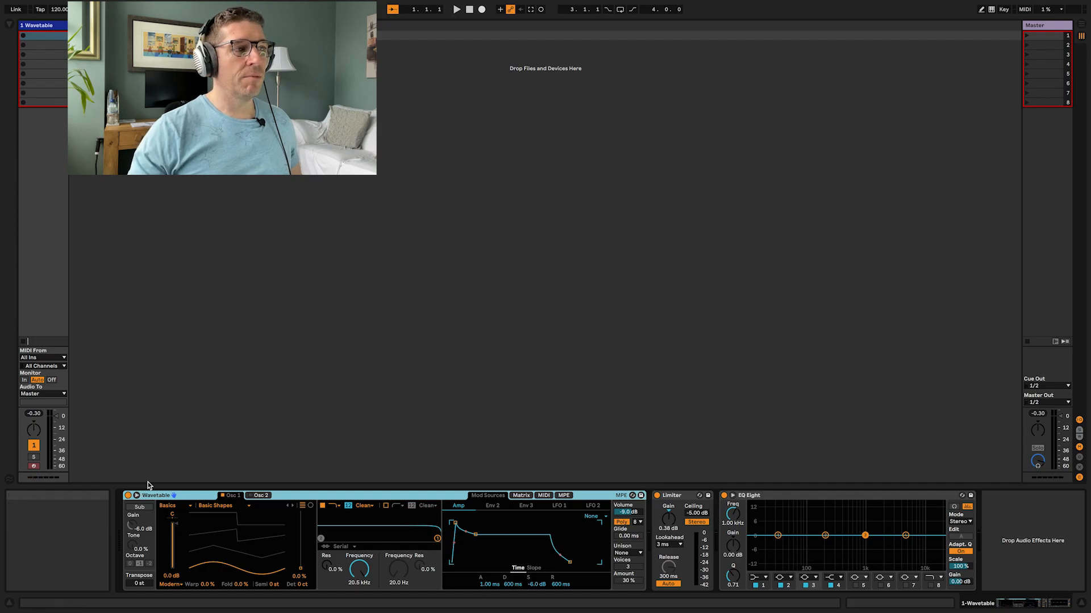
# Step: Expand the Wavetable device view and sweep Osc 1's wavetable position to about 75%
pyautogui.click(137, 496)
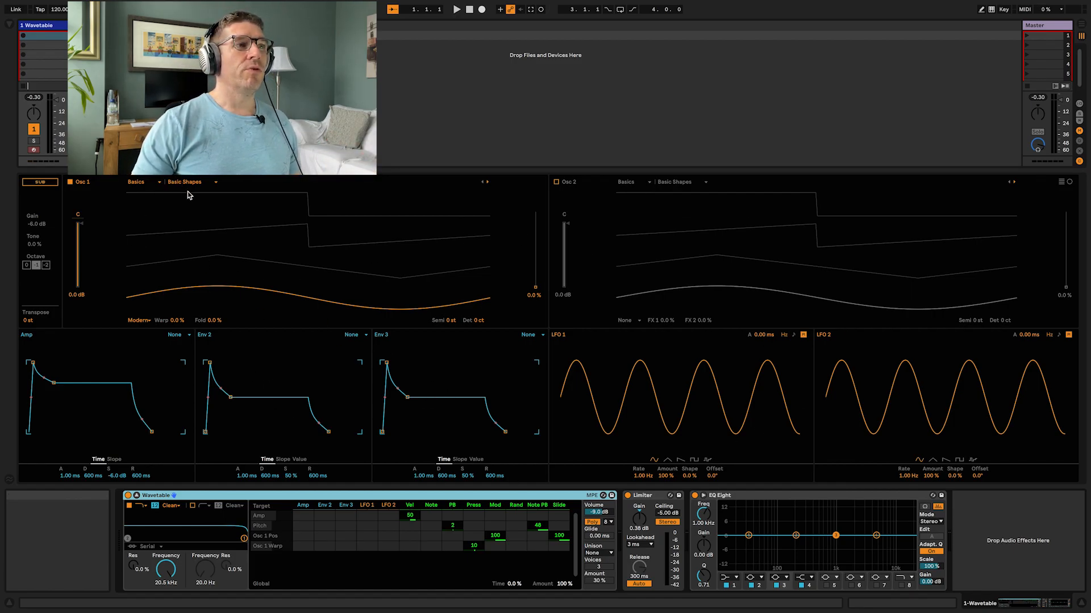
pyautogui.moveTo(316, 282); pyautogui.dragTo(131, 264)
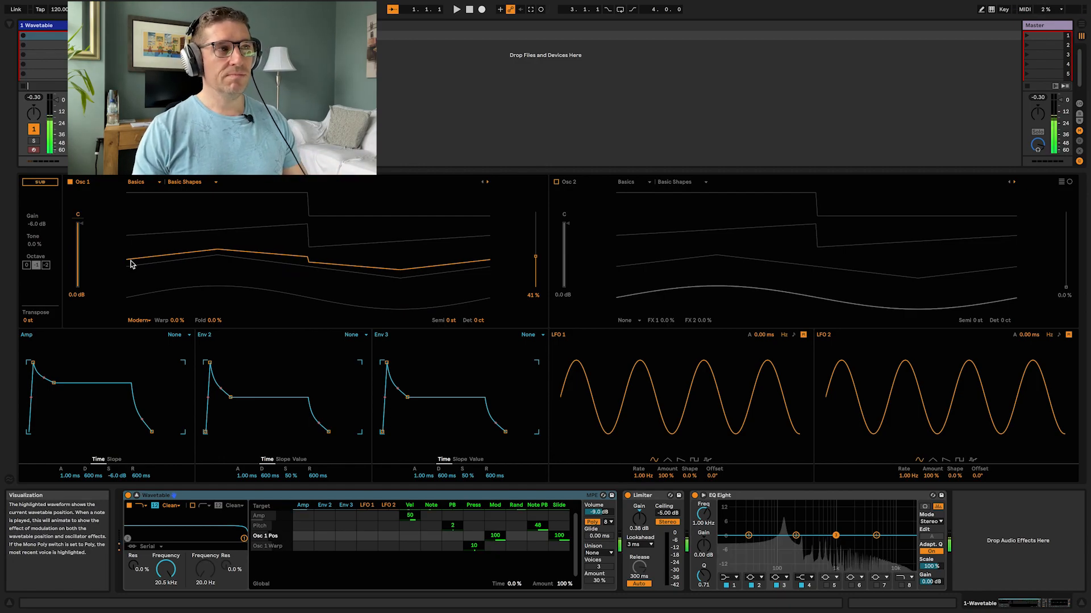
pyautogui.moveTo(248, 257); pyautogui.dragTo(160, 226)
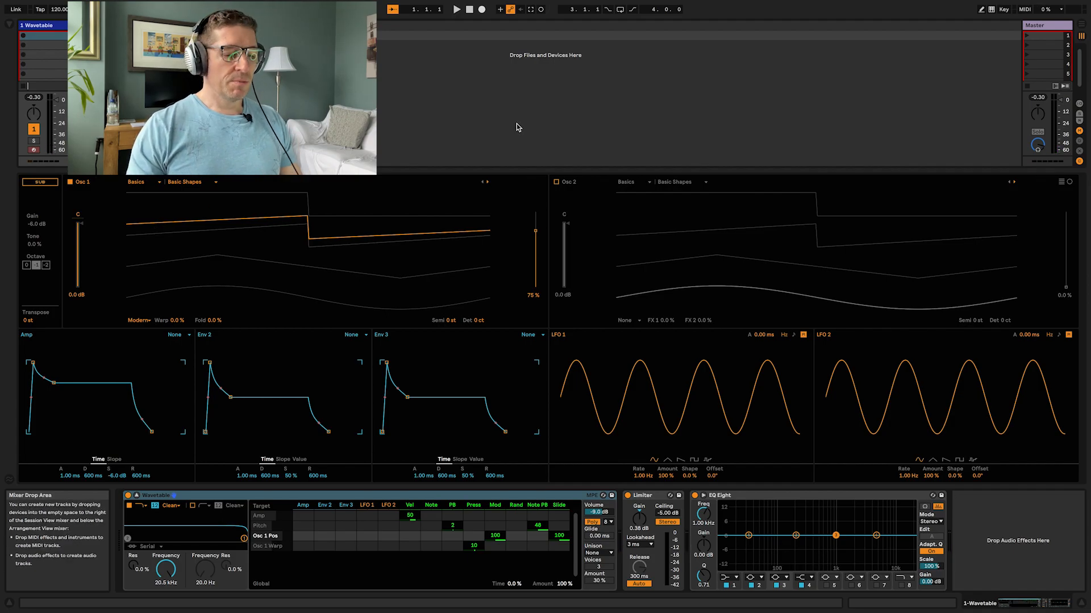
# Step: Load the 5th Brutal wavetable into Osc 1
pyautogui.click(198, 188)
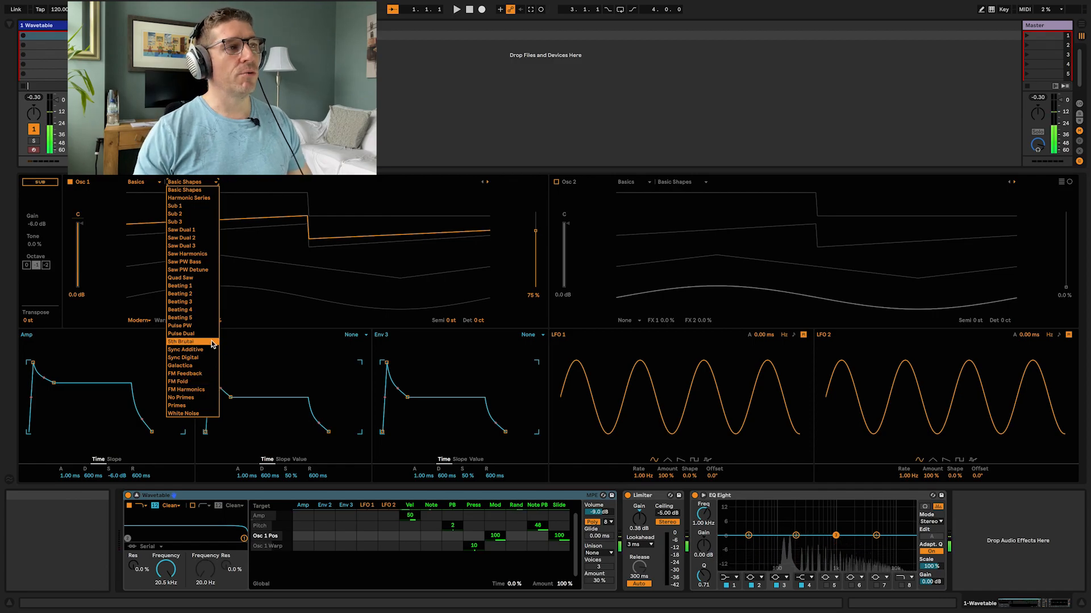
pyautogui.click(180, 341)
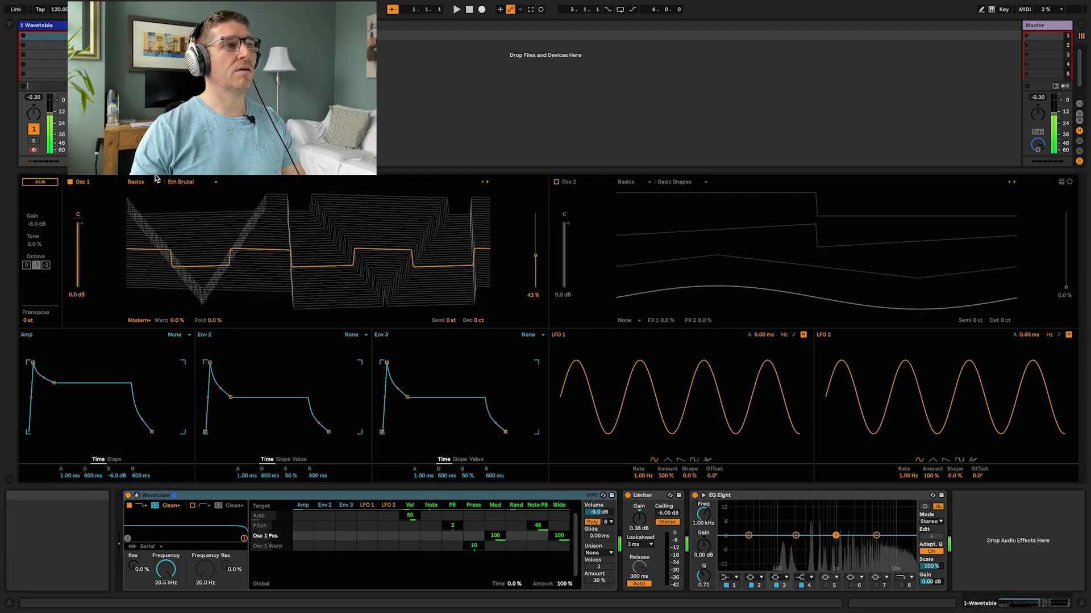
# Step: Switch Osc 1 to the Harmonics category and load the Spectral 2 wavetable
pyautogui.click(136, 182)
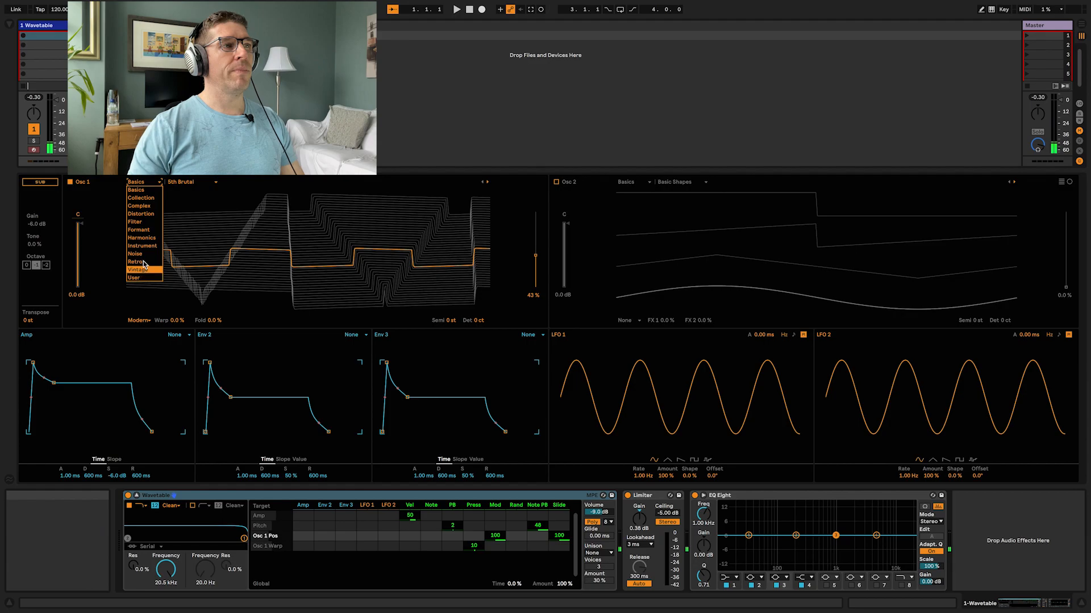
pyautogui.click(141, 238)
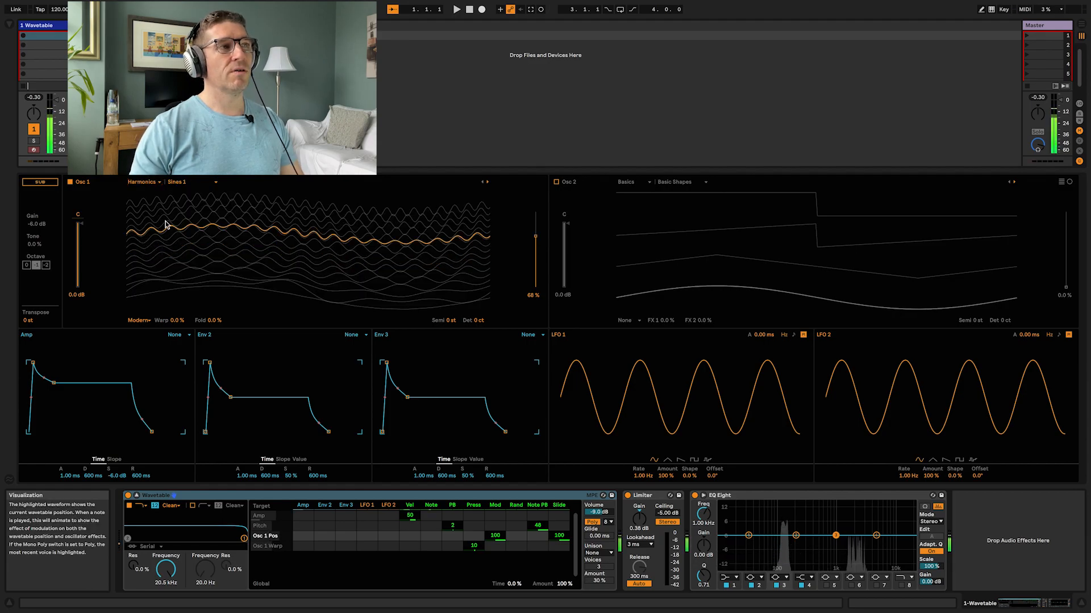
pyautogui.click(172, 183)
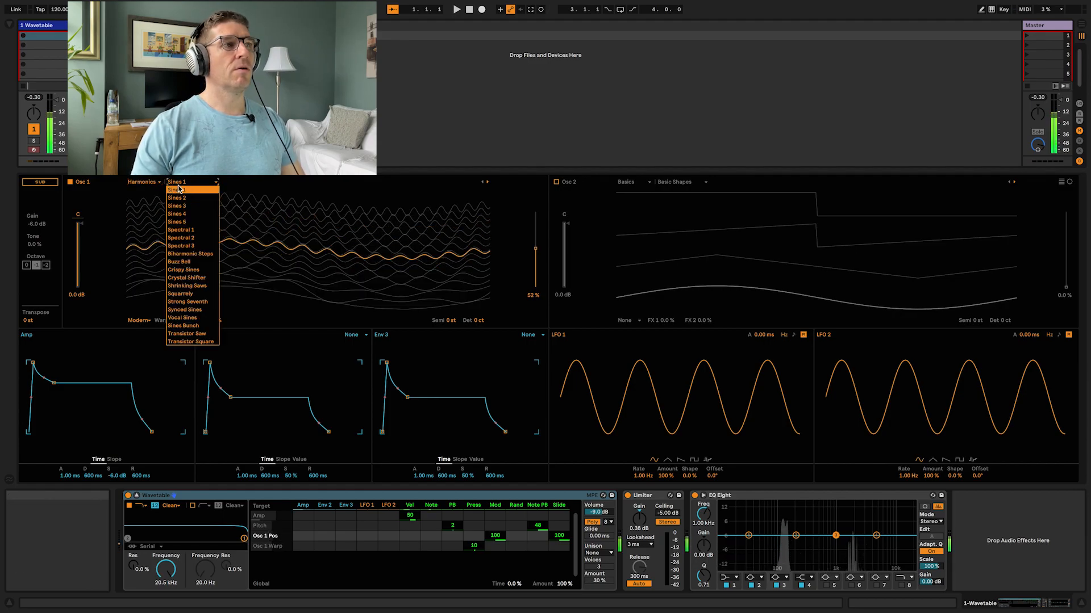
pyautogui.click(206, 240)
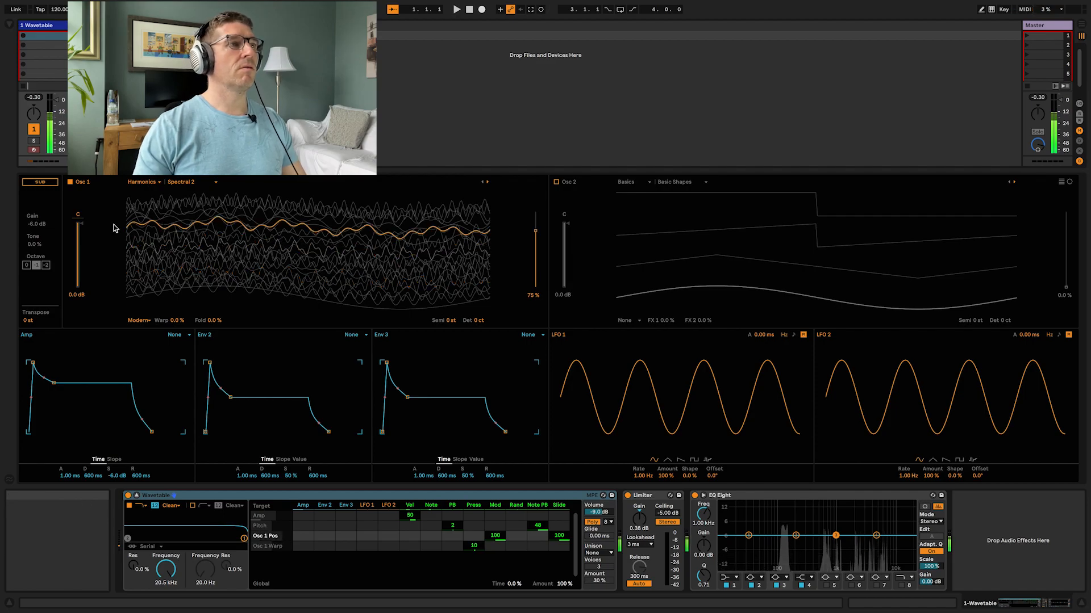
# Step: Return Osc 1 to the Basics category's Basic Shapes and set its wavetable position to about 56%
pyautogui.click(146, 182)
pyautogui.click(149, 191)
pyautogui.moveTo(372, 233); pyautogui.dragTo(391, 250)
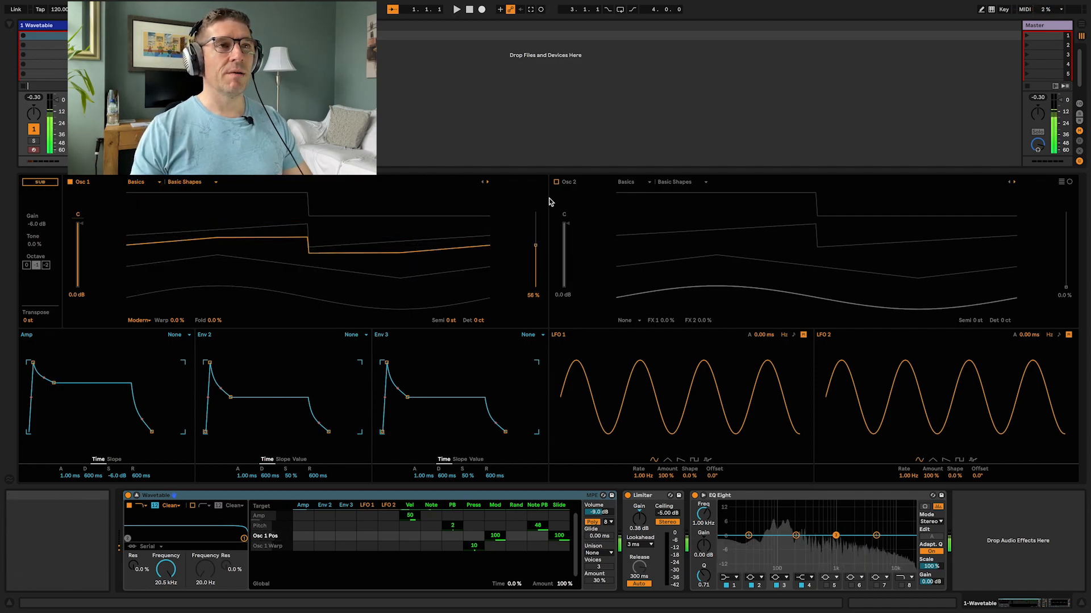
# Step: Enable Osc 2 and the Sub oscillator
pyautogui.click(556, 183)
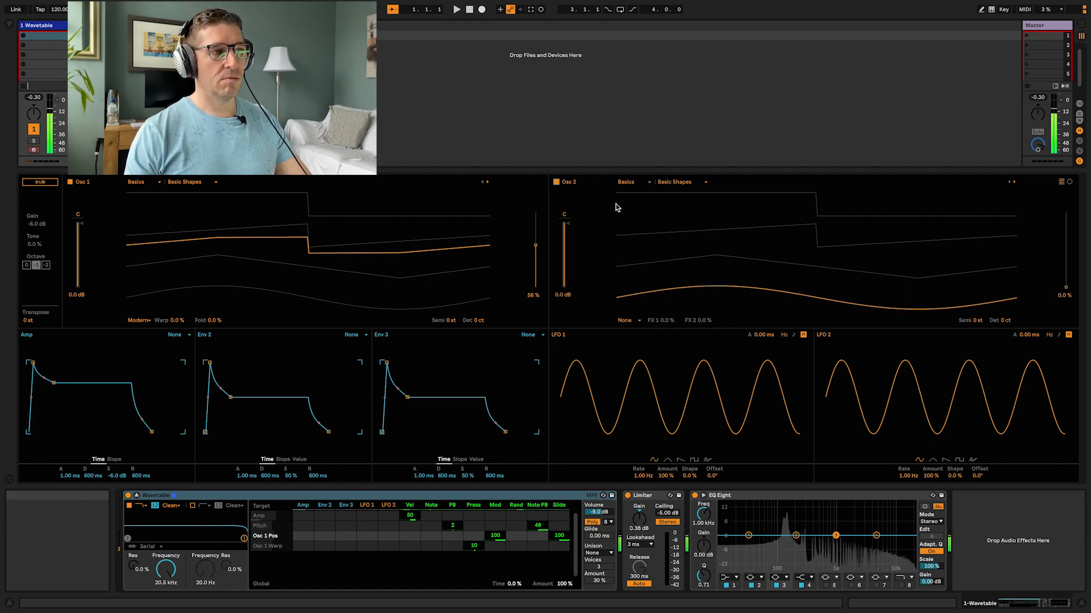
pyautogui.click(38, 184)
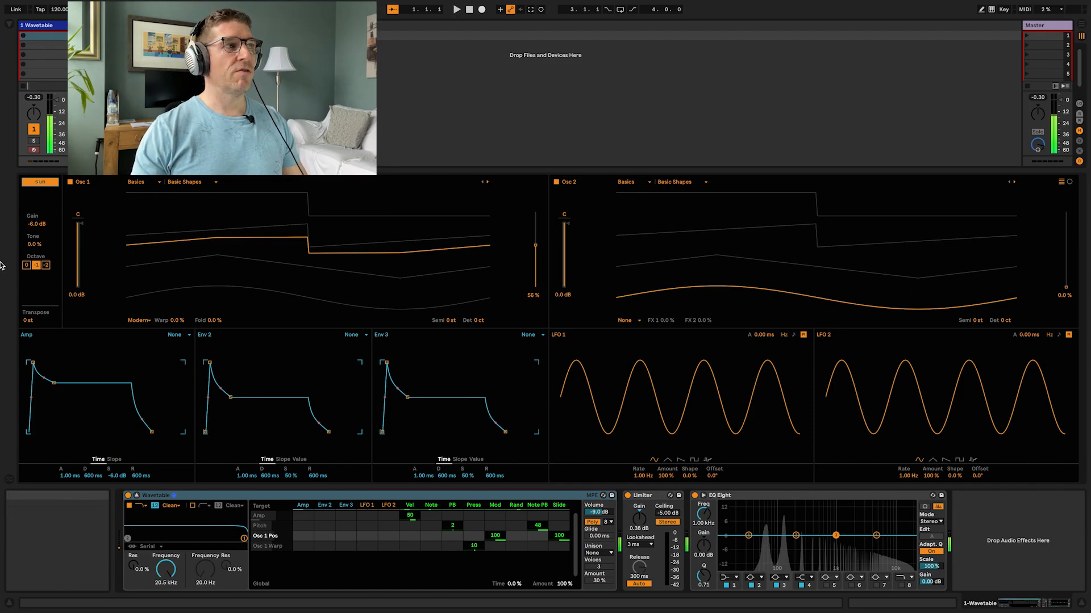
# Step: Set the Sub tone to 90% and try its octave options, then switch the Sub off
pyautogui.click(33, 245)
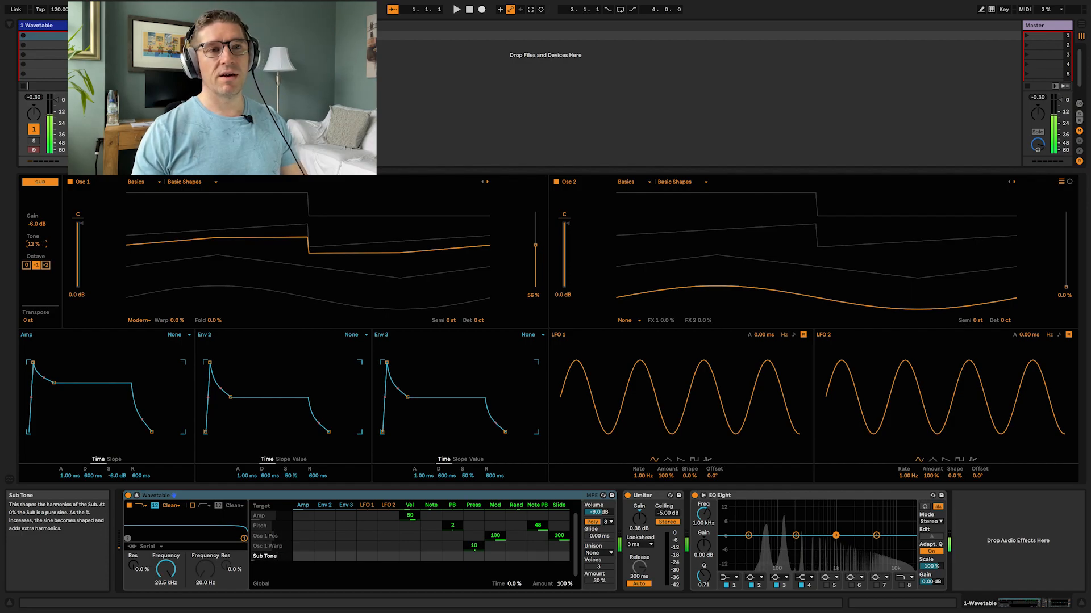
pyautogui.moveTo(33, 244); pyautogui.dragTo(33, 217)
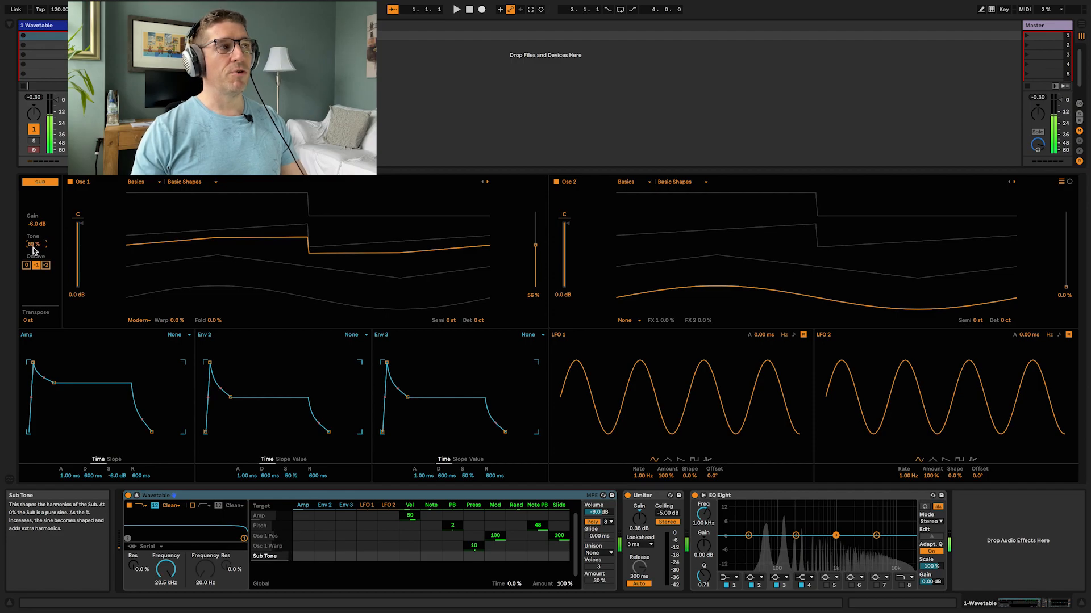
pyautogui.click(26, 265)
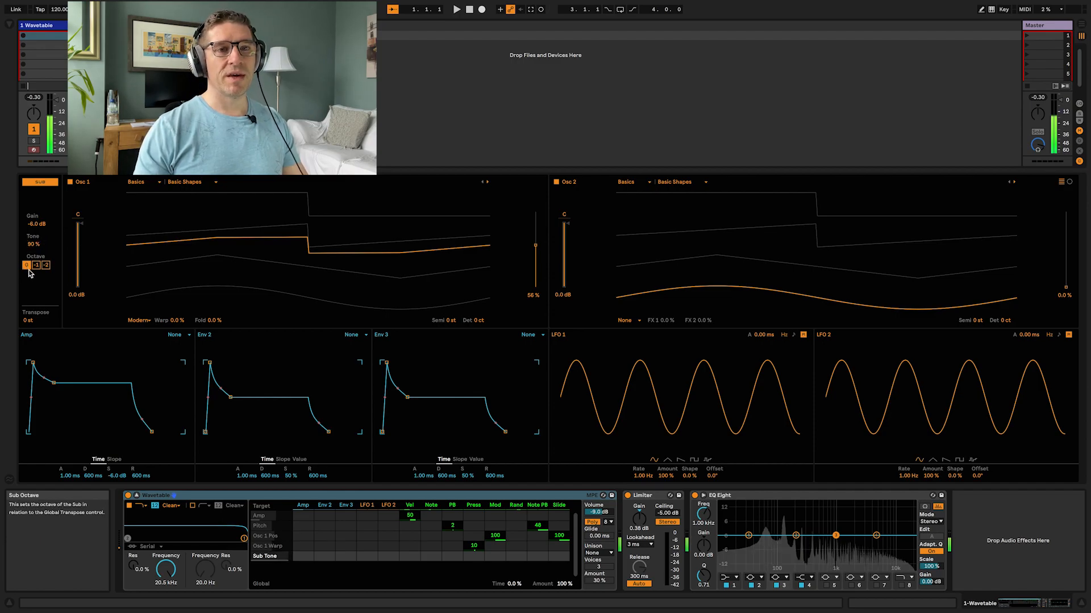
pyautogui.click(45, 265)
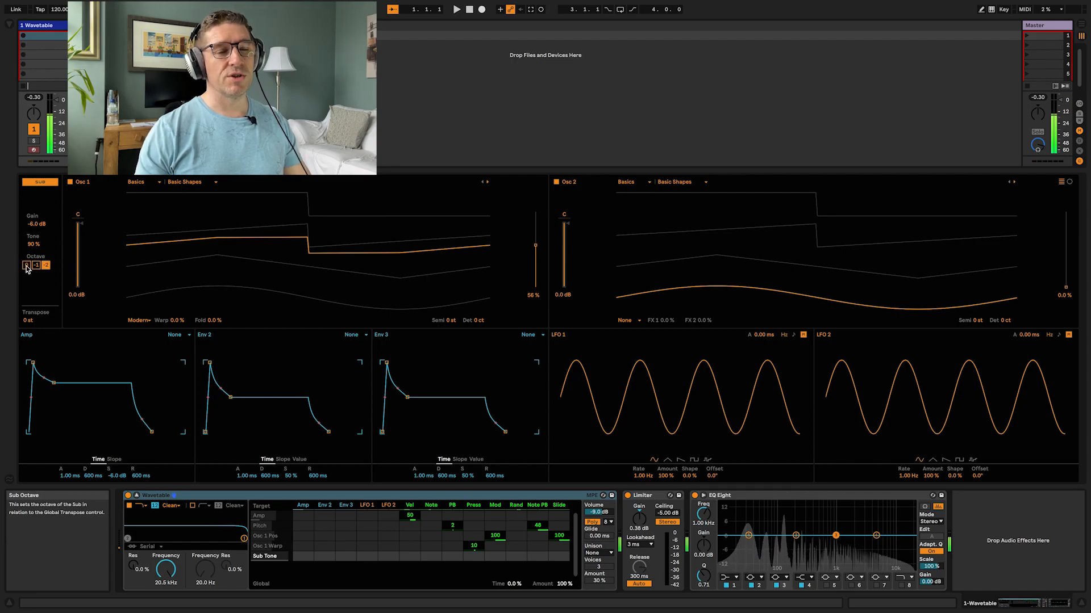
pyautogui.click(40, 182)
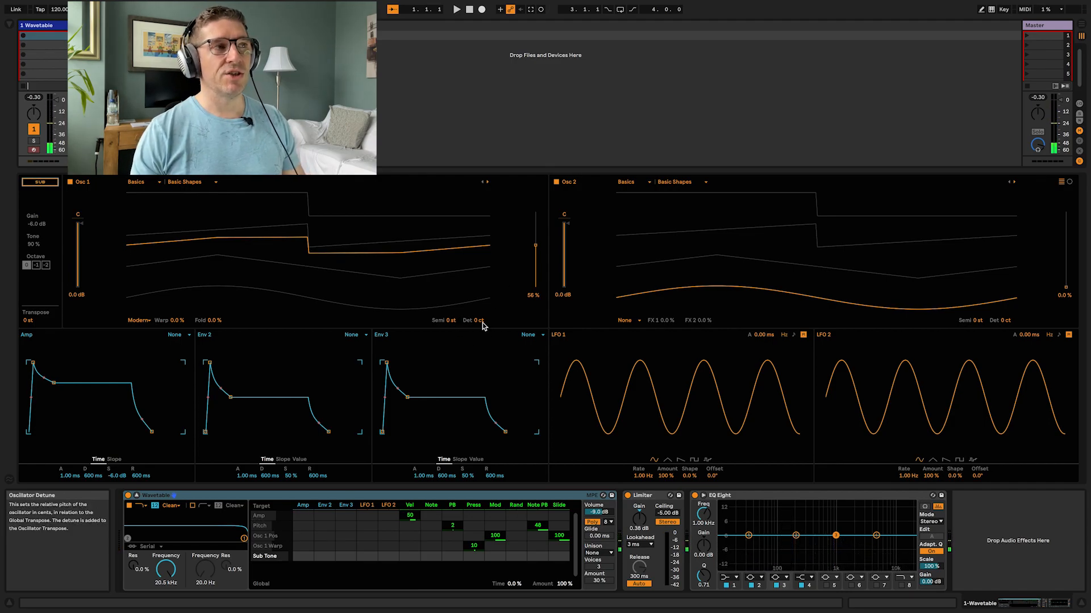
# Step: Detune Osc 1 to -2 ct and Osc 2 to 2 ct, setting Osc 2's wavetable position to about 55%
pyautogui.moveTo(480, 324); pyautogui.dragTo(480, 331)
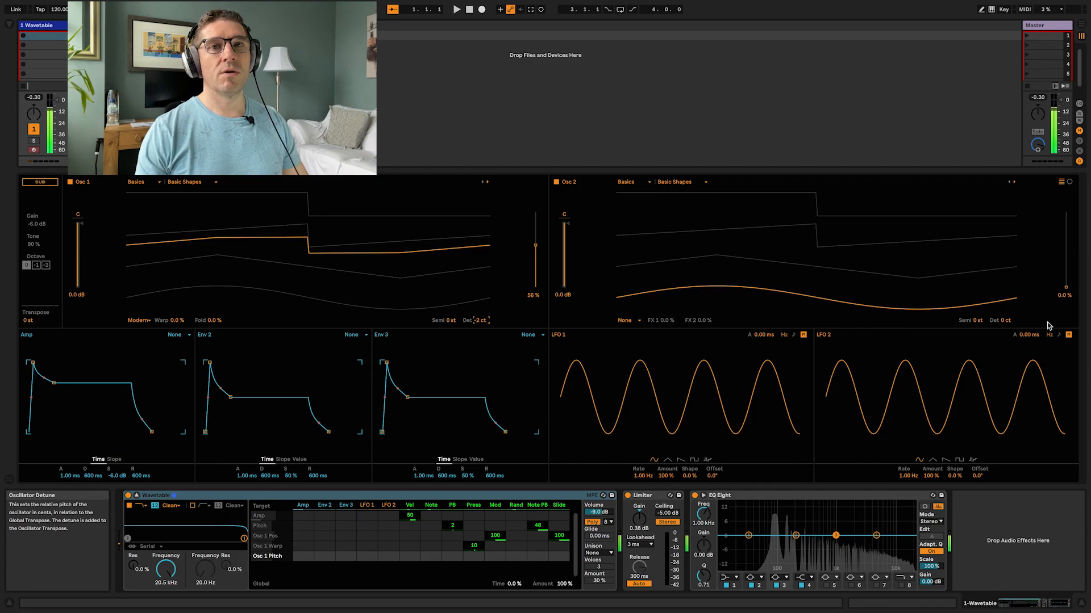
pyautogui.click(1003, 322)
pyautogui.moveTo(925, 280); pyautogui.dragTo(621, 244)
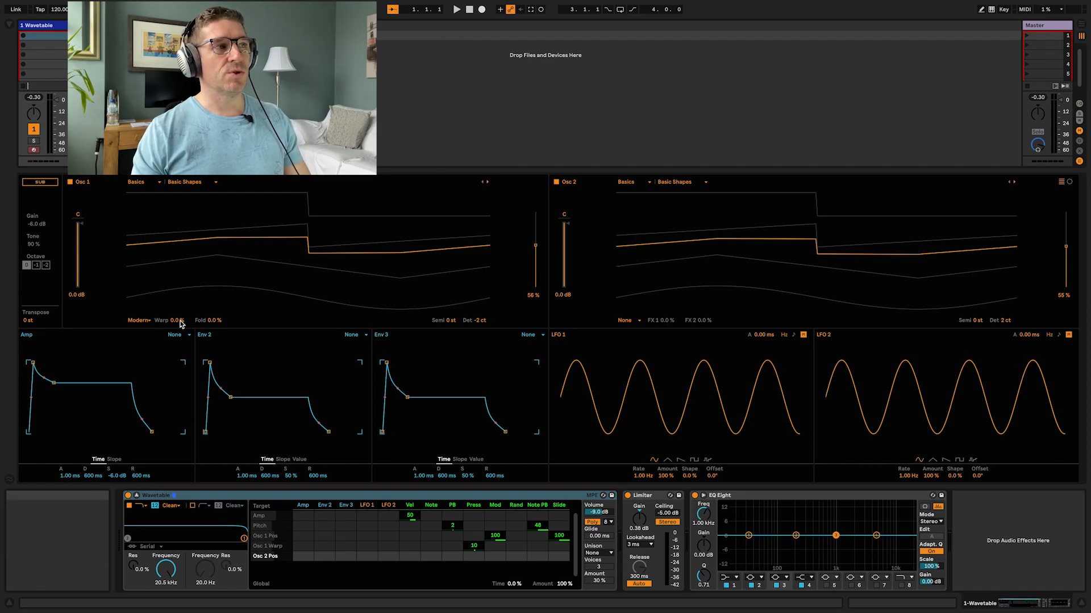
# Step: Switch Osc 1's effect mode to FM and set the FM amount to 20%
pyautogui.click(140, 320)
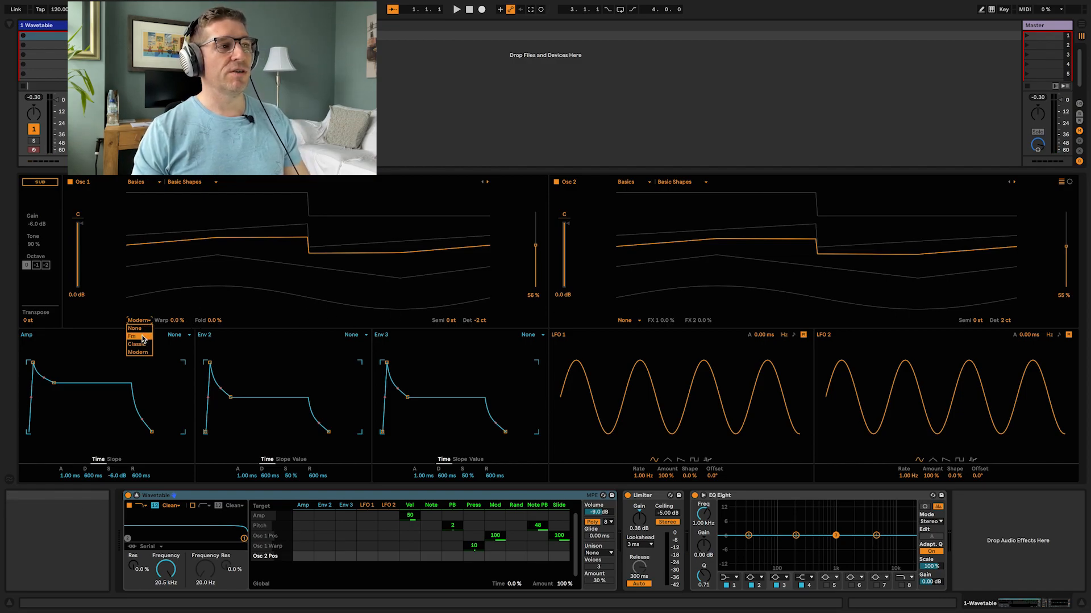
pyautogui.click(142, 336)
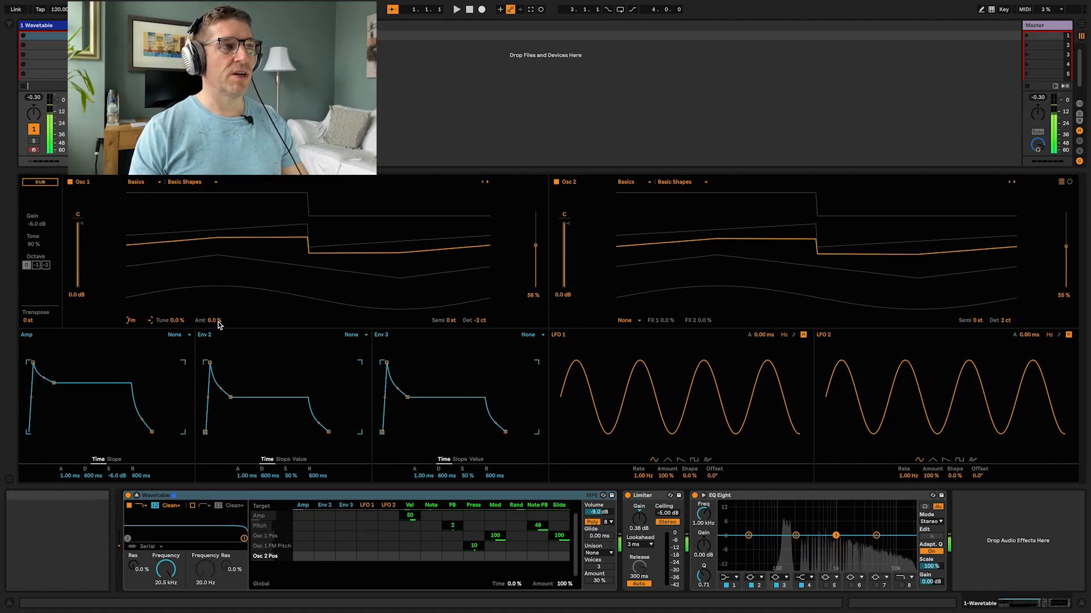
pyautogui.moveTo(211, 321); pyautogui.dragTo(173, 327)
# Step: Switch Osc 1's effect mode to Classic and set the pulse width to about -31%
pyautogui.click(142, 321)
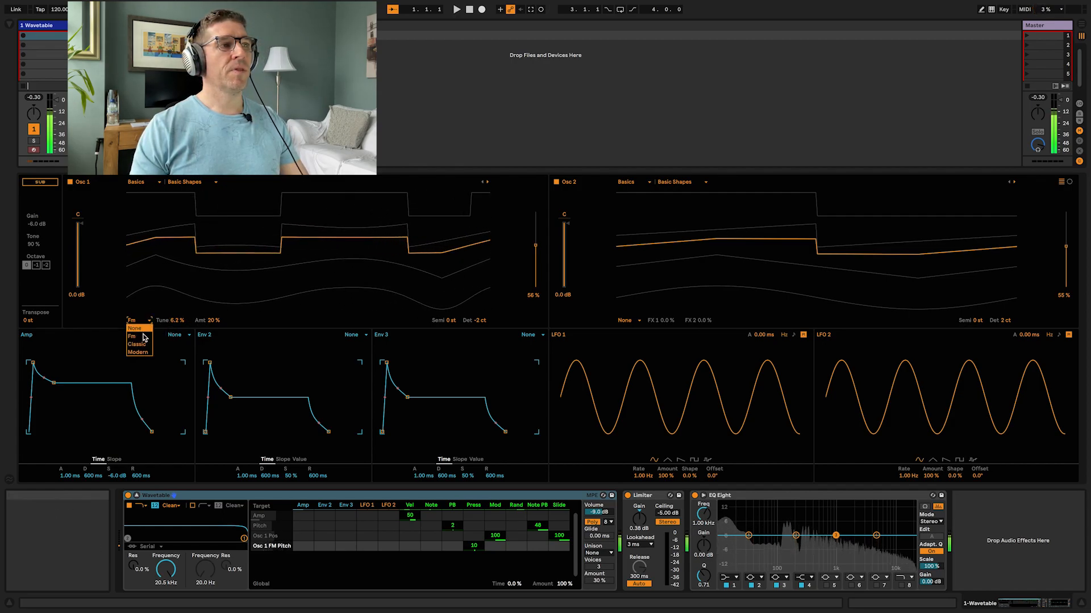
pyautogui.click(140, 344)
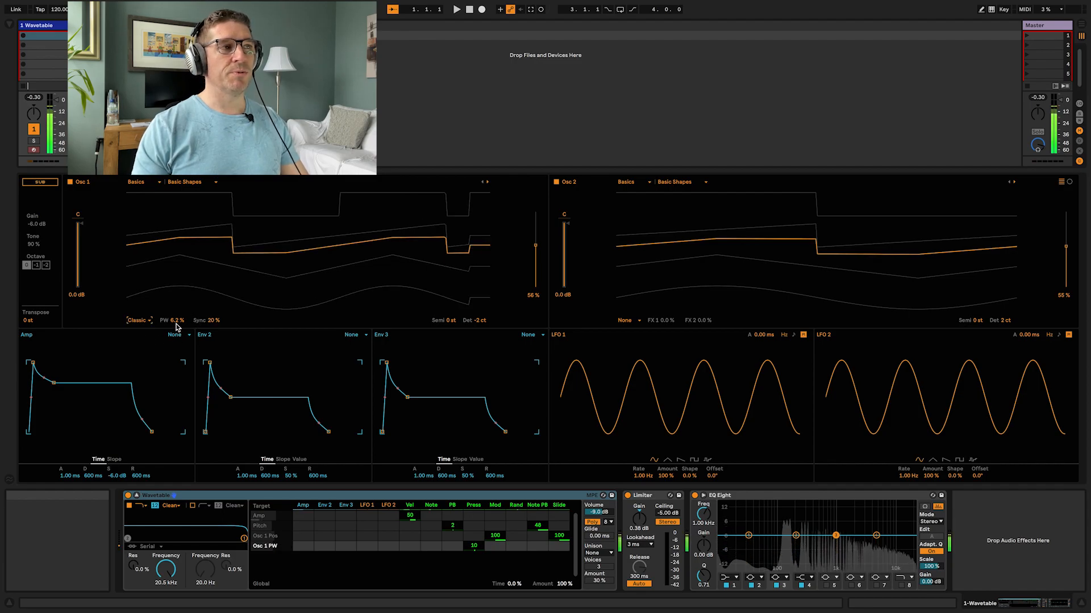
pyautogui.moveTo(177, 325)
pyautogui.mouseDown()
pyautogui.moveTo(178, 287)
pyautogui.moveTo(178, 310)
pyautogui.moveTo(213, 323)
pyautogui.moveTo(213, 290)
pyautogui.moveTo(181, 318)
pyautogui.moveTo(181, 341)
pyautogui.mouseUp()
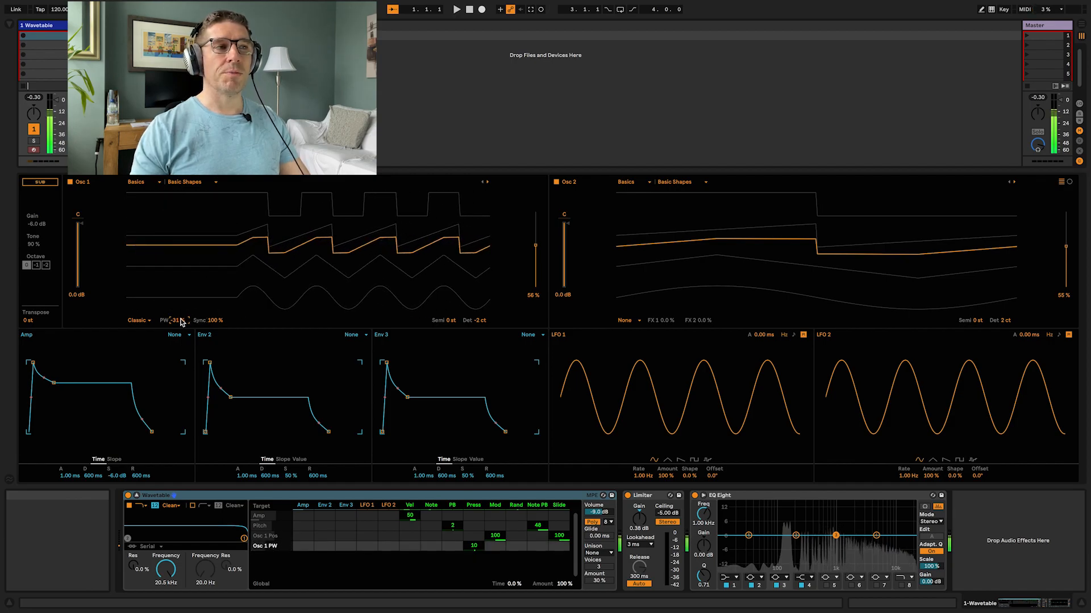
# Step: Switch Osc 1's effect mode to Modern, reset Warp and Fold, and set Warp to about -95%
pyautogui.click(148, 321)
pyautogui.click(145, 350)
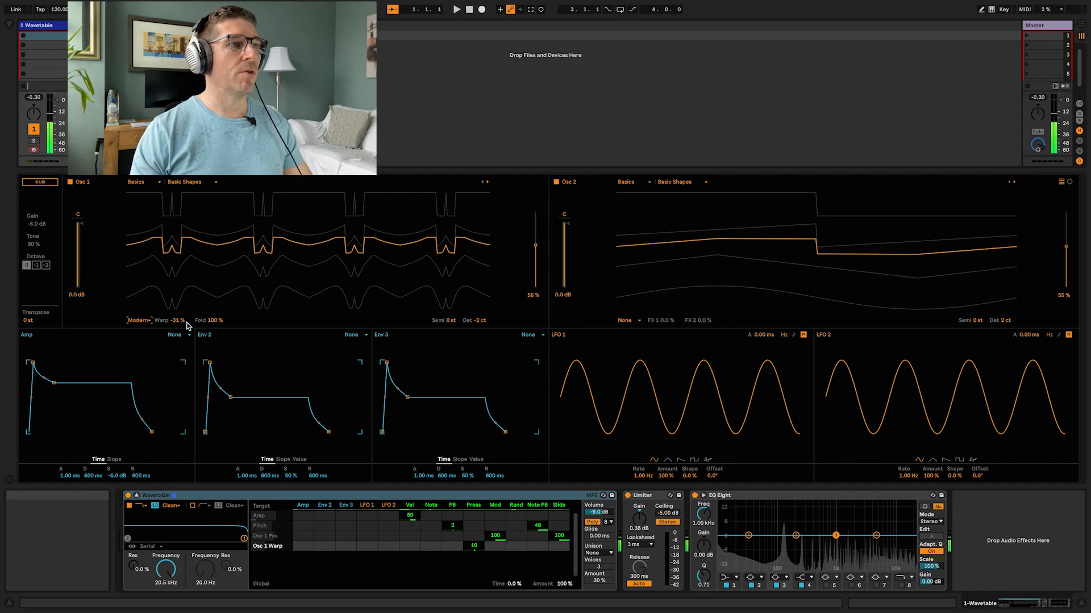
pyautogui.doubleClick(208, 322)
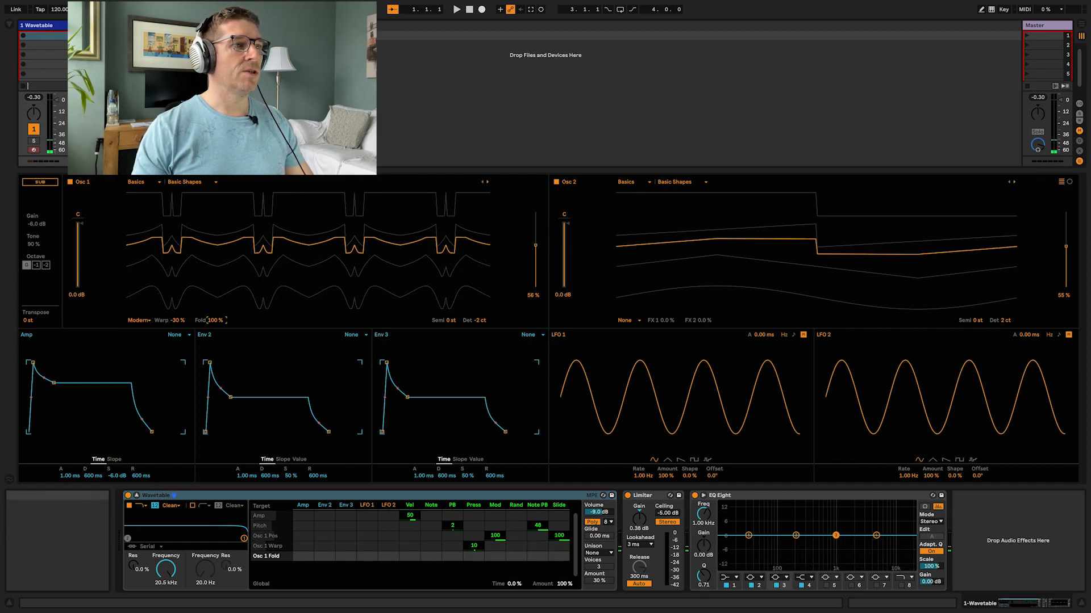
pyautogui.doubleClick(174, 321)
pyautogui.moveTo(178, 324)
pyautogui.mouseDown()
pyautogui.moveTo(178, 302)
pyautogui.moveTo(216, 319)
pyautogui.moveTo(216, 301)
pyautogui.moveTo(215, 327)
pyautogui.moveTo(174, 328)
pyautogui.mouseUp()
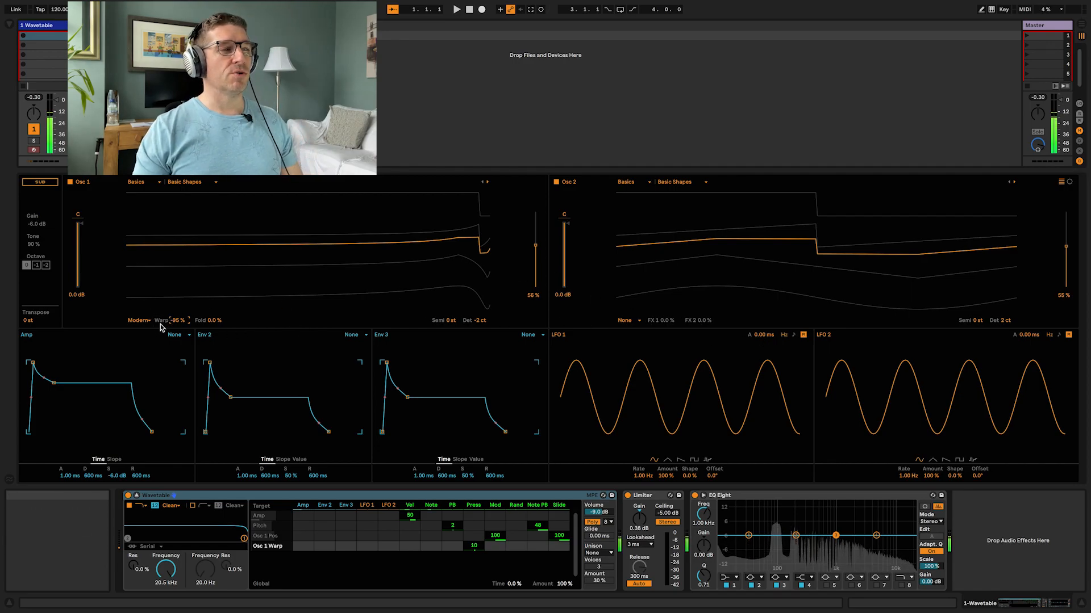
# Step: Assign LFO 1 to modulate Osc 1 Warp with an amount of 25
pyautogui.rightClick(177, 321)
pyautogui.click(164, 324)
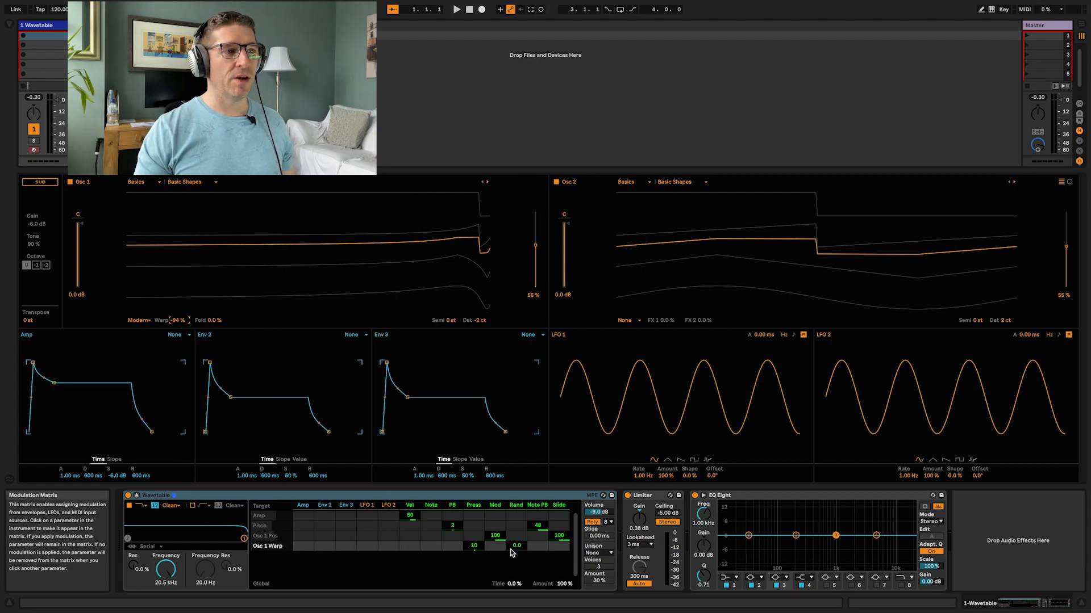
pyautogui.moveTo(366, 547); pyautogui.dragTo(366, 542)
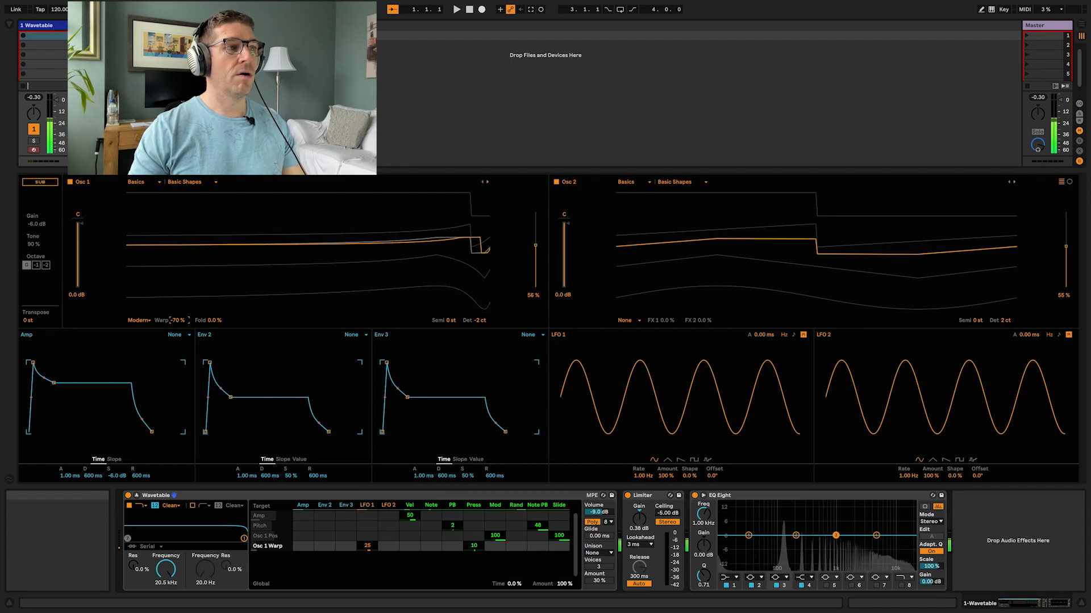
# Step: Set Osc 1 Warp to 11% and Fold to 38%, with LFO 2 modulating Fold by 11
pyautogui.moveTo(177, 321); pyautogui.dragTo(215, 322)
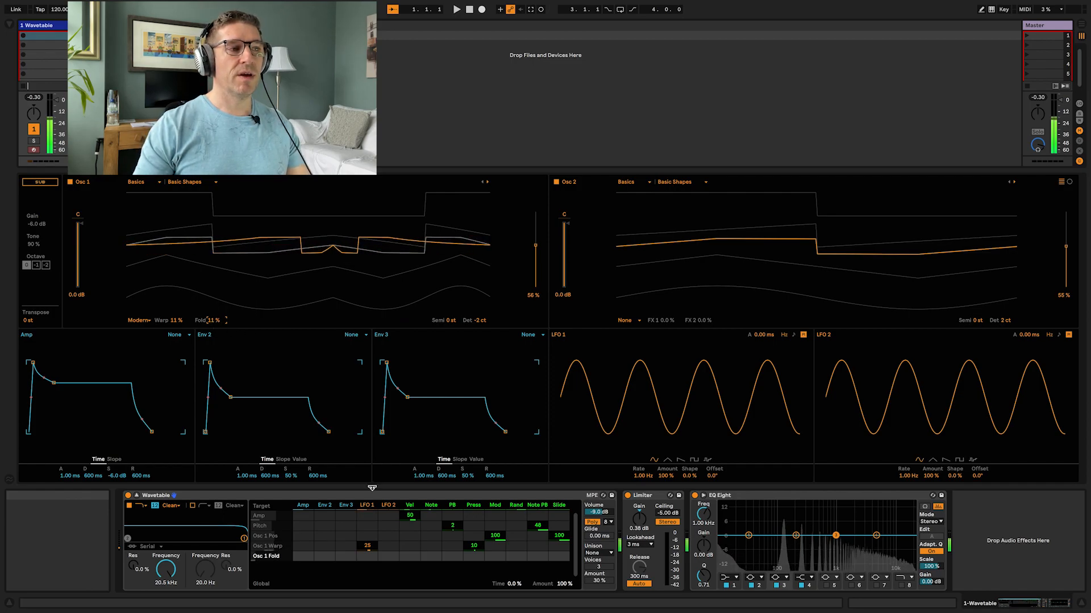
pyautogui.moveTo(214, 320); pyautogui.dragTo(213, 322)
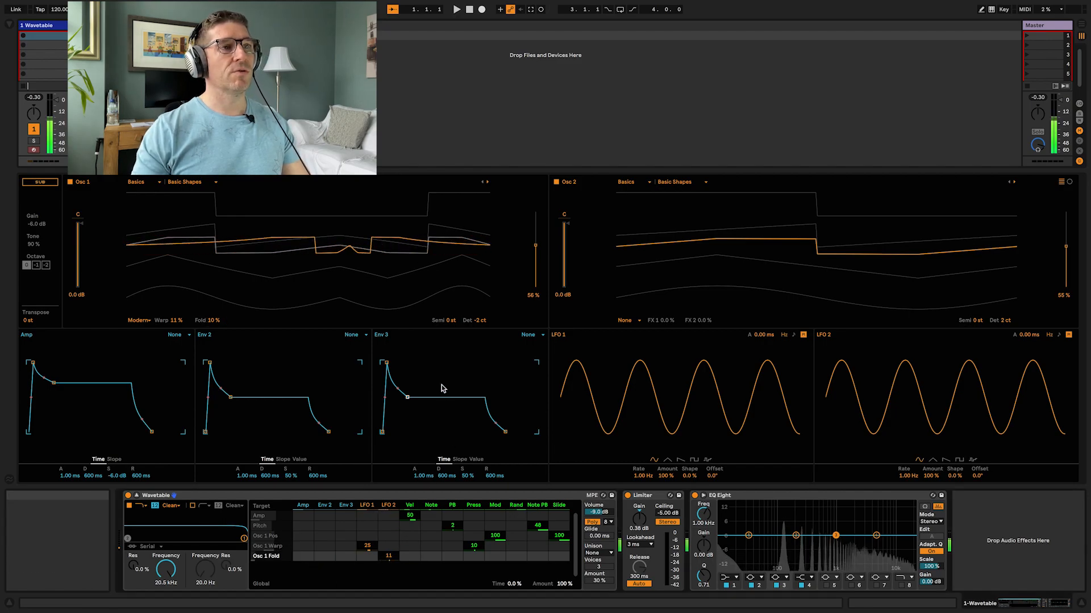
pyautogui.moveTo(216, 322); pyautogui.dragTo(215, 325)
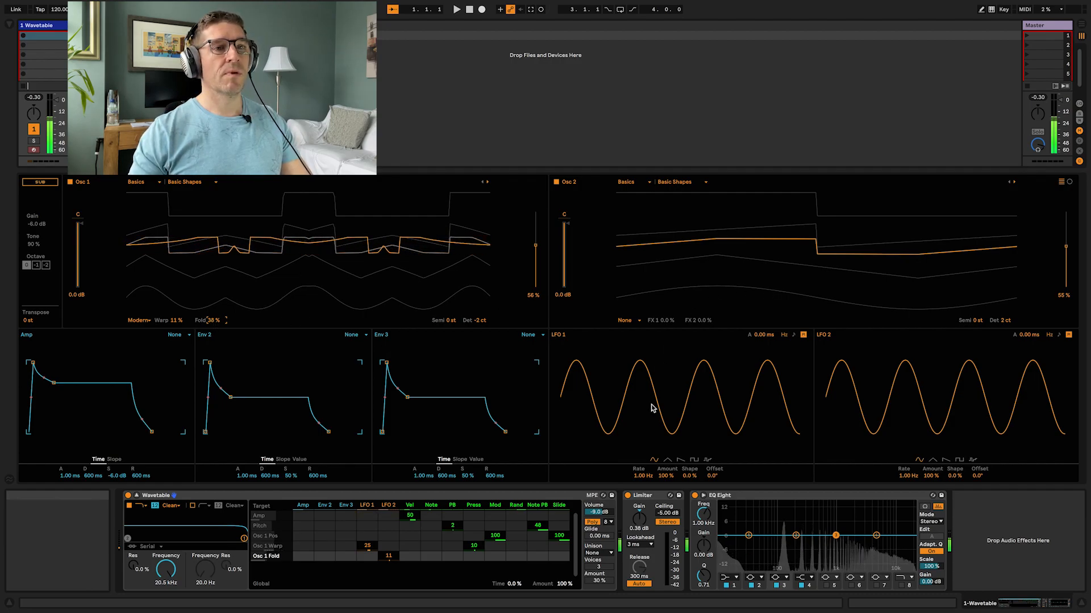
# Step: Slow LFO 2's rate to 0.18 Hz and LFO 1's rate to 0.12 Hz
pyautogui.moveTo(906, 477); pyautogui.dragTo(906, 511)
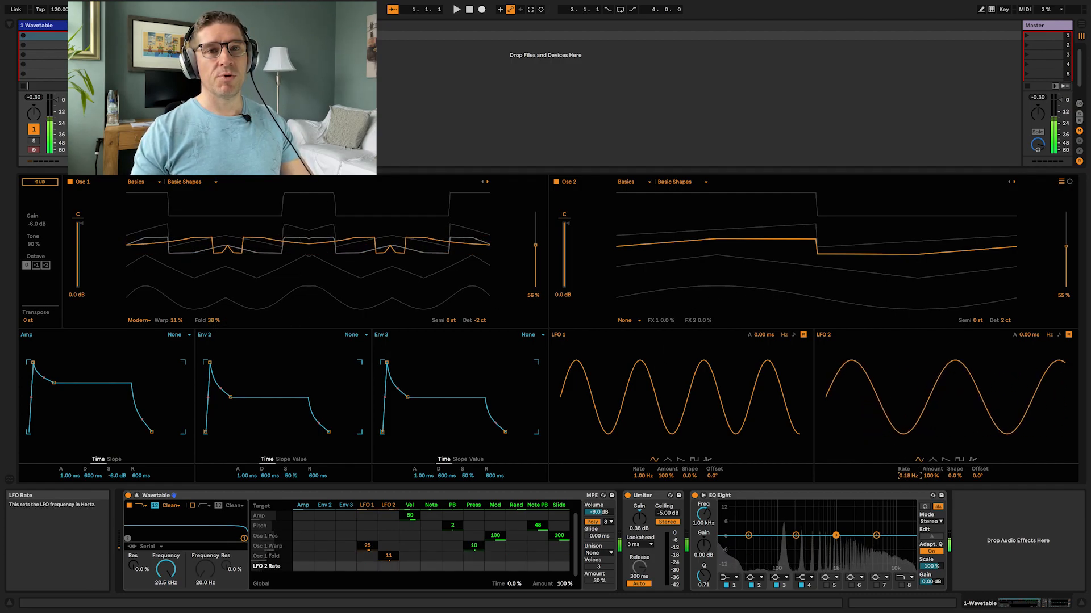
pyautogui.moveTo(644, 482)
pyautogui.mouseDown()
pyautogui.moveTo(644, 503)
pyautogui.moveTo(641, 479)
pyautogui.mouseUp()
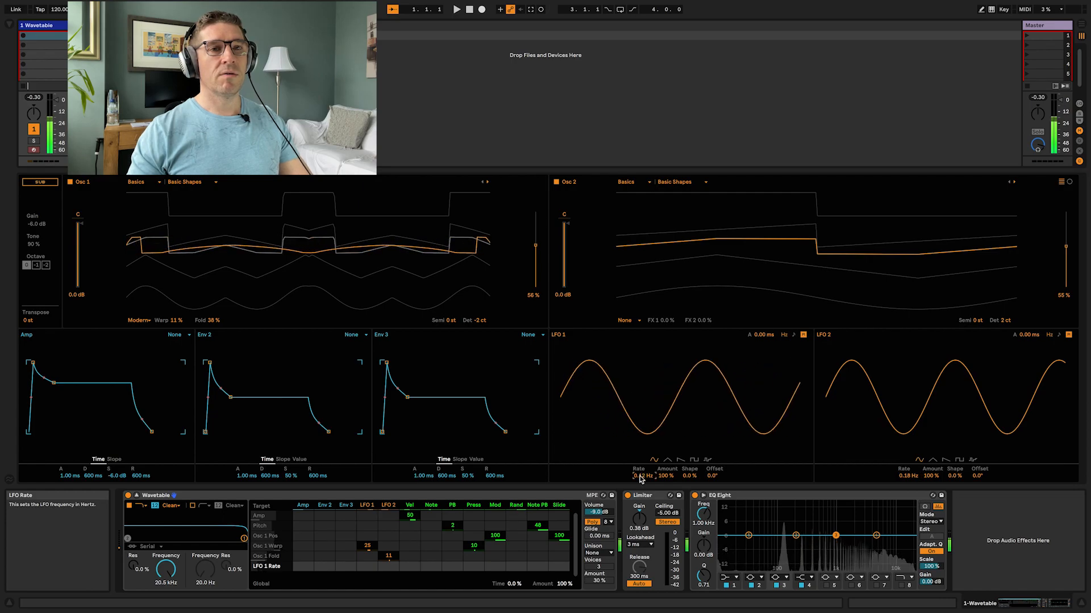
# Step: Switch Osc 2's effect mode to Classic and set its PW to about 19%
pyautogui.click(632, 320)
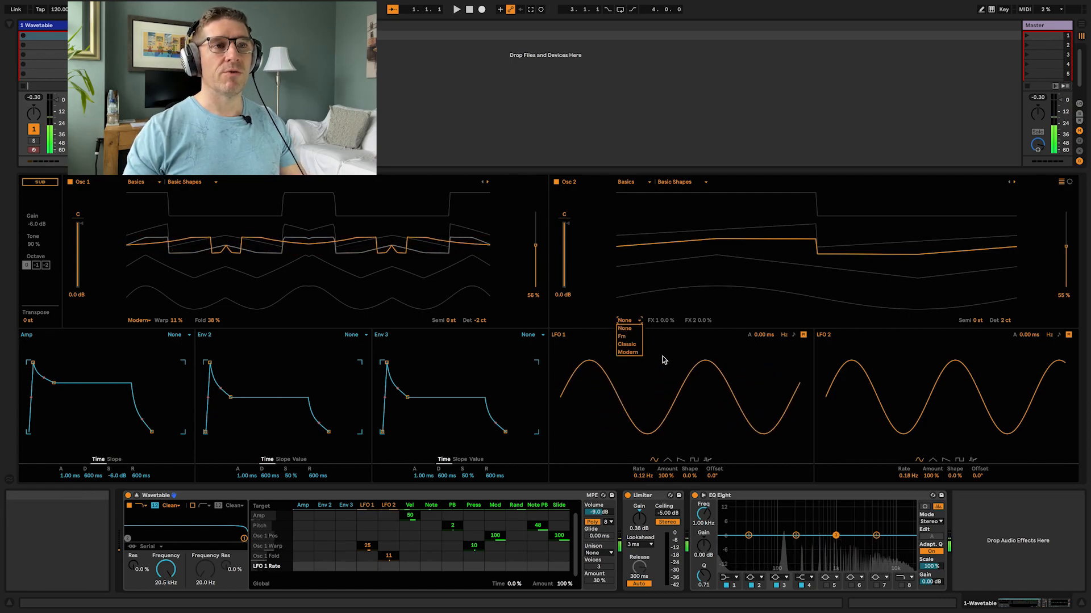
pyautogui.click(627, 344)
pyautogui.moveTo(666, 321); pyautogui.dragTo(705, 324)
# Step: Modulate Osc 2 PW with LFO 2 by -17 and Osc 2 Sync with LFO 1 by -9.4
pyautogui.click(704, 322)
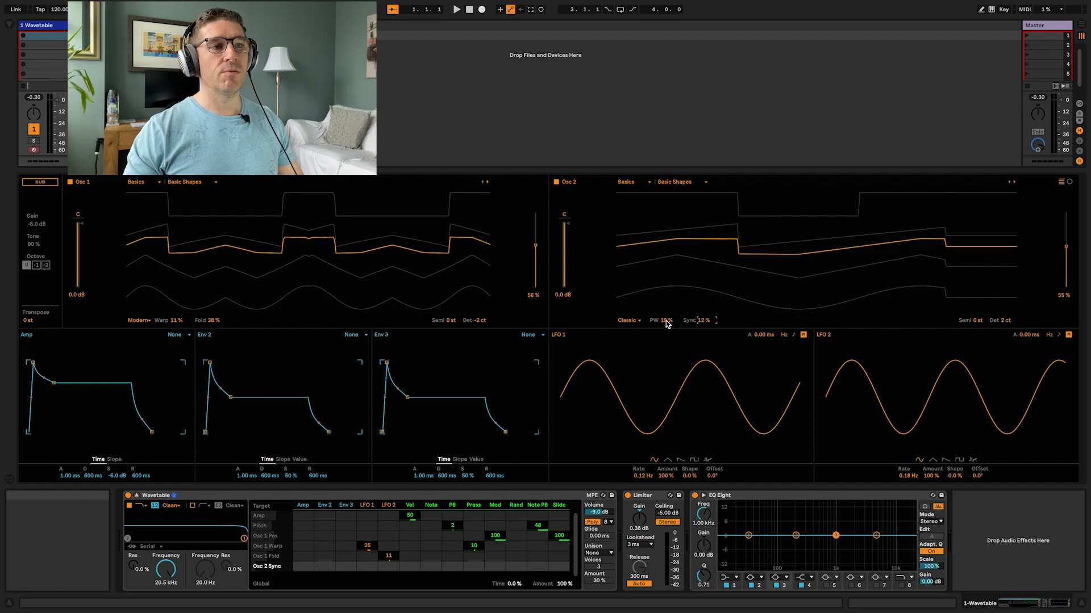
pyautogui.moveTo(388, 566); pyautogui.dragTo(389, 582)
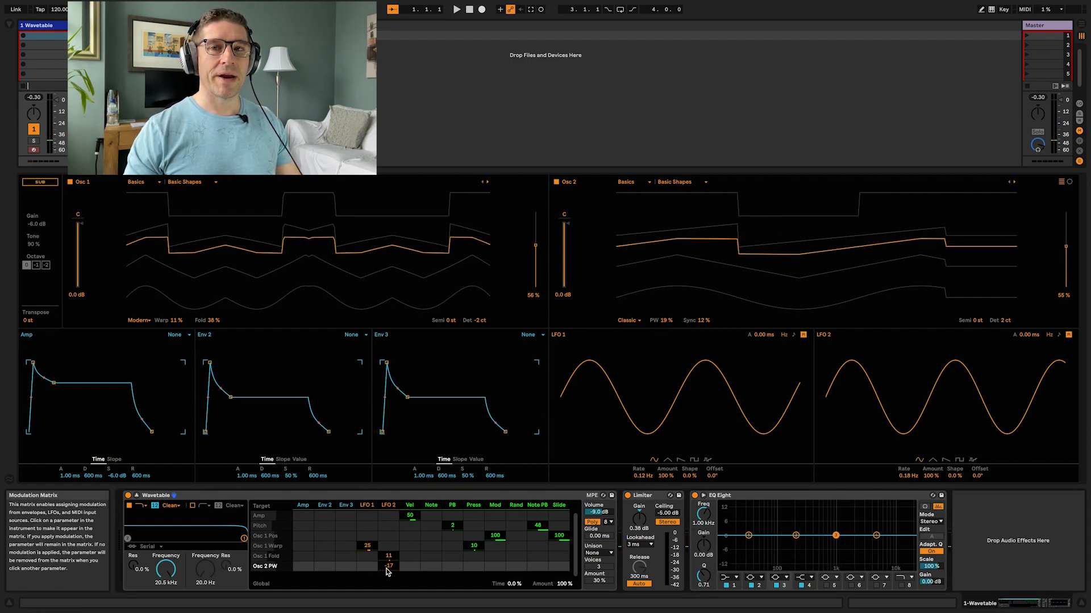
pyautogui.click(705, 321)
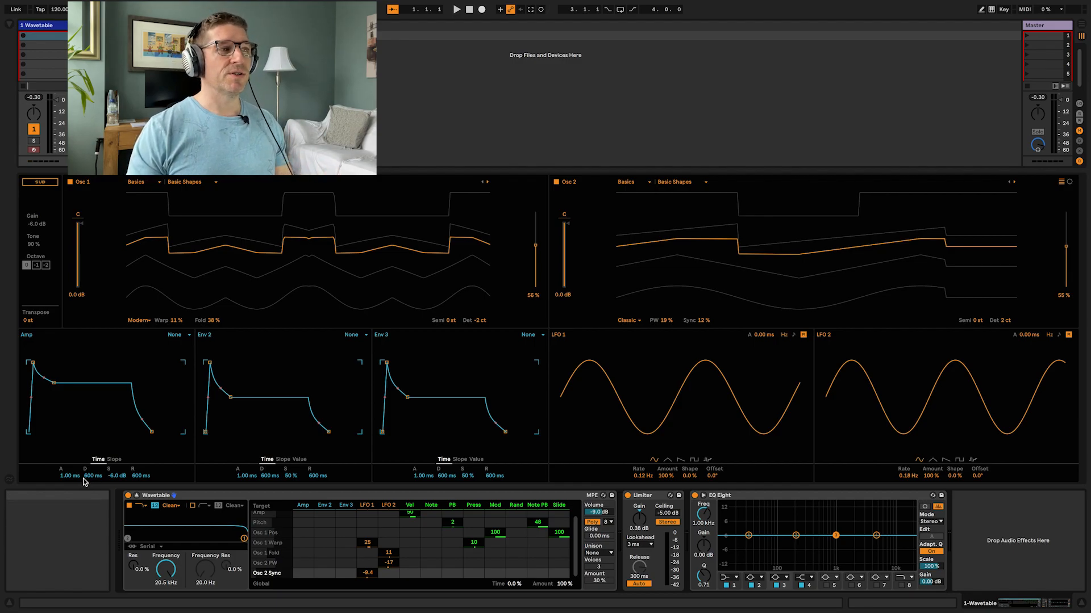
# Step: Shape the Amp envelope to attack 3.54 s, decay 8.72 s, sustain -3.6 dB and release 2.76 s
pyautogui.moveTo(88, 477); pyautogui.dragTo(112, 479)
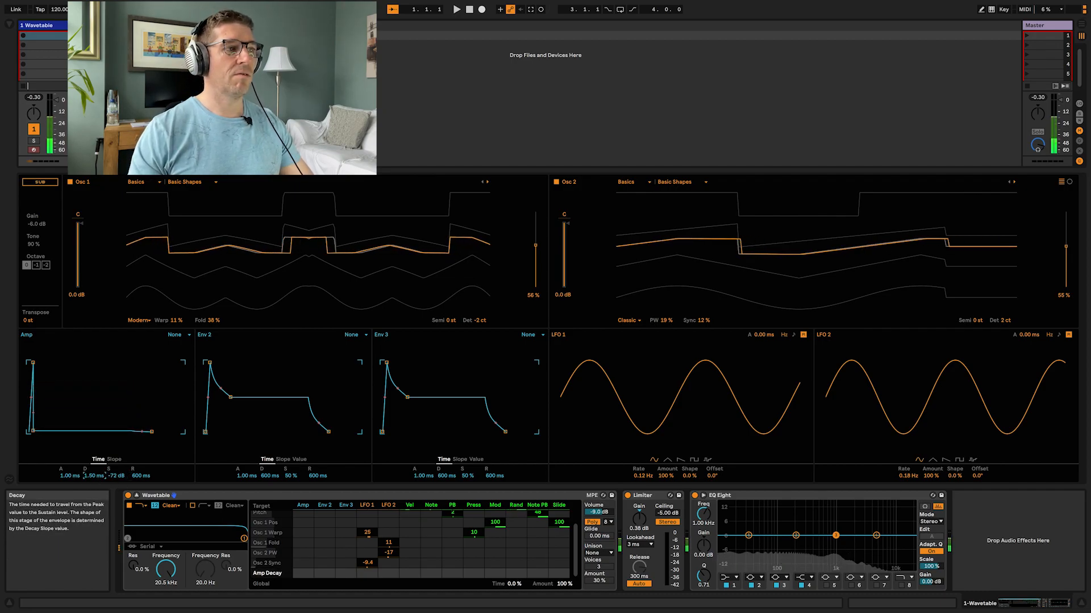
pyautogui.moveTo(88, 477); pyautogui.dragTo(97, 478)
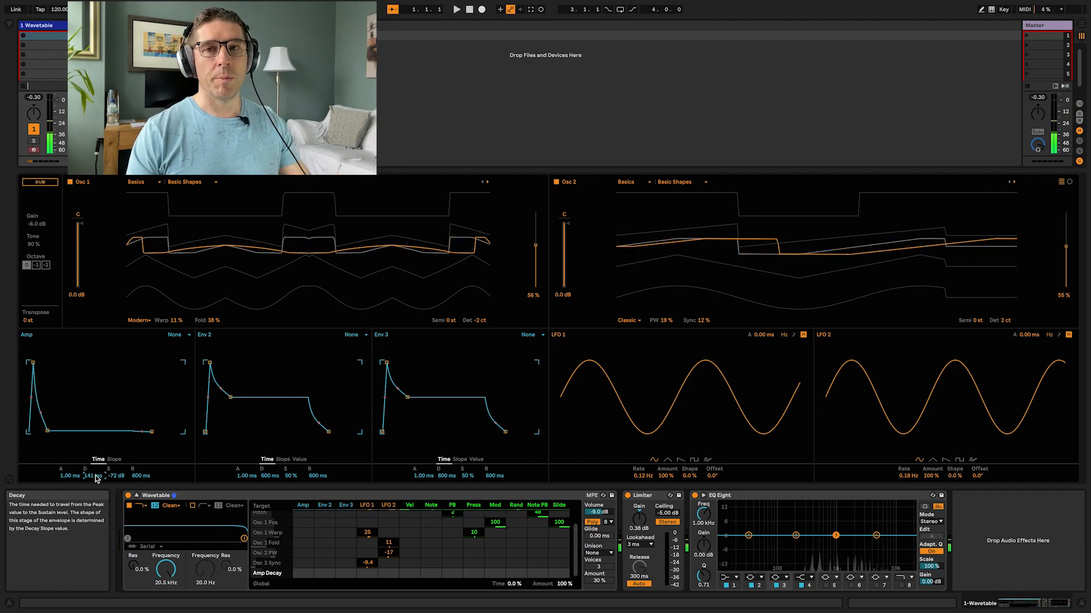
pyautogui.moveTo(71, 477); pyautogui.dragTo(141, 455)
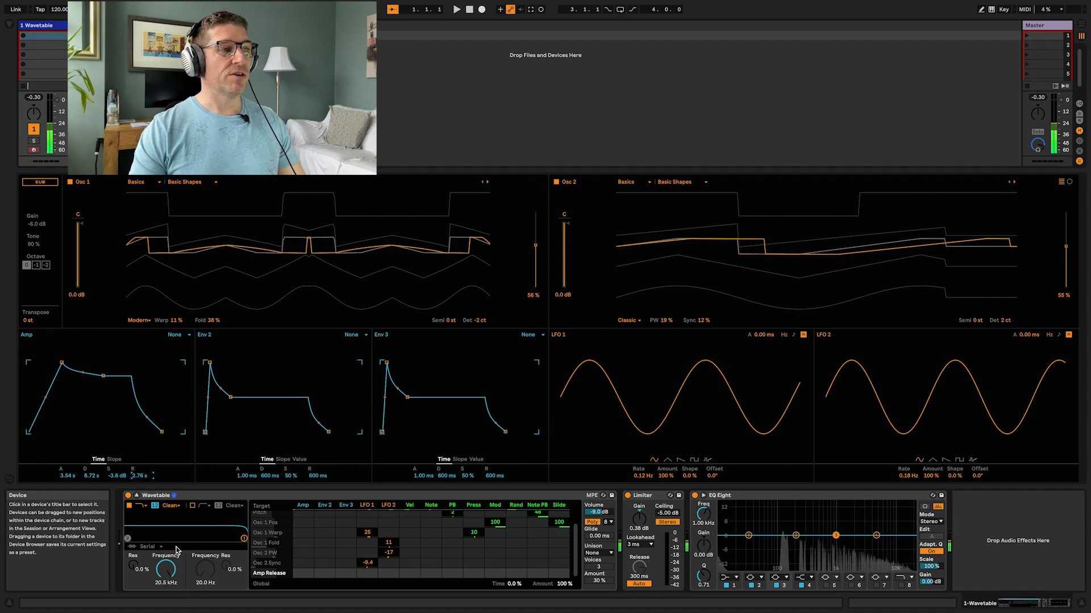
# Step: Set Env 2 to attack 2.12 s, decay 3.24 s, sustain 0% and release 1.50 ms
pyautogui.click(246, 476)
pyautogui.moveTo(246, 476); pyautogui.dragTo(247, 420)
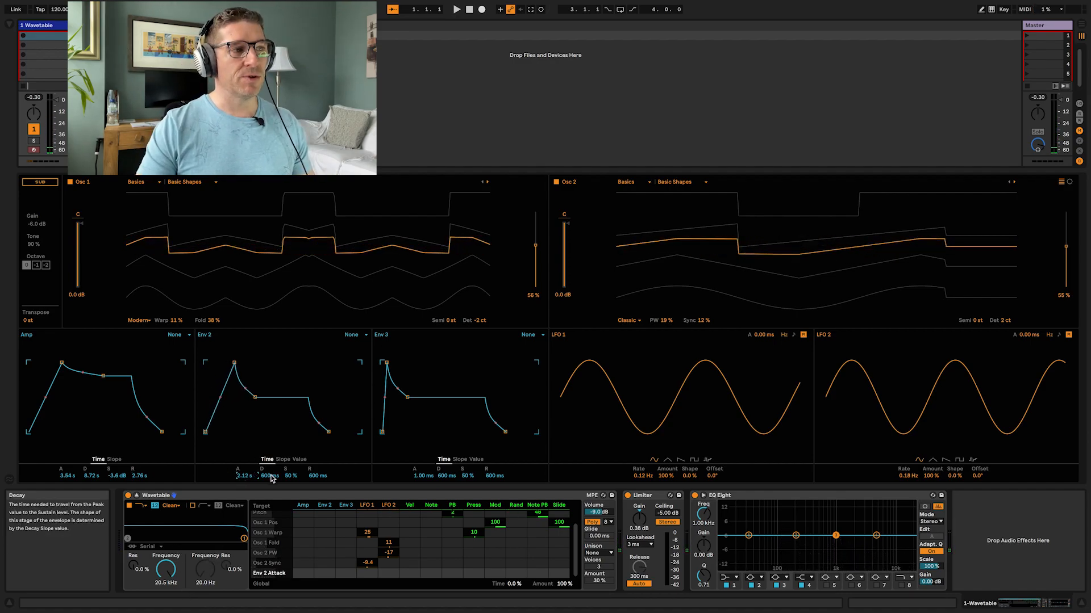
pyautogui.moveTo(268, 476); pyautogui.dragTo(290, 511)
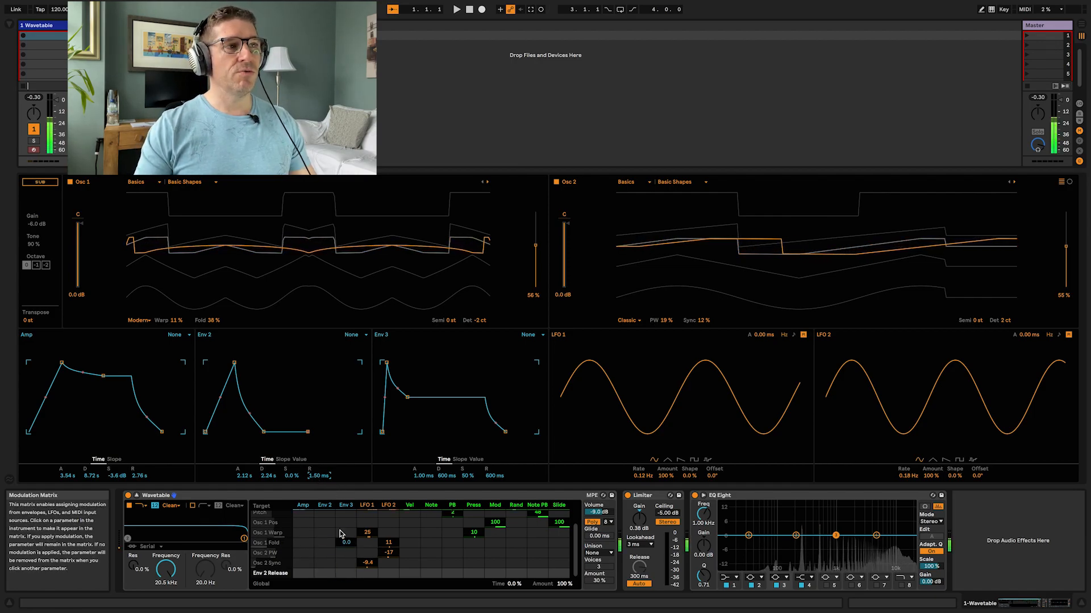
# Step: Set Osc 1's wavetable position to about 35% and modulate it with Env 2 by 19
pyautogui.moveTo(312, 242); pyautogui.dragTo(312, 258)
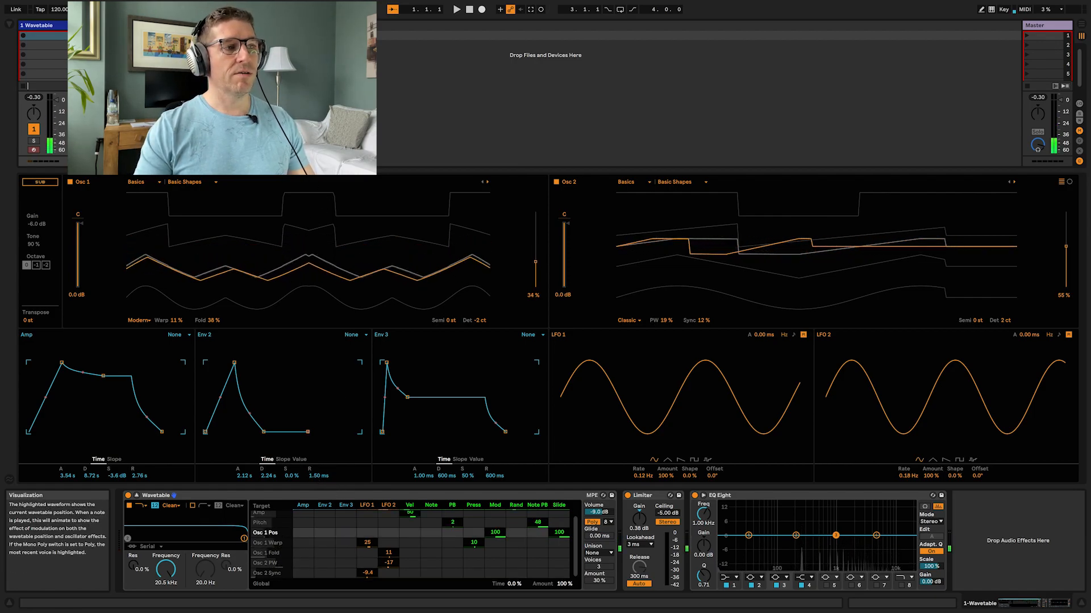
pyautogui.moveTo(321, 535); pyautogui.dragTo(320, 535)
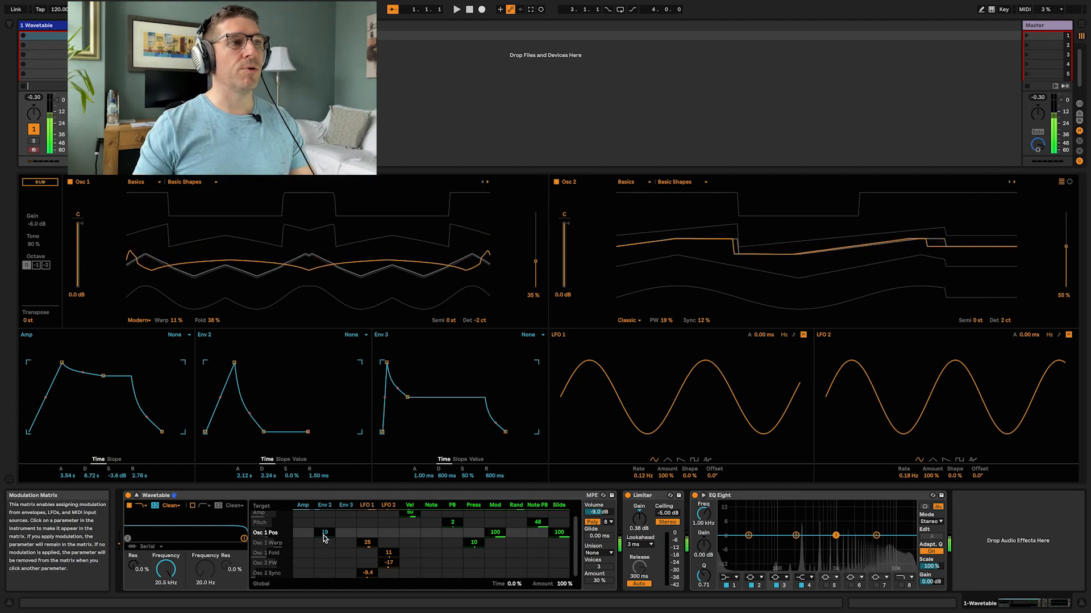
# Step: Set the loop mode of both Env 2 and Env 3 to Loop
pyautogui.click(352, 334)
pyautogui.click(354, 359)
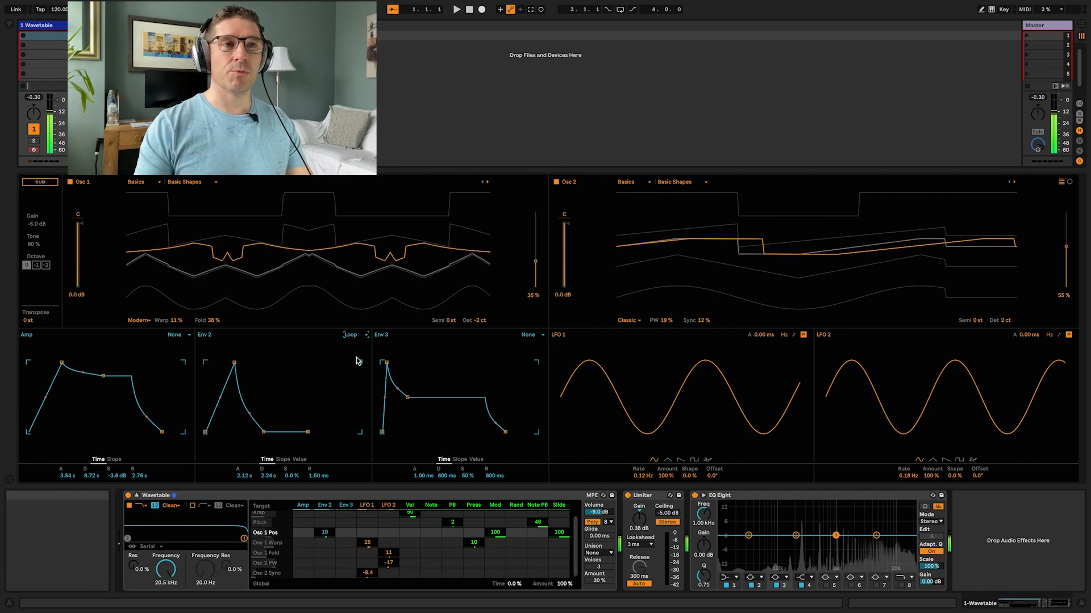
pyautogui.click(527, 335)
pyautogui.click(529, 343)
# Step: Set Env 3 to attack 1.33 s, decay 2.49 s, sustain 0% and release 1.50 ms
pyautogui.moveTo(423, 476); pyautogui.dragTo(423, 423)
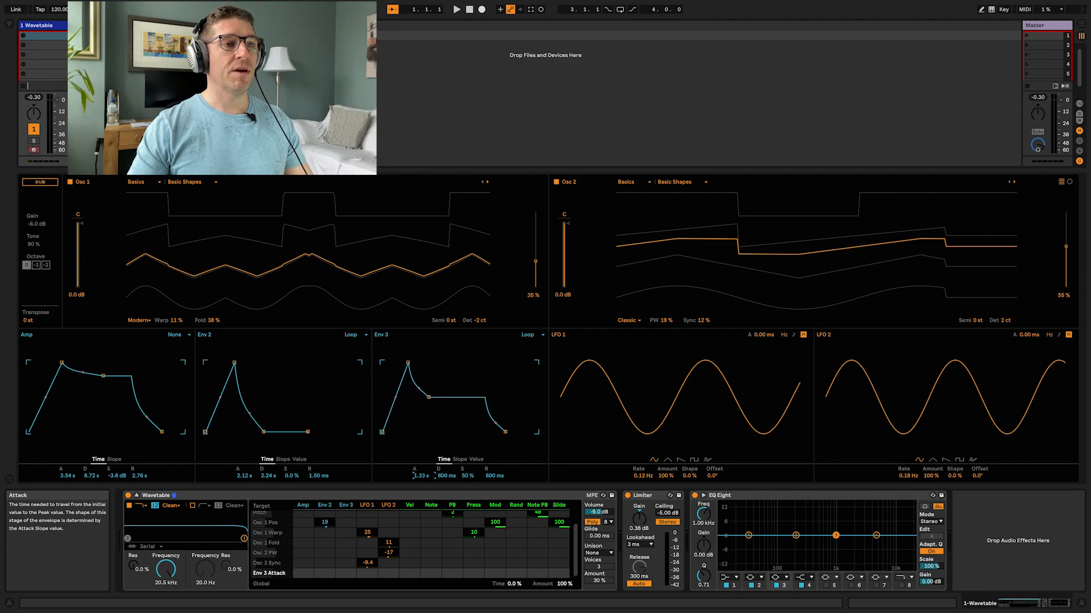
pyautogui.moveTo(446, 476); pyautogui.dragTo(493, 503)
pyautogui.click(421, 476)
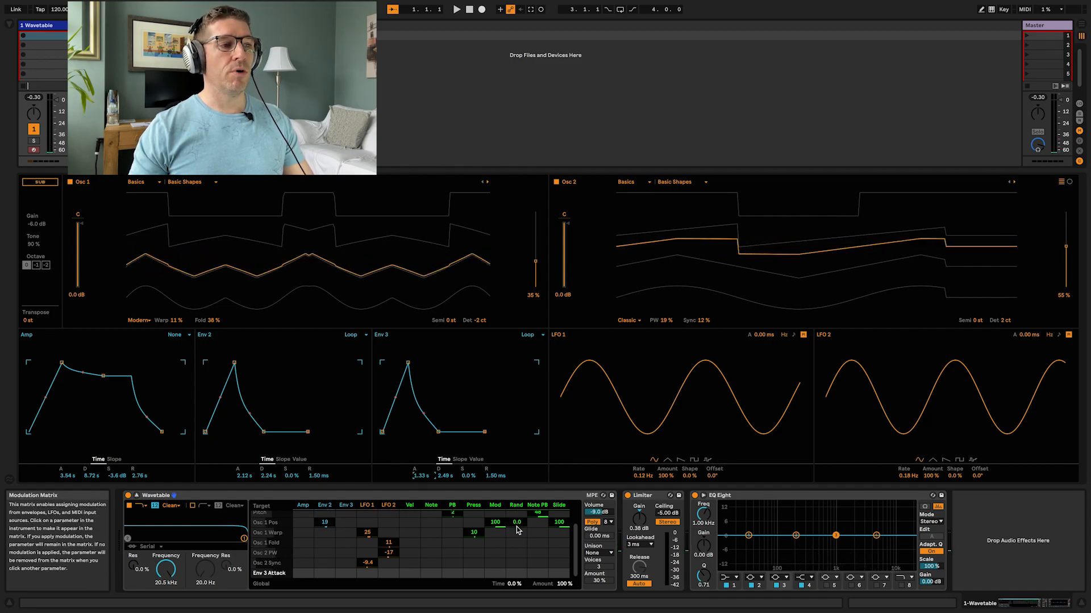
# Step: Set Osc 2's wavetable position to 54% and modulate it with Env 3 by 22
pyautogui.moveTo(827, 253); pyautogui.dragTo(827, 257)
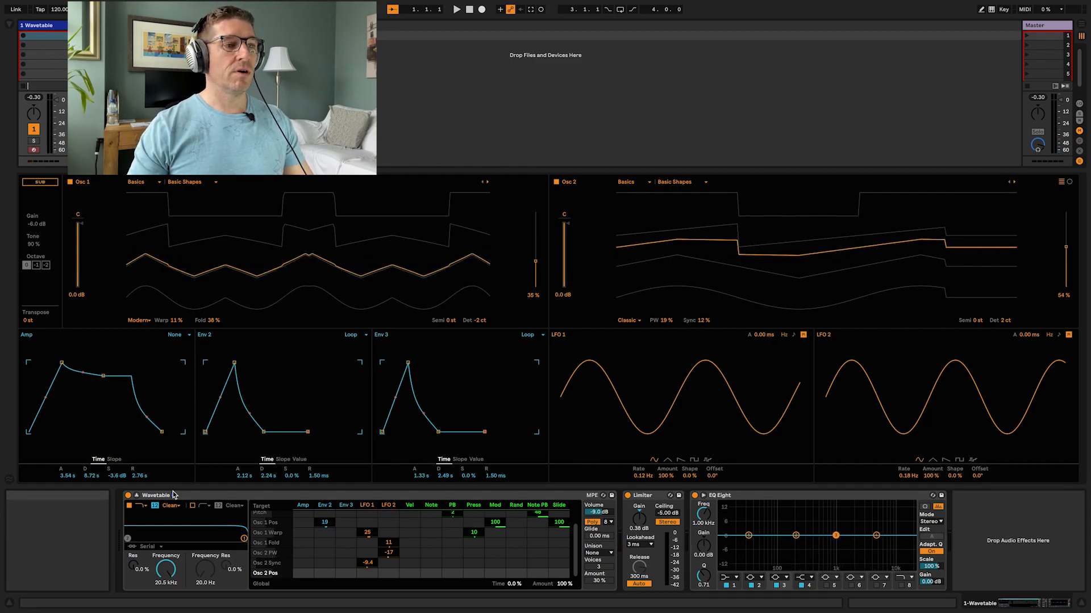
pyautogui.moveTo(346, 574); pyautogui.dragTo(350, 569)
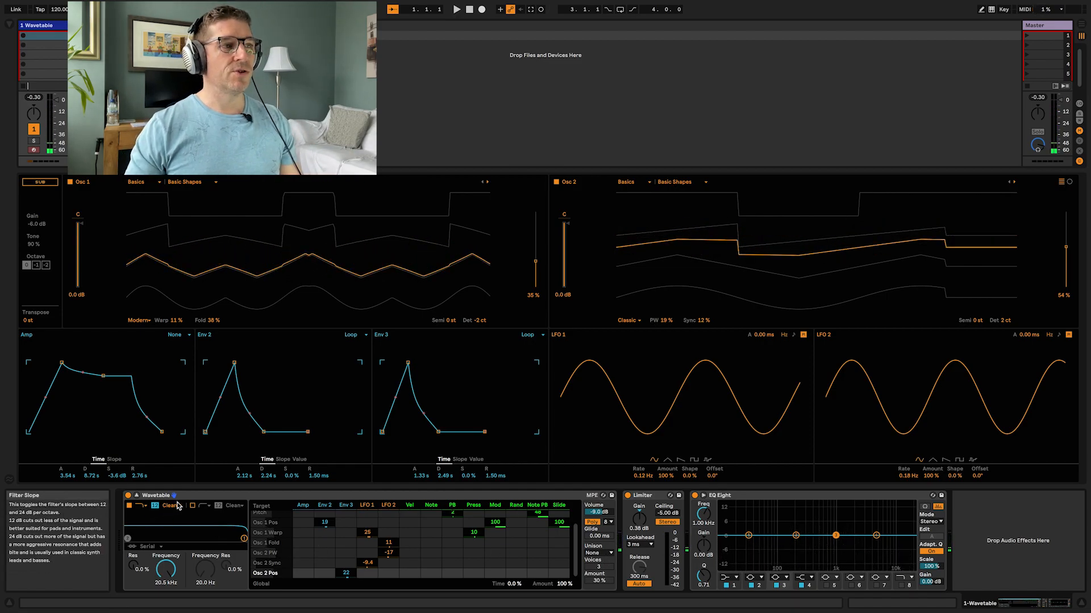
# Step: Switch Filter 2 to a high-pass type and set its frequency to 83.6 Hz
pyautogui.click(209, 506)
pyautogui.click(217, 567)
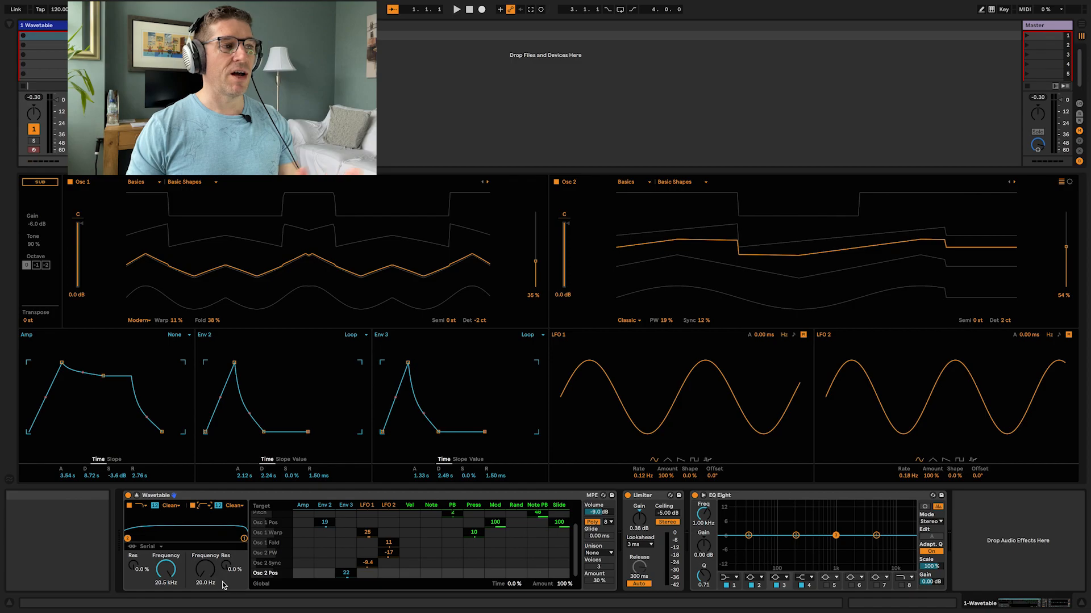
pyautogui.moveTo(206, 573); pyautogui.dragTo(206, 567)
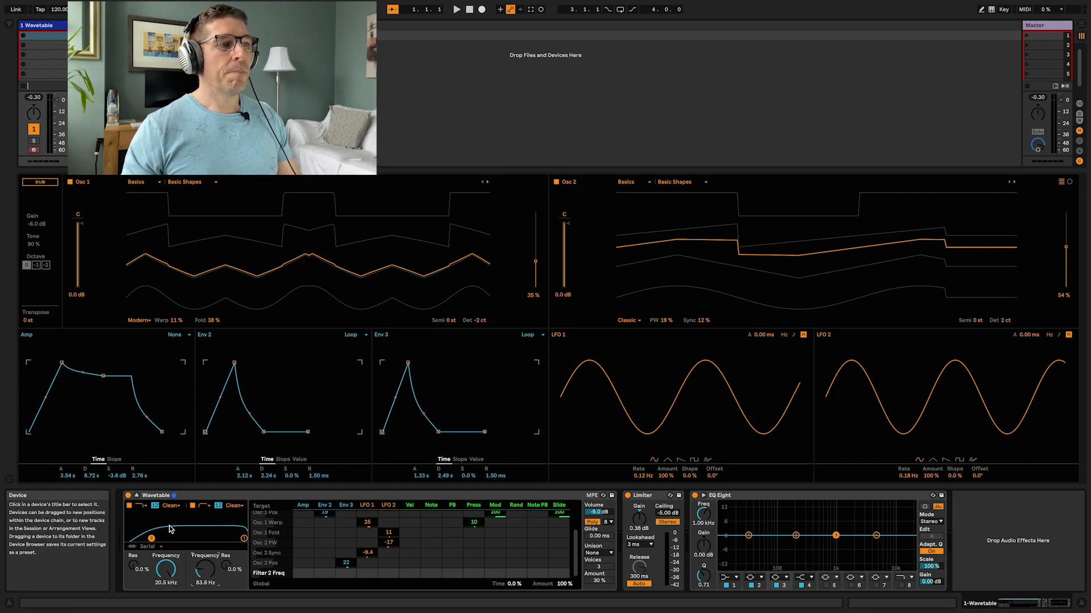
# Step: Set Filter 1's frequency to 4.64 kHz, modulated by Env 2 at 14
pyautogui.moveTo(165, 569); pyautogui.dragTo(165, 591)
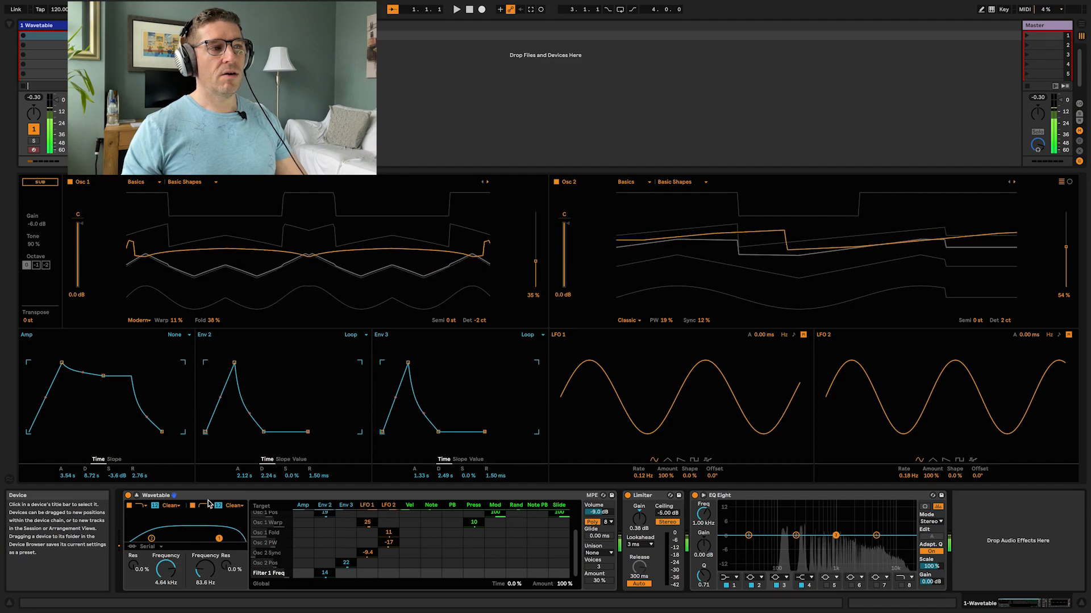
# Step: Switch Filter 1's circuit to PRD and set its Drive to 1.50 dB
pyautogui.click(170, 505)
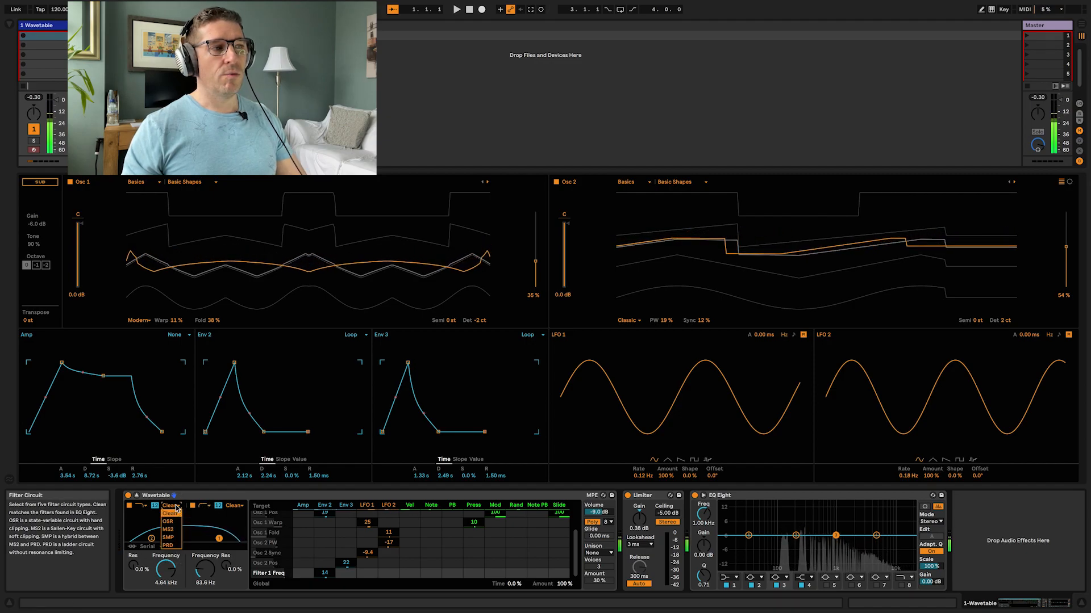
pyautogui.click(169, 546)
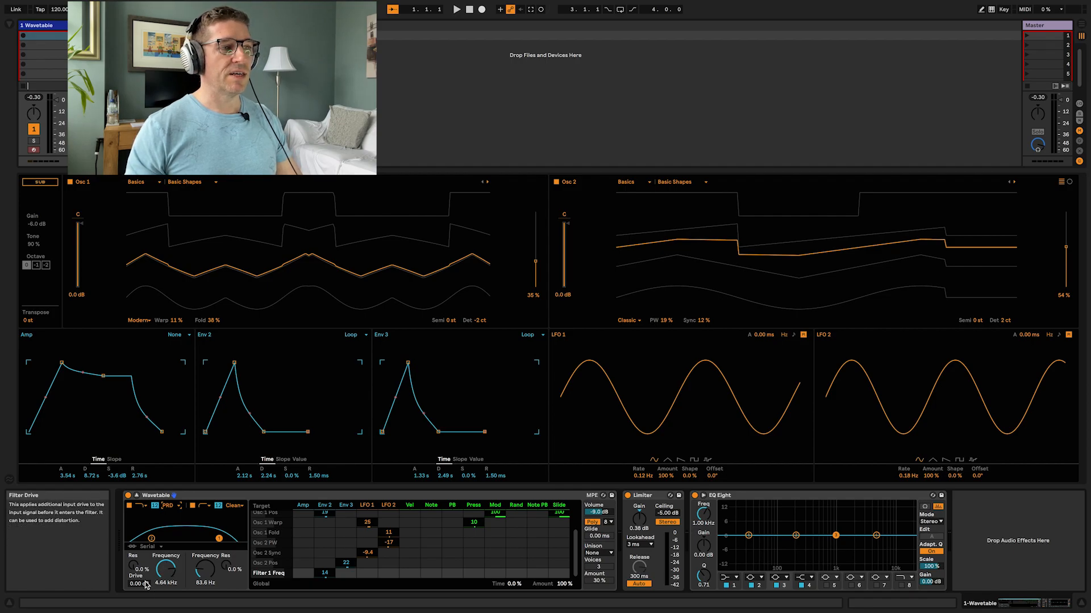
pyautogui.moveTo(150, 585); pyautogui.dragTo(150, 581)
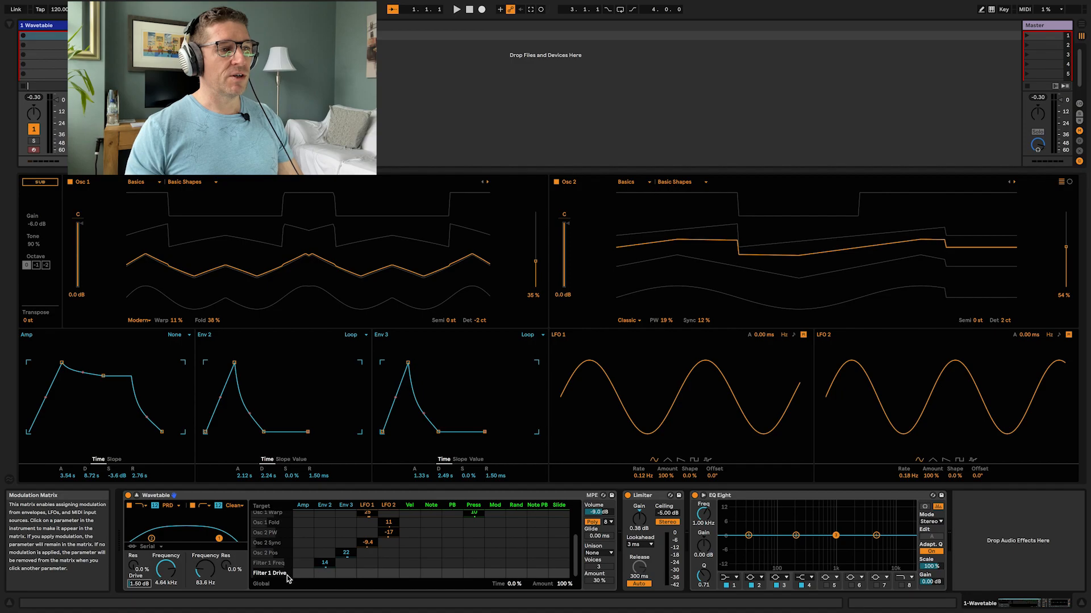
# Step: Modulate Filter 1's frequency with Note by 100 for key tracking
pyautogui.click(164, 570)
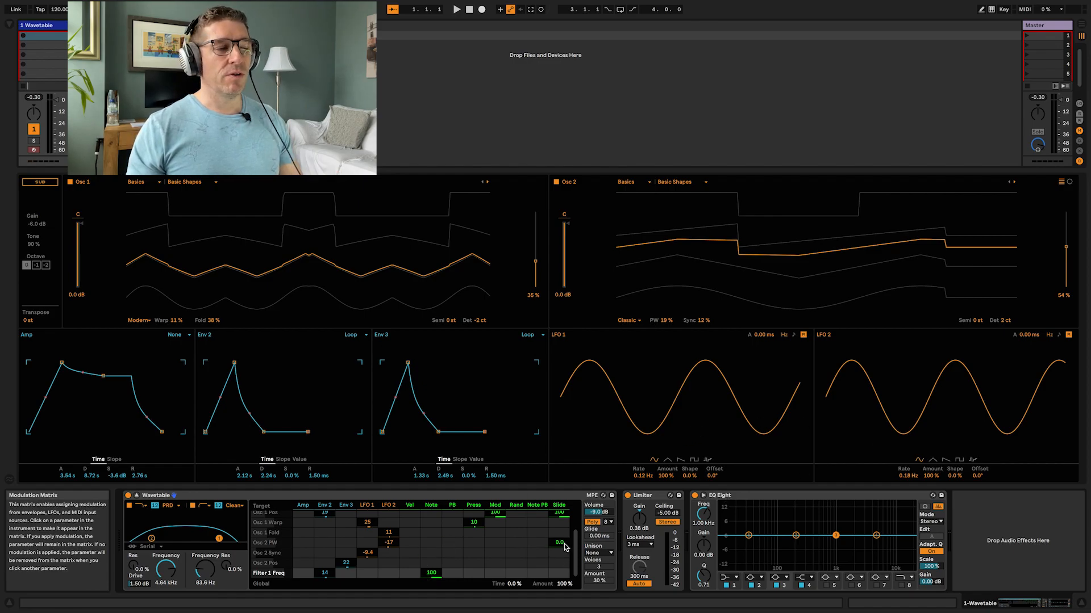
pyautogui.click(606, 514)
pyautogui.click(594, 524)
pyautogui.click(594, 524)
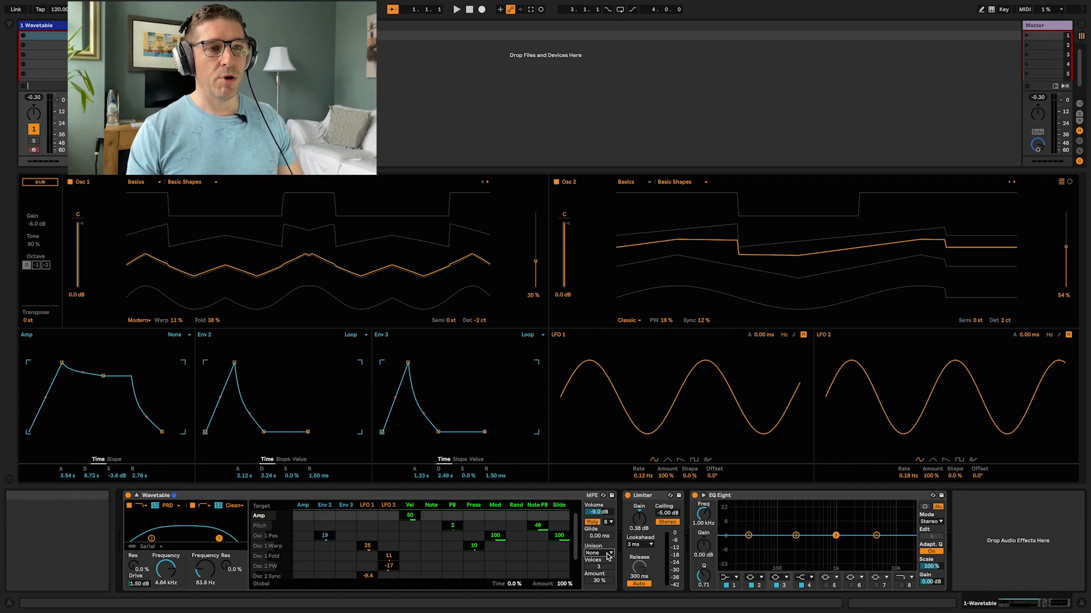
# Step: Set the unison mode to Classic with an amount of about 48%
pyautogui.click(608, 554)
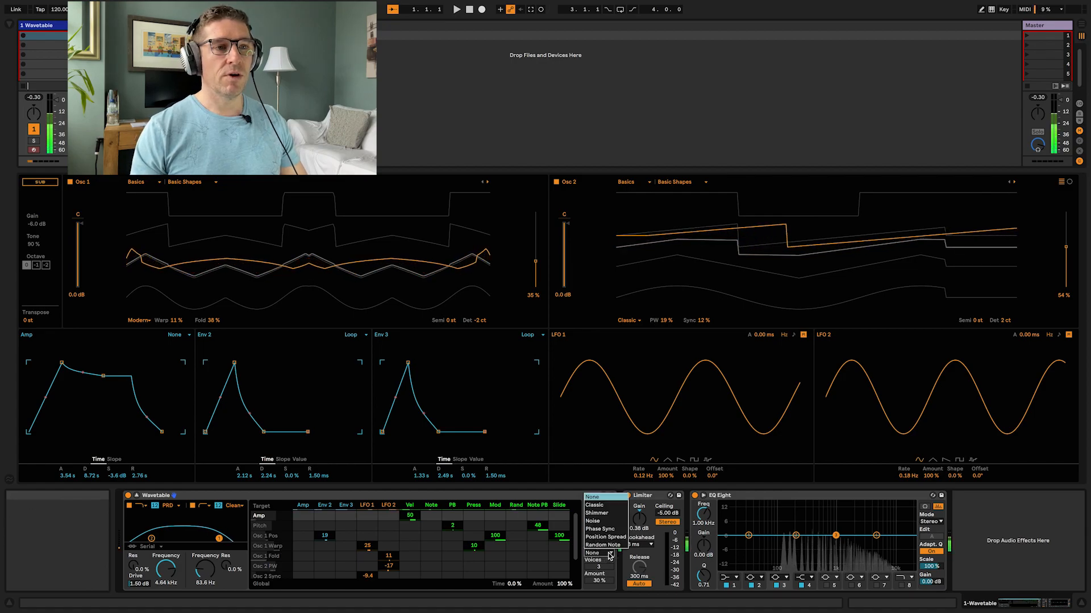
pyautogui.click(605, 506)
pyautogui.moveTo(601, 582); pyautogui.dragTo(600, 588)
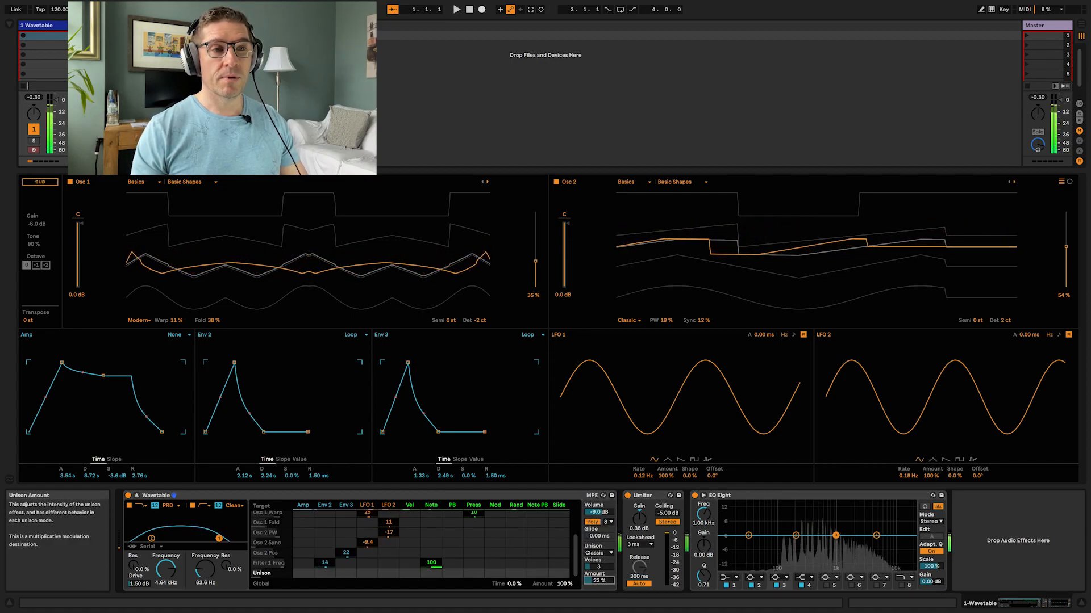
pyautogui.click(599, 567)
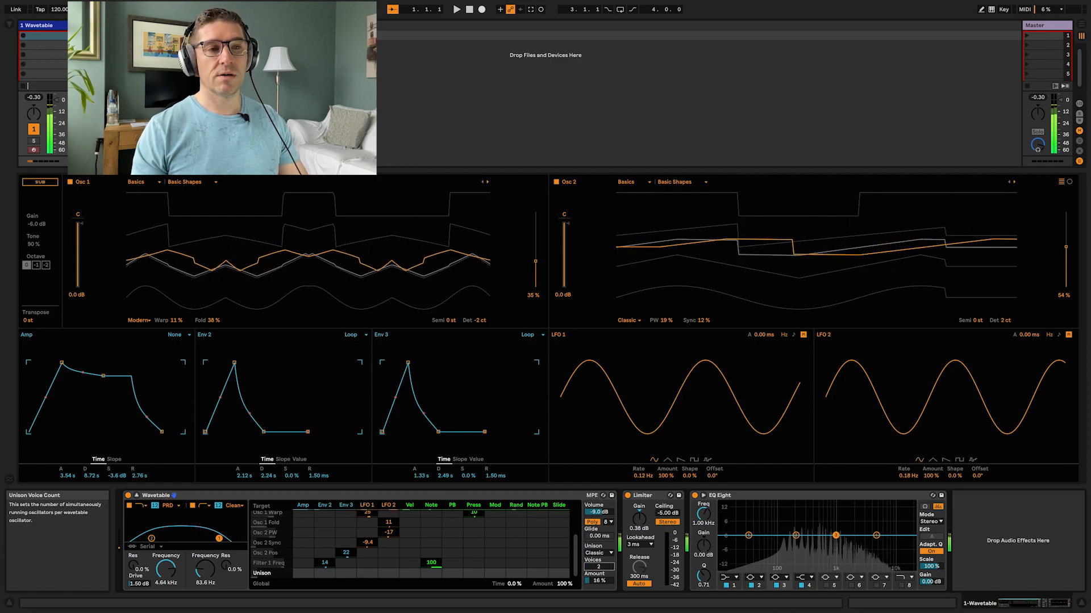
pyautogui.click(599, 582)
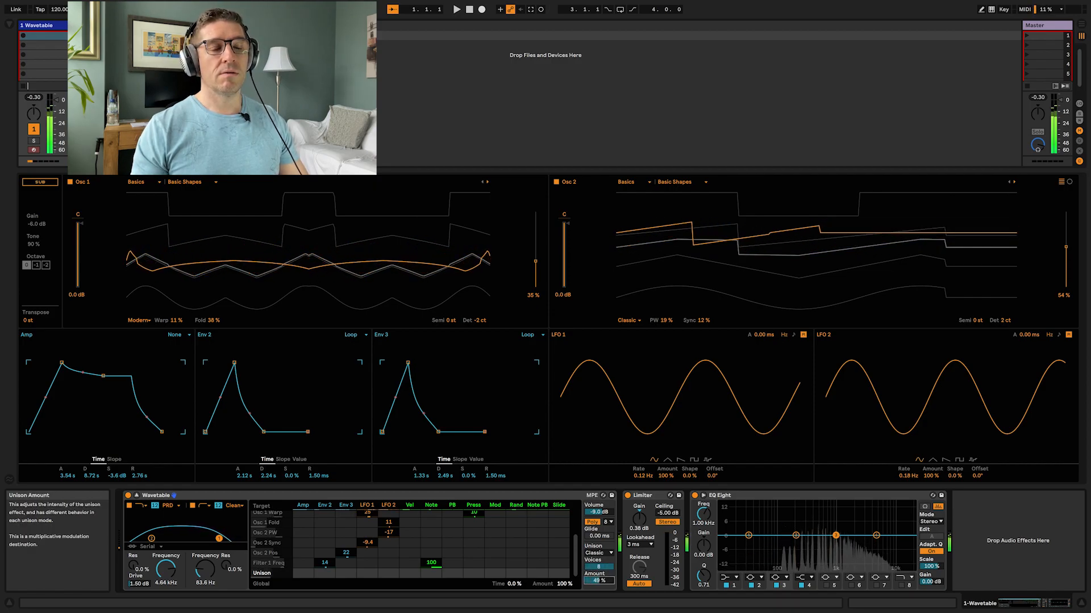
# Step: Try the Shimmer, Noise and Phase Sync unison modes
pyautogui.click(601, 553)
pyautogui.click(601, 515)
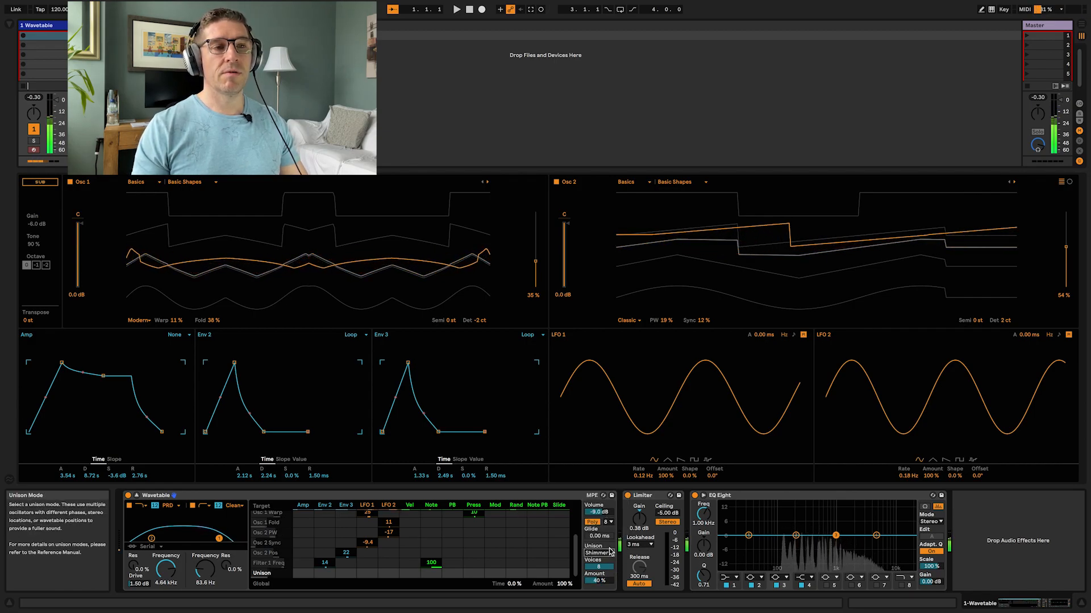
pyautogui.click(611, 555)
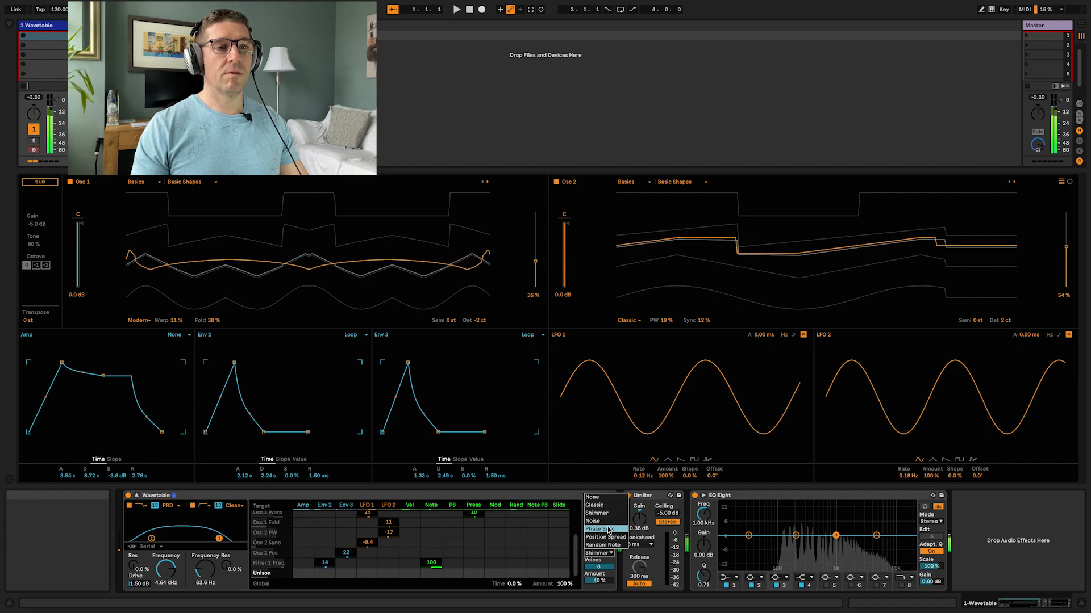
pyautogui.click(609, 523)
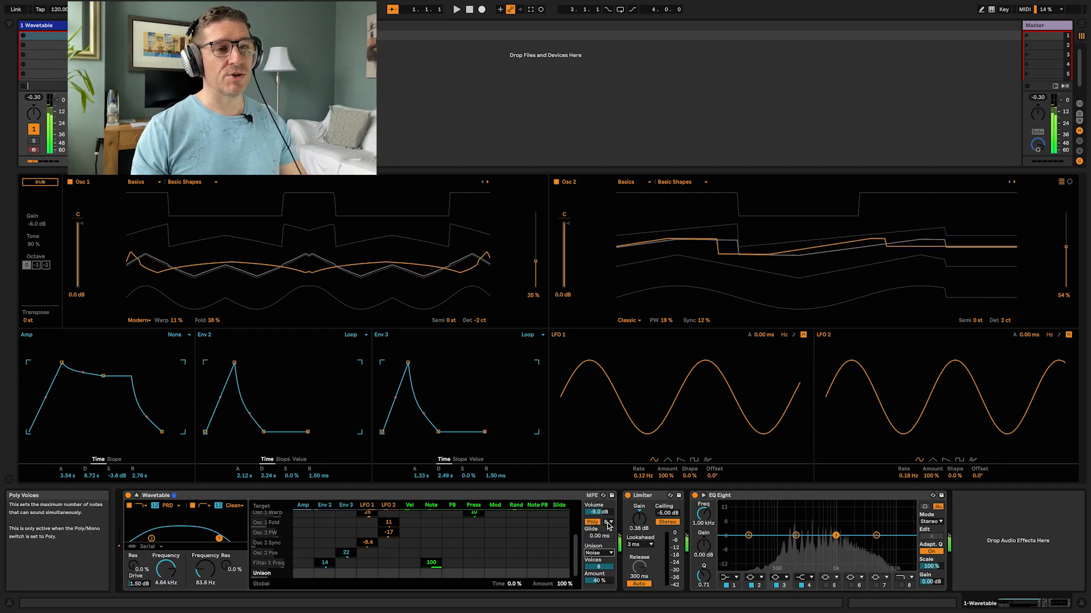
pyautogui.click(611, 552)
pyautogui.click(606, 529)
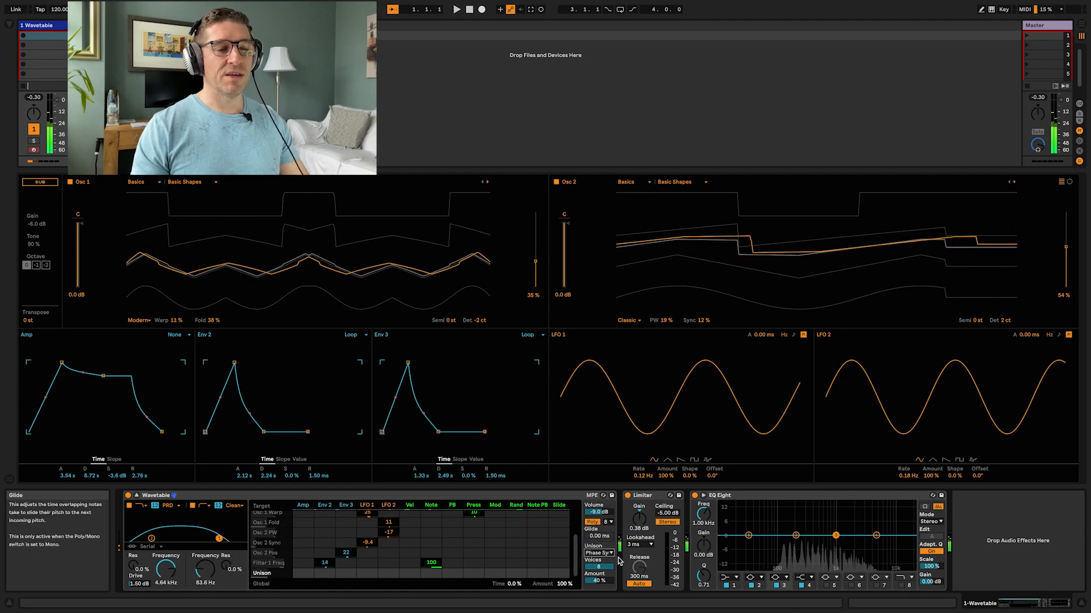
# Step: Switch the unison mode to Position Spread and then to Random Note
pyautogui.click(611, 554)
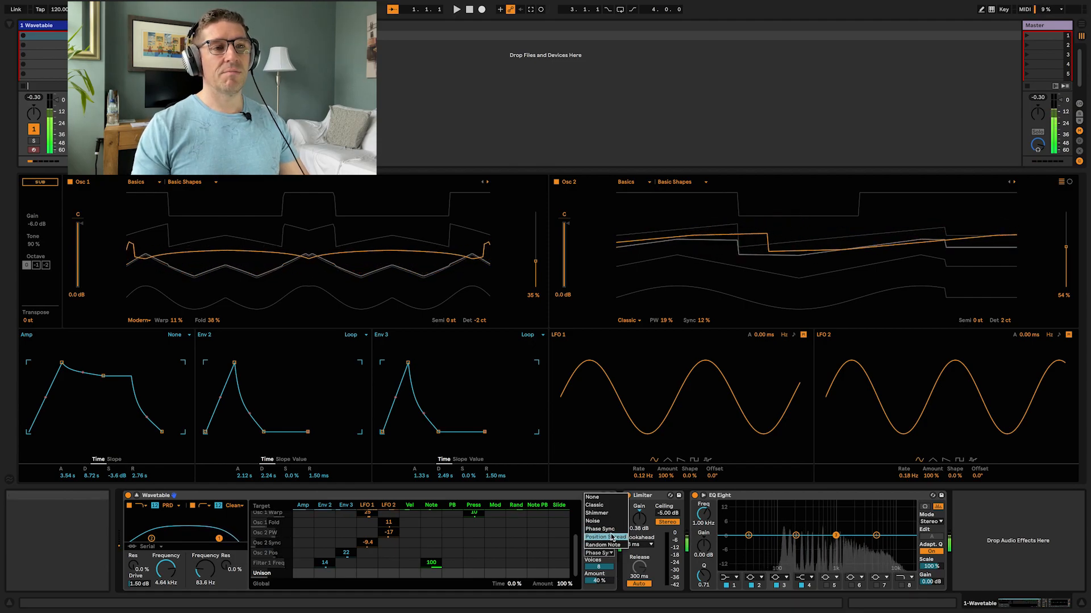
pyautogui.click(612, 537)
pyautogui.click(610, 553)
pyautogui.click(603, 545)
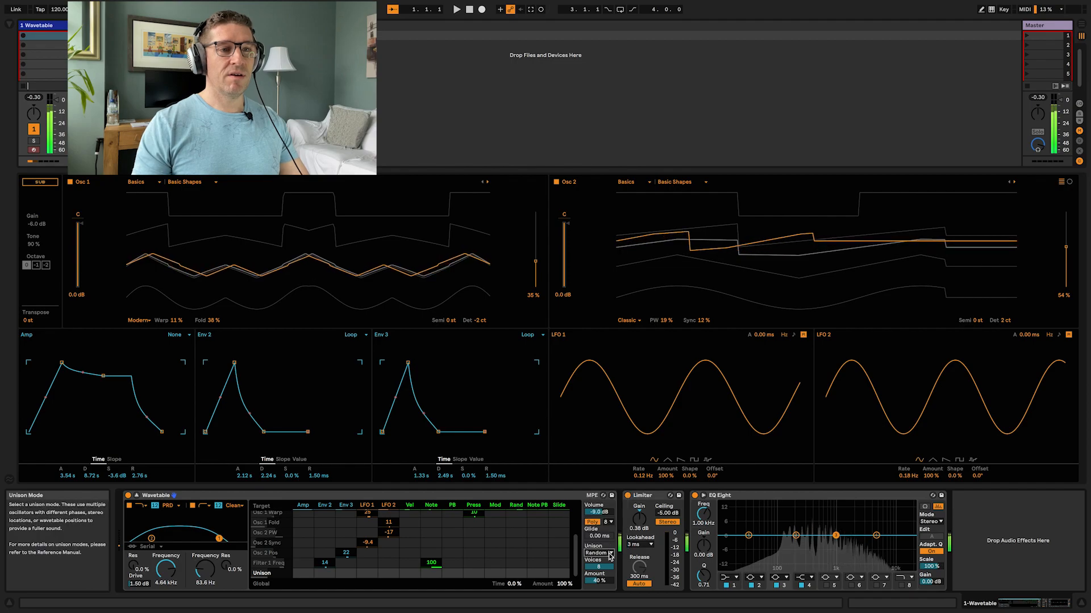
pyautogui.click(611, 553)
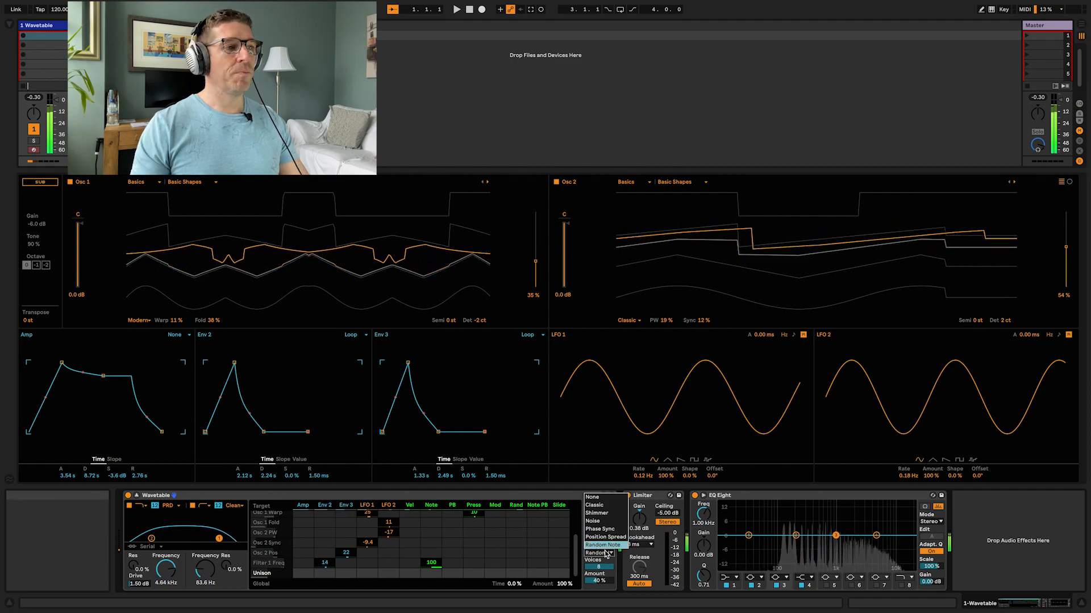
pyautogui.click(270, 490)
# Step: Group the Wavetable device into an Instrument Rack and show the rack's chain list
pyautogui.click(270, 498)
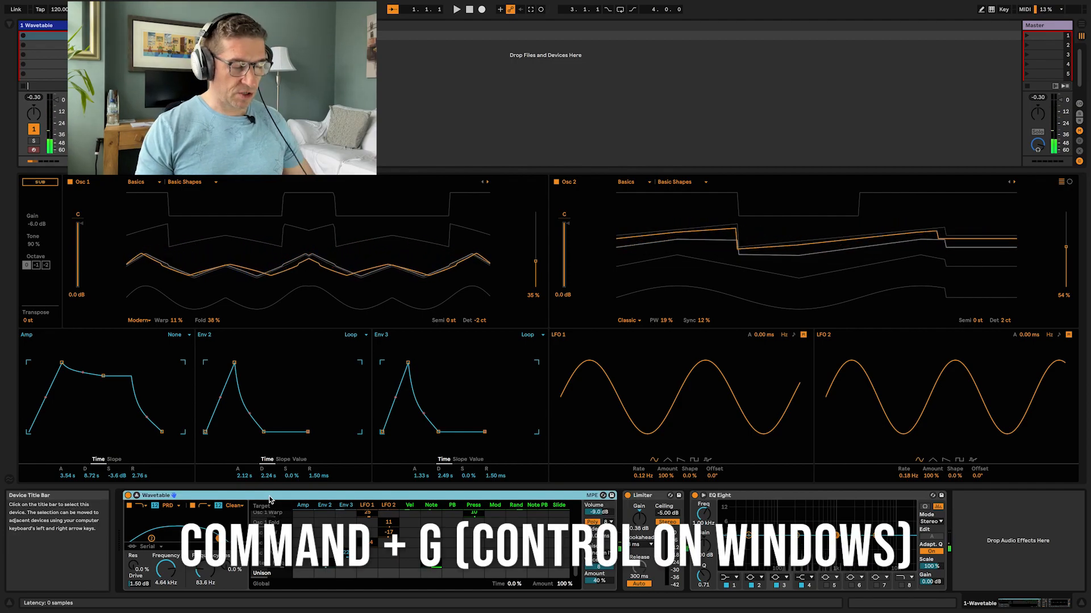
pyautogui.press('super+g')
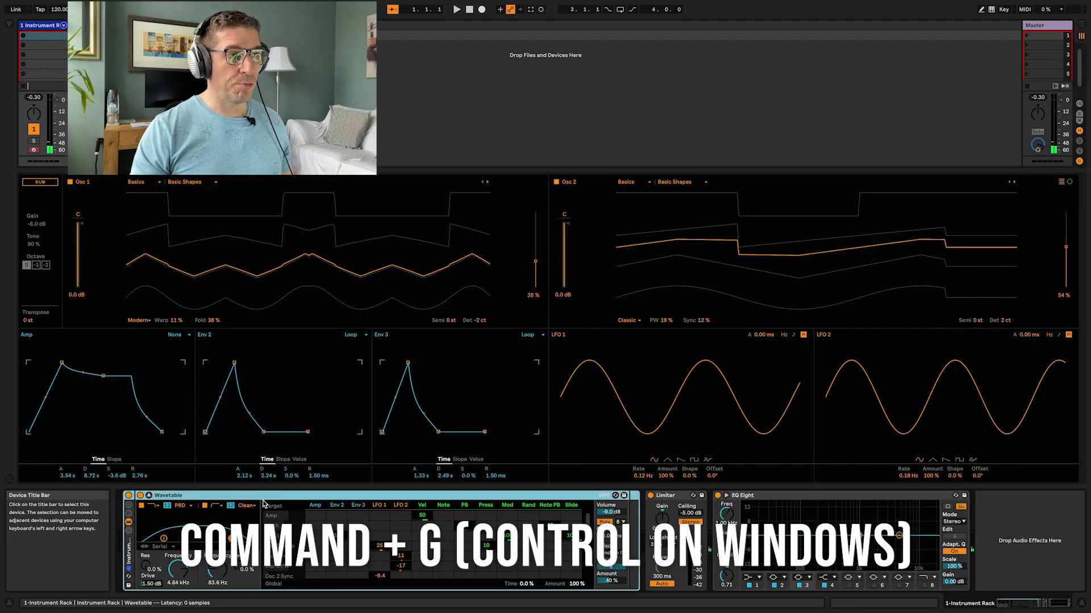
pyautogui.click(128, 533)
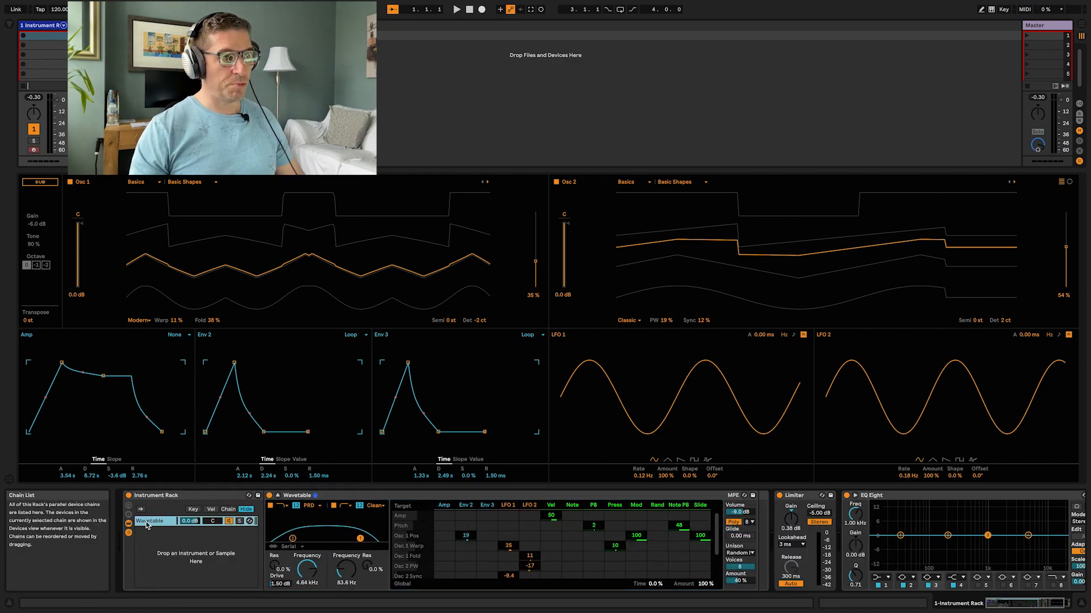
# Step: Duplicate the Wavetable chain and lower the Env 2 modulation amounts in the copy's modulation matrix
pyautogui.click(146, 524)
pyautogui.press('super+d')
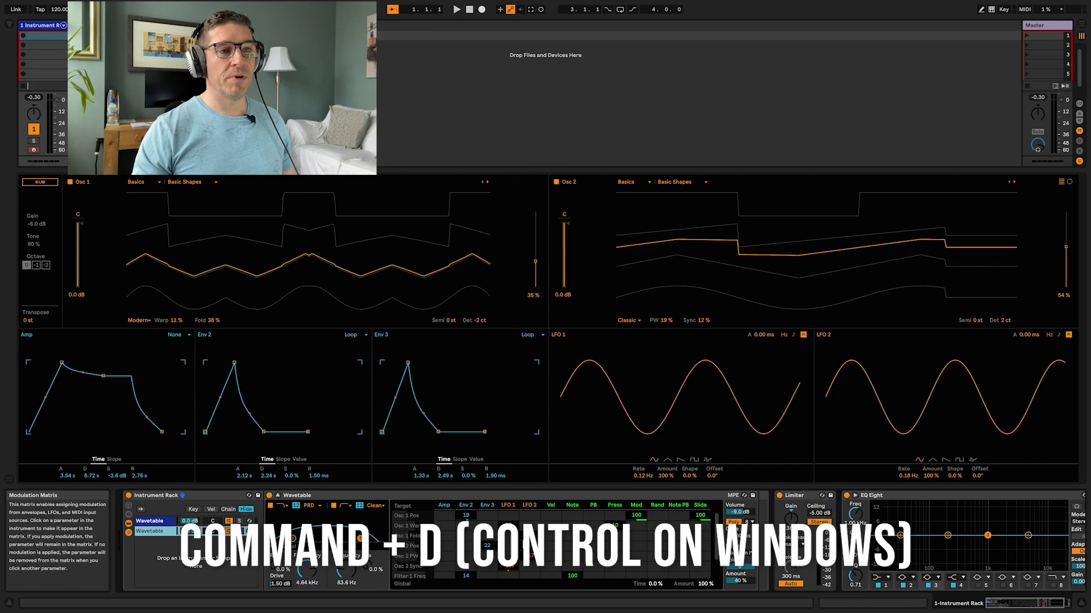
pyautogui.click(508, 526)
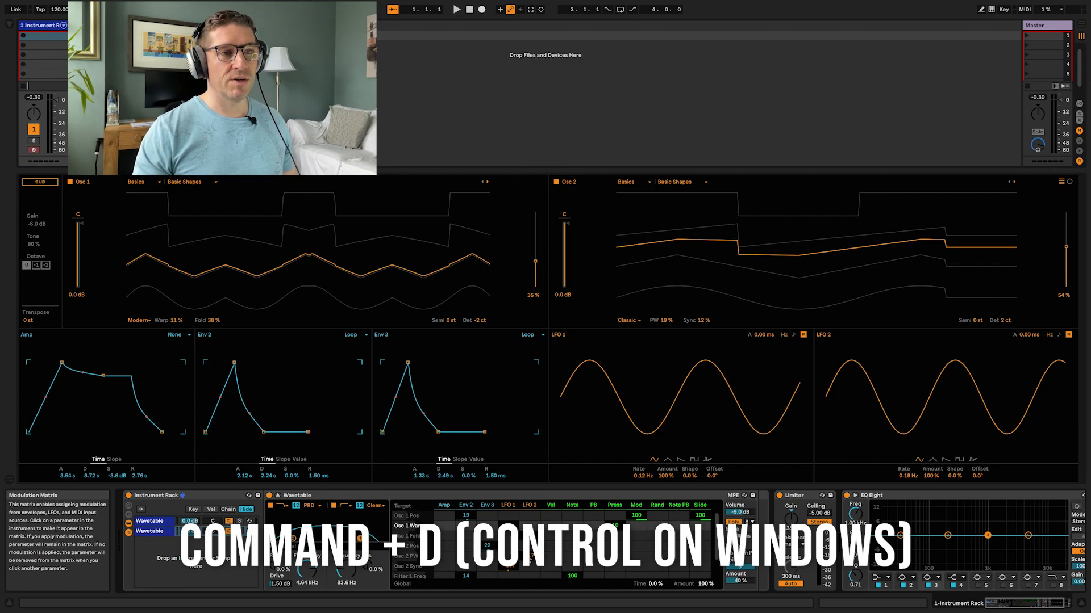
pyautogui.click(529, 557)
pyautogui.moveTo(530, 538); pyautogui.dragTo(530, 528)
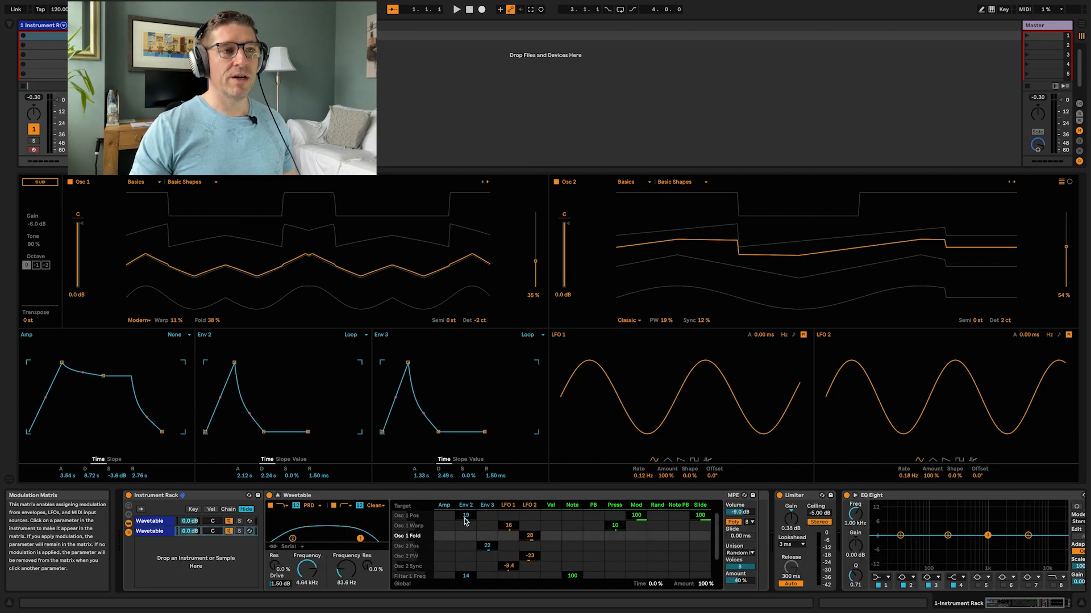
pyautogui.moveTo(465, 519); pyautogui.dragTo(465, 580)
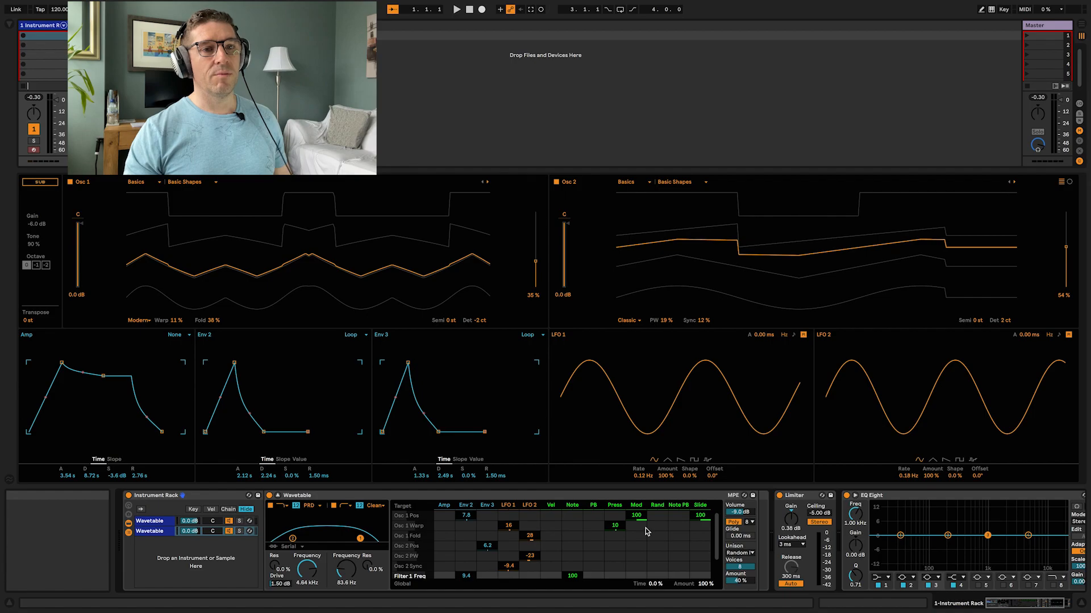
# Step: Set the second chain's unison mode to Shimmer with an amount of about 61%
pyautogui.click(739, 553)
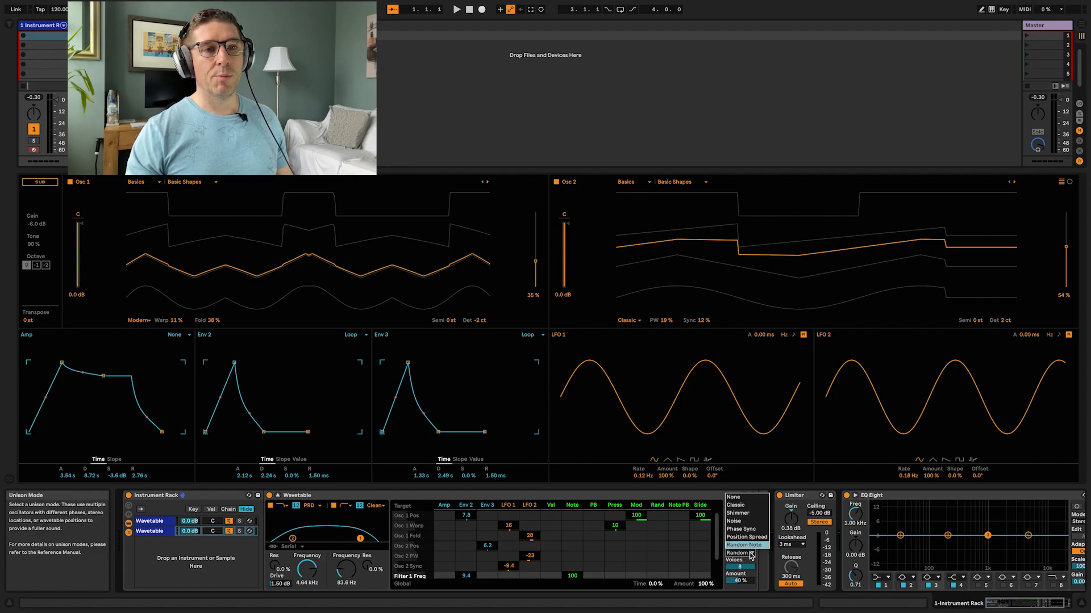
pyautogui.click(747, 514)
pyautogui.moveTo(740, 581); pyautogui.dragTo(740, 575)
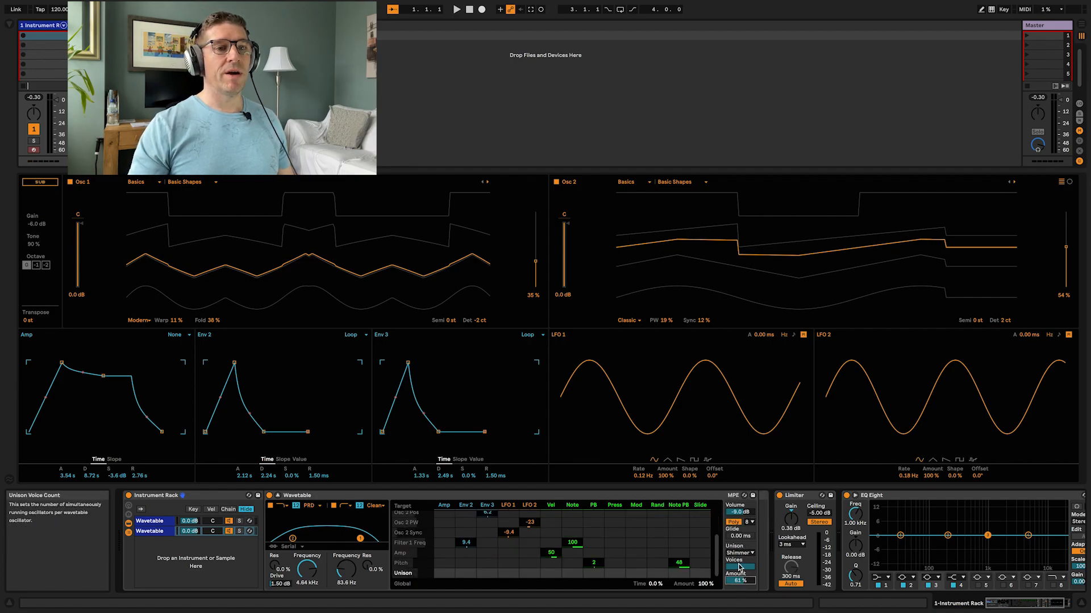
# Step: Set the first chain's unison mode to None
pyautogui.click(149, 521)
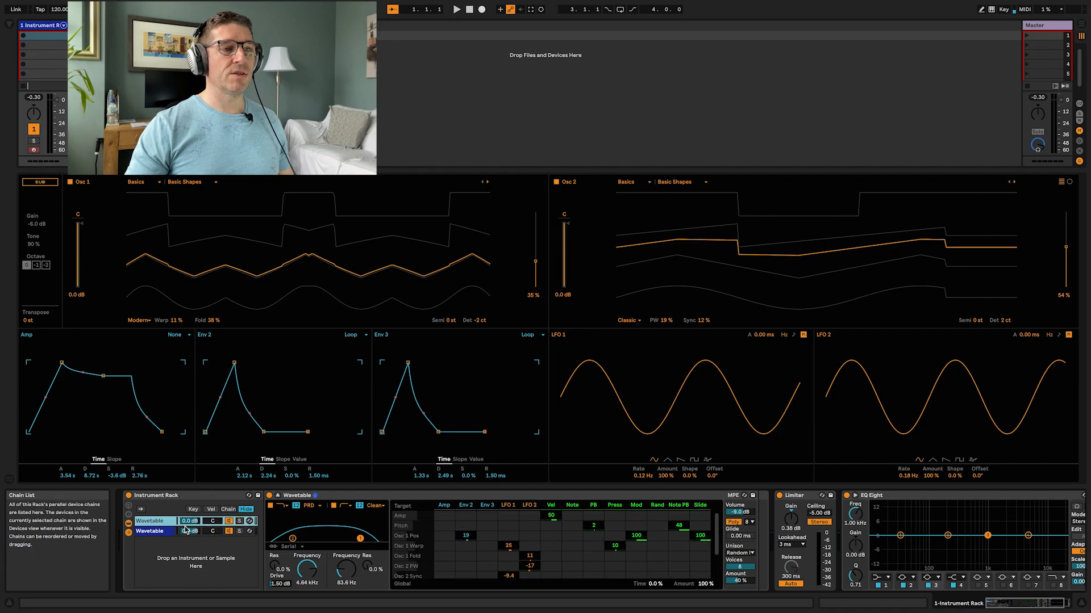
pyautogui.click(751, 553)
pyautogui.click(734, 497)
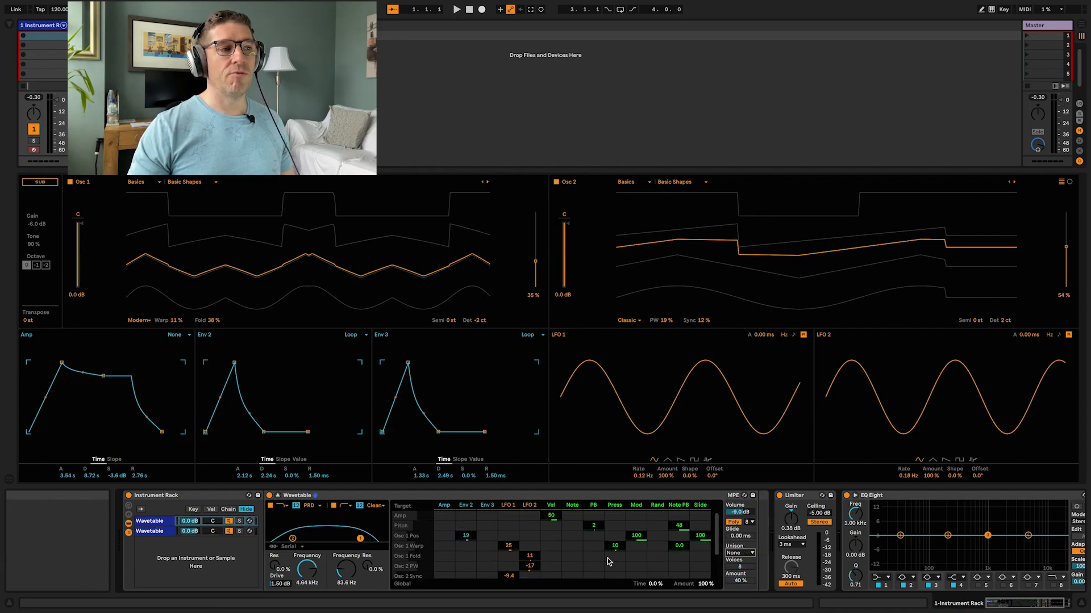
# Step: Duplicate the second chain and set the new chain's unison mode to Phase Sync at about 58%
pyautogui.click(169, 531)
pyautogui.hotkey('ctrl', 'd')
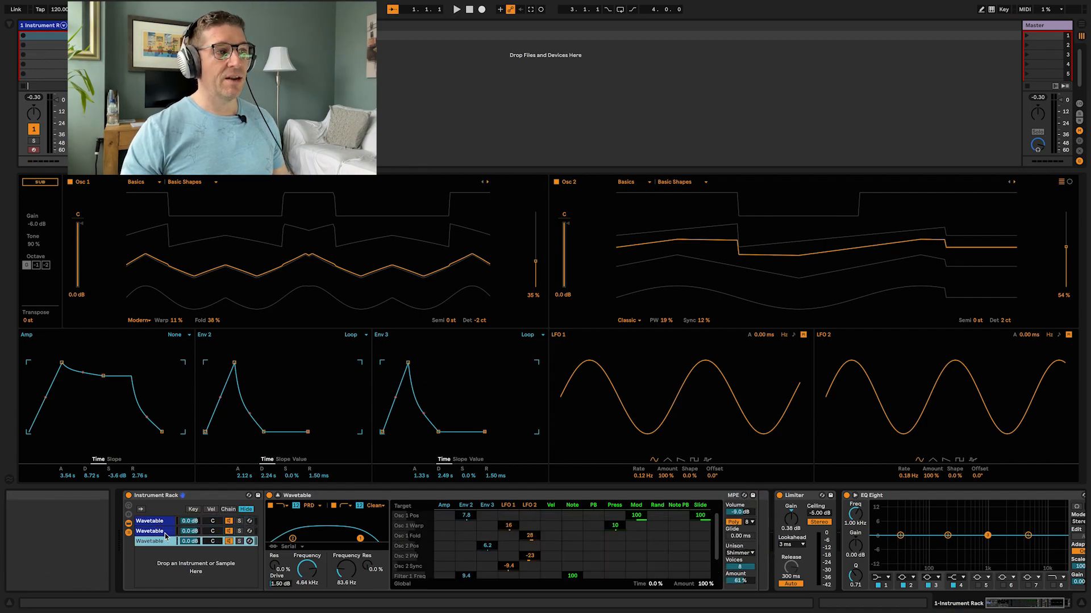
pyautogui.click(740, 554)
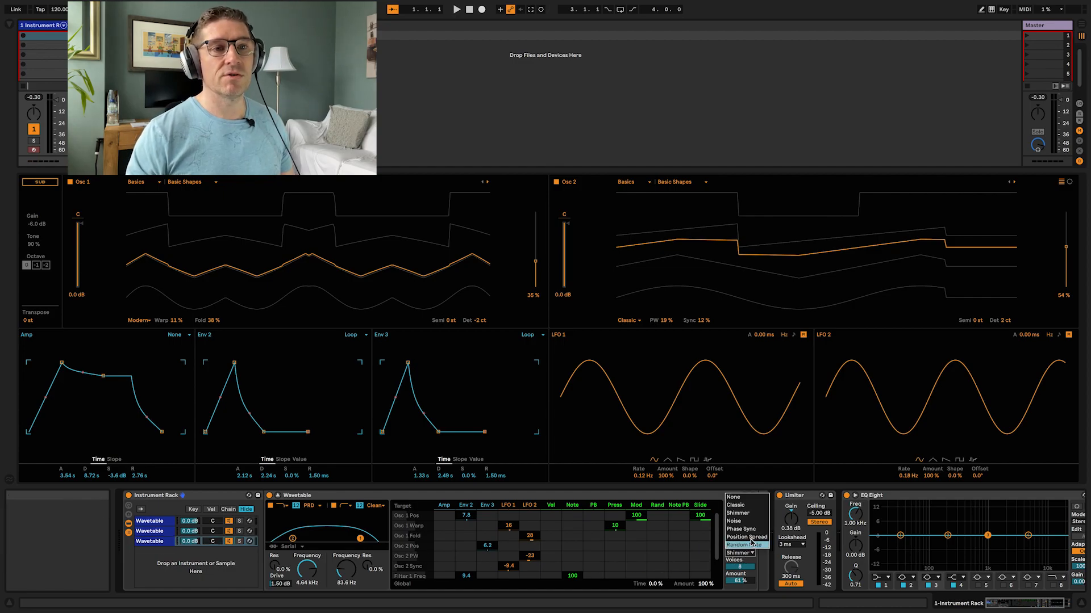
pyautogui.click(741, 528)
pyautogui.moveTo(739, 581); pyautogui.dragTo(744, 570)
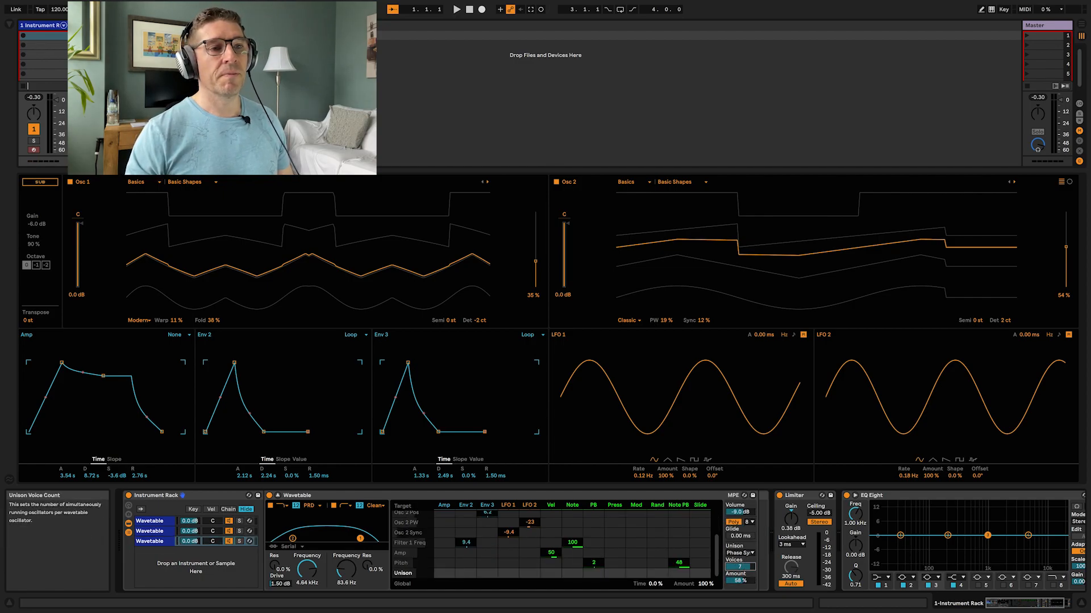
# Step: Toggle the second and third chains on and off to compare them, and set the second chain's volume to -6.0 dB
pyautogui.click(229, 531)
pyautogui.click(229, 542)
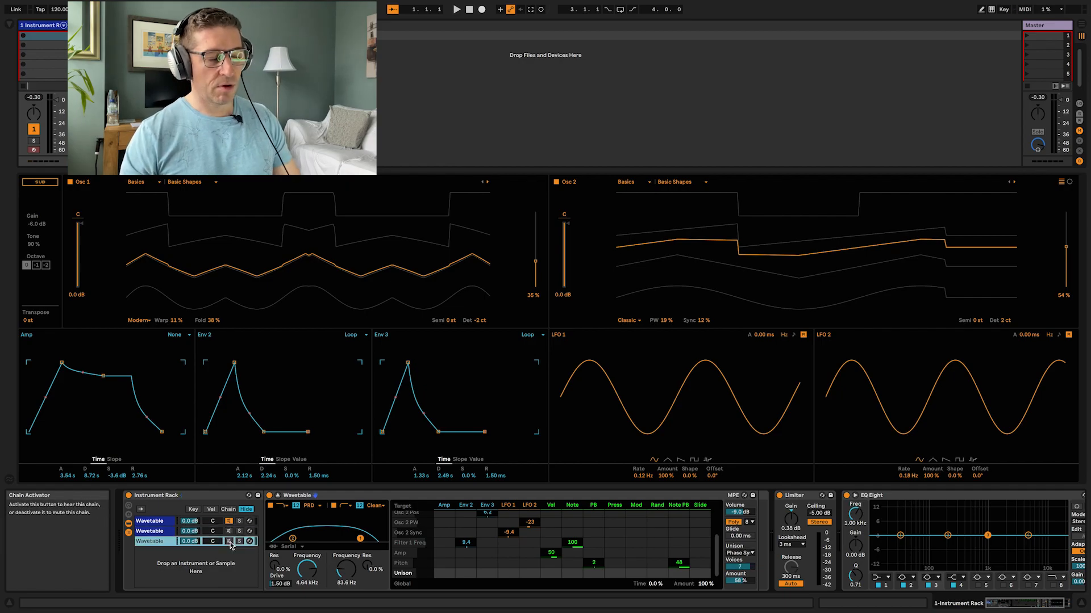
pyautogui.click(229, 532)
pyautogui.moveTo(190, 531)
pyautogui.mouseDown()
pyautogui.moveTo(190, 555)
pyautogui.moveTo(190, 546)
pyautogui.mouseUp()
pyautogui.click(229, 542)
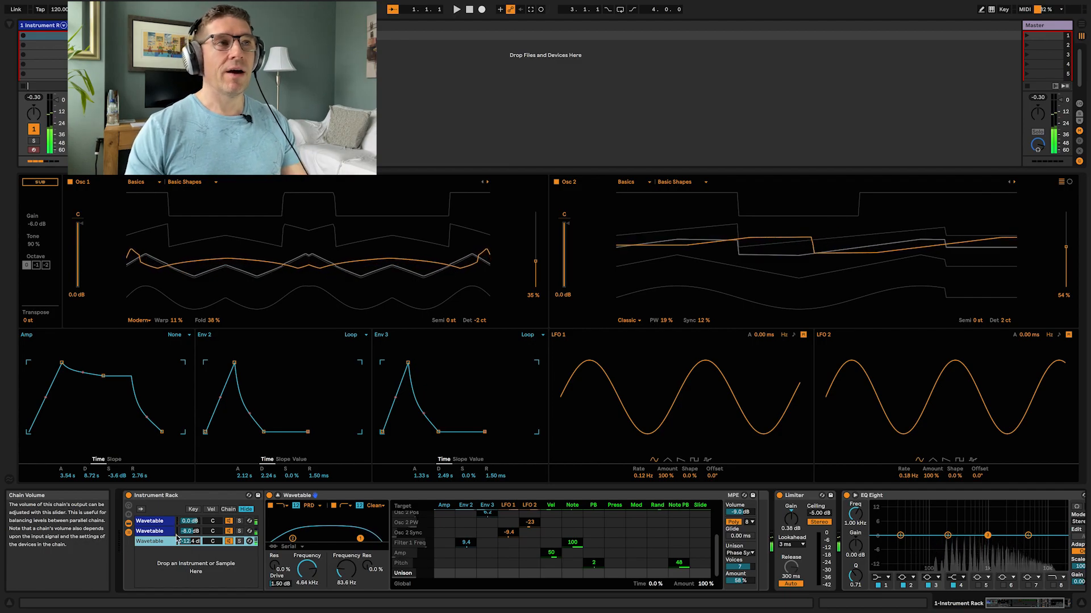
# Step: Switch Osc 1's wavetable category to Retro
pyautogui.click(137, 182)
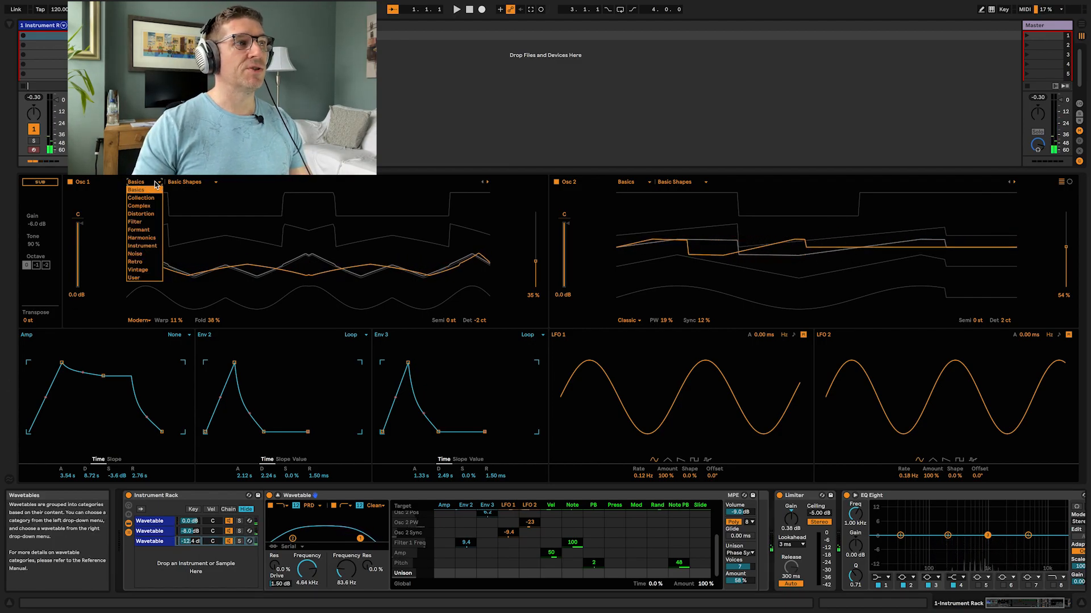
pyautogui.click(149, 263)
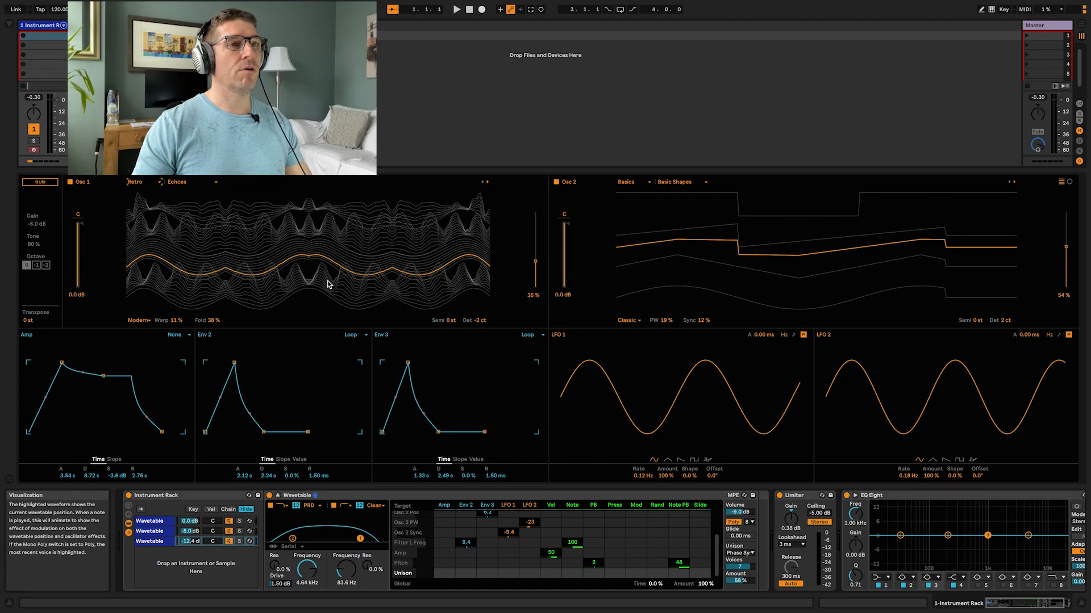
# Step: Load the Saw Dual 2 wavetable into Osc 2
pyautogui.click(686, 181)
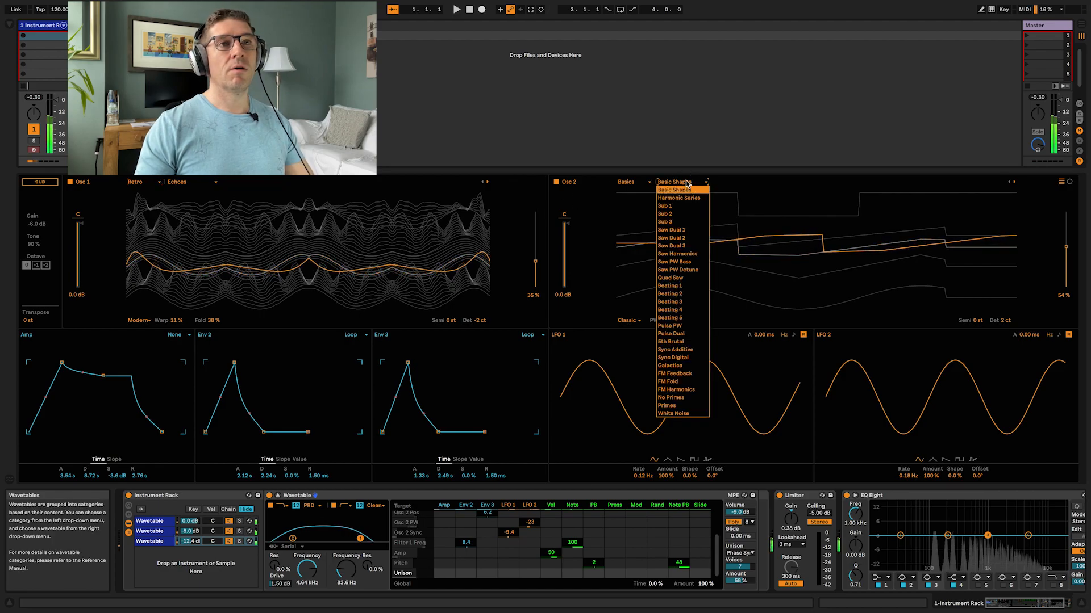
pyautogui.click(684, 239)
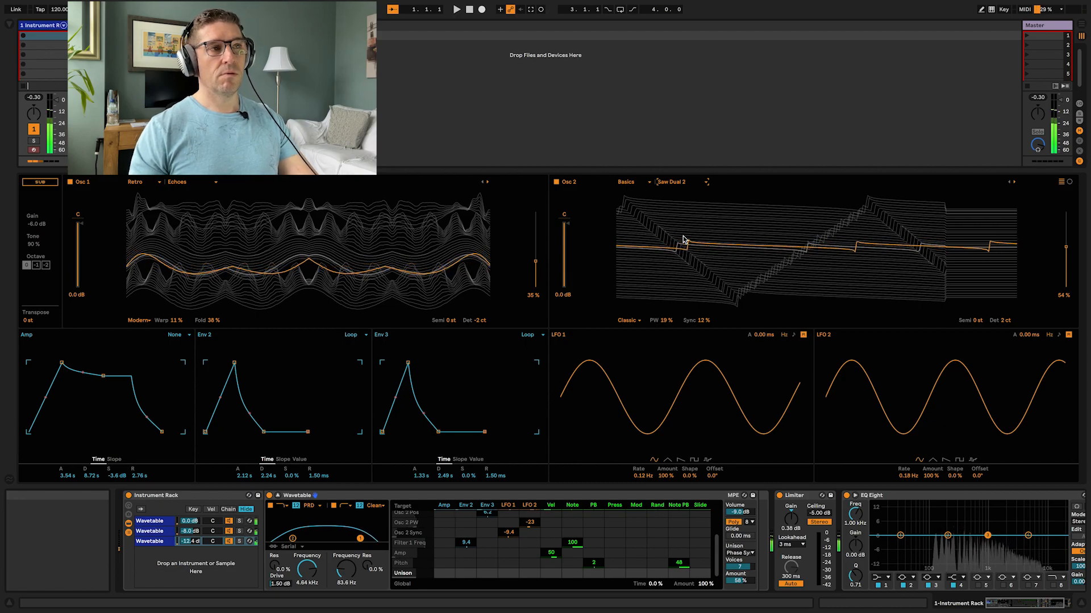
# Step: Load the Retro Resonant 2 wavetable into Osc 2, setting Osc 2's position to about 26% and Osc 1's to about 58%
pyautogui.click(642, 182)
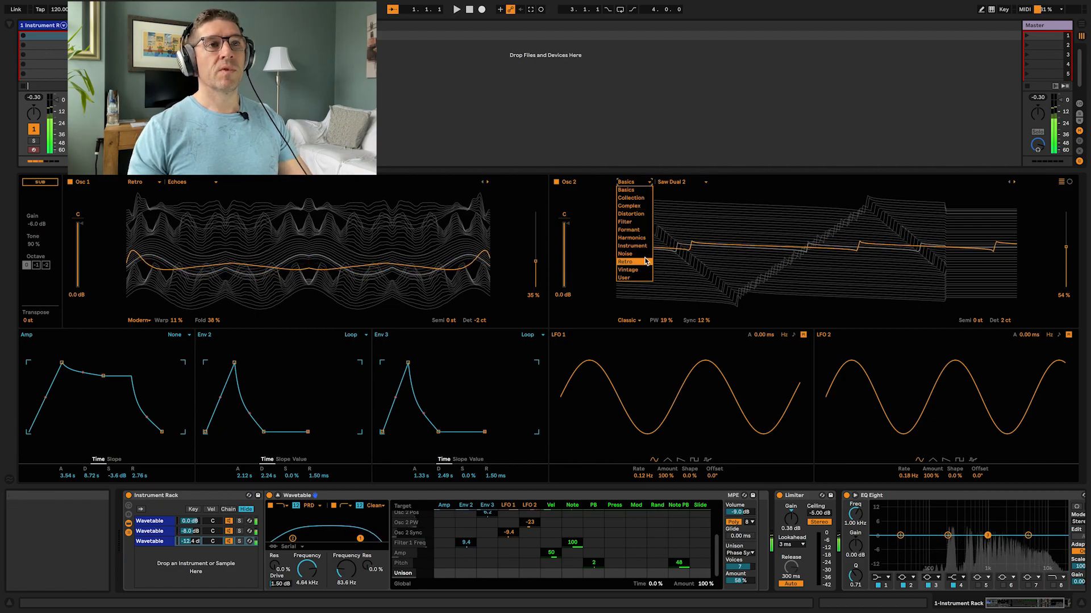
pyautogui.click(637, 262)
pyautogui.click(705, 182)
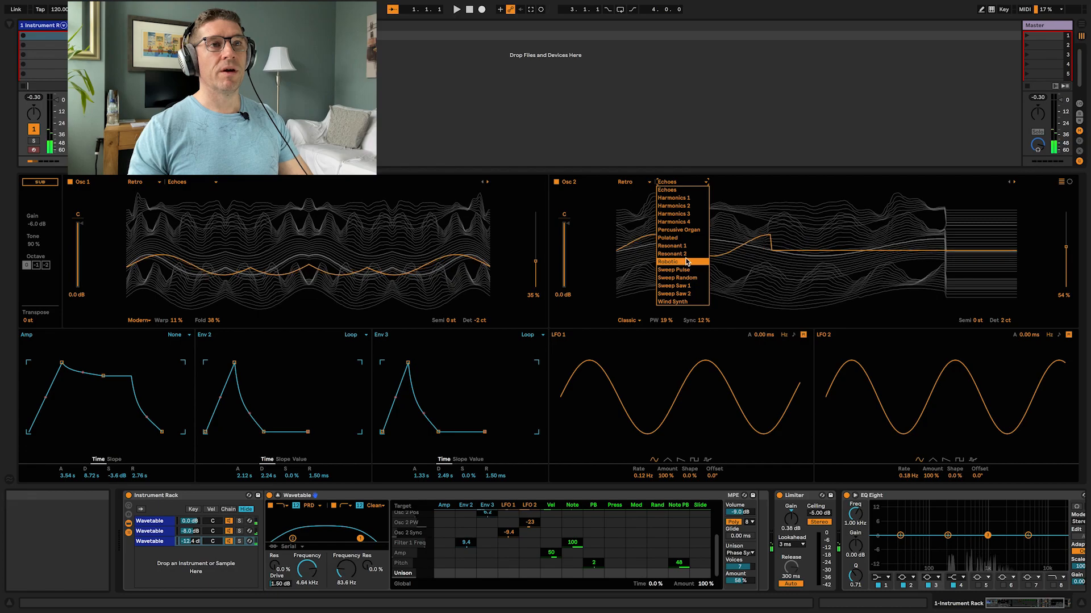
pyautogui.click(687, 254)
pyautogui.moveTo(804, 258); pyautogui.dragTo(804, 271)
pyautogui.click(365, 245)
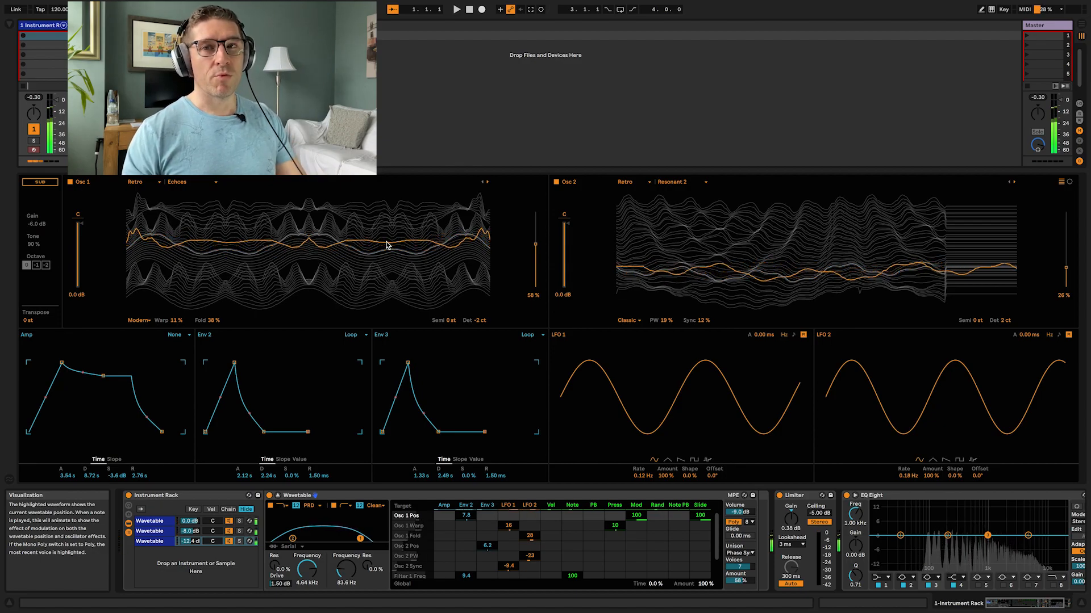
# Step: Add the Valhalla plug-in from the browser after the Limiter and raise its Mix to about 96%
pyautogui.click(13, 24)
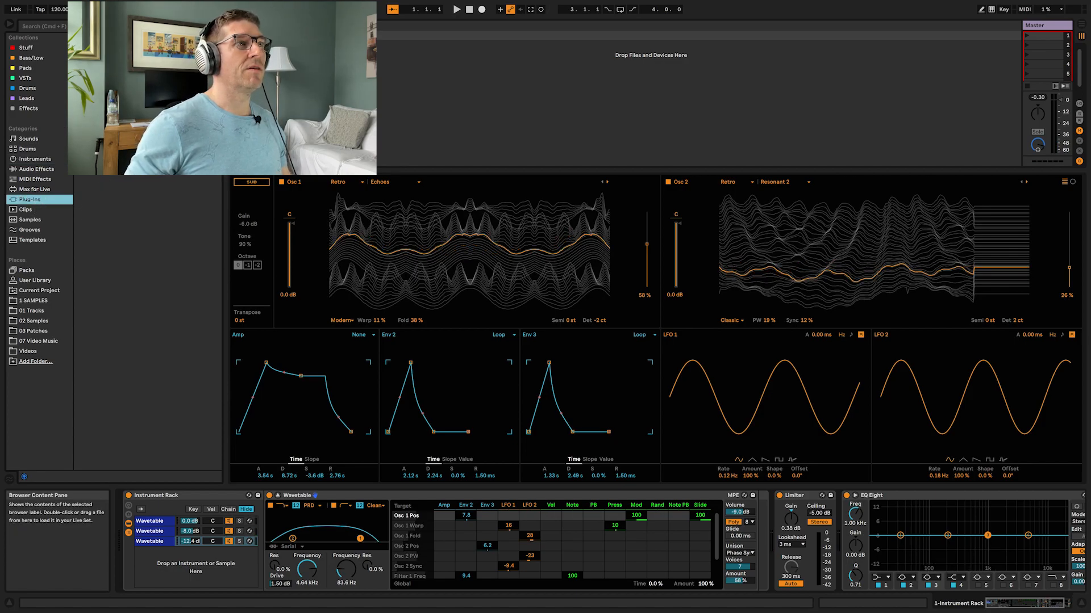
pyautogui.click(114, 51)
pyautogui.moveTo(113, 114); pyautogui.dragTo(847, 534)
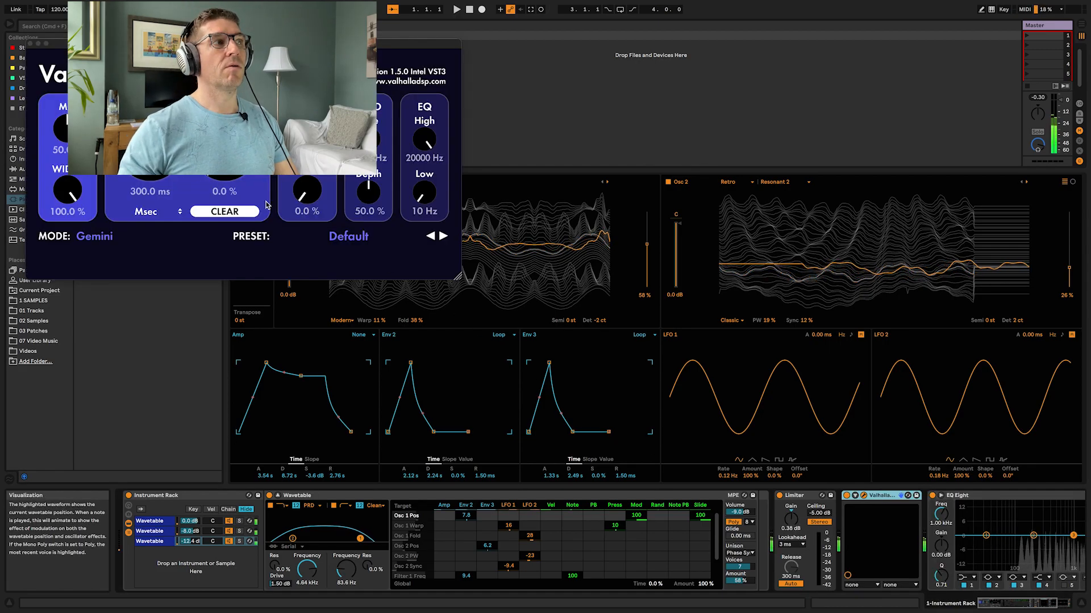
pyautogui.moveTo(69, 128); pyautogui.dragTo(70, 77)
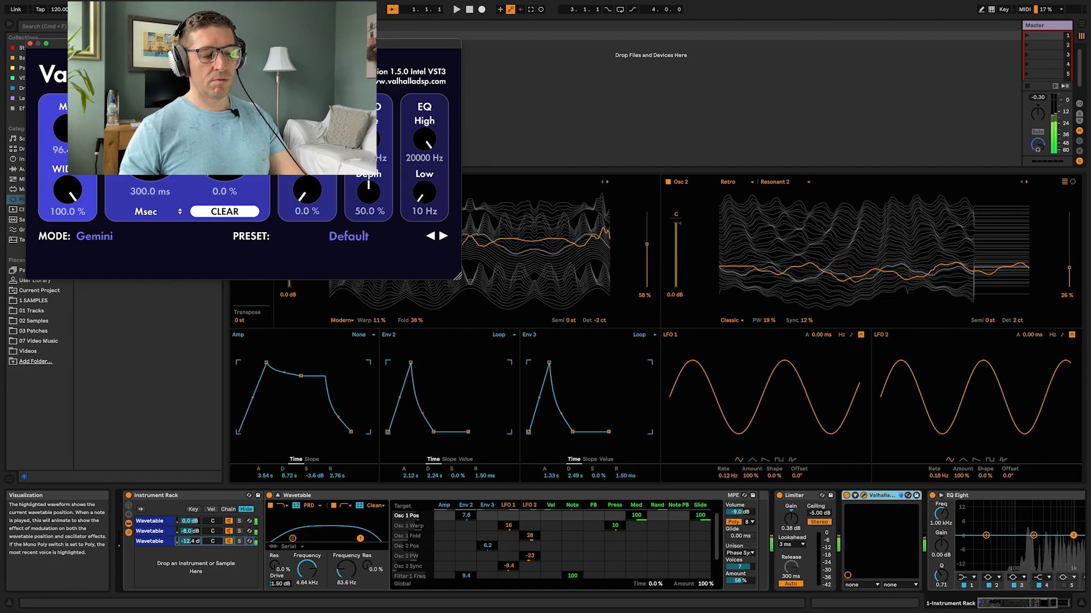
# Step: Lower Osc 1's wavetable position to about 24%
pyautogui.moveTo(542, 247); pyautogui.dragTo(544, 279)
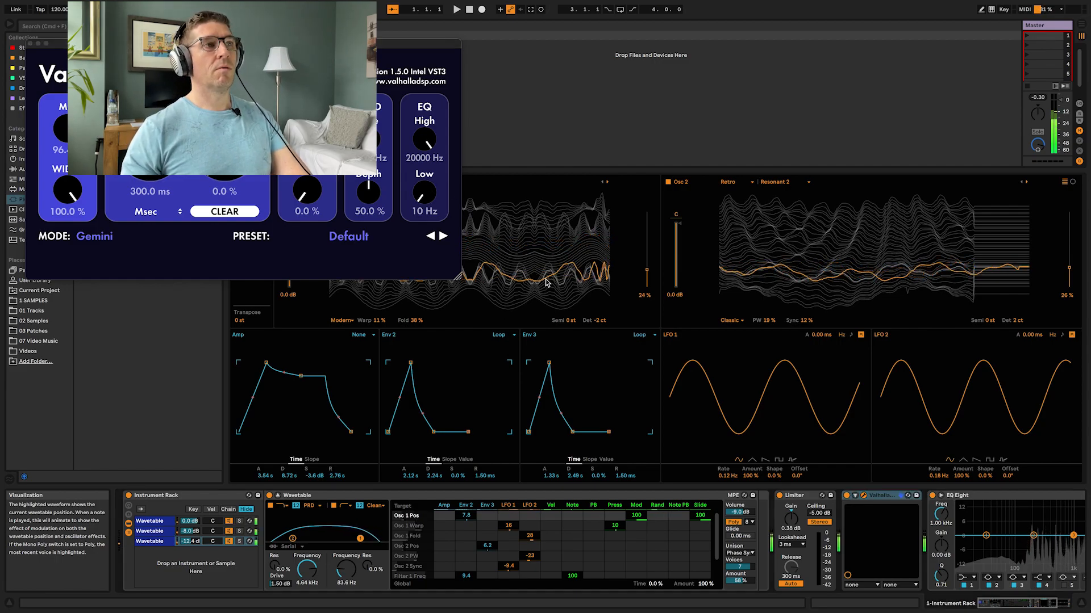
# Step: Load the LATE 2021 preset ShoulderOfOrion in the Valhalla plug-in and close its window
pyautogui.click(370, 237)
pyautogui.moveTo(341, 343)
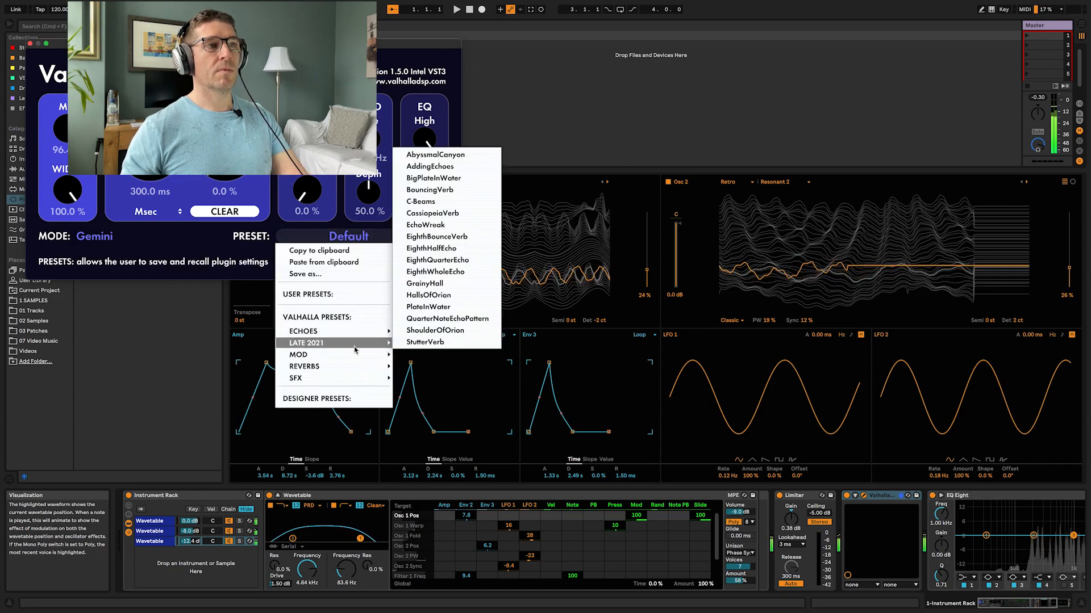
pyautogui.click(430, 330)
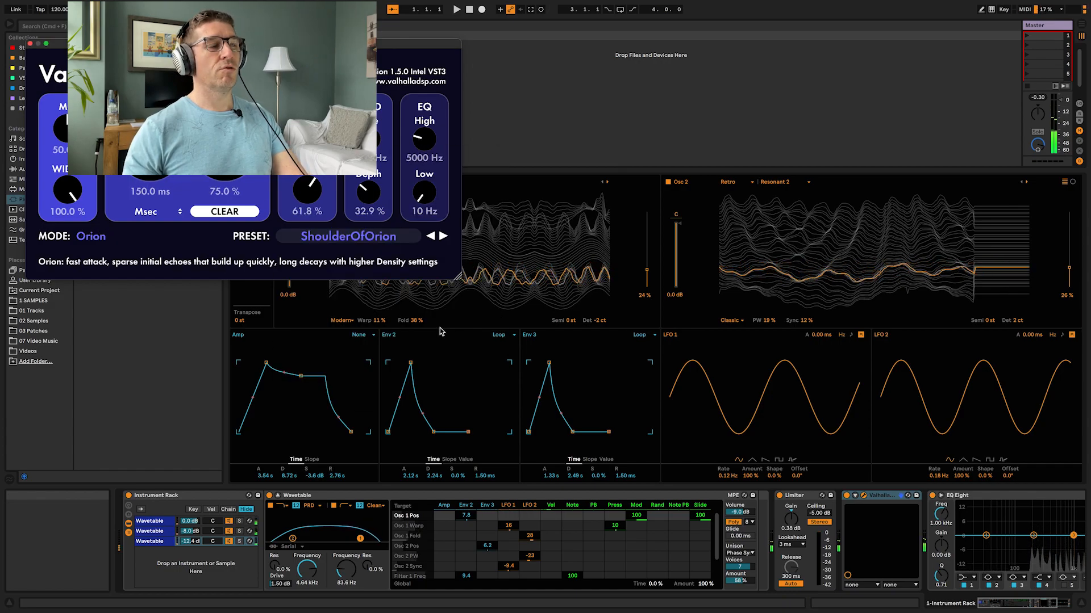
pyautogui.click(30, 43)
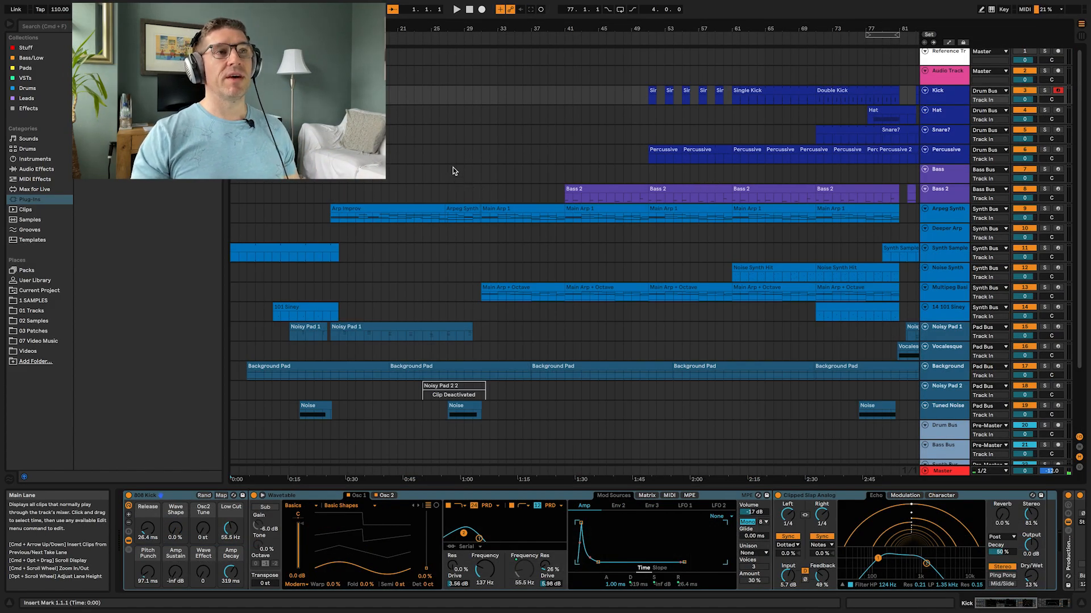
# Step: Play back the arrangement, stop it and scroll along its timeline
pyautogui.press('space')
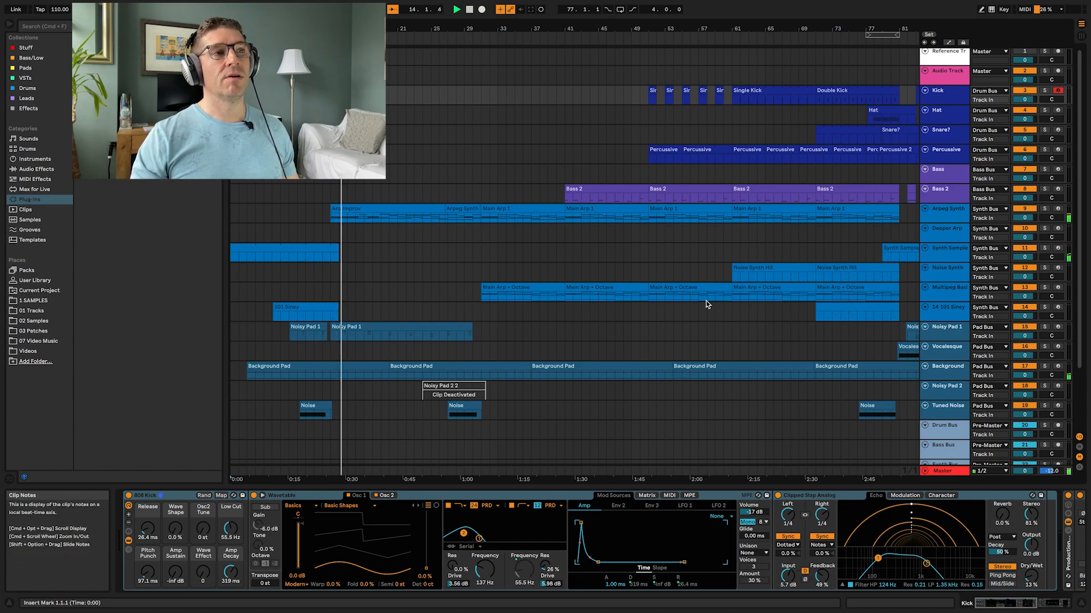
pyautogui.press('space')
pyautogui.hscroll(5, 805, 355)
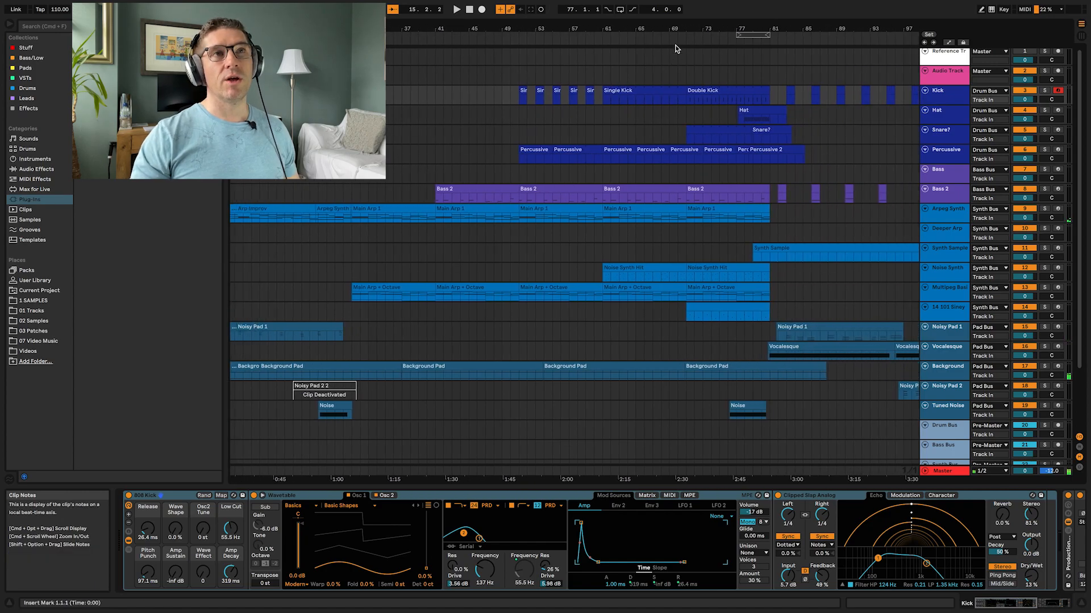
# Step: Play the arrangement from several points along the timeline to audition the full mix
pyautogui.click(684, 42)
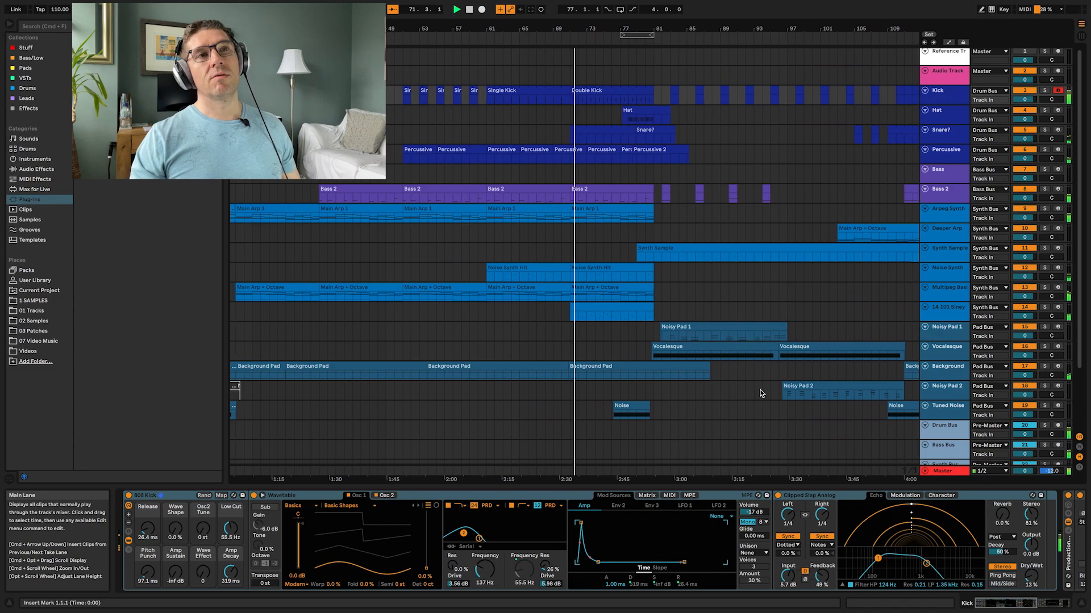
pyautogui.click(647, 40)
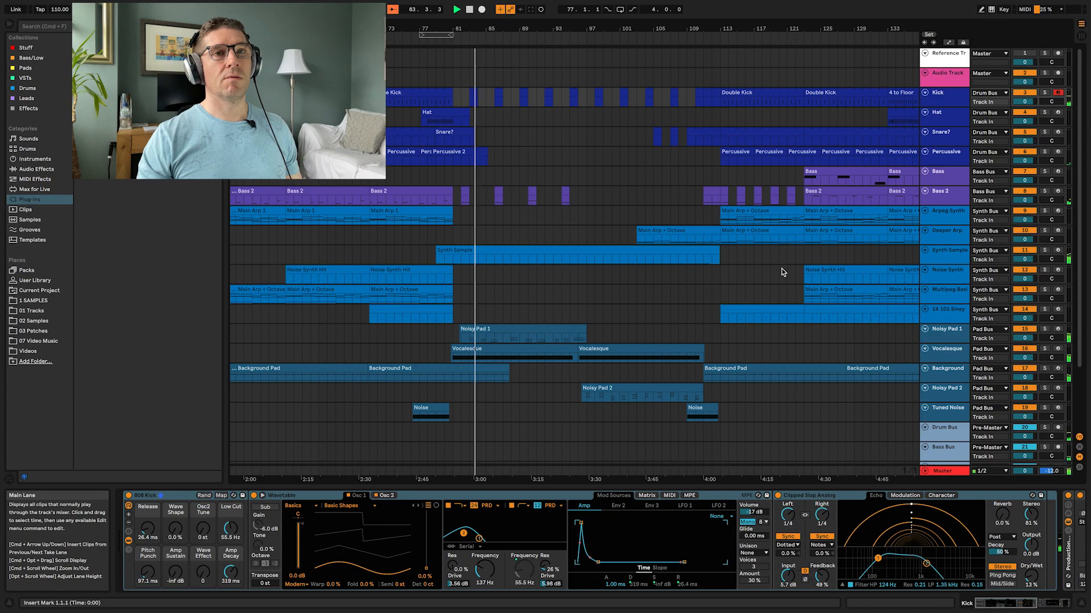
pyautogui.press('space')
pyautogui.moveTo(797, 268); pyautogui.dragTo(732, 259)
pyautogui.click(571, 238)
pyautogui.press('space')
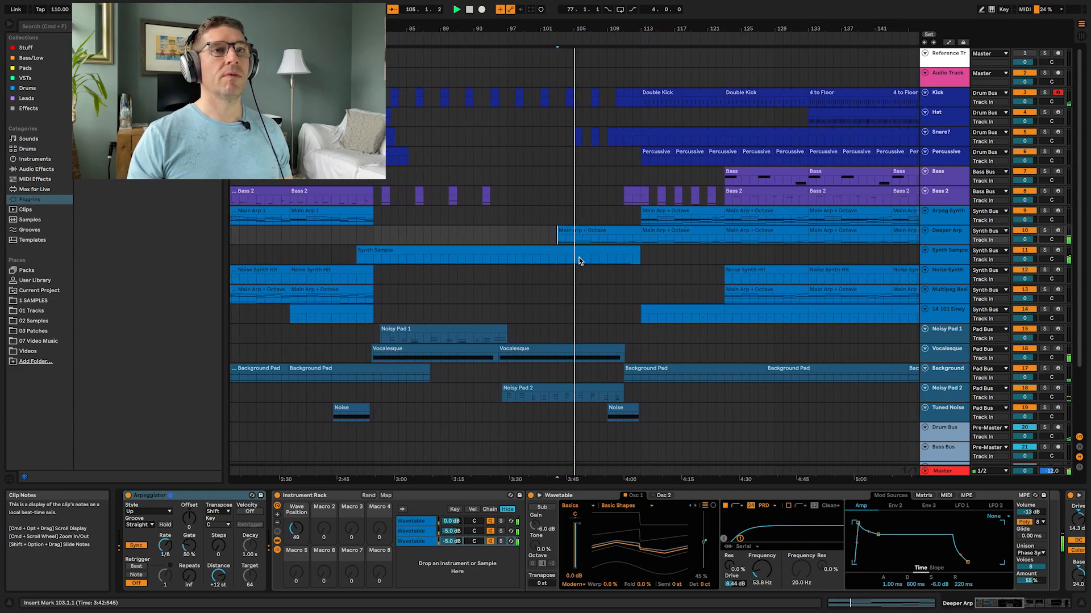
pyautogui.click(802, 250)
pyautogui.press('space')
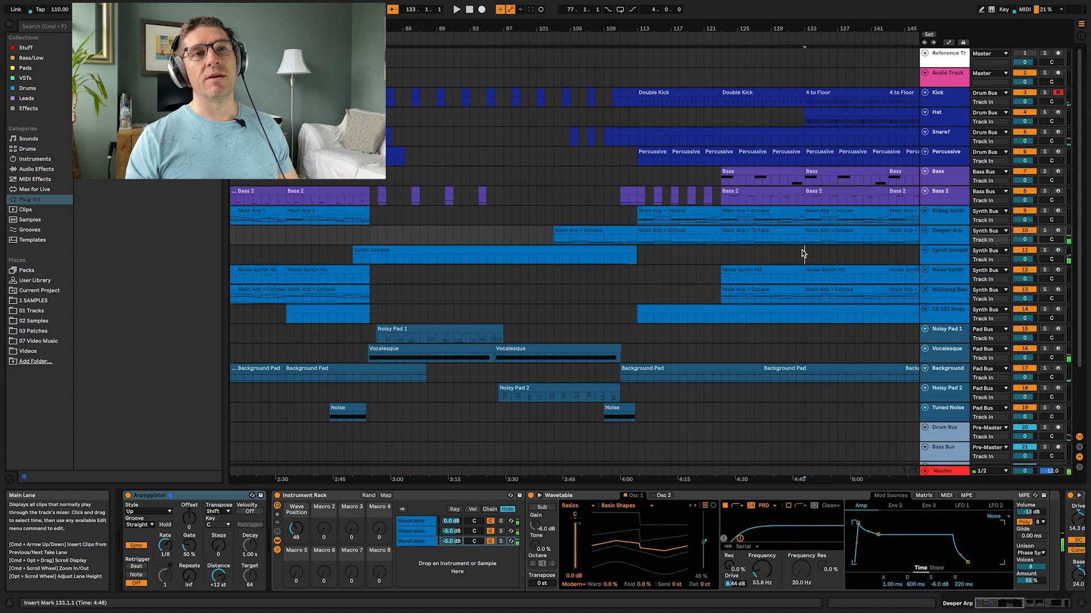
pyautogui.press('space')
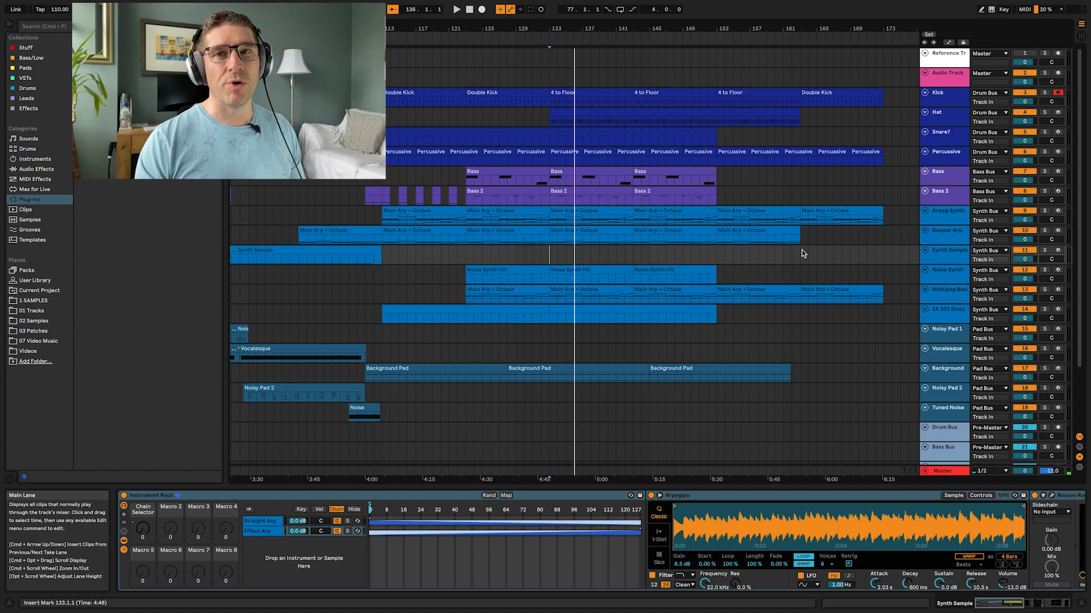
# Step: Open the Kick track's Wavetable in expanded view and test the Amp Sustain macro, returning it to -inf dB
pyautogui.click(941, 102)
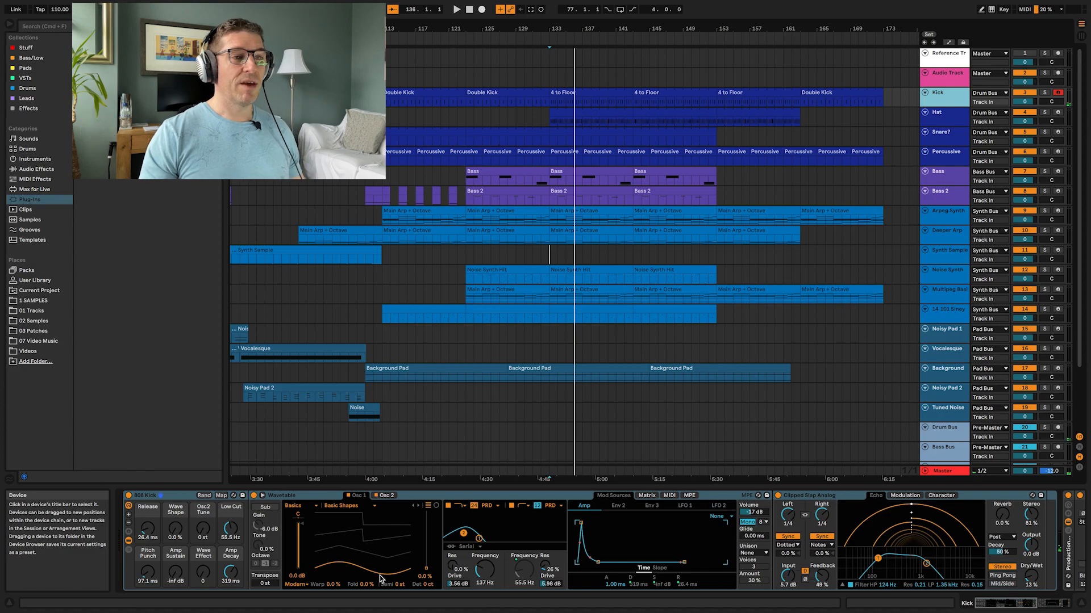
pyautogui.click(262, 496)
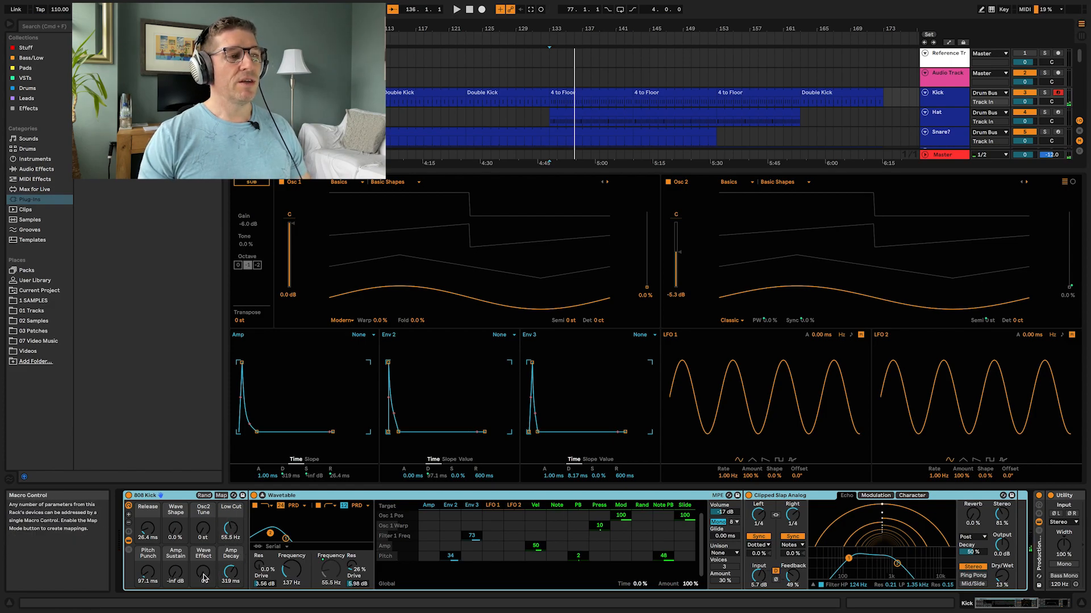
pyautogui.moveTo(173, 578); pyautogui.dragTo(173, 570)
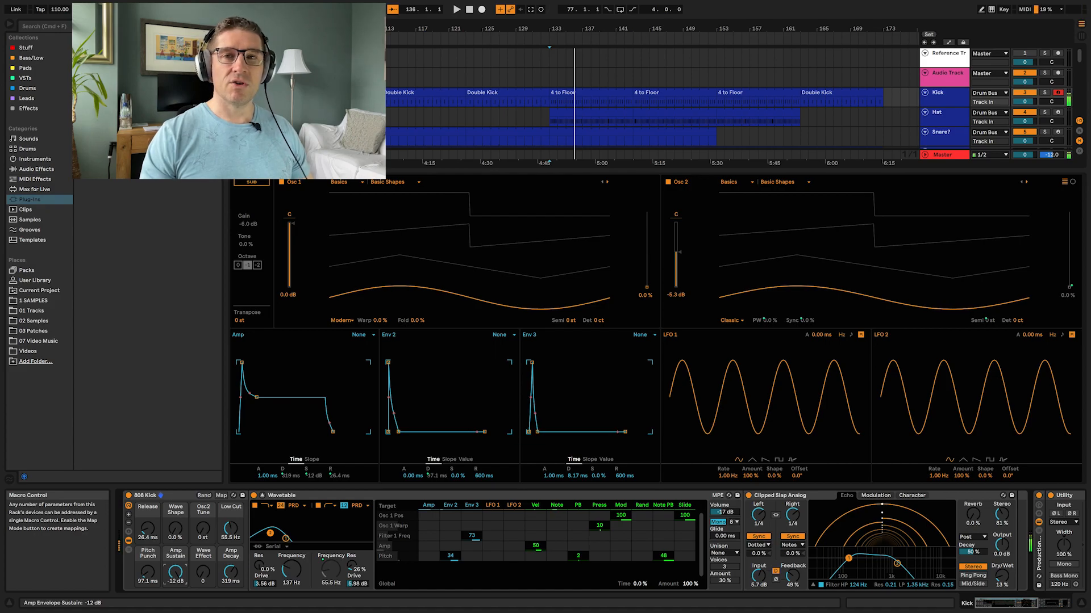
pyautogui.moveTo(173, 570); pyautogui.dragTo(174, 586)
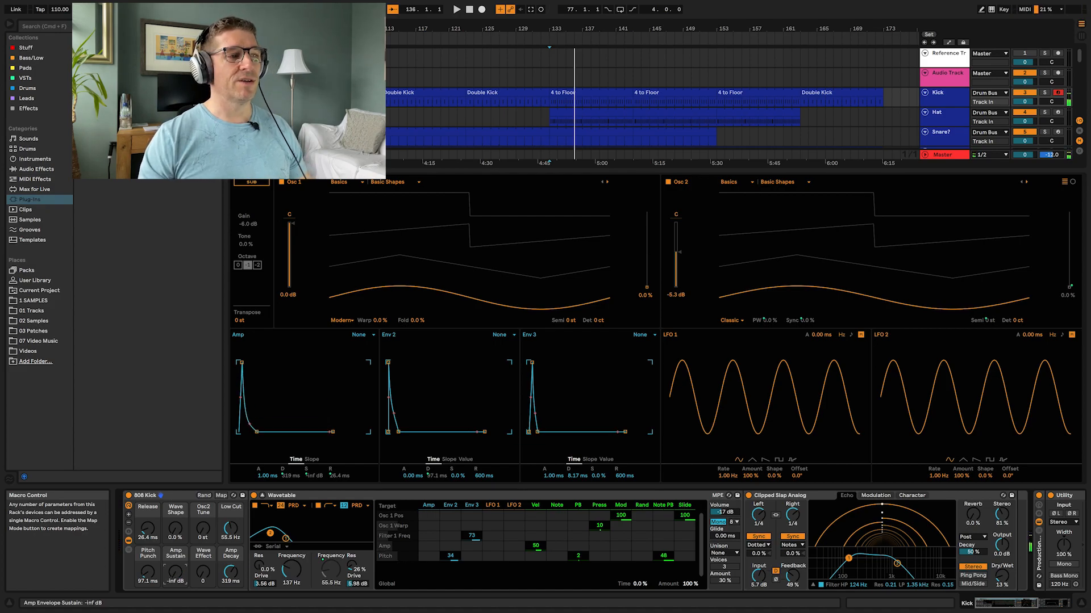
# Step: Scroll along the Kick track's device chain to inspect its echo, utility and channel strip effects
pyautogui.click(786, 497)
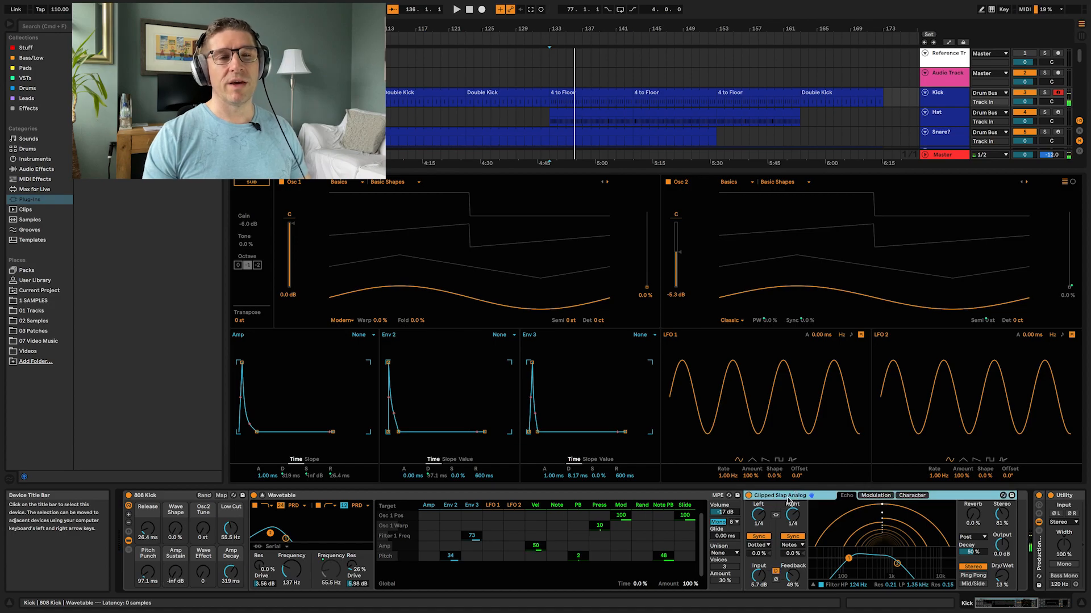
pyautogui.hscroll(5, 787, 502)
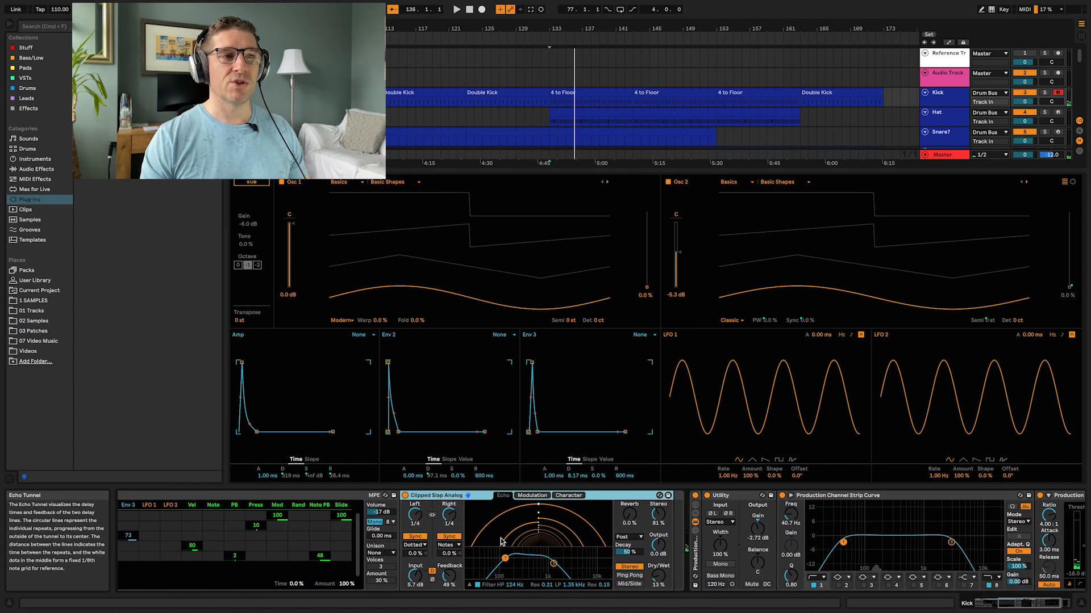
pyautogui.click(630, 497)
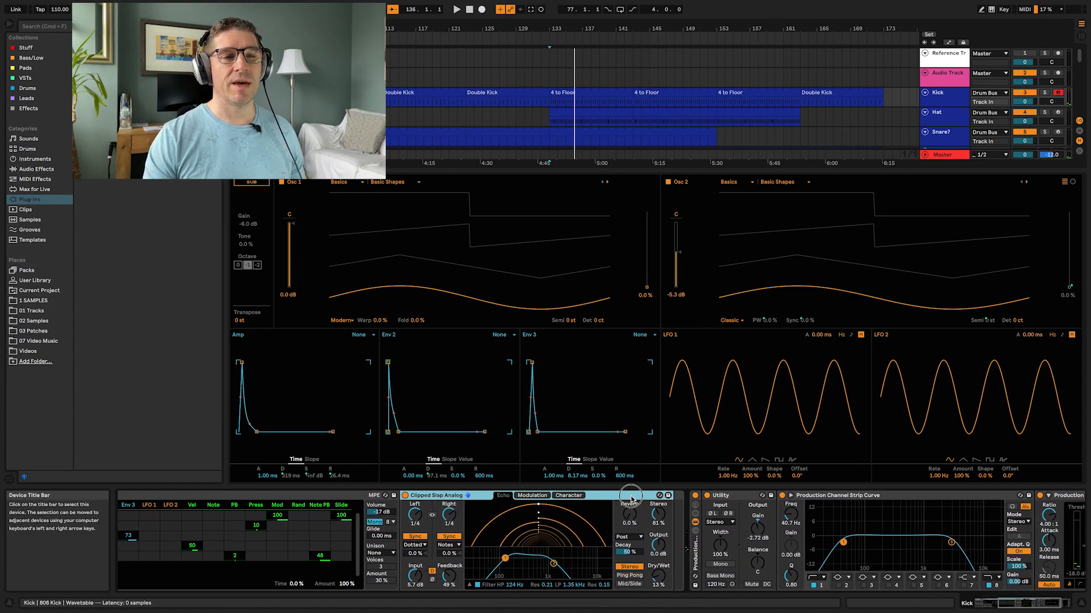
pyautogui.hscroll(3, 626, 500)
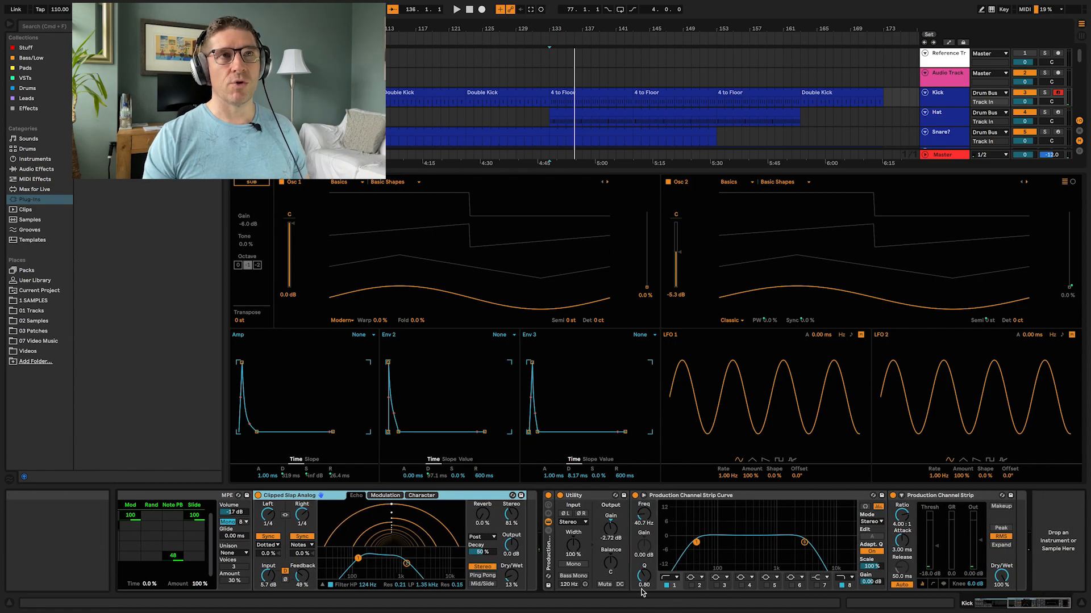
# Step: Select the Hat track, scroll through its Wavetable and effect chain, and audition it during playback
pyautogui.click(944, 113)
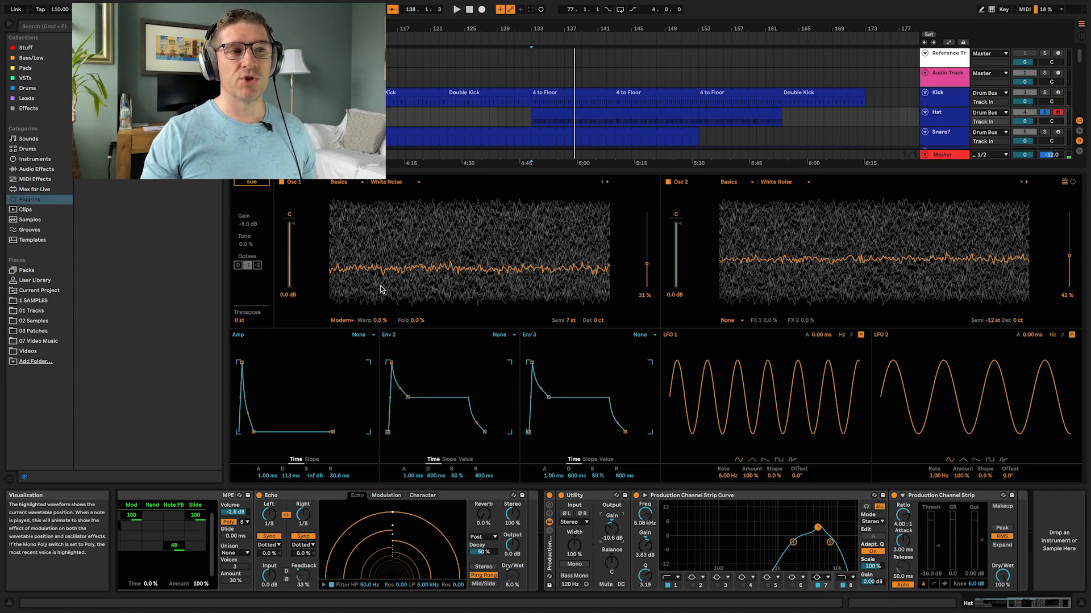
pyautogui.hscroll(-10, 440, 531)
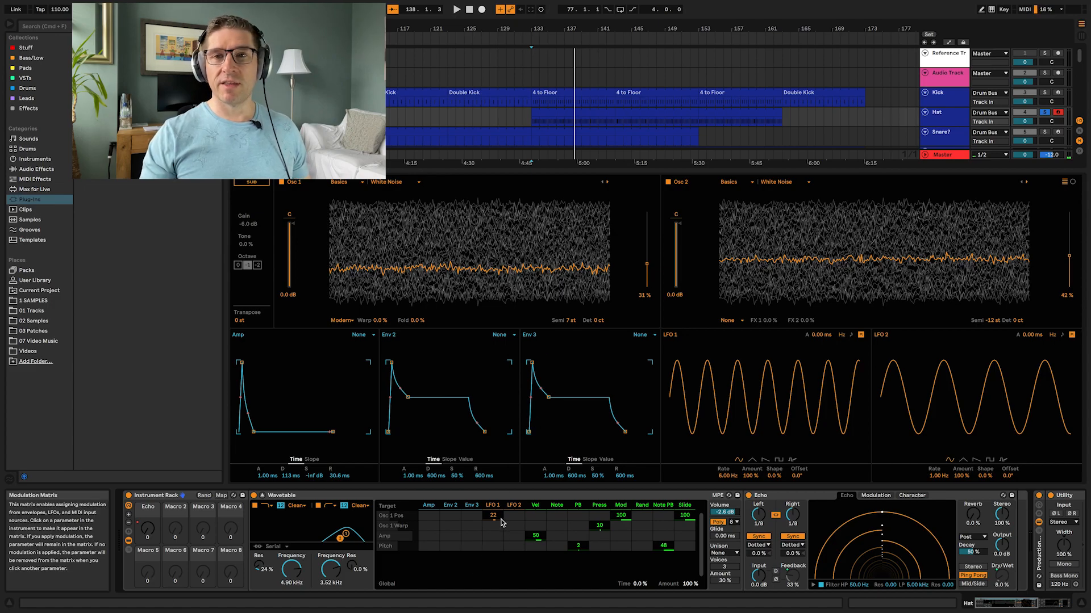
pyautogui.press('space')
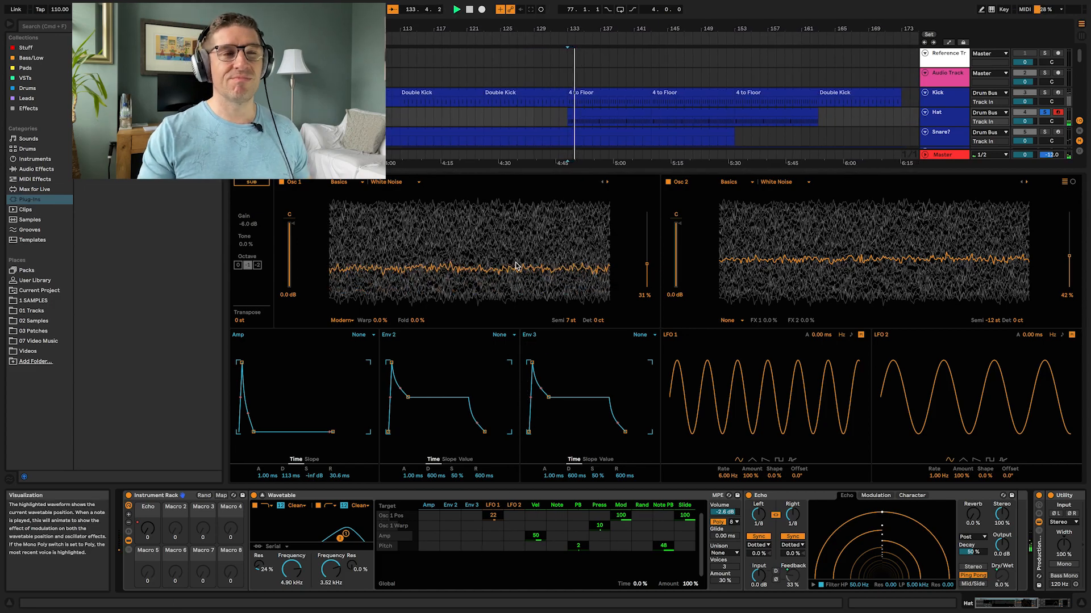
pyautogui.hscroll(5, 889, 522)
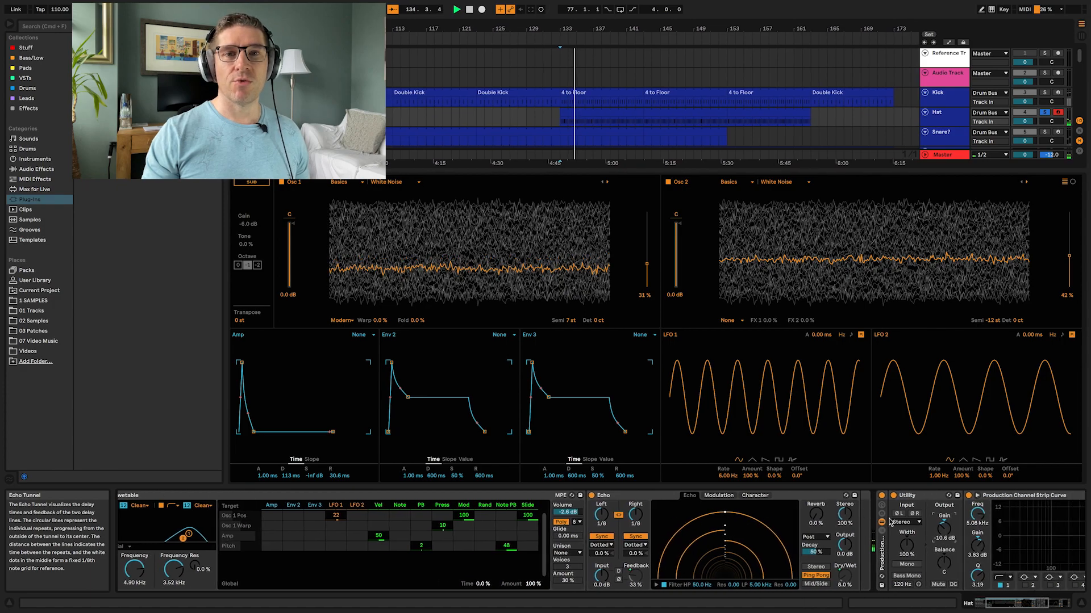
pyautogui.hscroll(8, 890, 522)
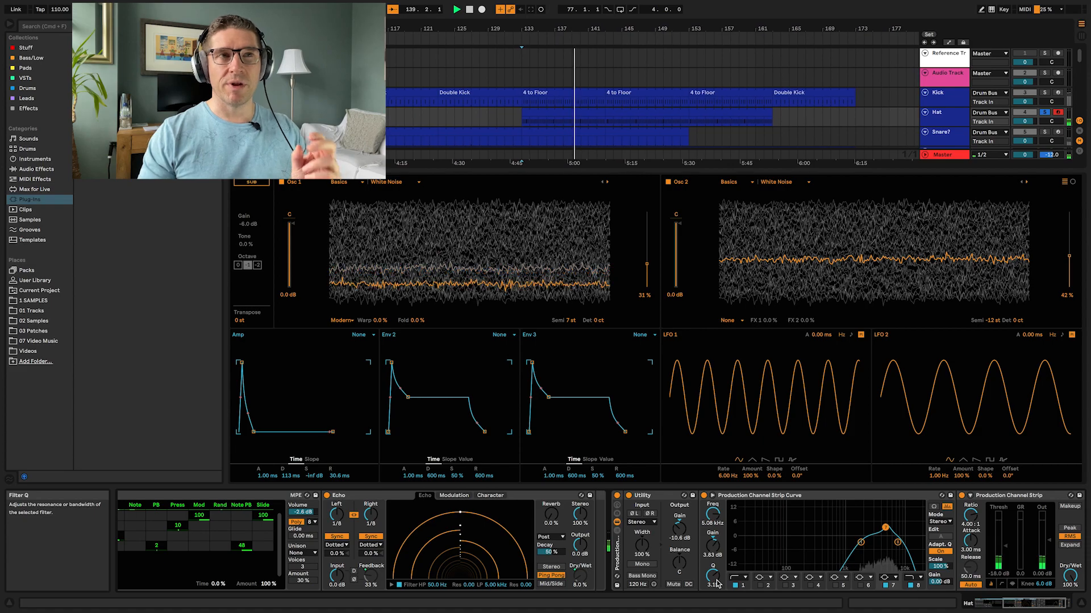
pyautogui.click(1045, 132)
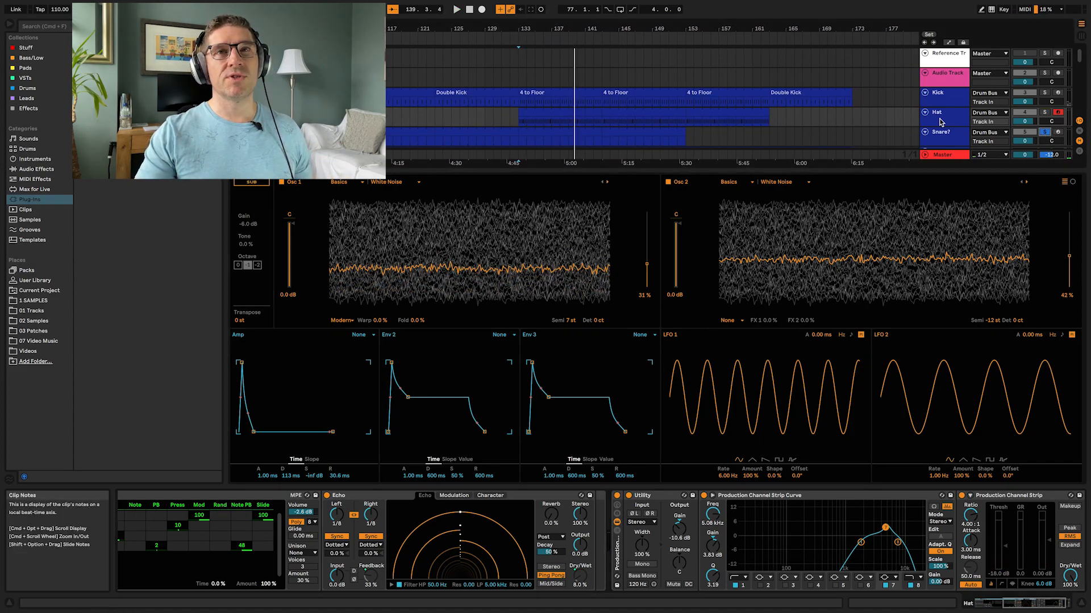
pyautogui.press('space')
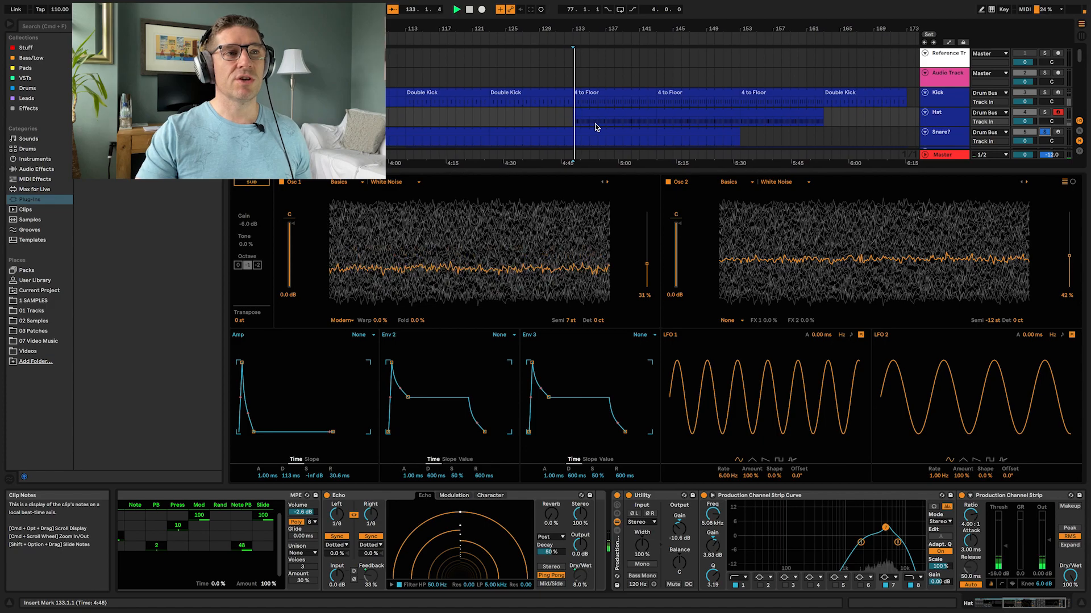
# Step: Select the Snare? track, expand its Wavetable view and inspect the Echo's Character and Echo tabs
pyautogui.click(920, 135)
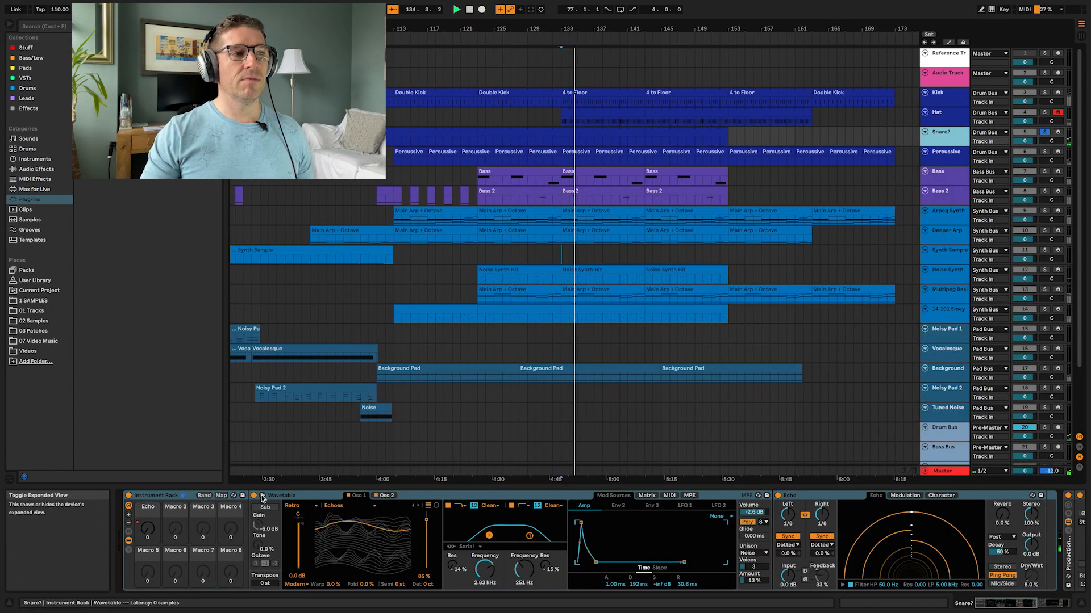
pyautogui.click(262, 498)
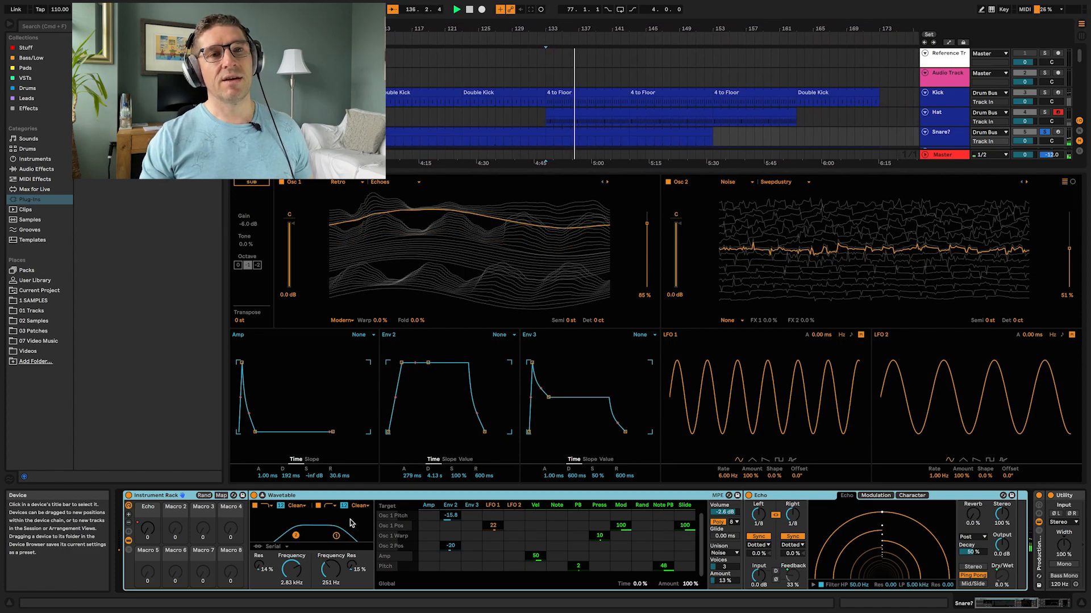
pyautogui.click(911, 495)
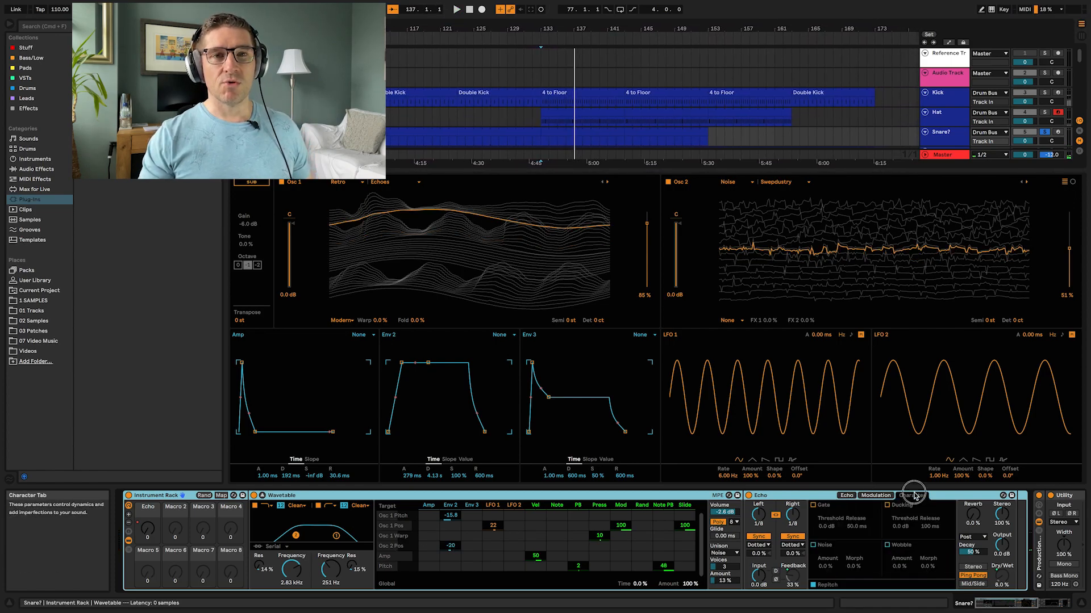
pyautogui.click(845, 496)
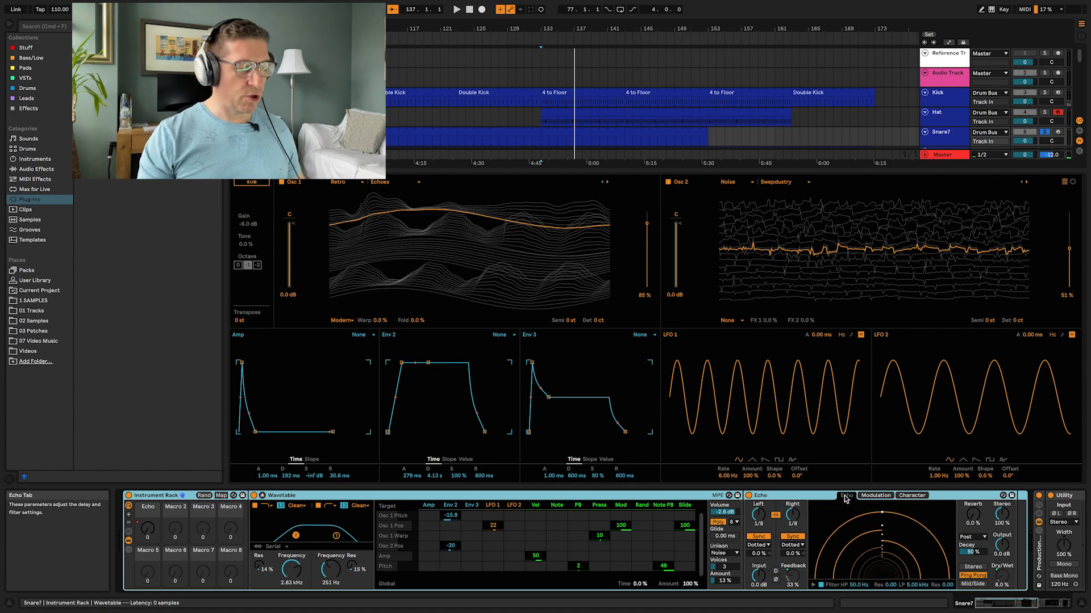
# Step: Switch to the session mixer, inspect the B Noisy 8 Echo return track, and return to the arrangement
pyautogui.press('Tab')
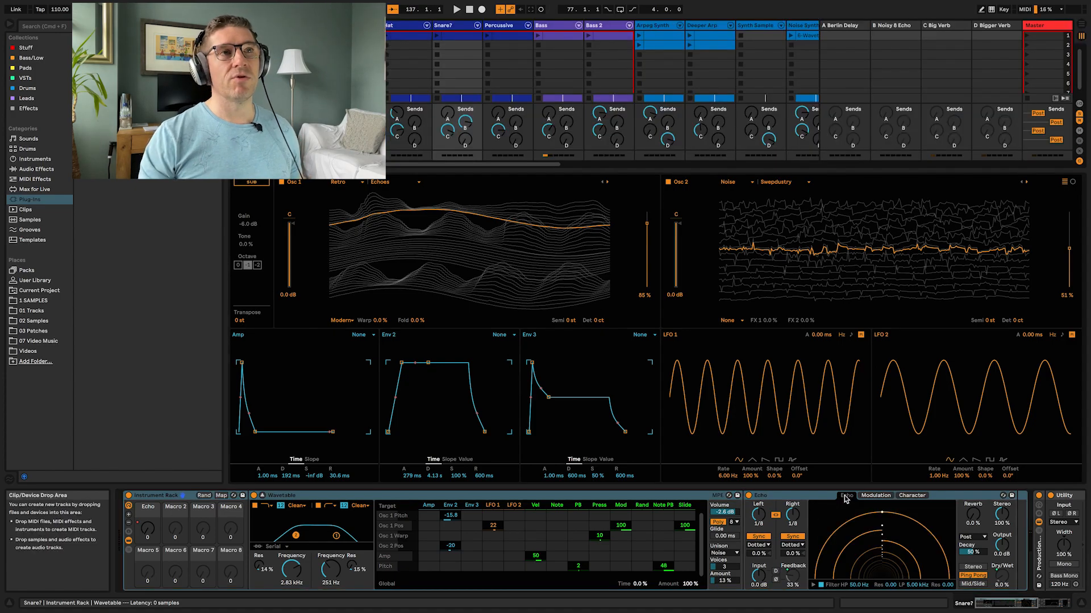
pyautogui.click(263, 496)
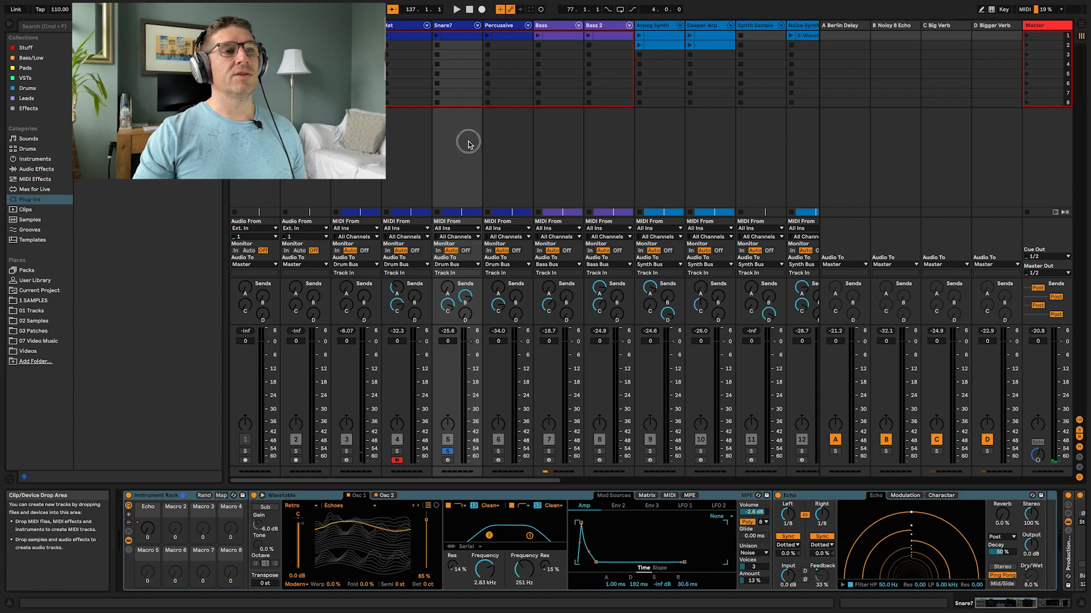
pyautogui.click(903, 140)
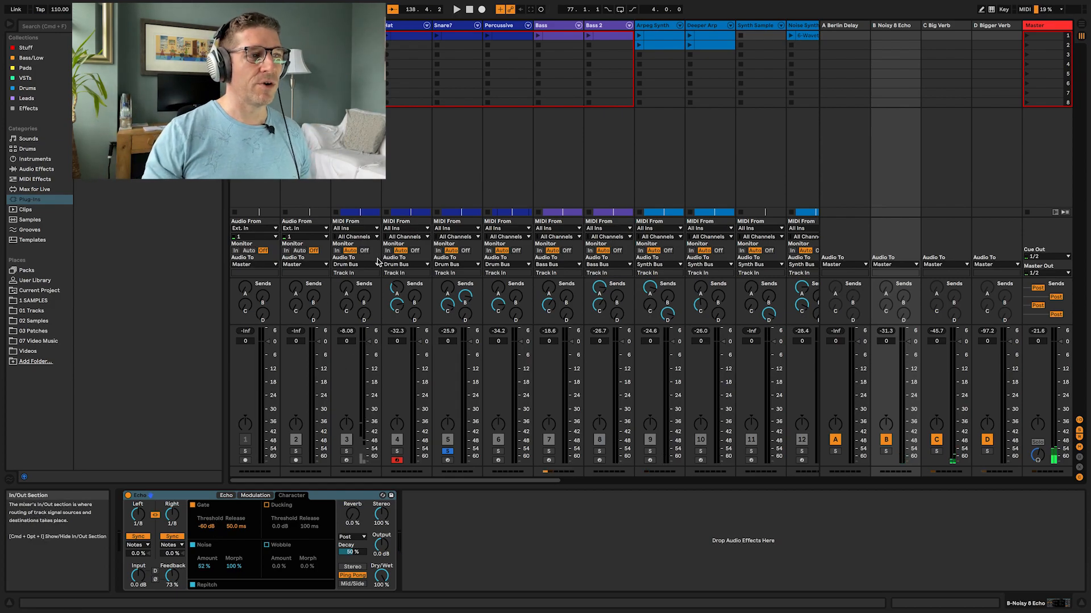
pyautogui.press('Tab')
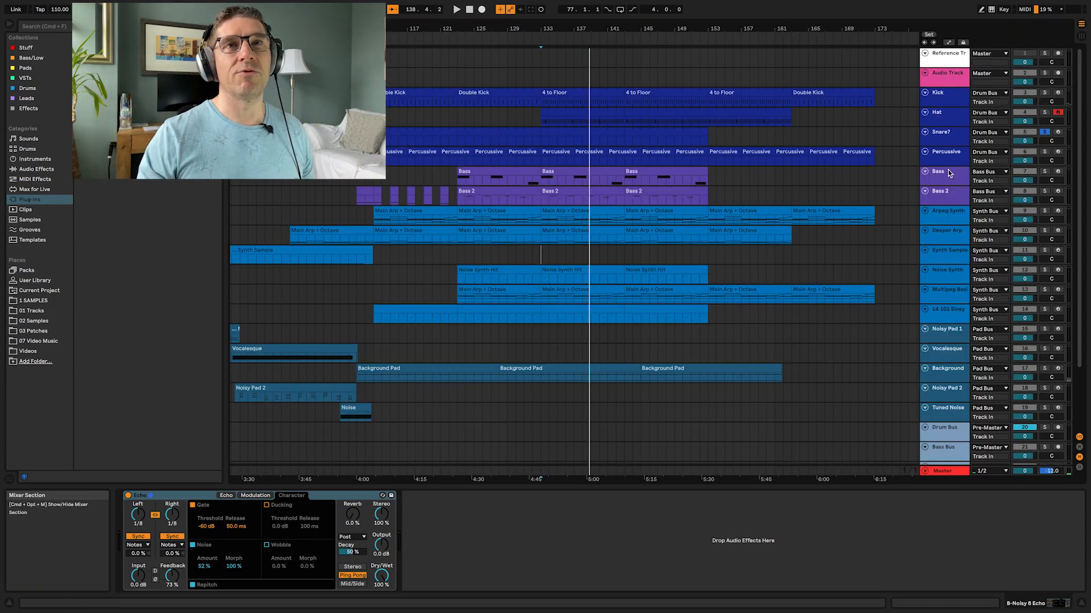
# Step: Solo the Percussive track, play it, and open its Wavetable in expanded view
pyautogui.click(1045, 151)
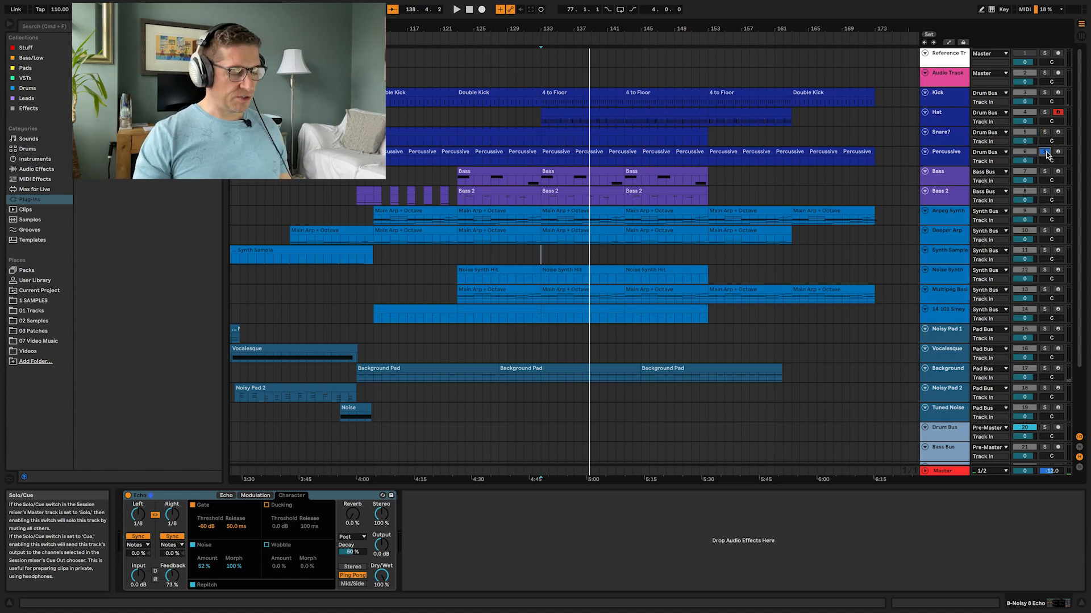
pyautogui.press('space')
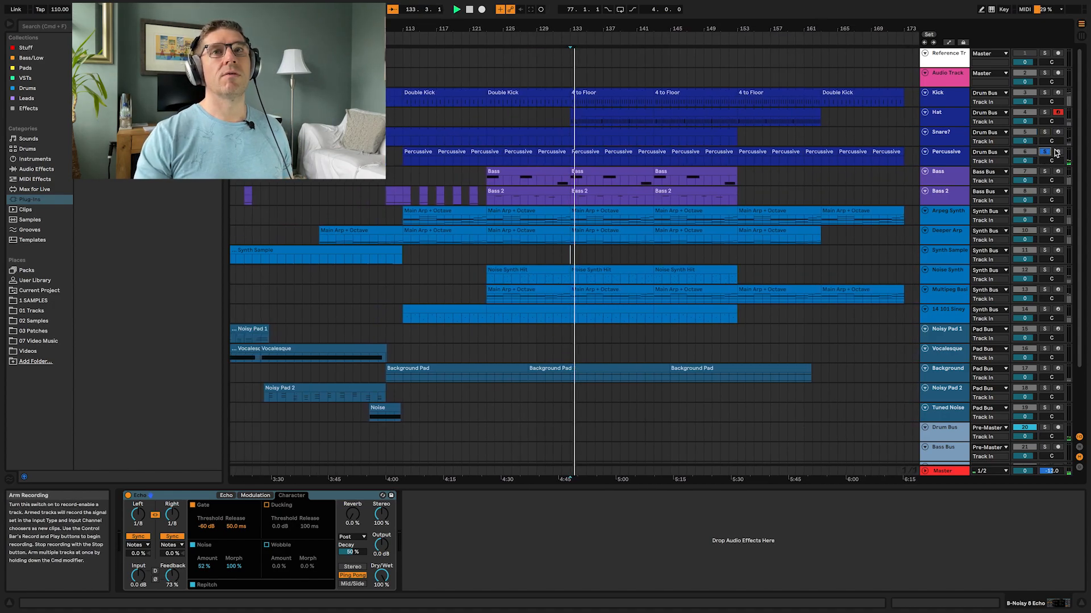
pyautogui.click(1026, 158)
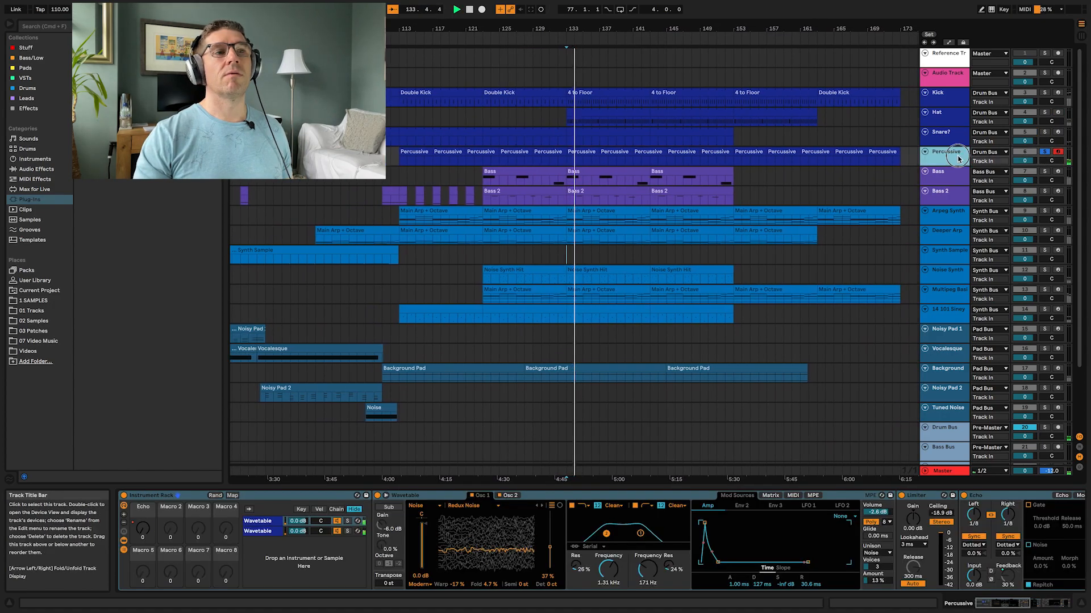
pyautogui.click(387, 496)
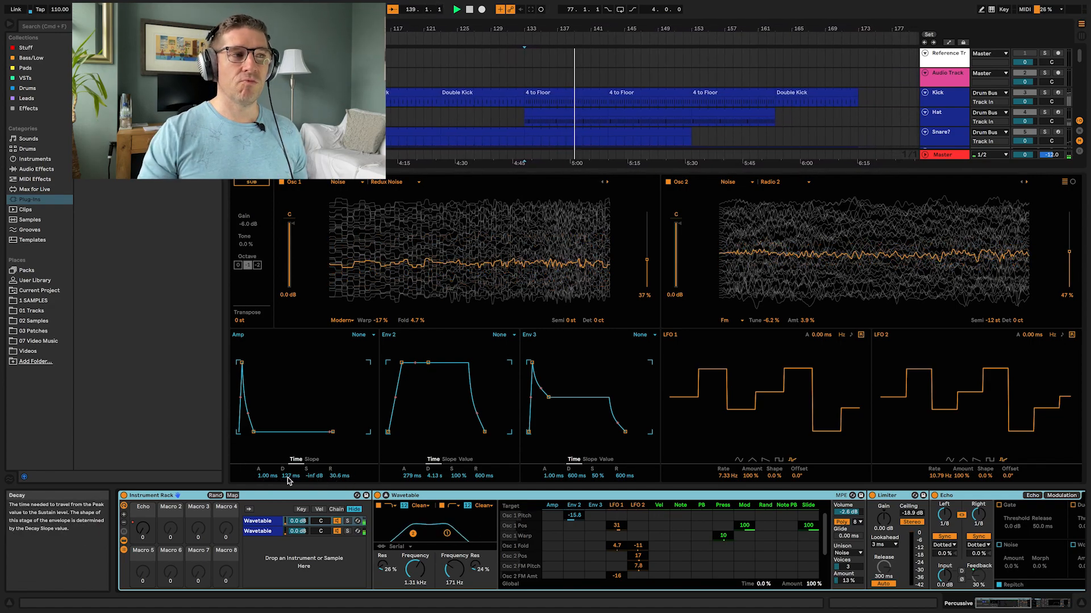
# Step: Try lengthening the Percussive Wavetable's Amp envelope decay to about 2.12 s, then undo it
pyautogui.moveTo(288, 480); pyautogui.dragTo(288, 429)
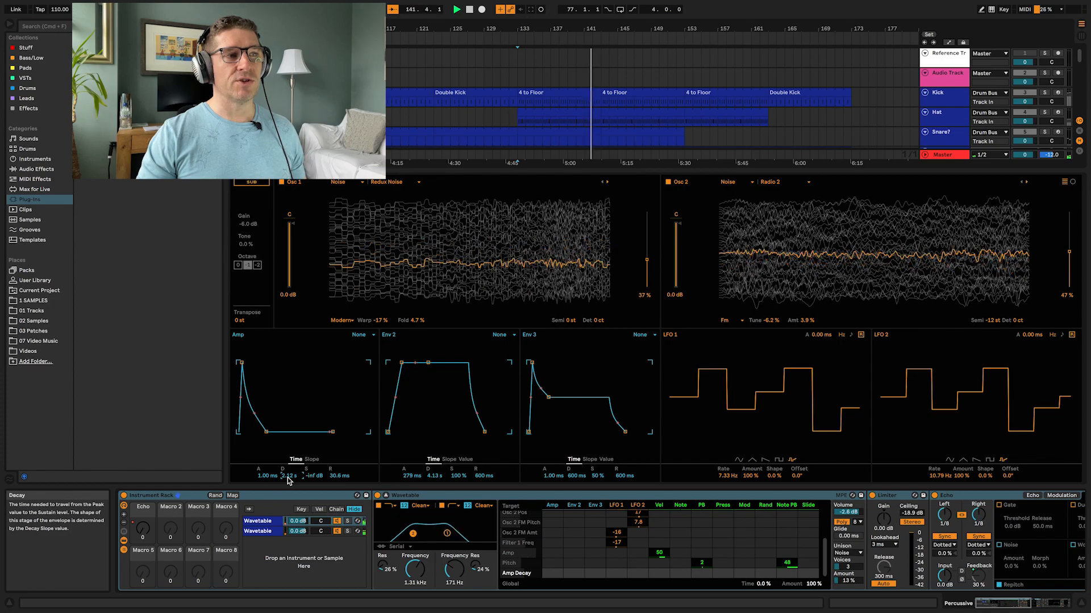
pyautogui.press('super+z')
# Step: Select the Drum Bus track and its DevilLoc device to inspect the bus chain
pyautogui.click(258, 531)
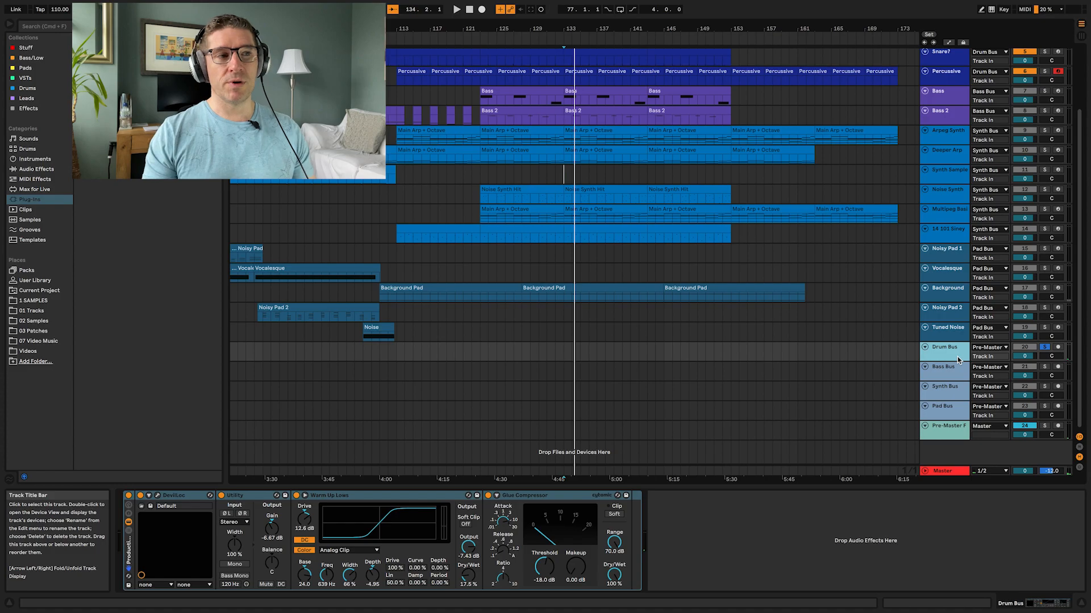
pyautogui.click(196, 501)
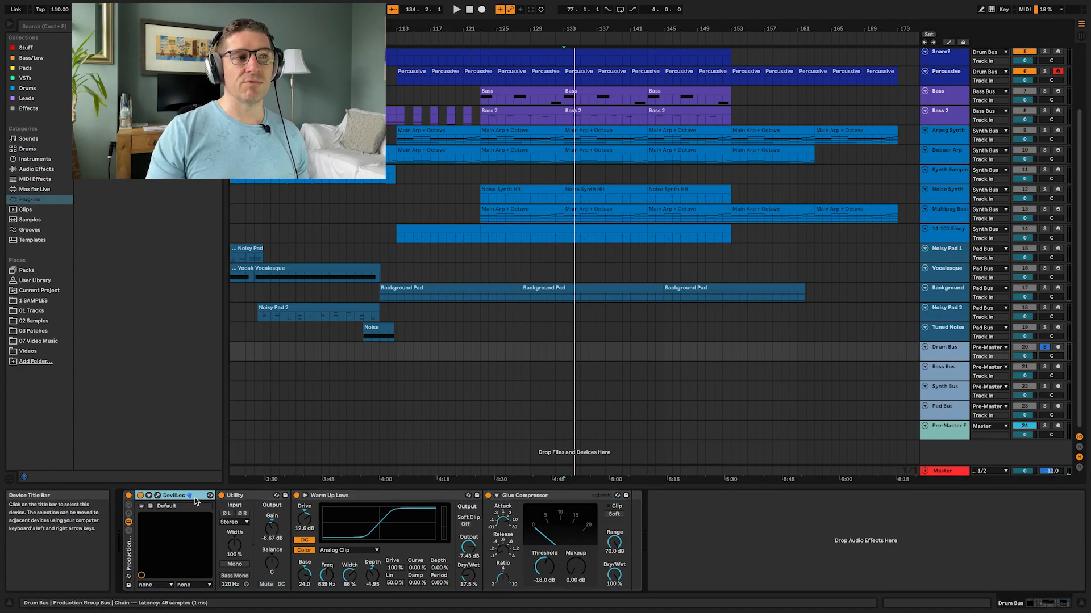
# Step: A/B the Drum Bus effects by bypassing and reactivating the rack and the DevilLoc device during playback
pyautogui.click(364, 499)
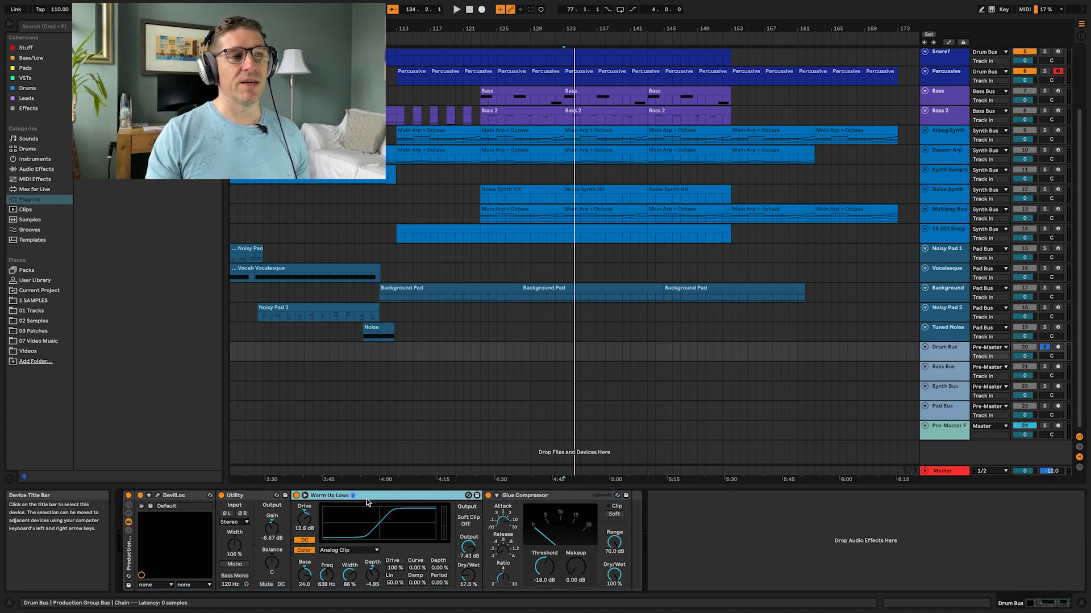
pyautogui.click(129, 496)
pyautogui.press('space')
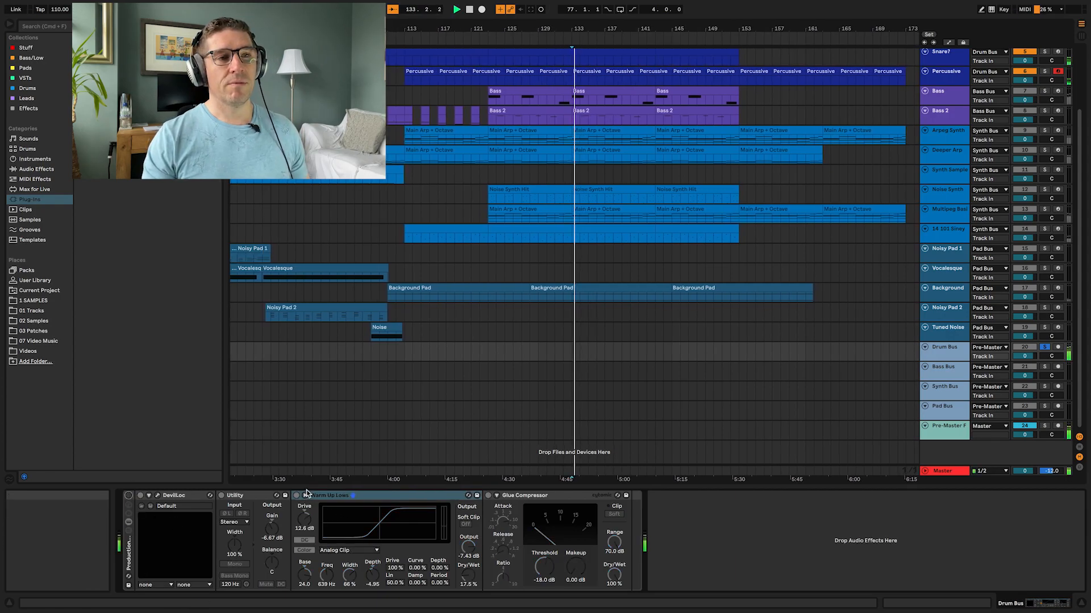
pyautogui.click(129, 496)
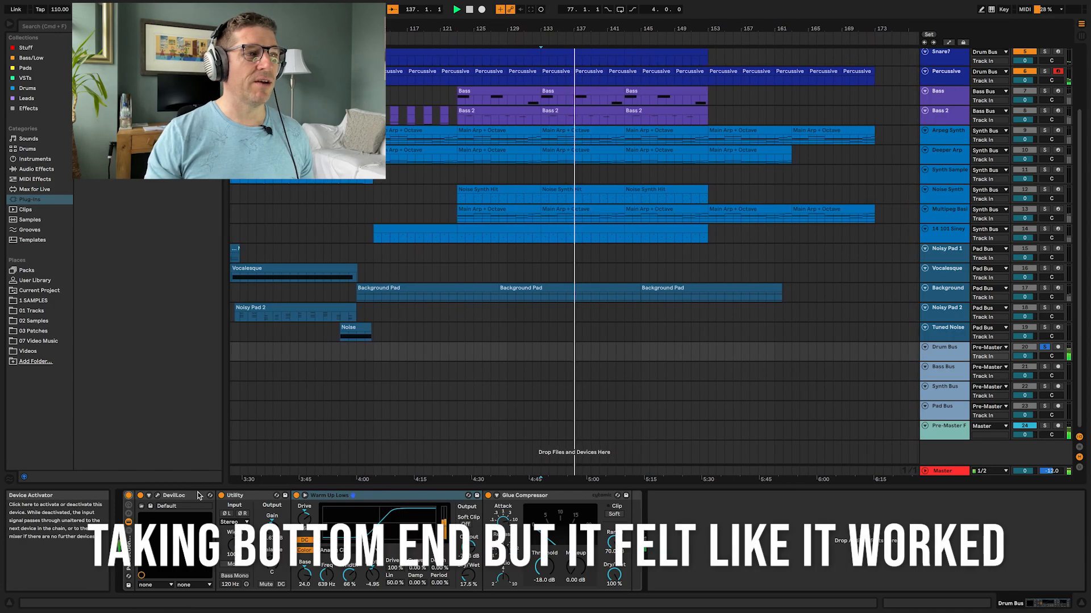
pyautogui.click(139, 497)
pyautogui.click(140, 497)
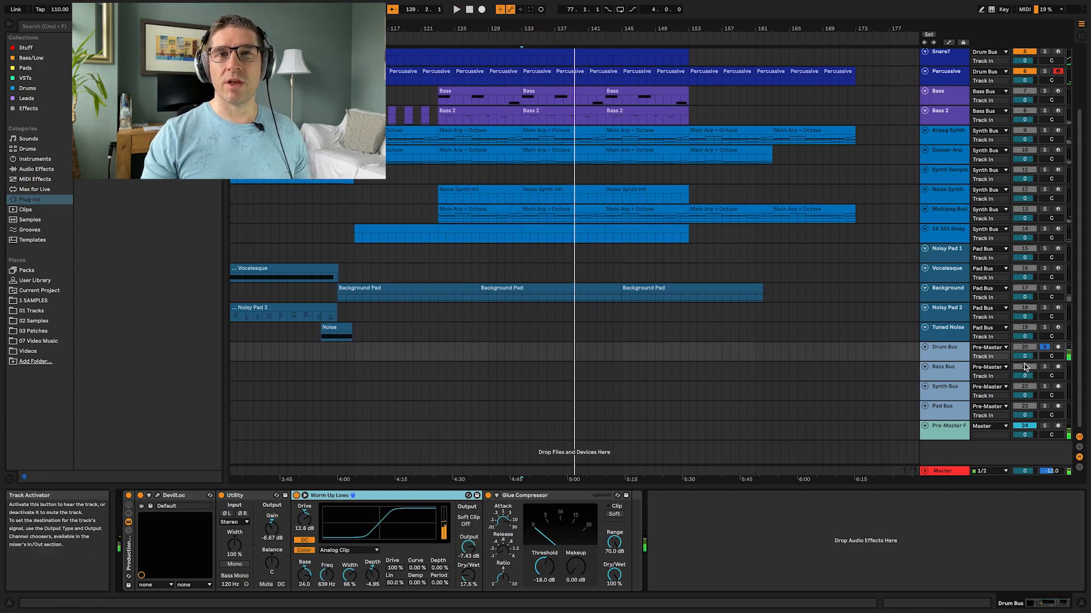
# Step: Unsolo the Drum Bus, solo the Bass track, and select its Bass clip to show the Deep Saw Bass rack
pyautogui.click(1044, 347)
pyautogui.scroll(4, 813, 271)
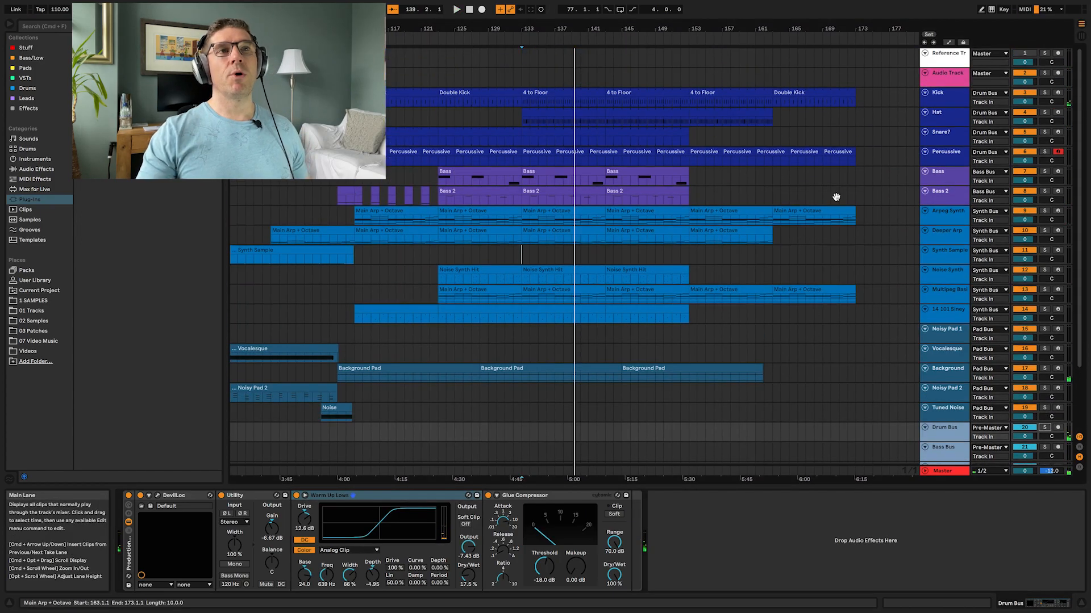
pyautogui.click(1044, 171)
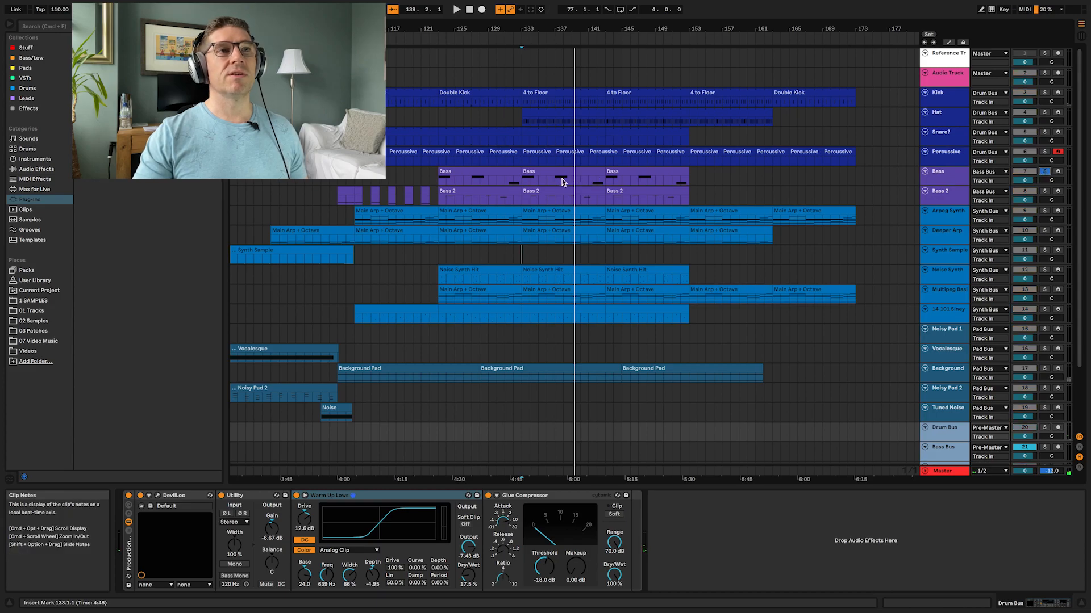
pyautogui.click(440, 182)
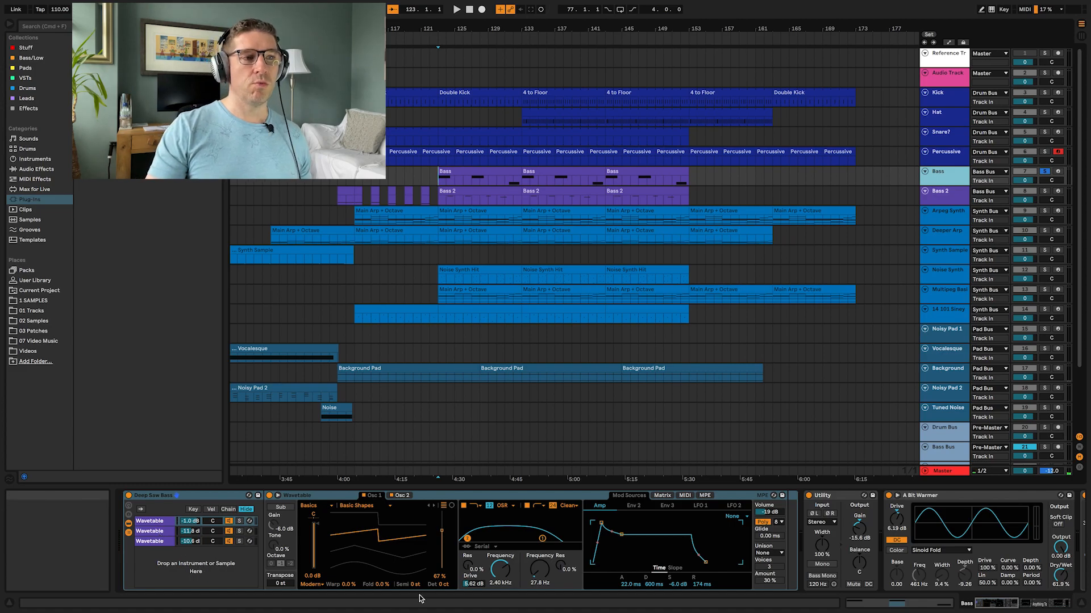
# Step: Browse the Deep Saw Bass rack's Wavetable chains, expand the Wavetable, and review the effects chain while playing
pyautogui.click(158, 542)
pyautogui.click(159, 521)
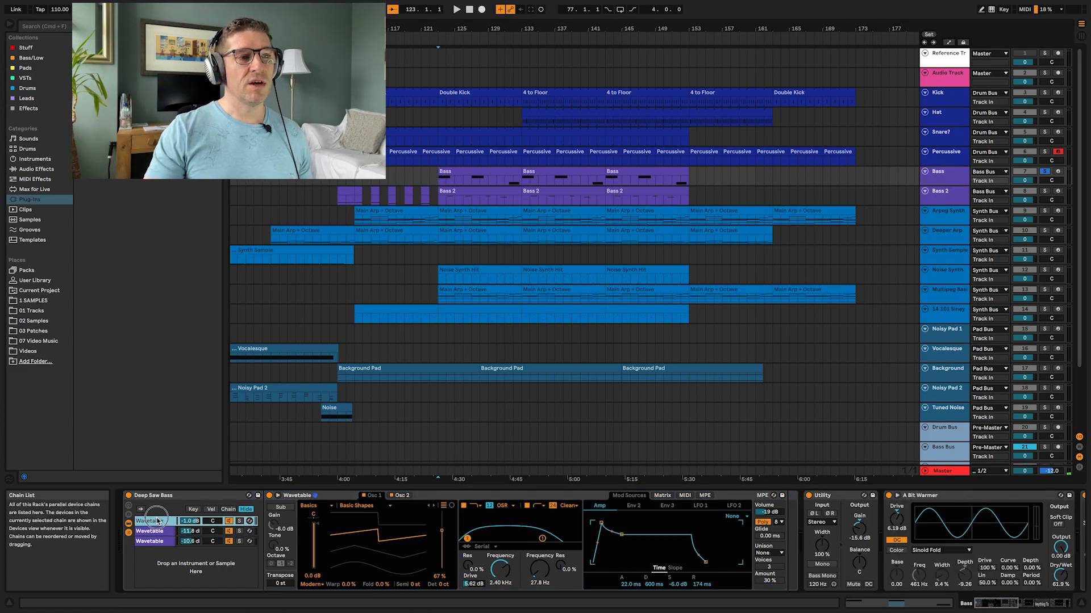
pyautogui.click(278, 496)
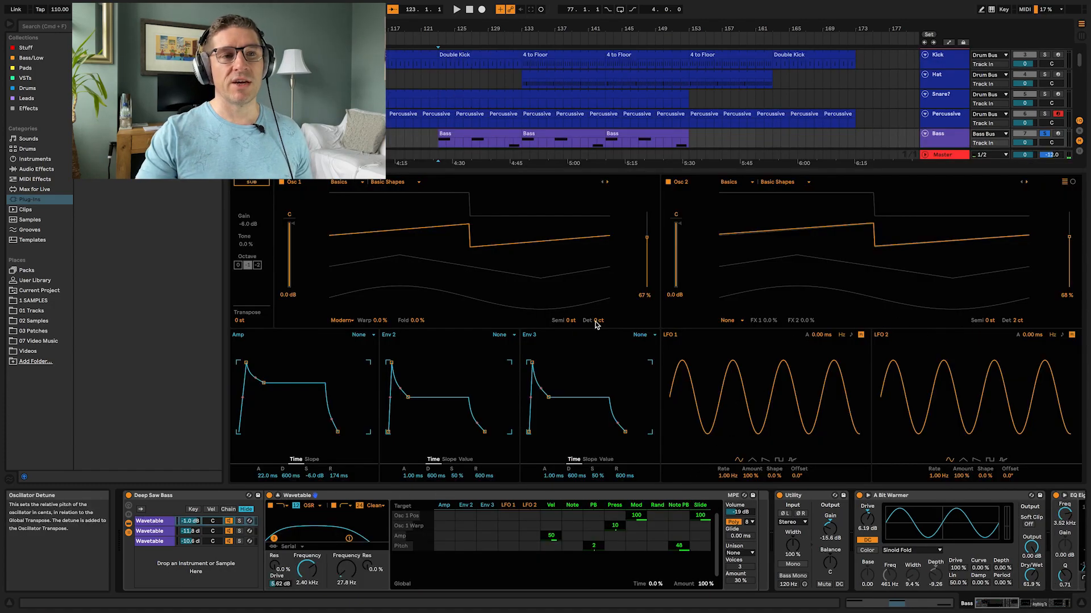
pyautogui.hscroll(10, 745, 535)
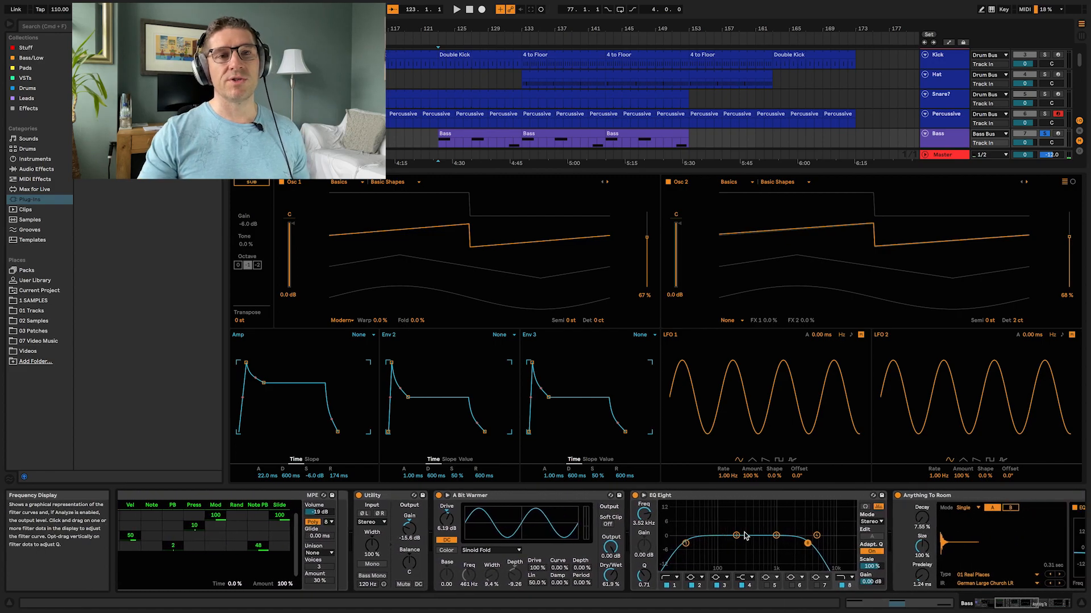
pyautogui.hscroll(2, 746, 535)
pyautogui.press('space')
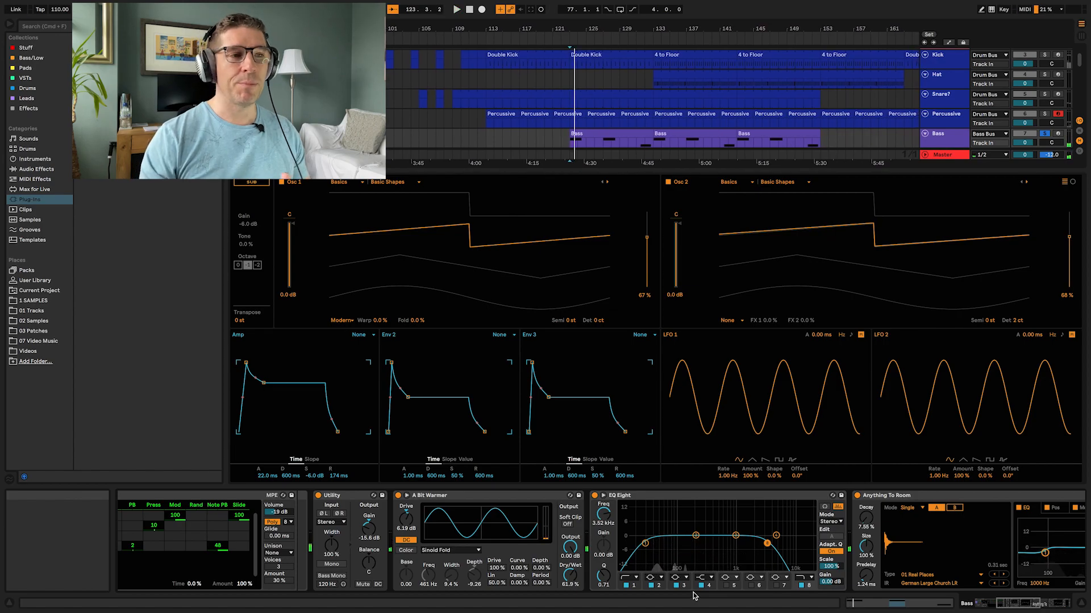
pyautogui.hscroll(-6, 294, 536)
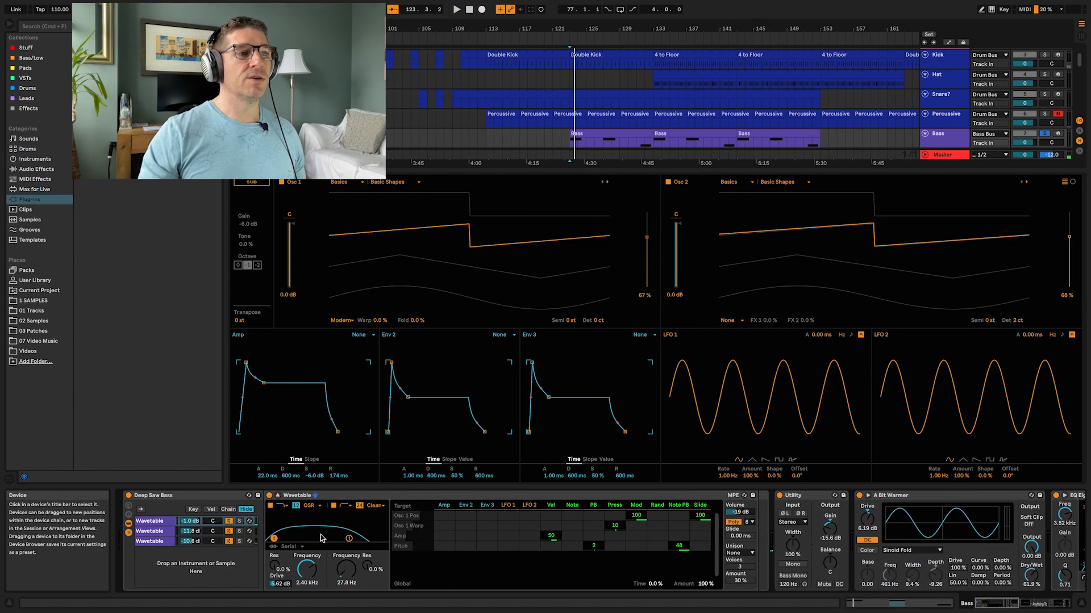
# Step: Select the third Wavetable chain and toggle it off and on during playback to hear its contribution
pyautogui.click(150, 532)
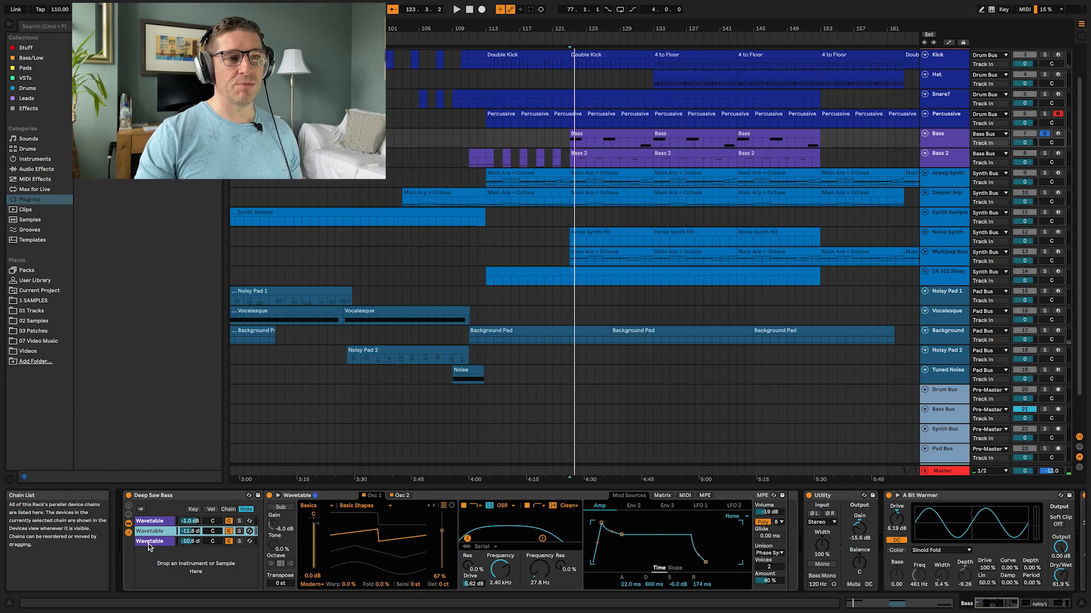
pyautogui.click(148, 543)
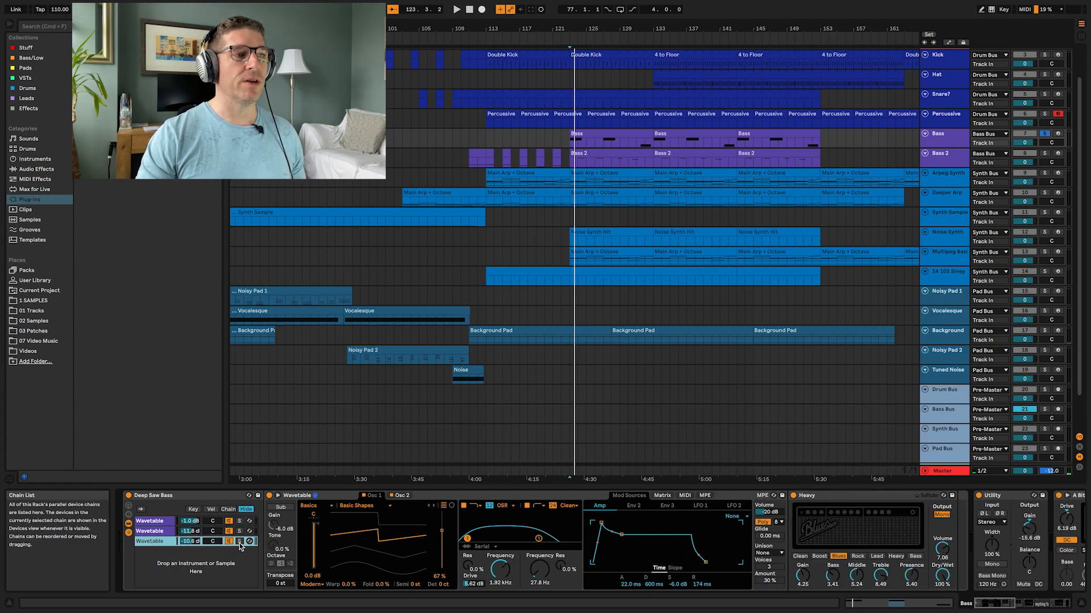
pyautogui.press('space')
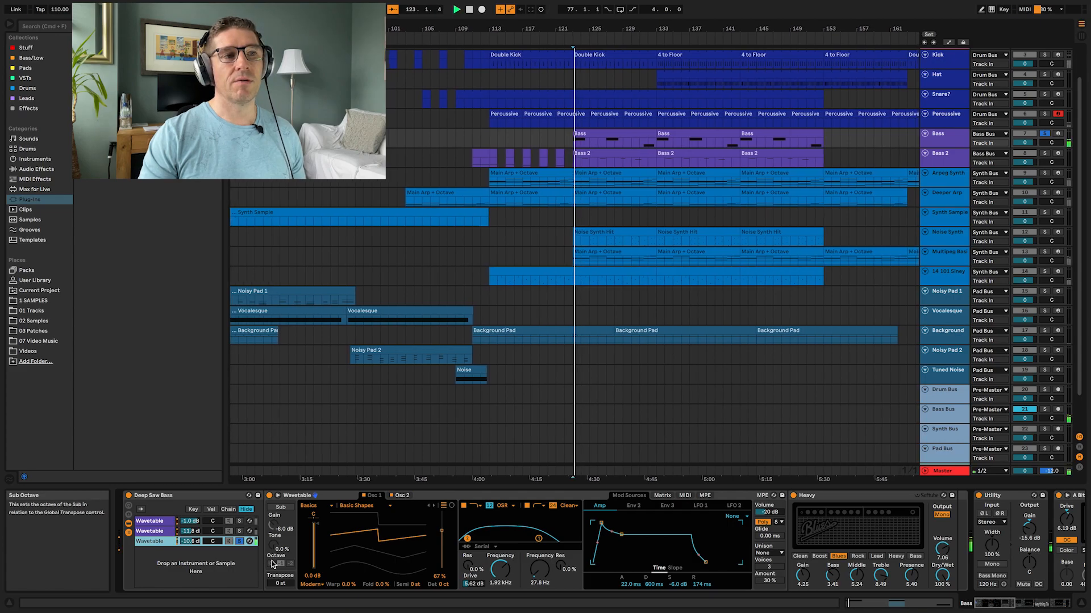
pyautogui.click(229, 542)
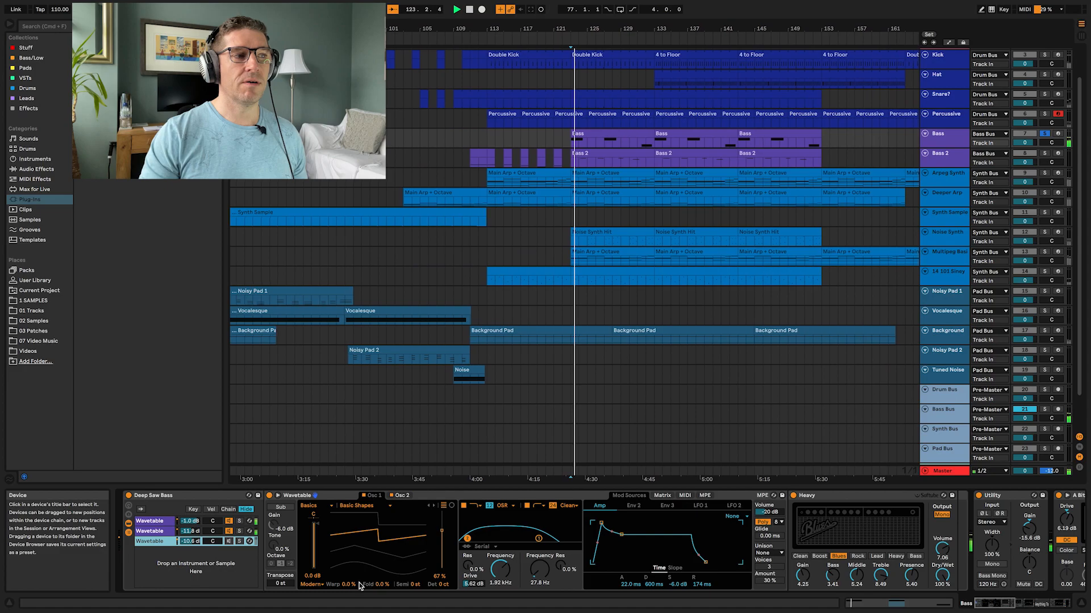
pyautogui.click(229, 543)
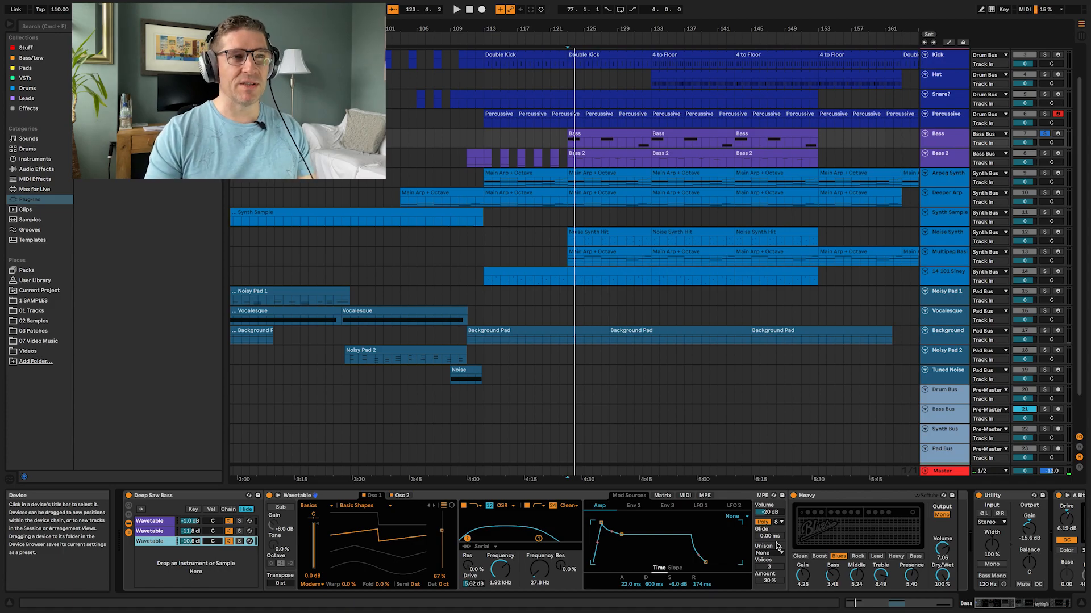
# Step: Select the Bass 2 track, play it, and open its Instrument Rack's Wavetable chains in expanded view
pyautogui.click(951, 160)
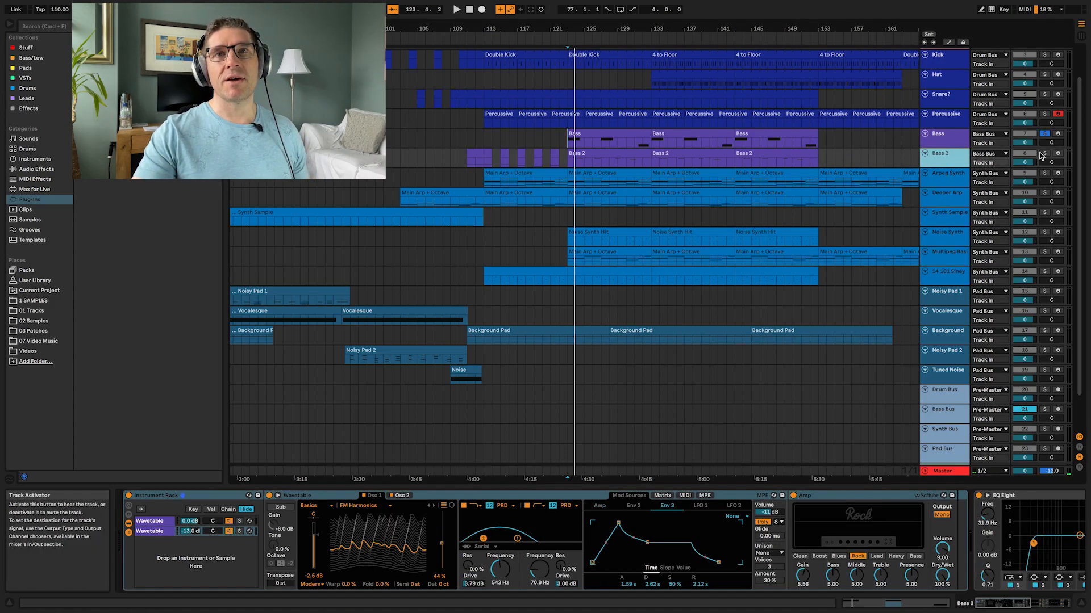
pyautogui.press('space')
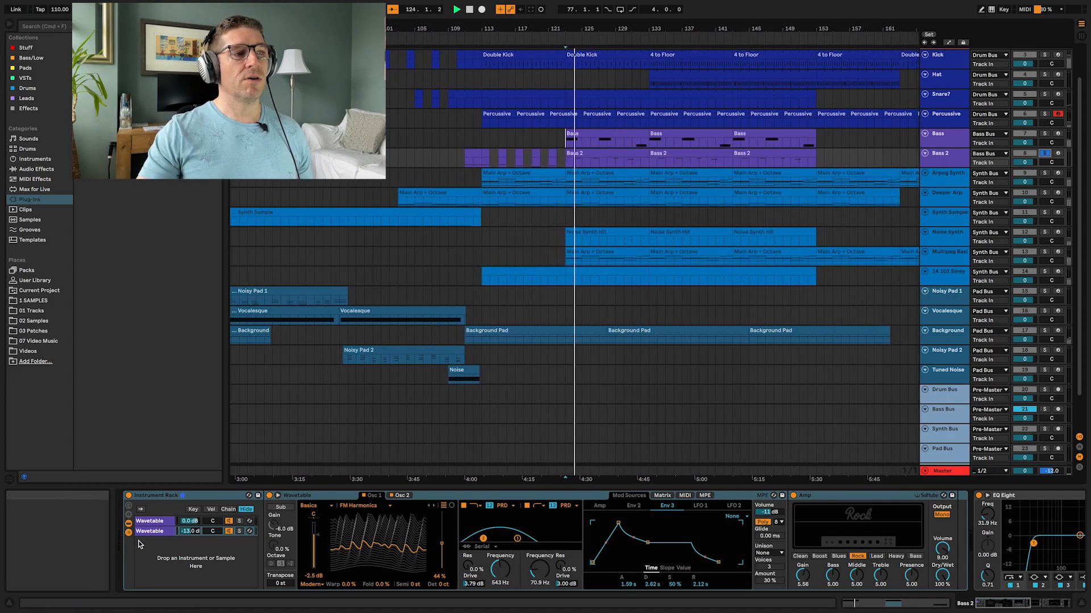
pyautogui.click(158, 531)
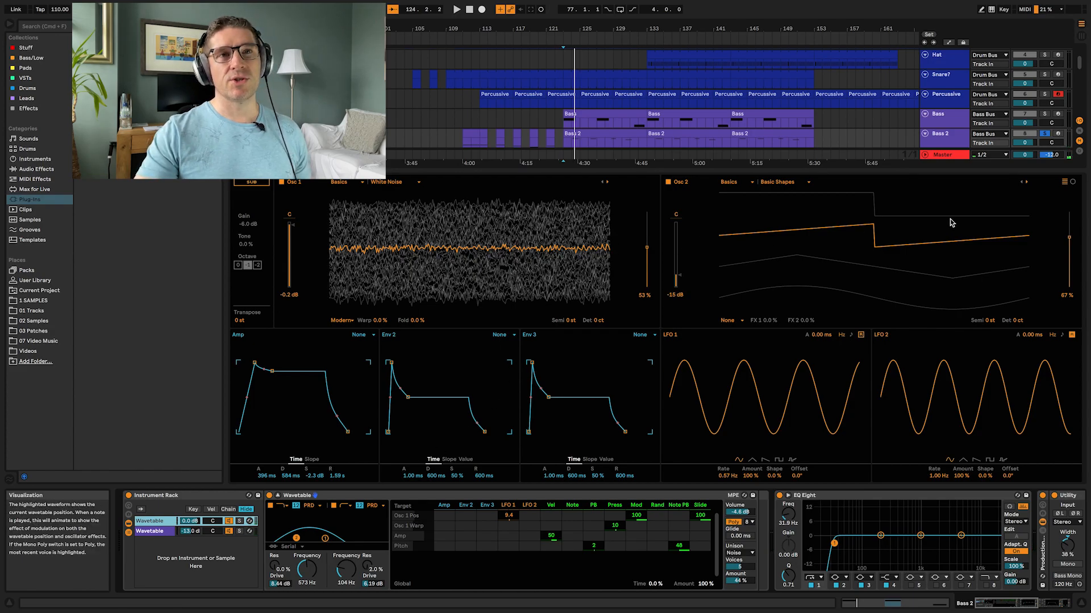
pyautogui.click(170, 532)
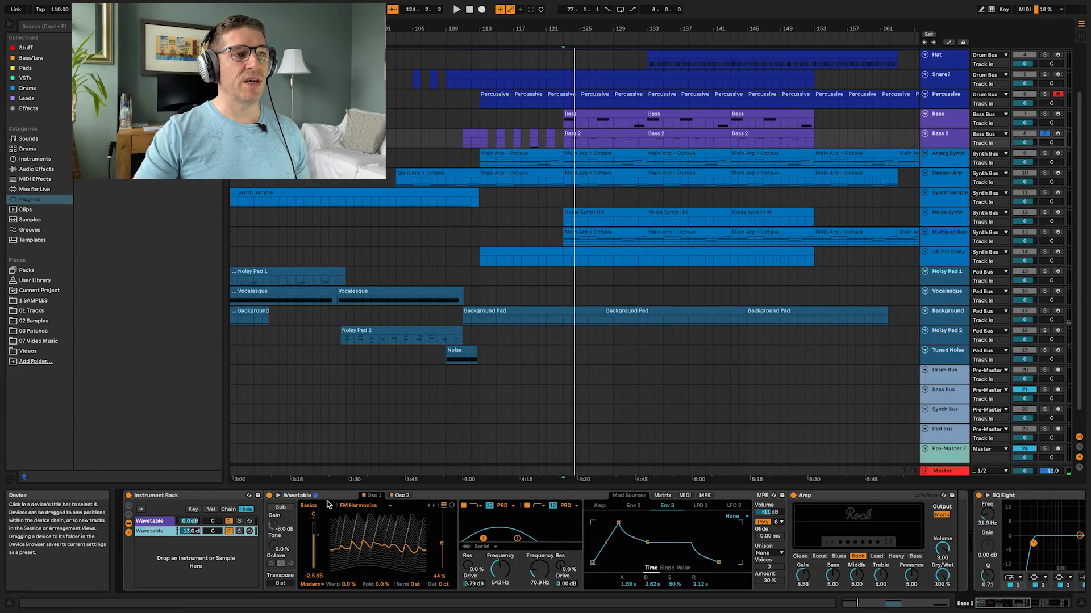
pyautogui.click(277, 496)
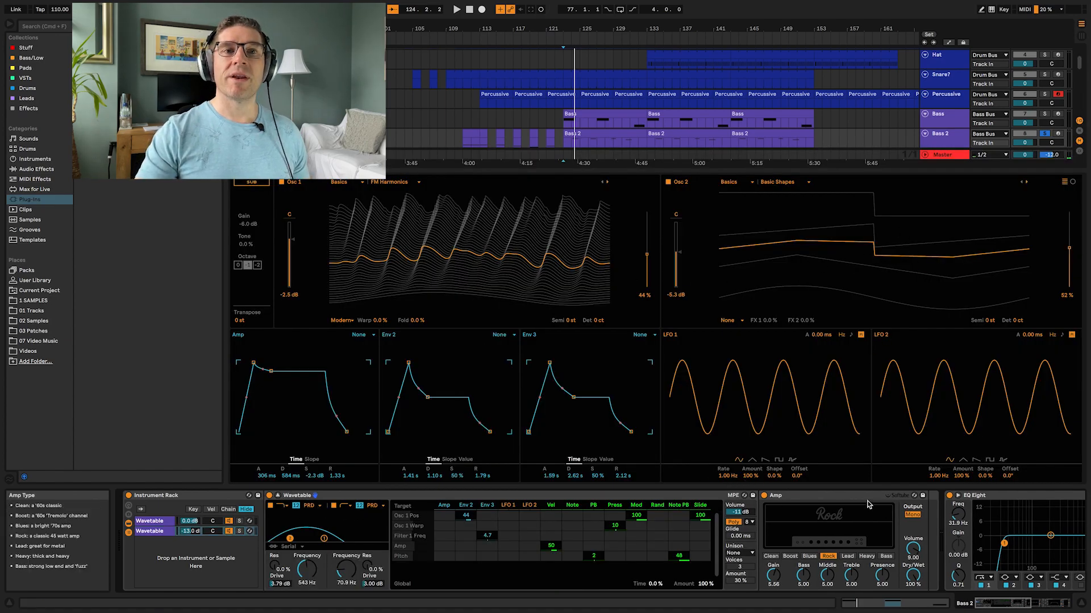
# Step: Solo each Wavetable chain of the Bass 2 rack in turn to audition it, then collapse the expanded view
pyautogui.click(239, 531)
pyautogui.press('space')
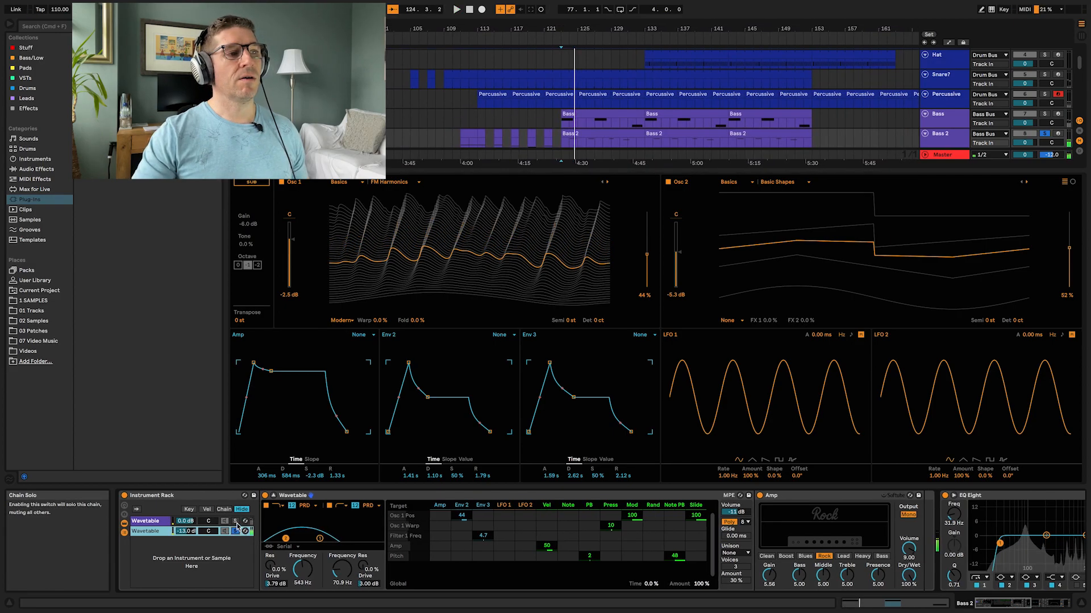
pyautogui.click(235, 520)
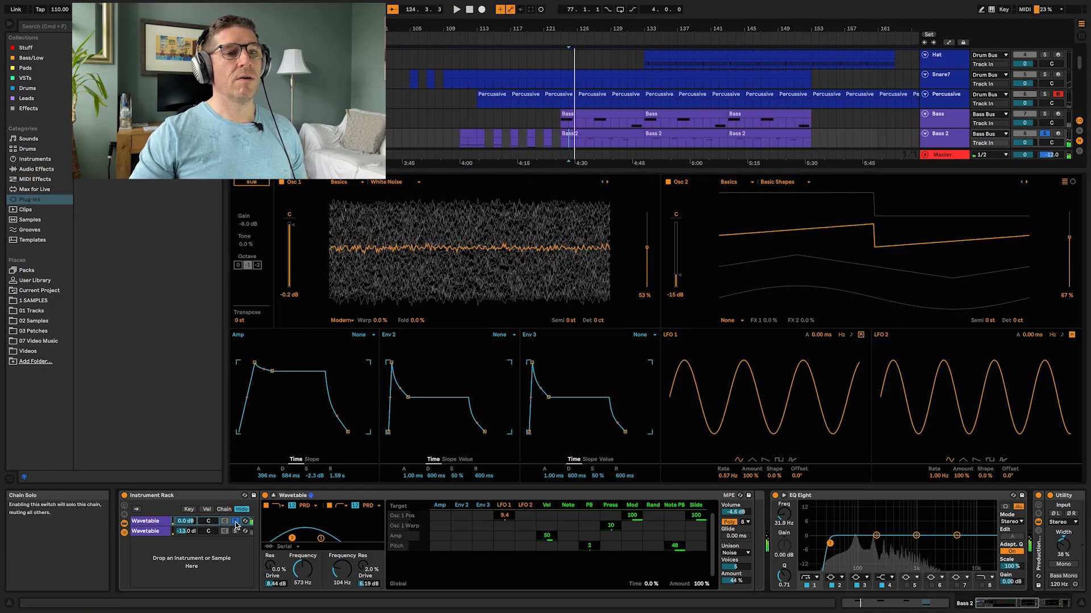
pyautogui.click(145, 532)
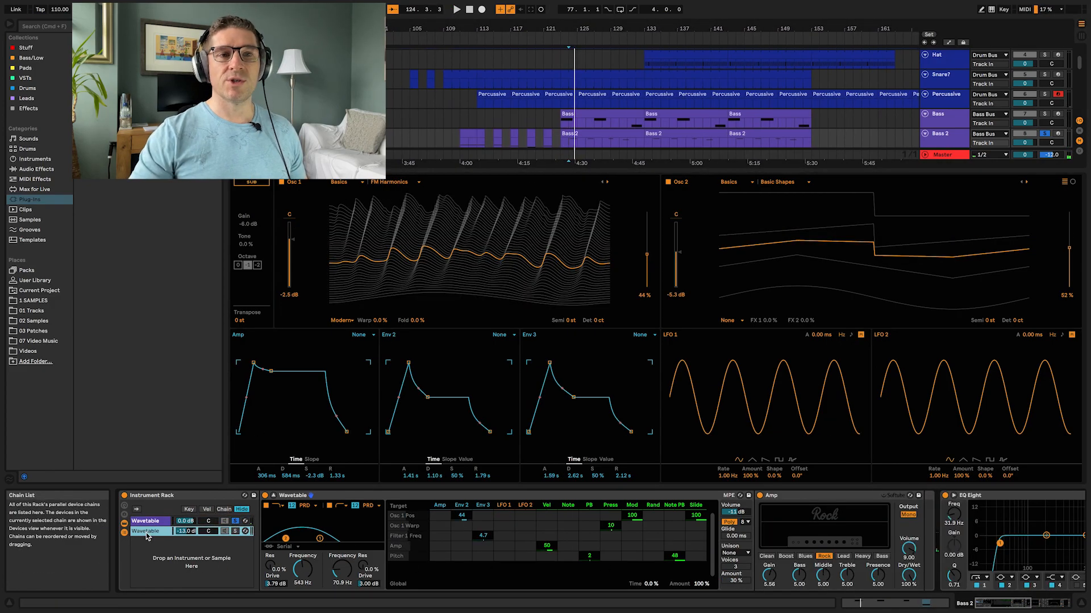
pyautogui.click(235, 521)
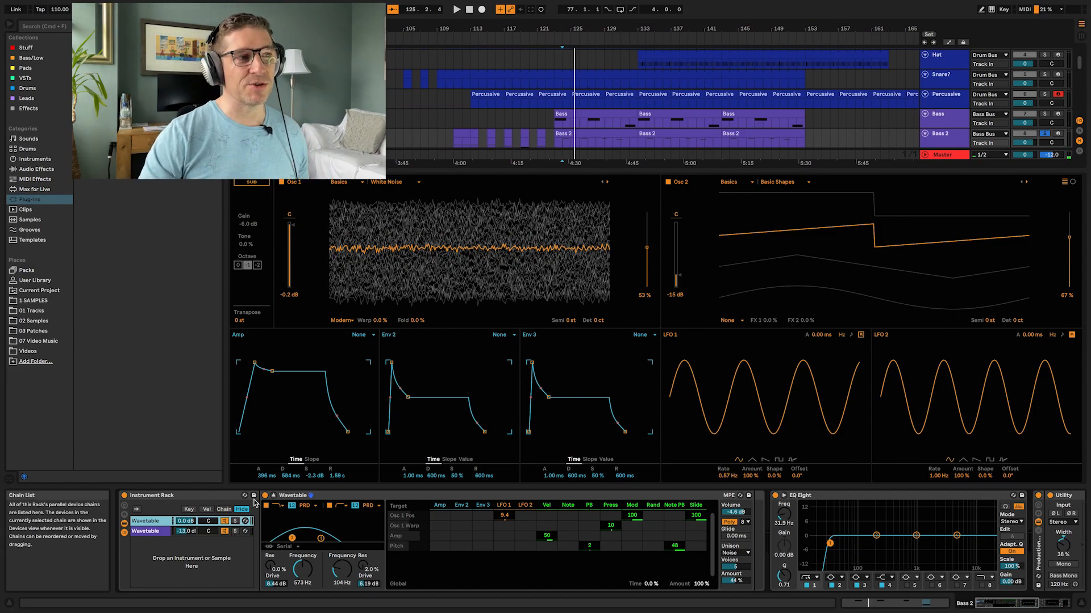
pyautogui.click(273, 496)
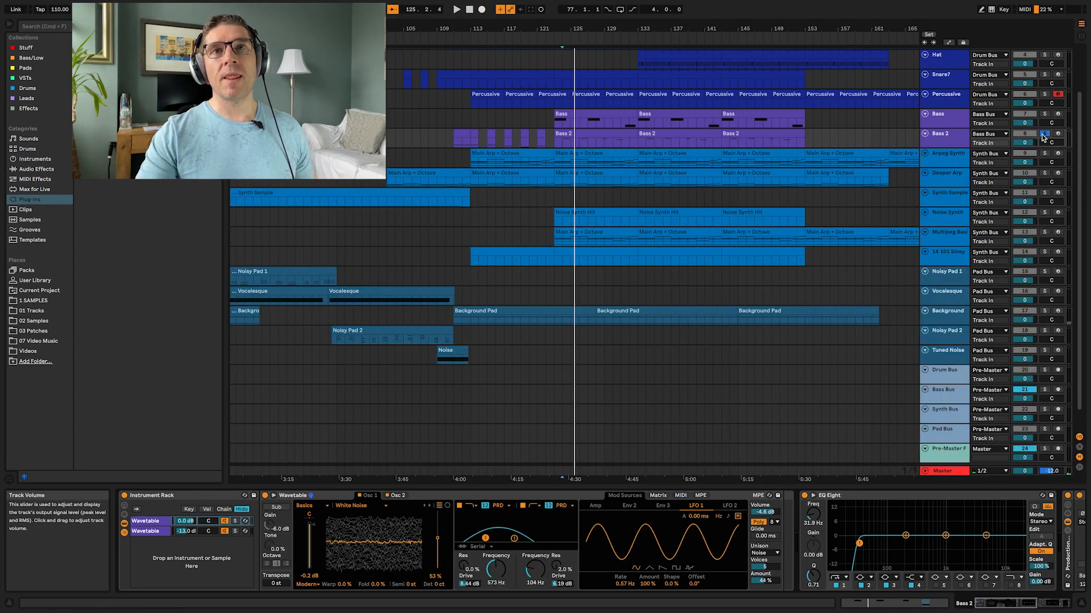
# Step: Select the Bass Bus track and solo it, placing the playback start near bar 123
pyautogui.scroll(-2, 932, 381)
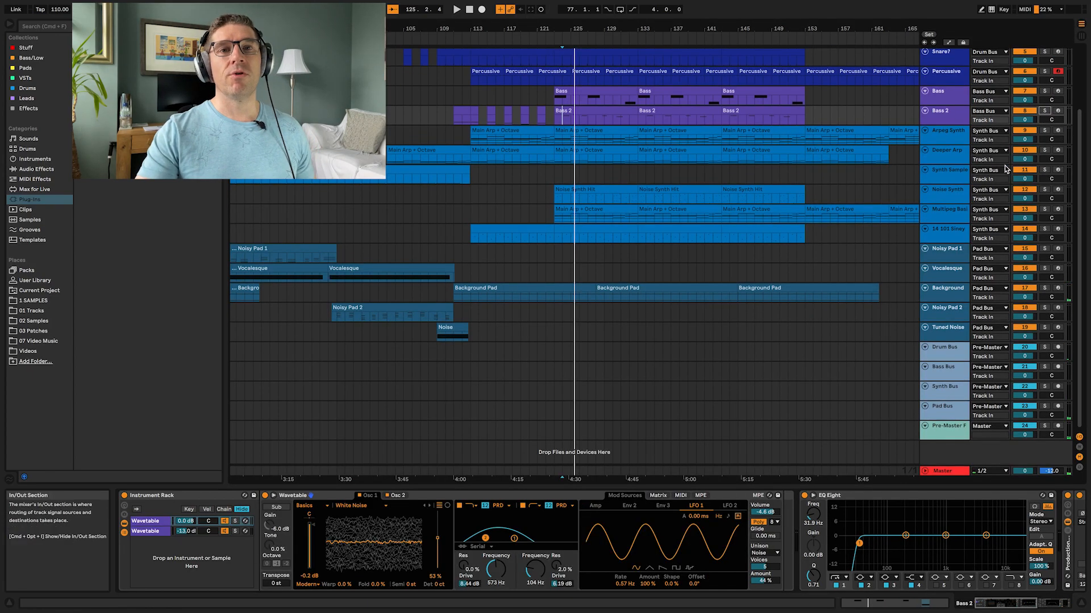
pyautogui.click(947, 374)
pyautogui.click(1044, 368)
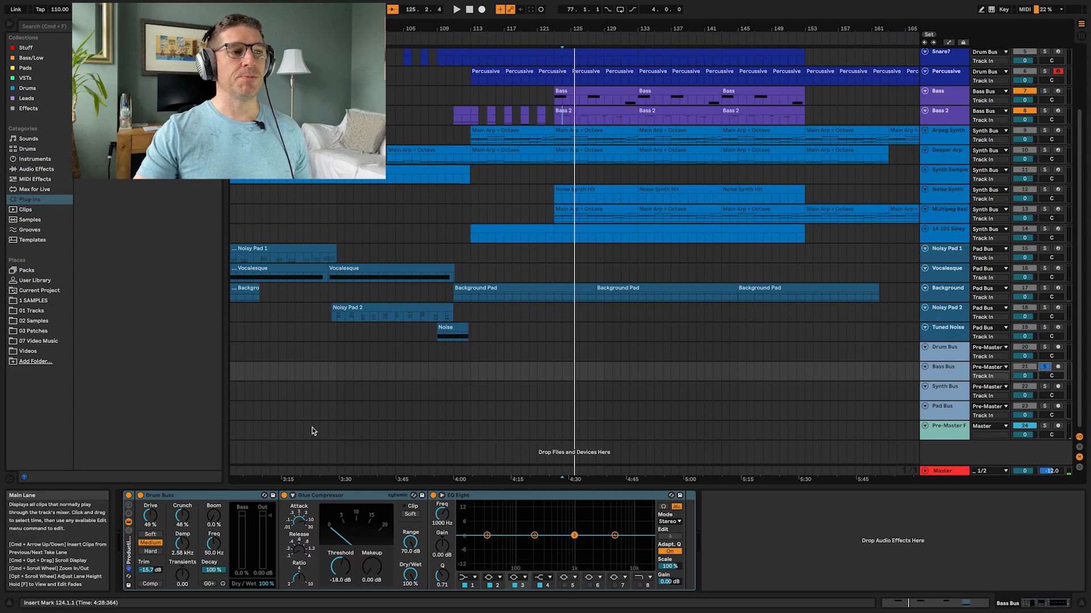
pyautogui.click(556, 113)
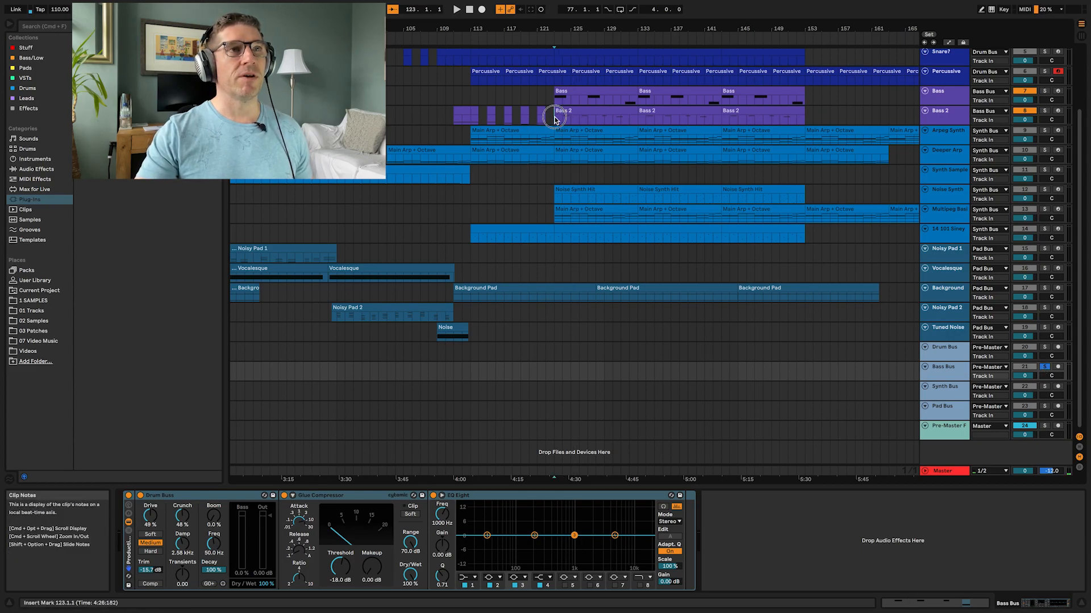
pyautogui.click(950, 376)
# Step: Play the bass group and bypass then reactivate the Bass Bus's Drum Buss device to compare
pyautogui.press('space')
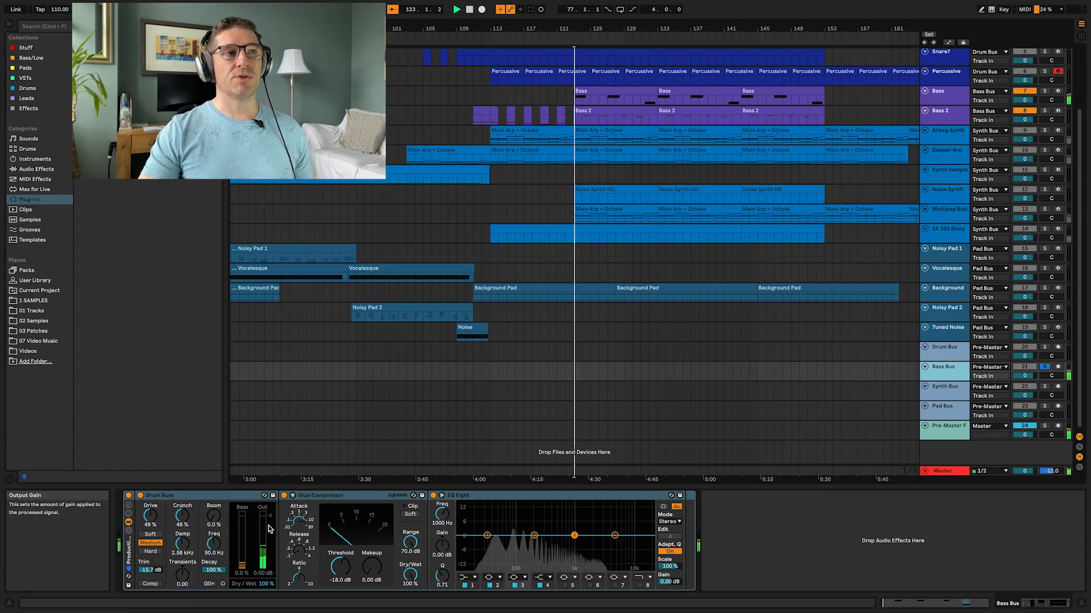
pyautogui.press('space')
pyautogui.click(141, 496)
pyautogui.click(577, 122)
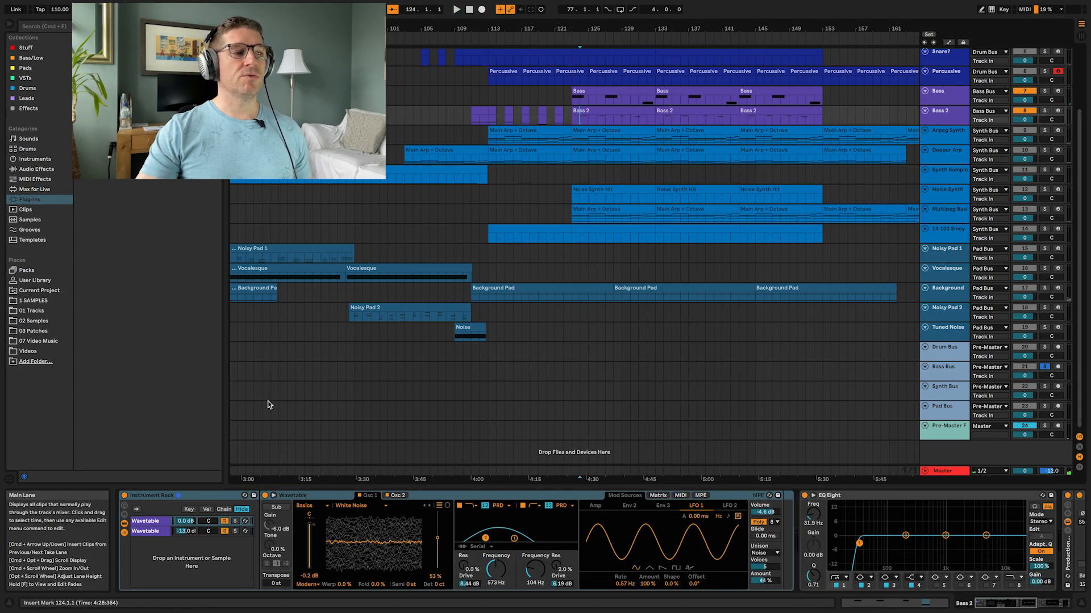
pyautogui.press('space')
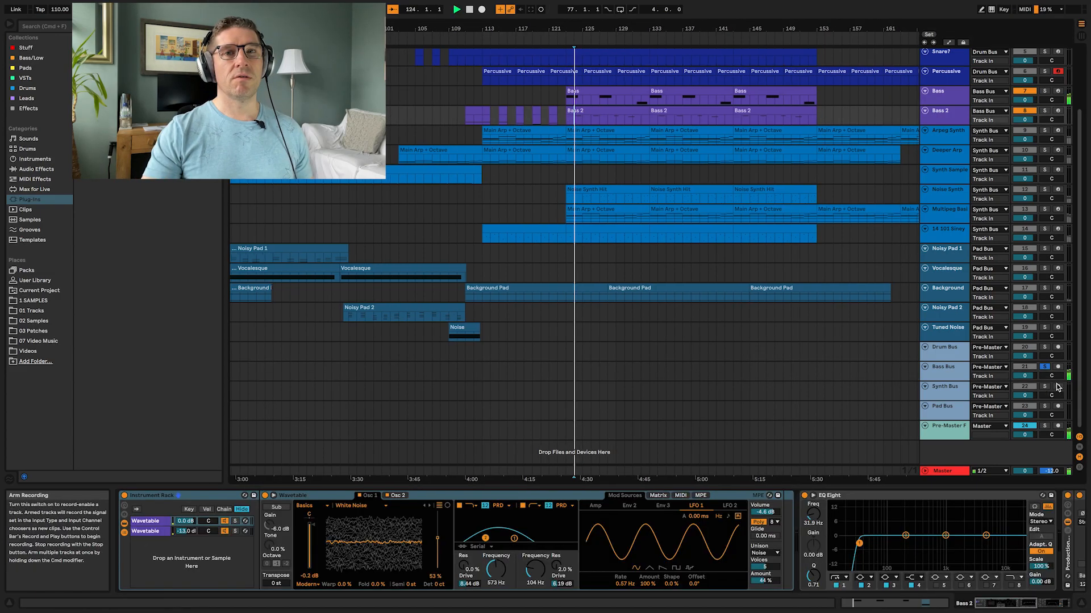
pyautogui.click(813, 376)
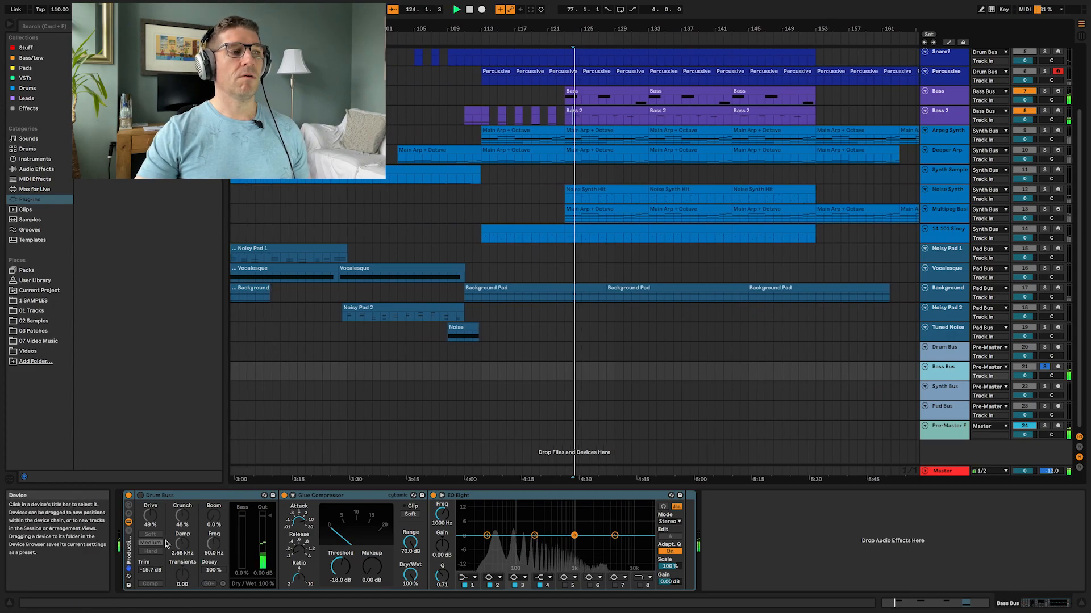
pyautogui.click(141, 496)
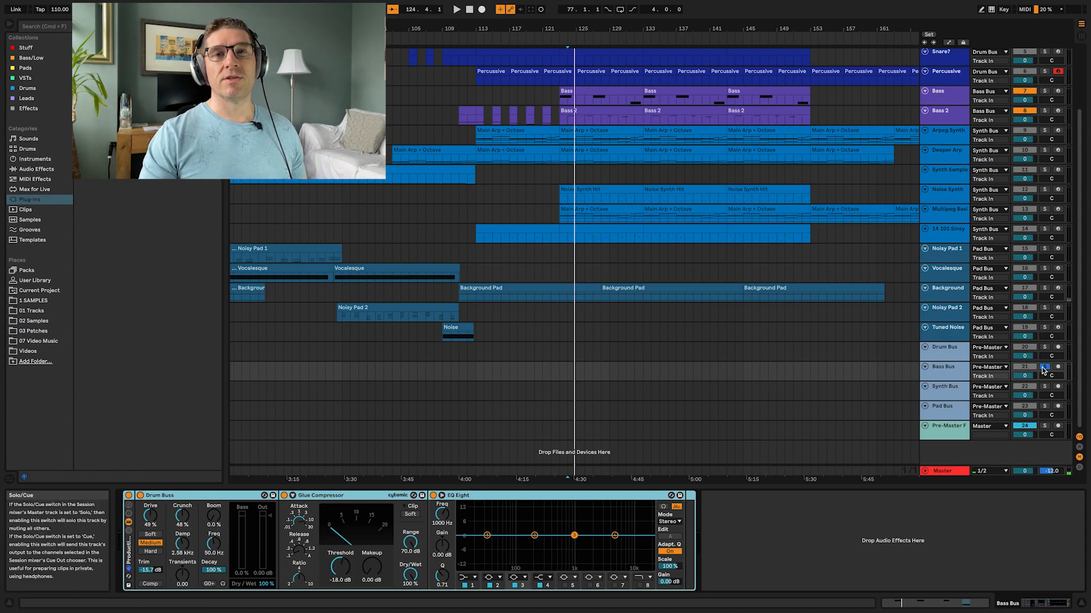
# Step: Unsolo the Bass Bus, then select and solo the Arpeg Synth track and play it from near bar 113
pyautogui.click(1044, 368)
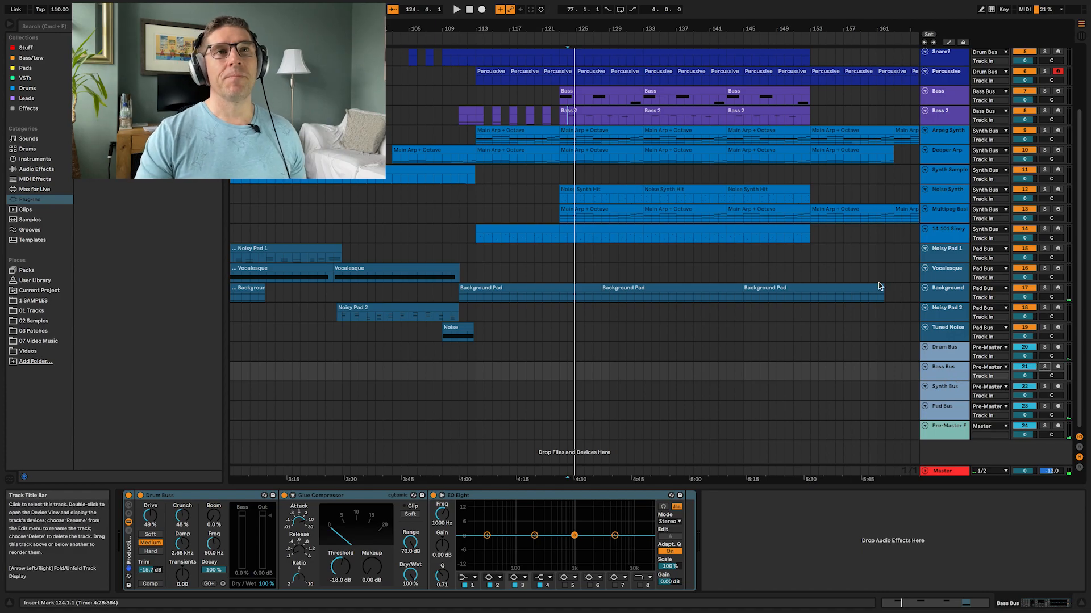
pyautogui.click(947, 141)
pyautogui.click(1043, 130)
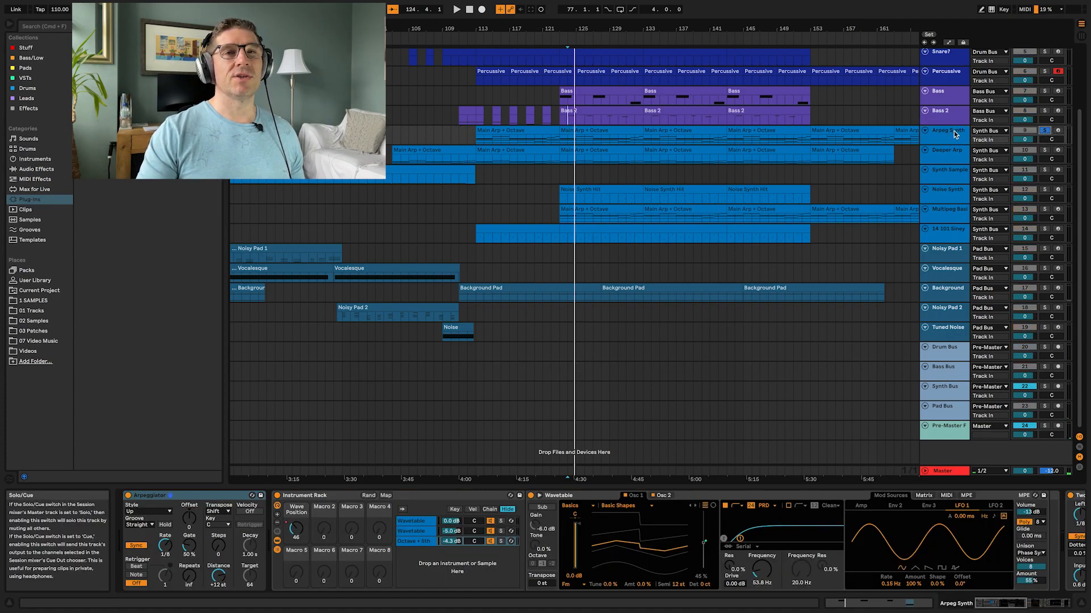
pyautogui.click(476, 136)
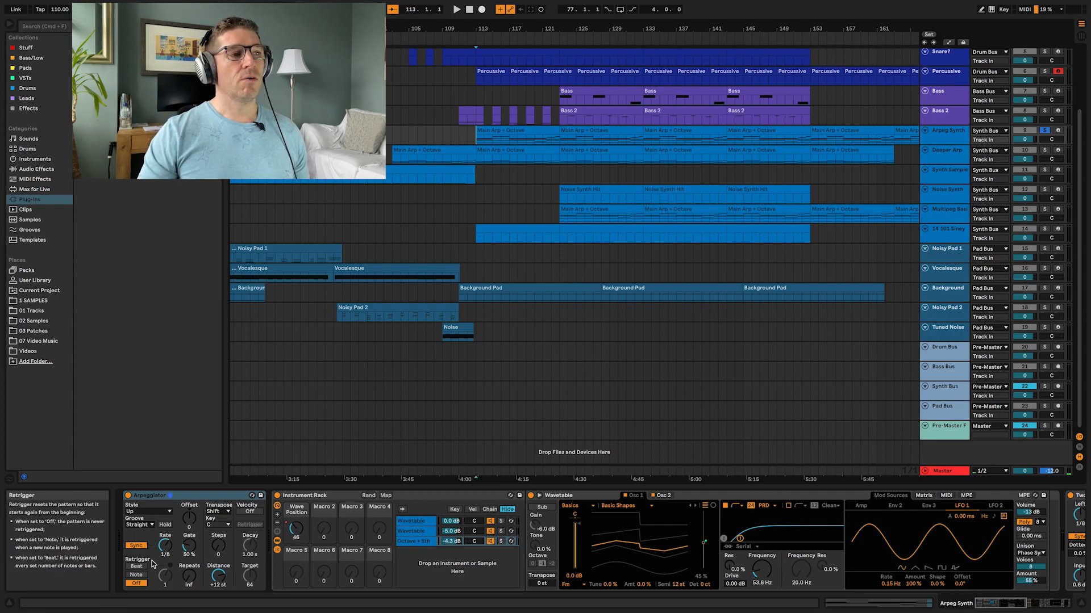
pyautogui.press('space')
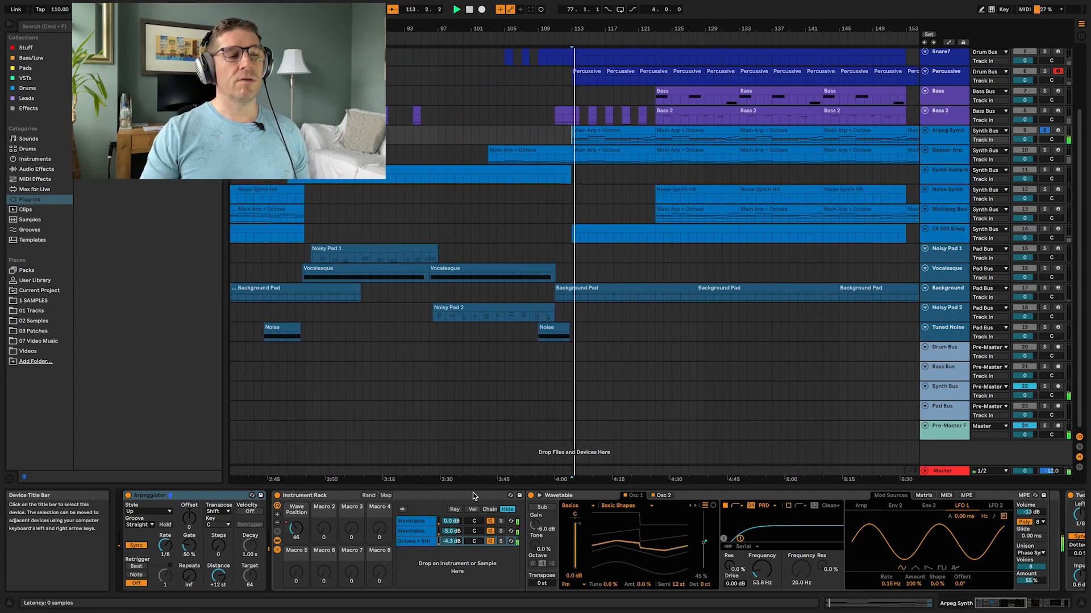
pyautogui.press('space')
# Step: Open the Arpeg Synth rack's Wavetable chains in expanded view and solo each chain in turn while playing
pyautogui.click(421, 522)
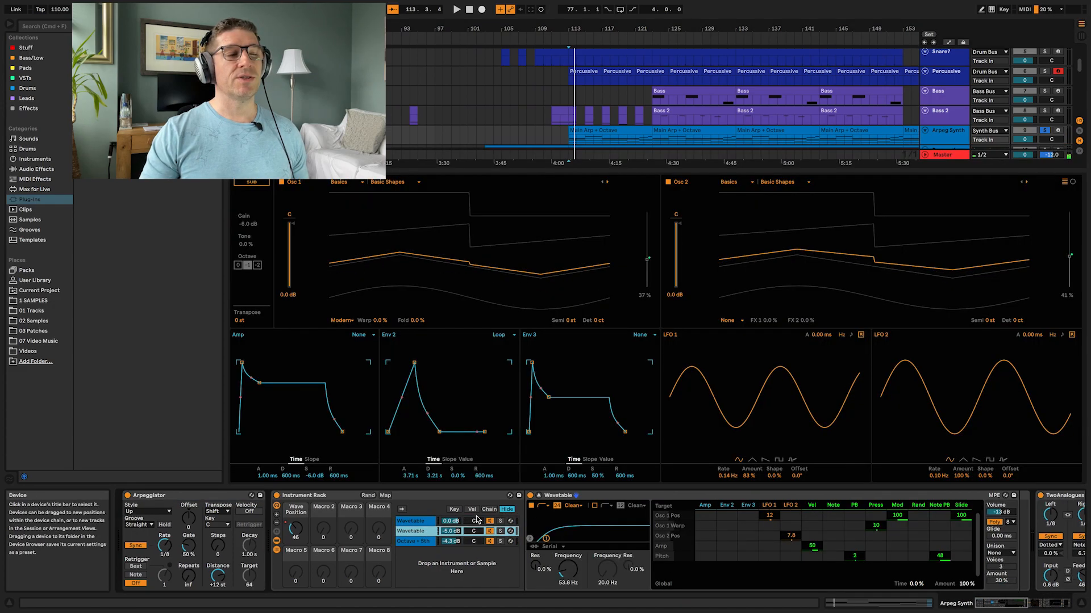
pyautogui.click(413, 542)
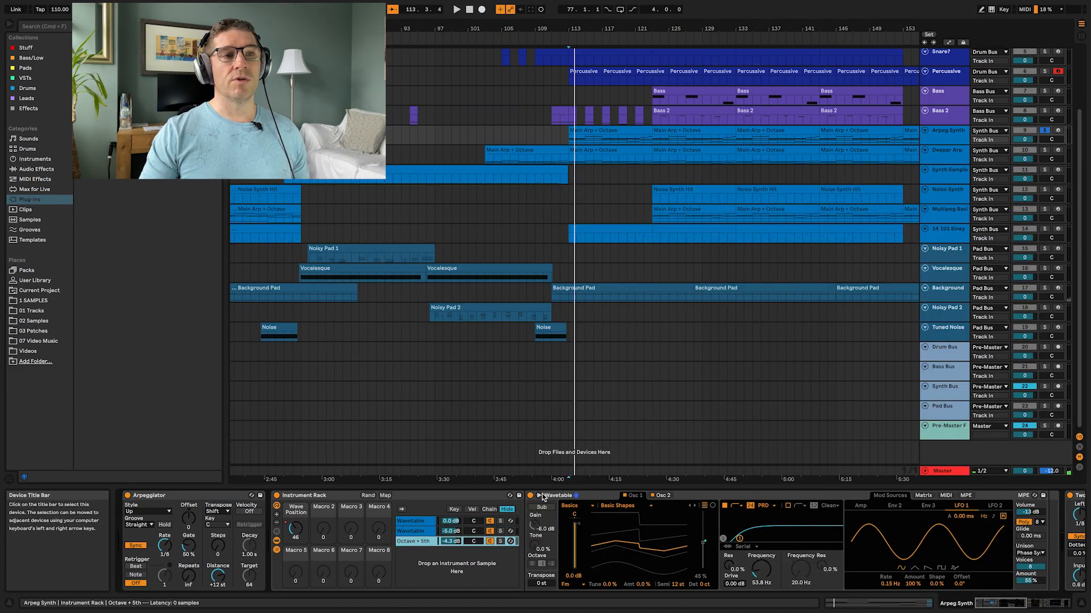
pyautogui.click(419, 522)
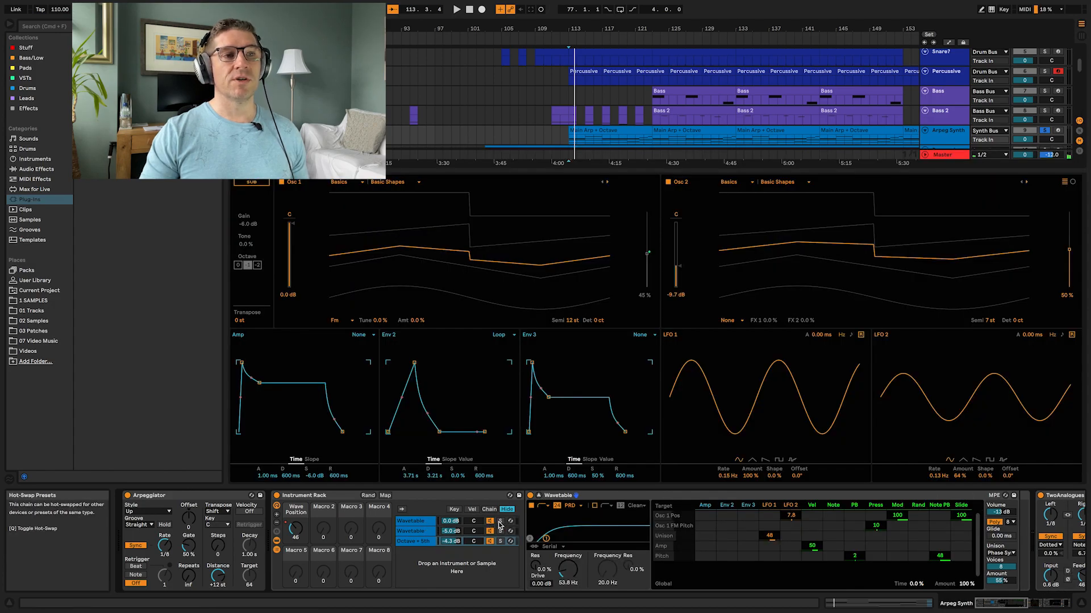
pyautogui.click(500, 521)
pyautogui.press('space')
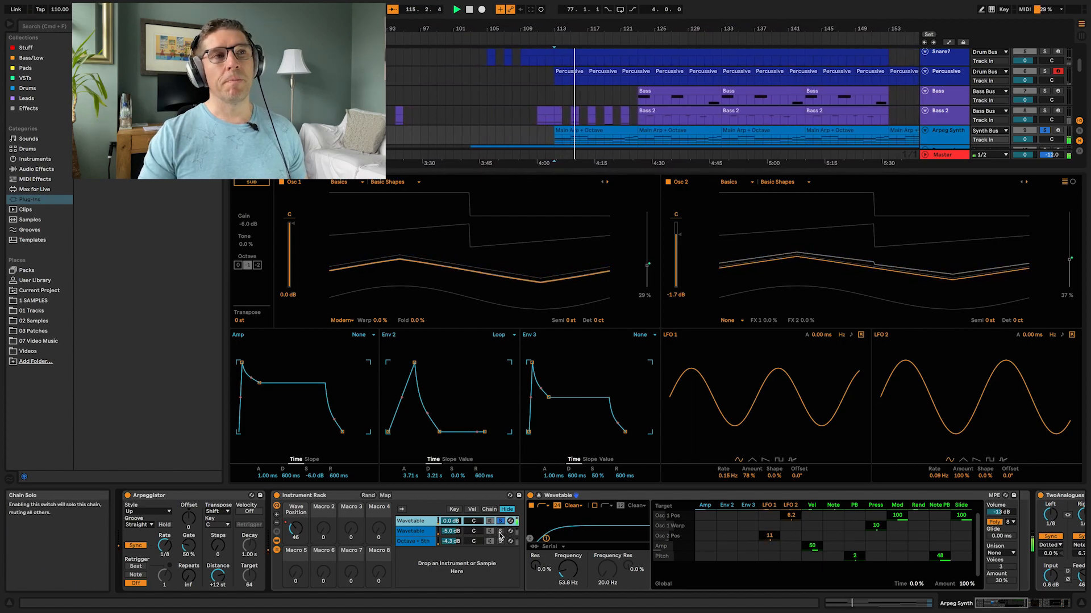
pyautogui.click(418, 533)
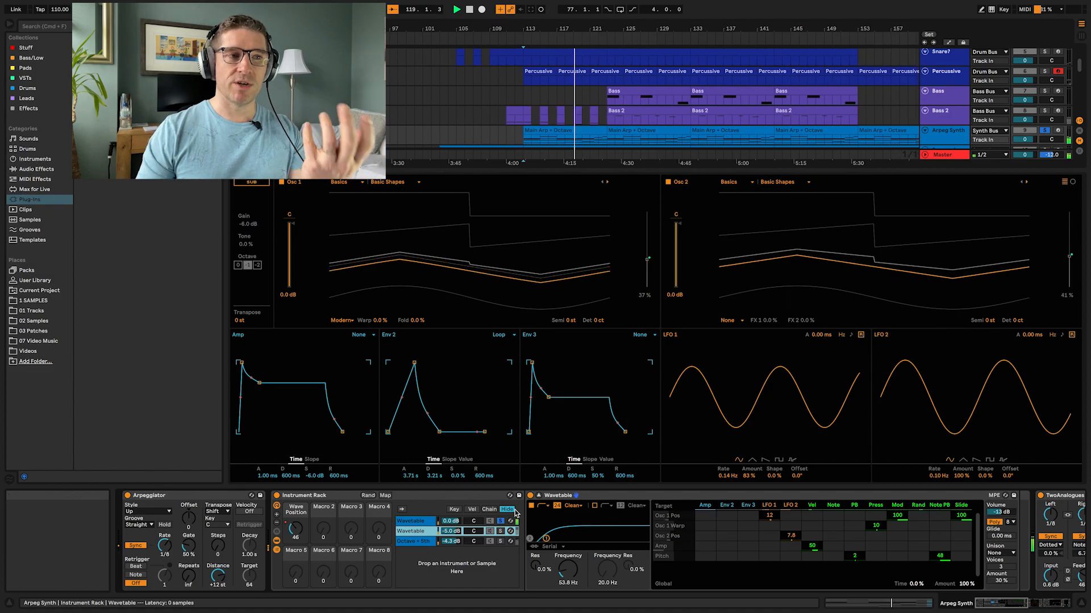
pyautogui.click(500, 542)
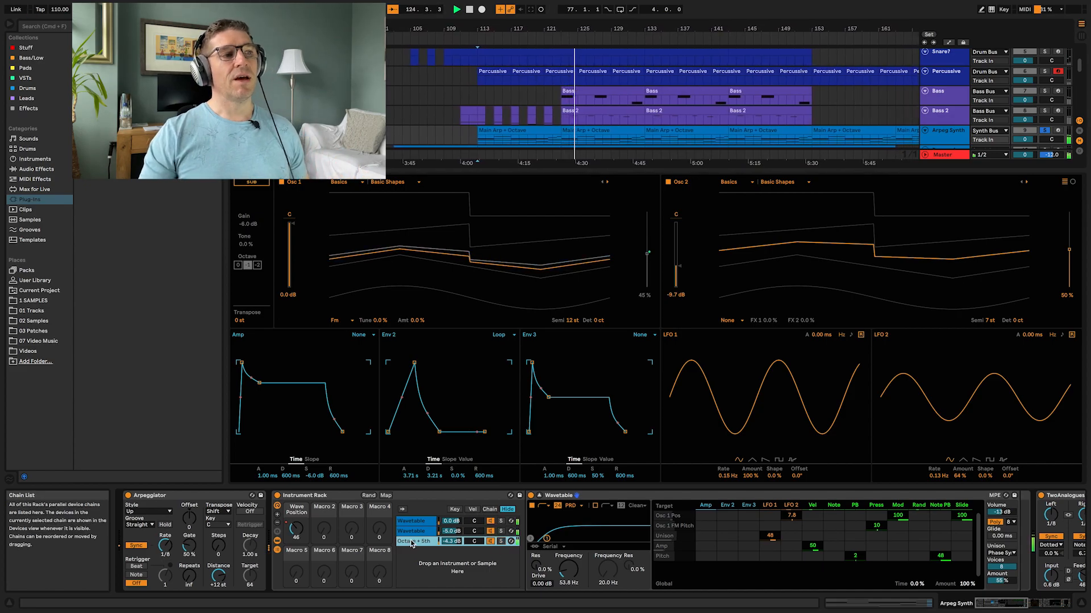
pyautogui.hscroll(5, 646, 530)
pyautogui.hscroll(6, 647, 530)
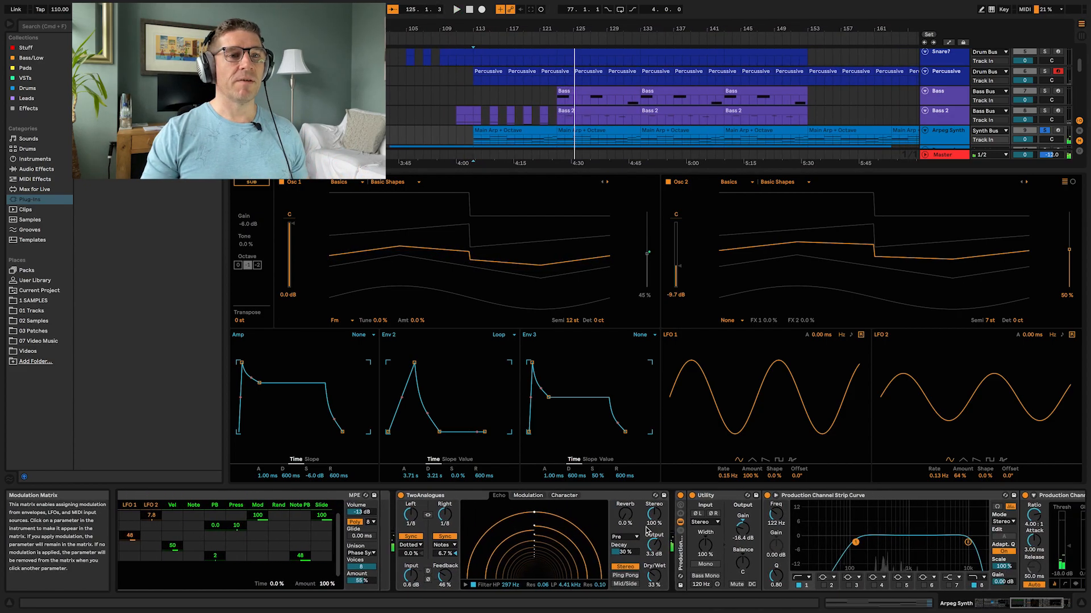
pyautogui.hscroll(2, 595, 524)
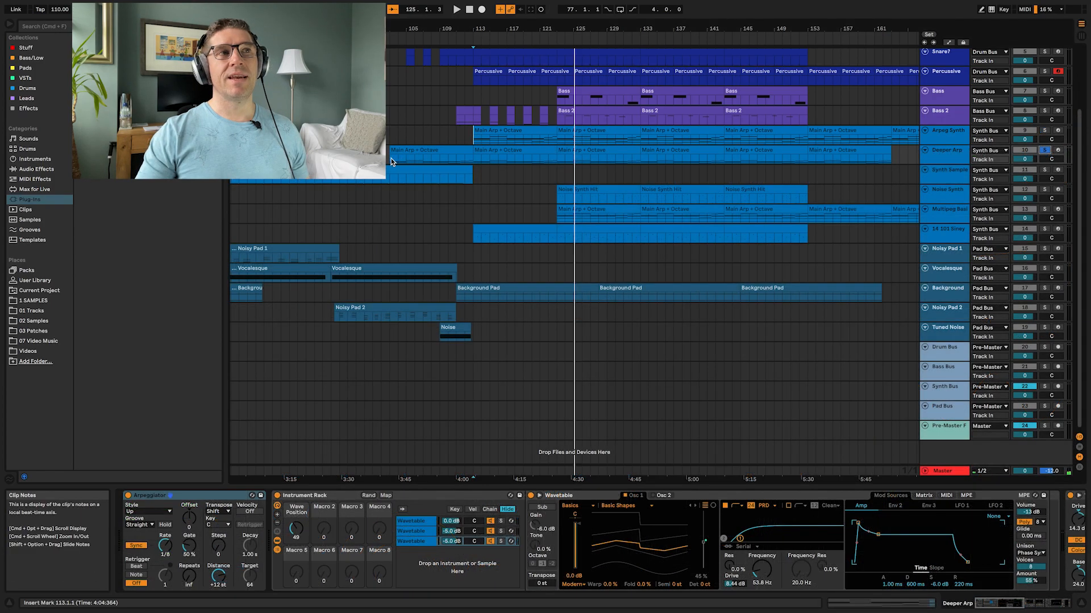
# Step: Select the Deeper Arp track, play from bar 103, and select each Wavetable chain of its rack in turn
pyautogui.click(391, 158)
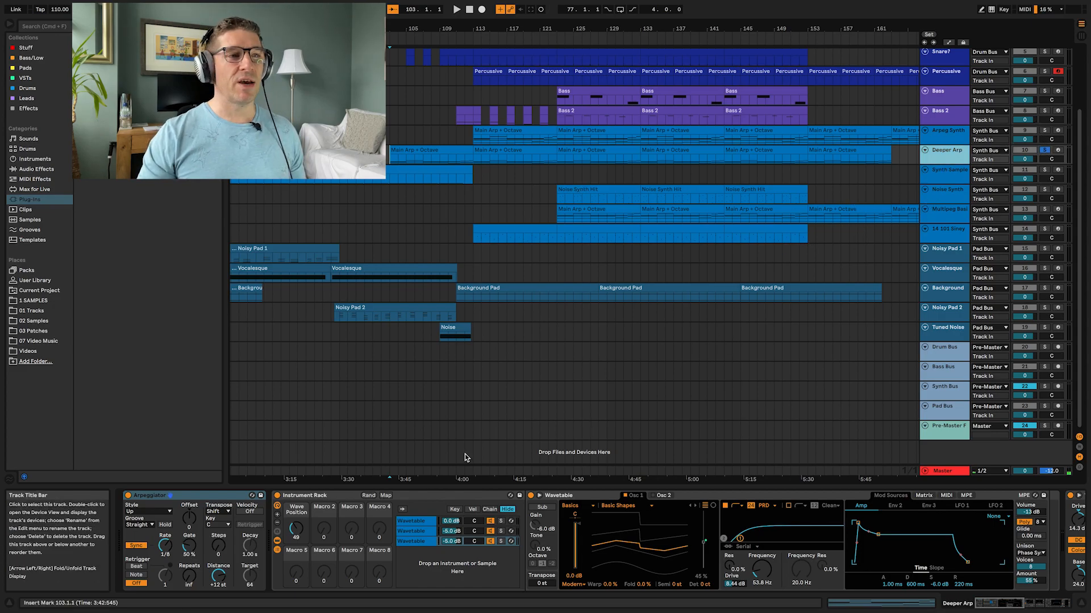
pyautogui.press('space')
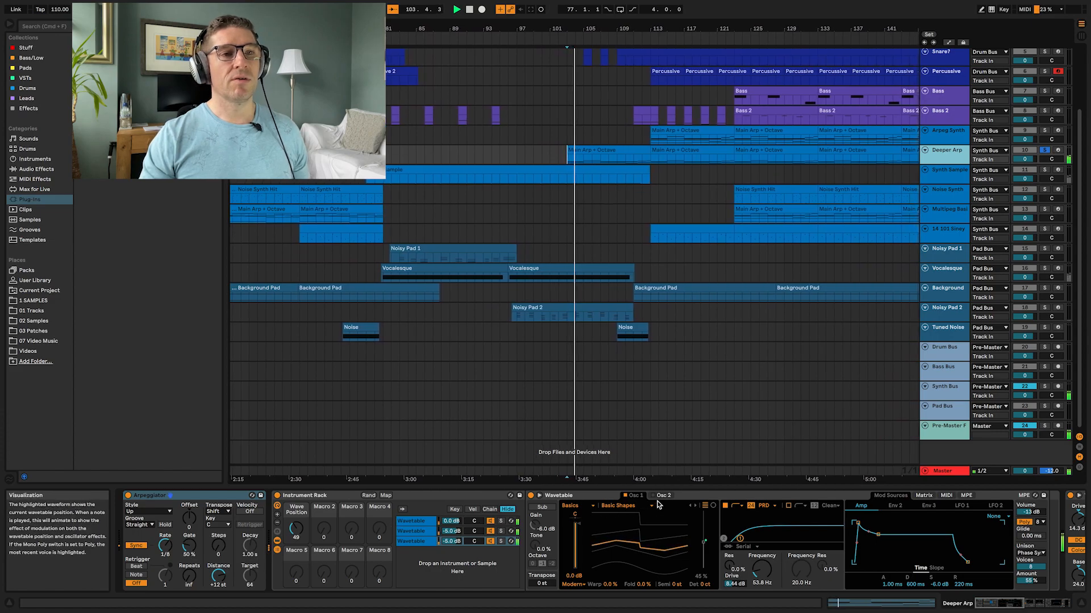
pyautogui.click(424, 531)
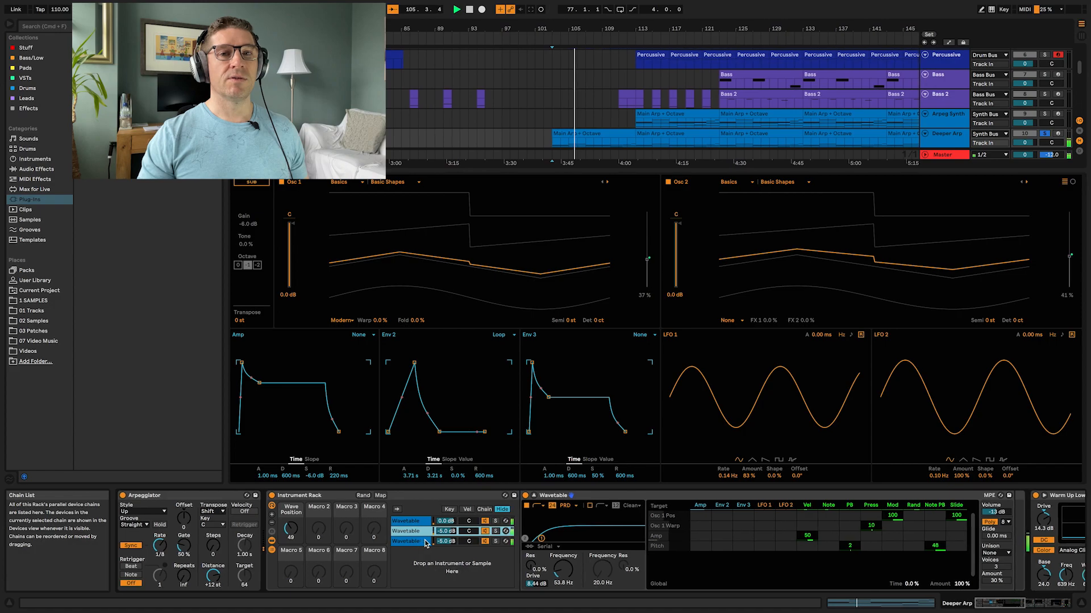
pyautogui.click(425, 541)
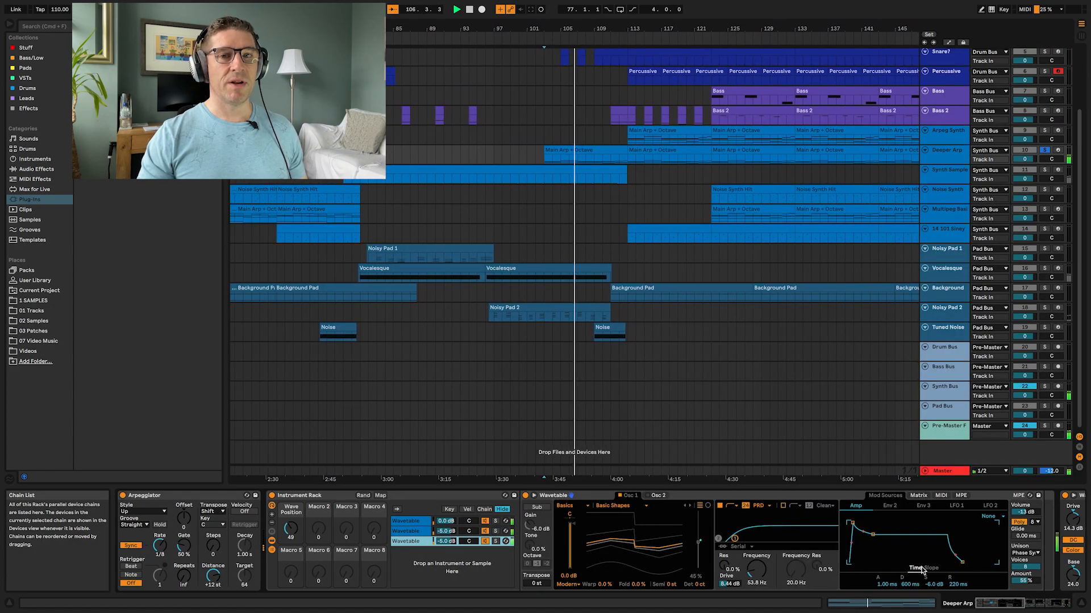
pyautogui.click(406, 521)
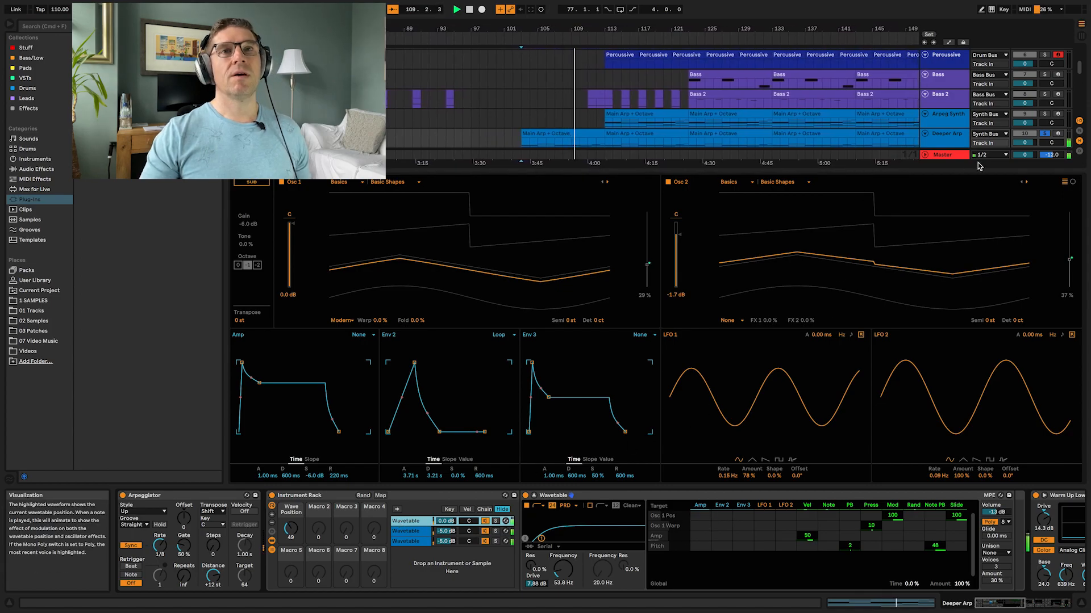
# Step: Bypass and re-enable Warm Up Lows and Screamer on Deeper Arp to compare, then set Screamer's Dry/Wet to 37.3 %
pyautogui.hscroll(5, 741, 514)
pyautogui.hscroll(5, 741, 514)
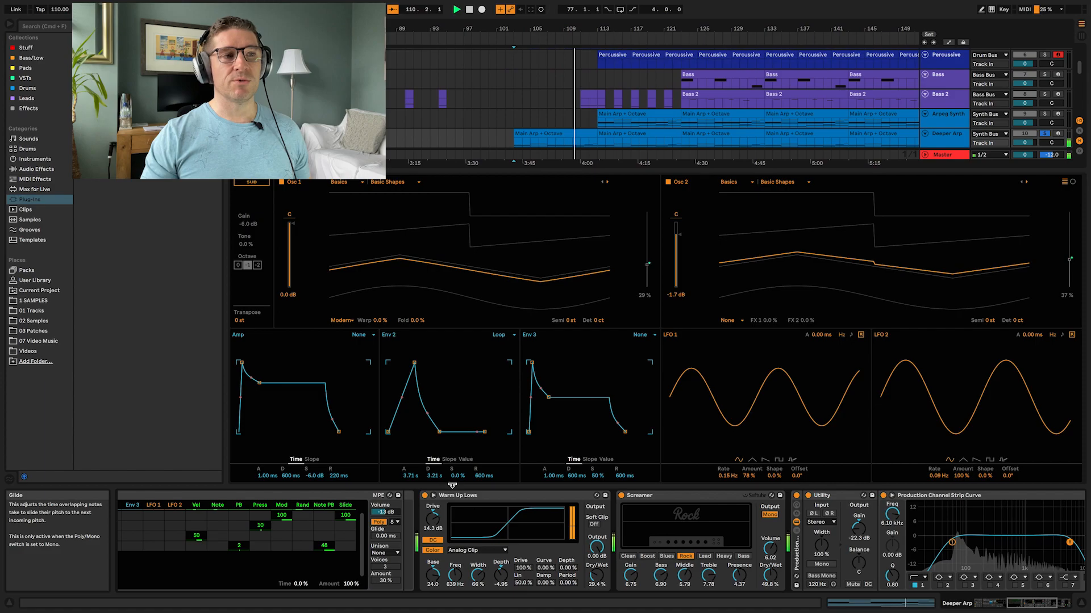
pyautogui.click(503, 498)
pyautogui.click(725, 499)
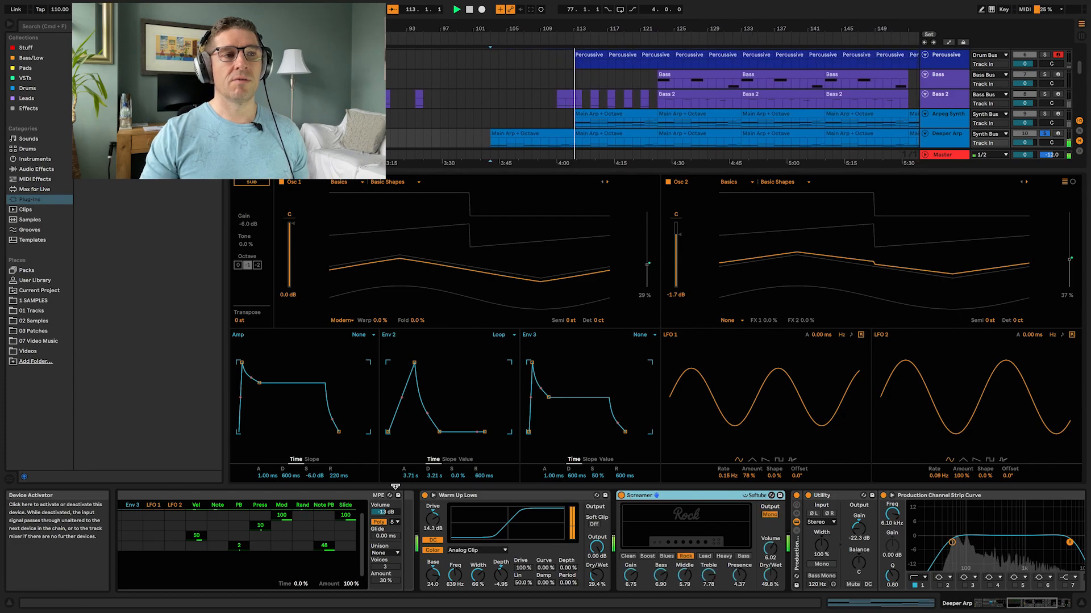
pyautogui.click(425, 495)
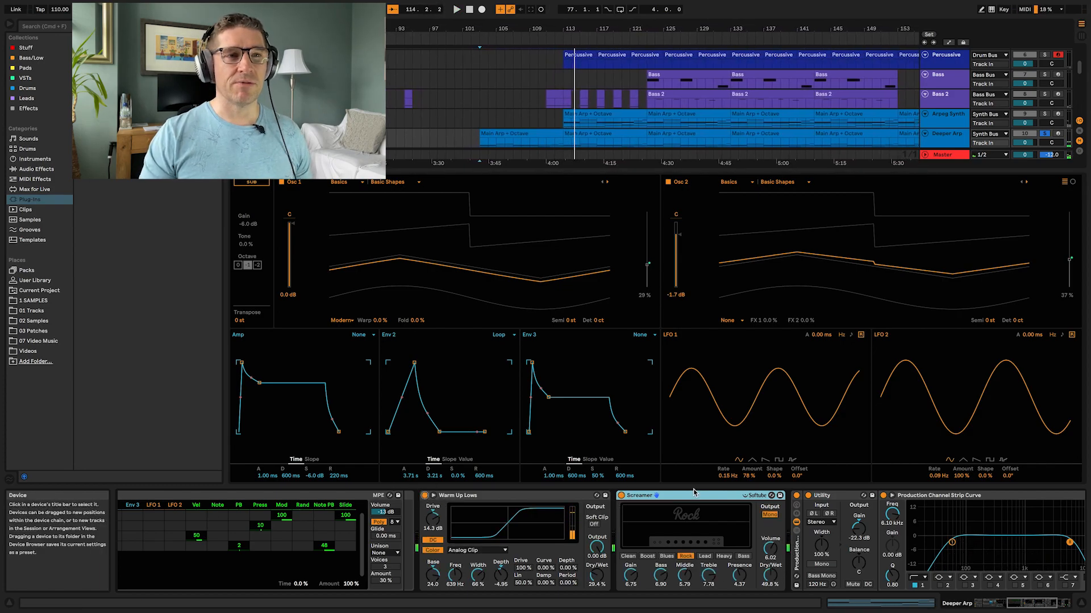
pyautogui.click(621, 495)
pyautogui.click(425, 496)
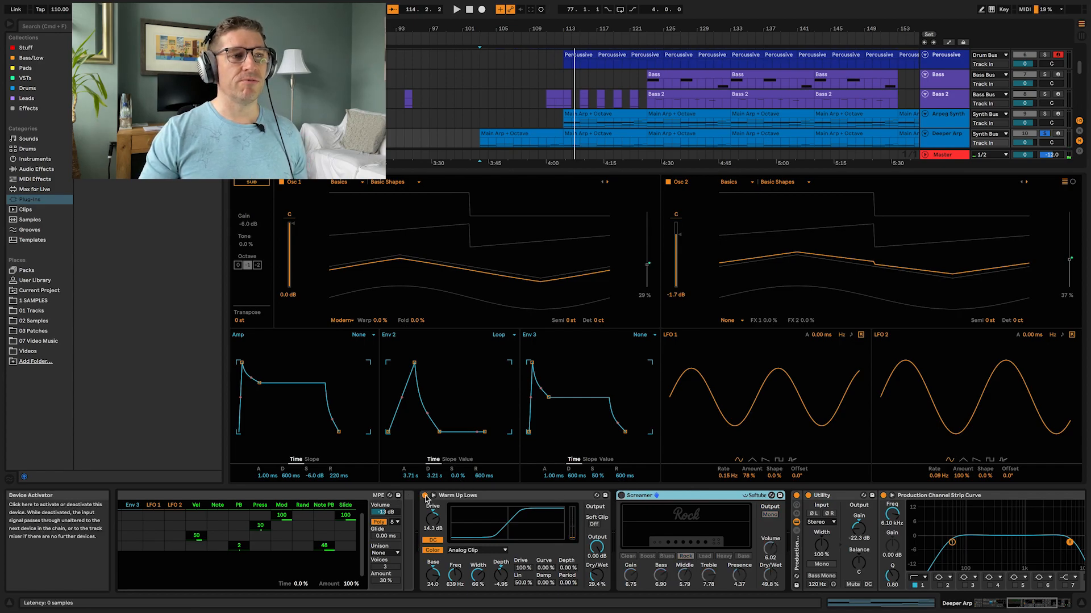
pyautogui.press('space')
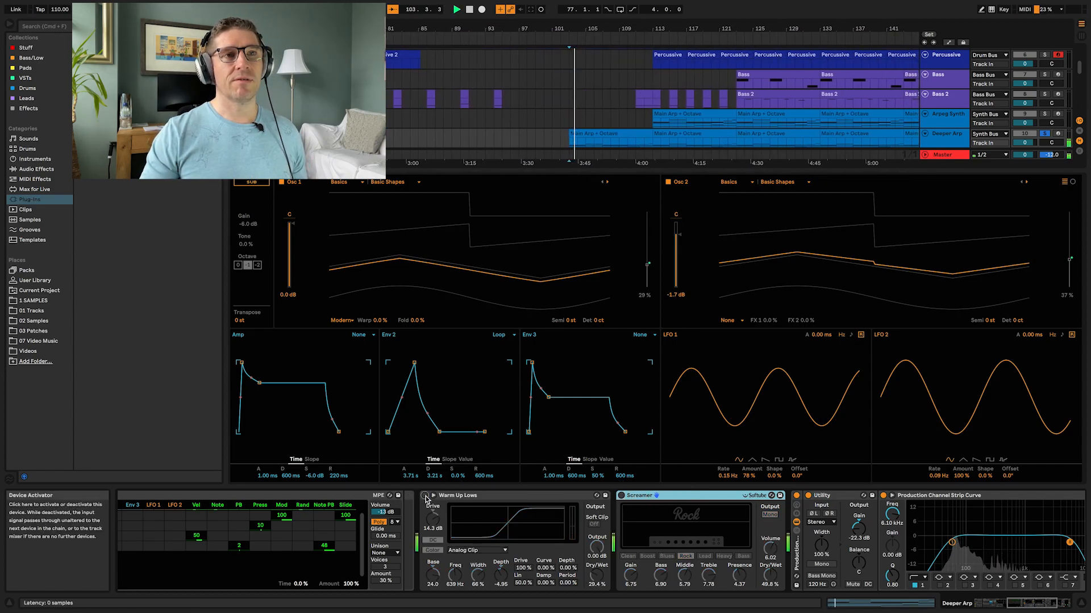
pyautogui.moveTo(775, 576)
pyautogui.mouseDown()
pyautogui.moveTo(775, 590)
pyautogui.moveTo(770, 563)
pyautogui.mouseUp()
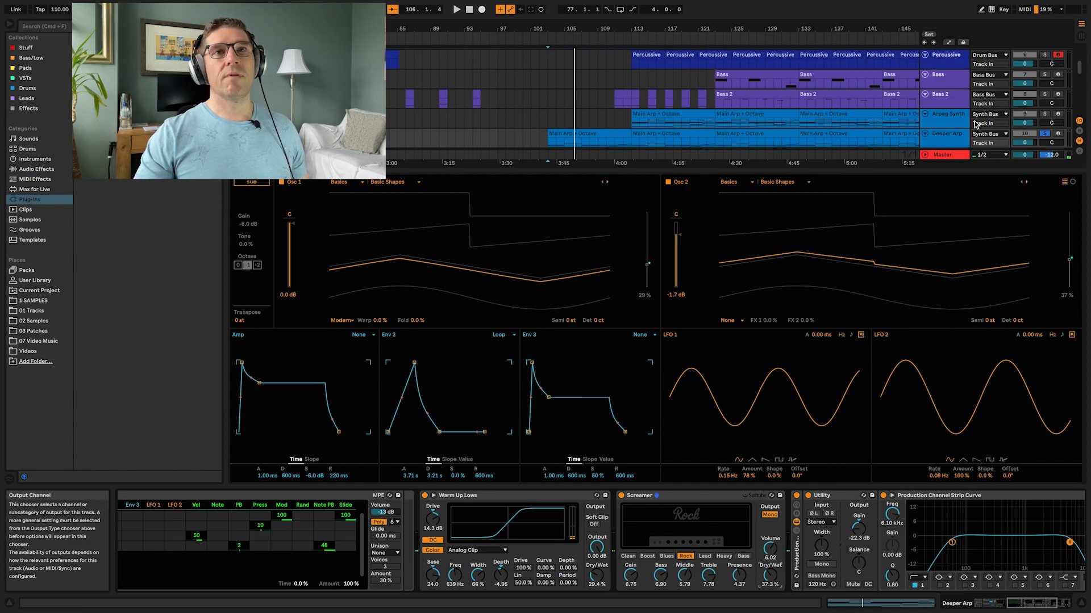
# Step: Select the Synth Sample track and play the arrangement from near bar 80
pyautogui.scroll(-3, 985, 138)
pyautogui.click(954, 118)
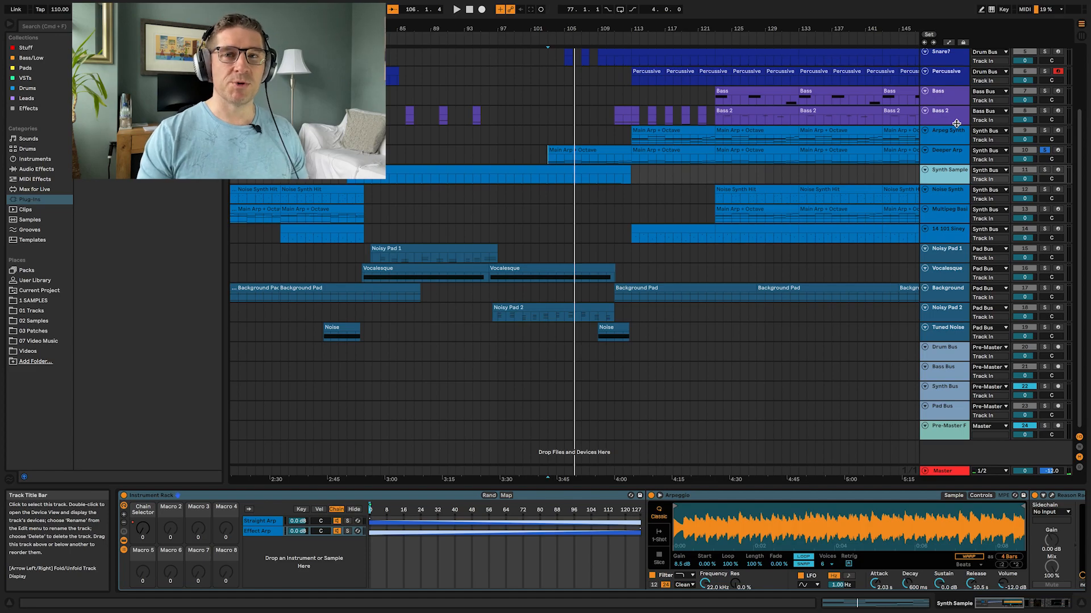
pyautogui.click(357, 179)
pyautogui.press('space')
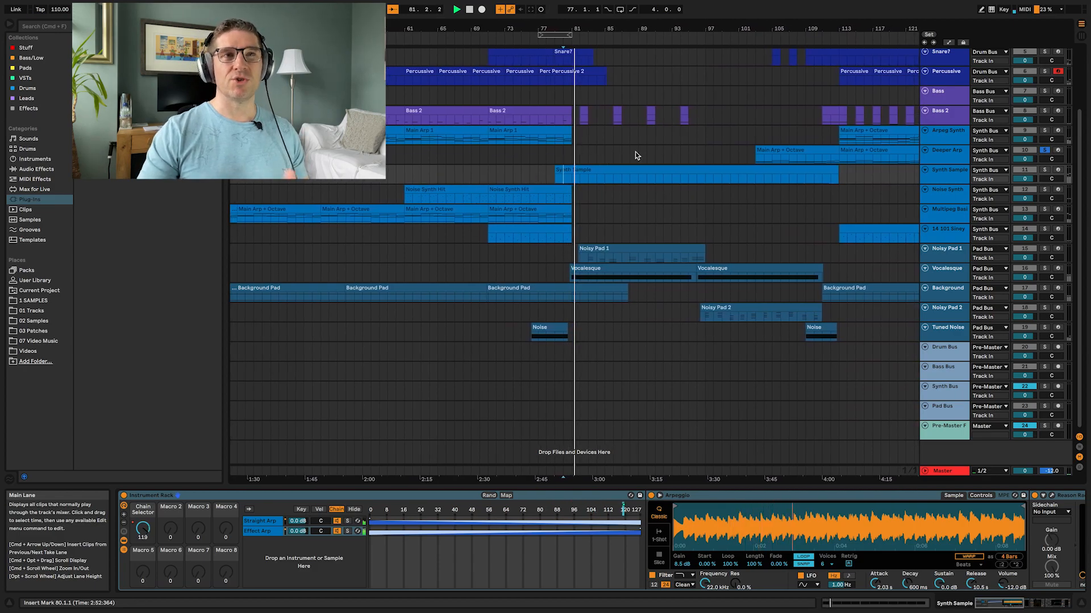
# Step: Solo the Synth Sample track and scroll along its device chain to review the Instrument Rack and effects
pyautogui.click(1044, 170)
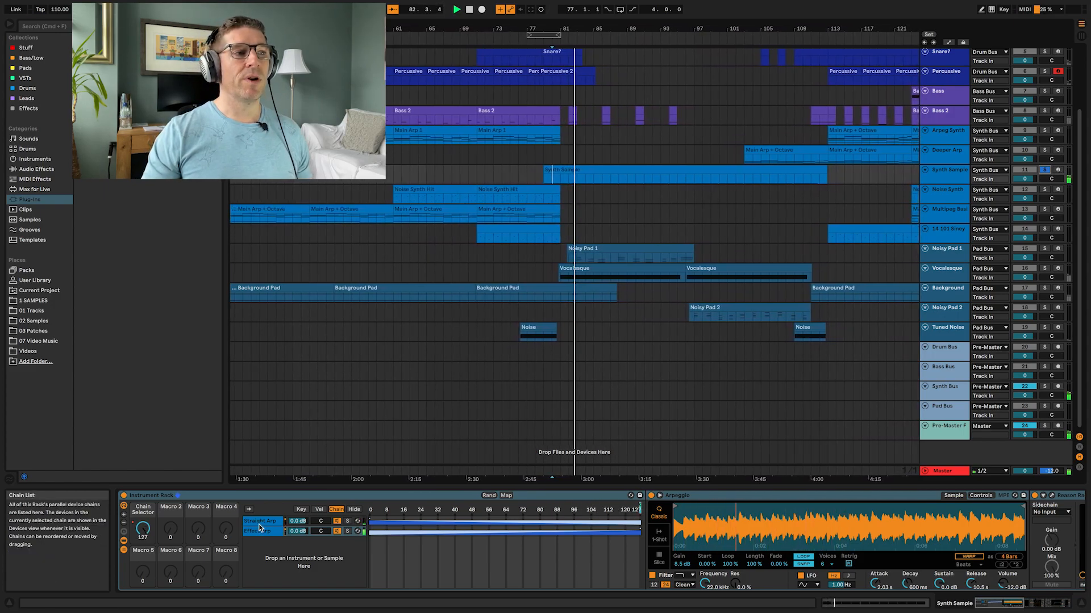
pyautogui.hscroll(5, 672, 547)
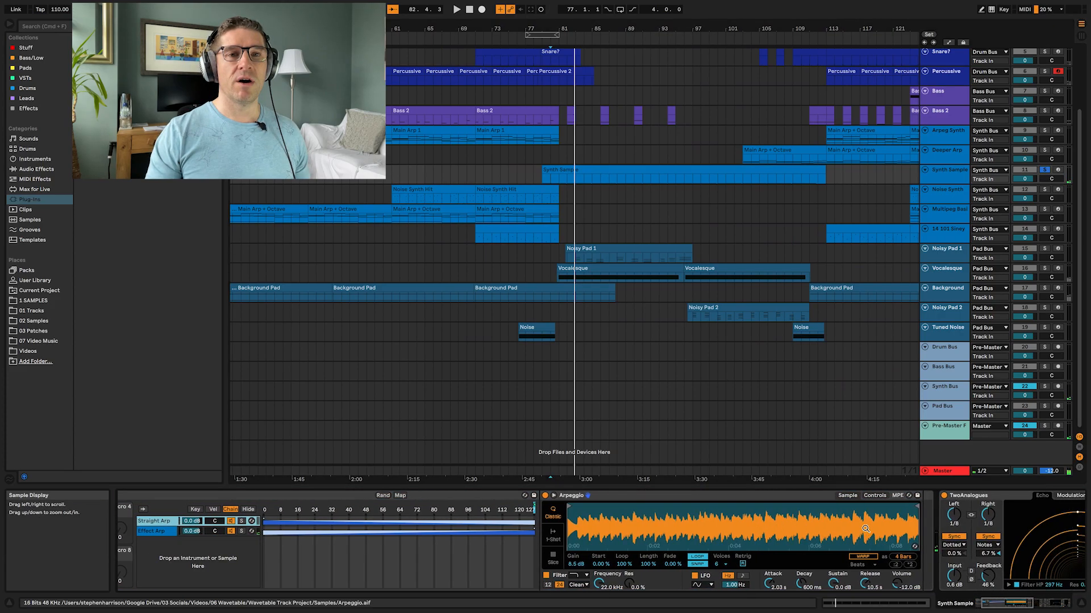
pyautogui.hscroll(-5, 472, 537)
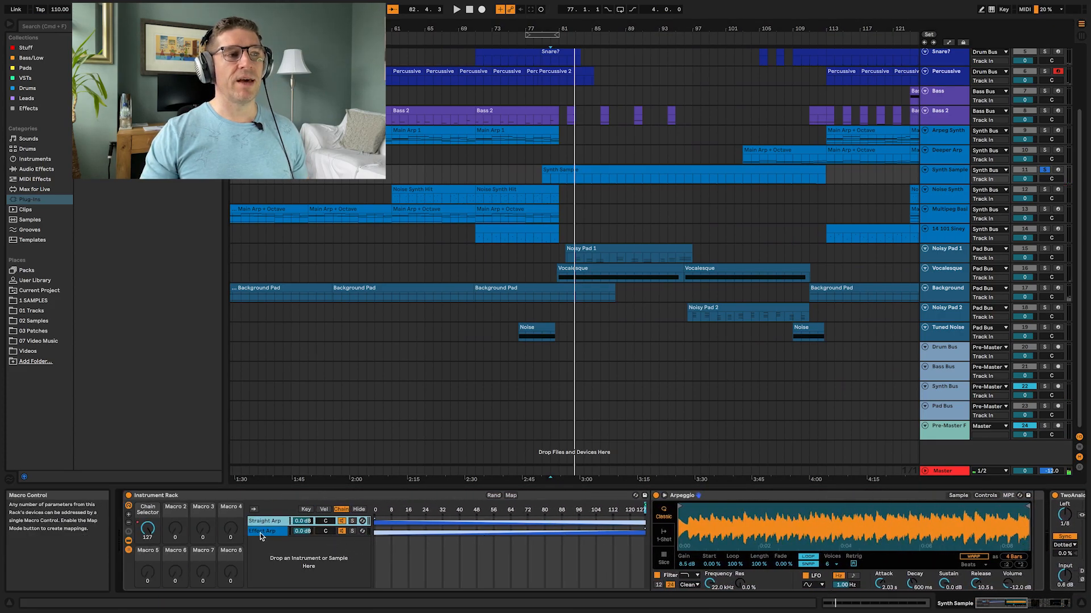
pyautogui.hscroll(5, 778, 531)
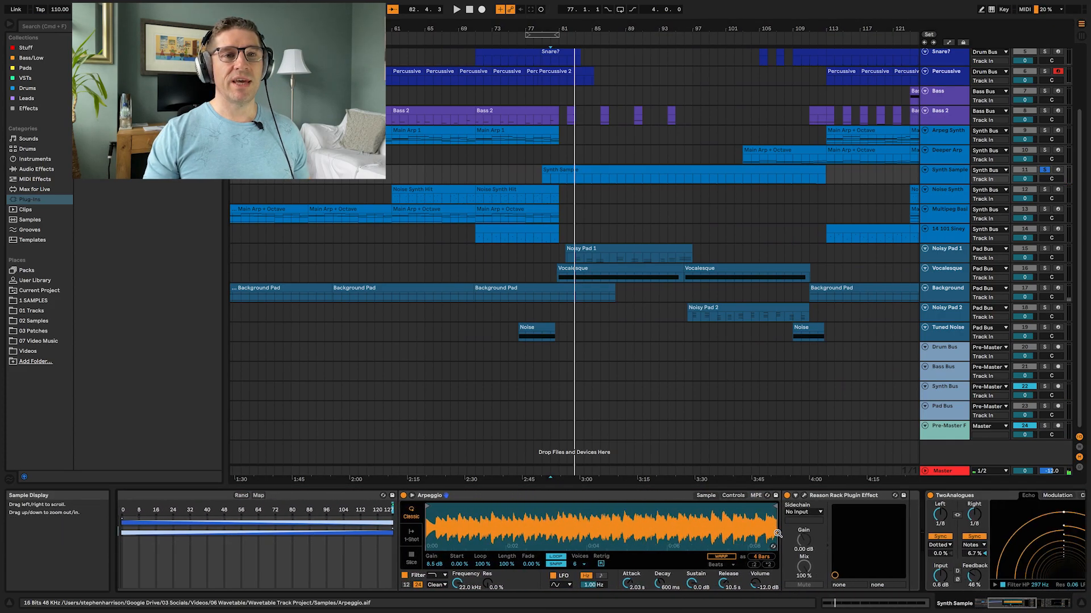
# Step: Open and close the Reason Rack Plugin Effect window, then play the Synth Sample track from bar 79
pyautogui.click(804, 496)
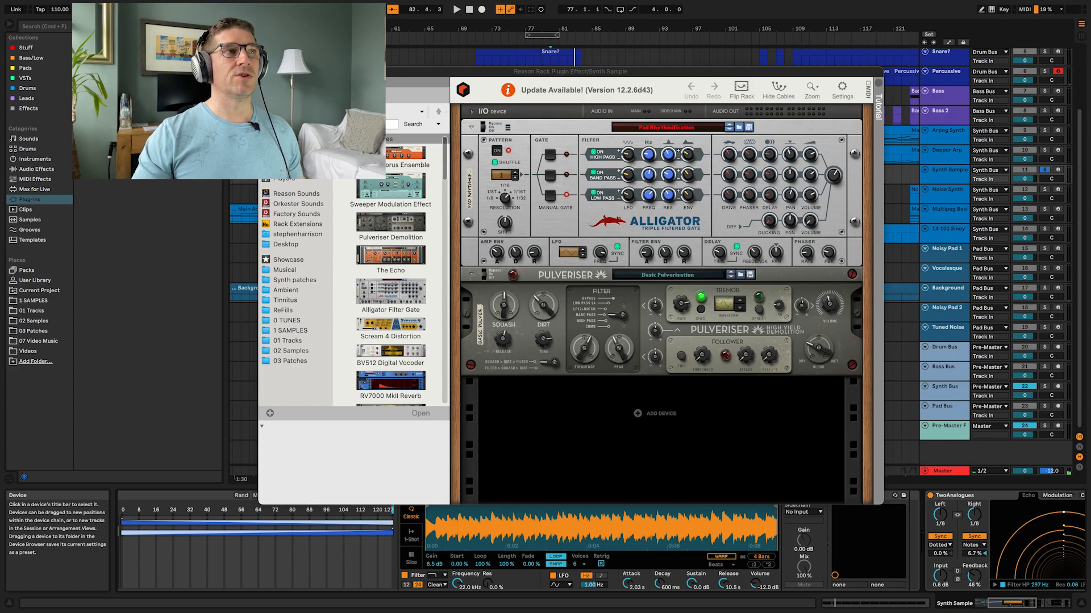
pyautogui.click(265, 71)
pyautogui.click(544, 180)
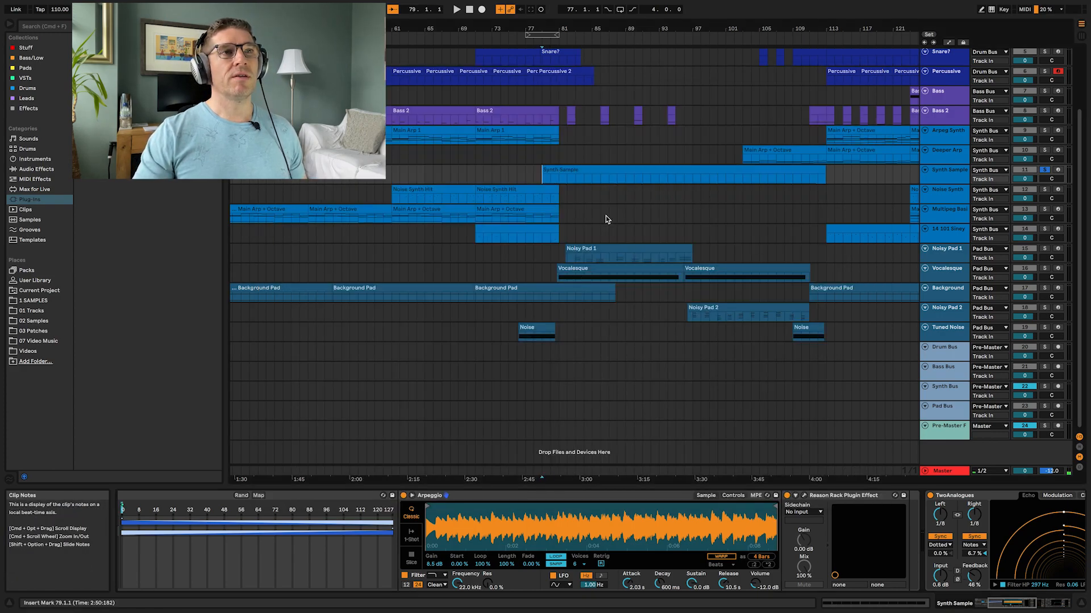
pyautogui.hscroll(-6, 341, 523)
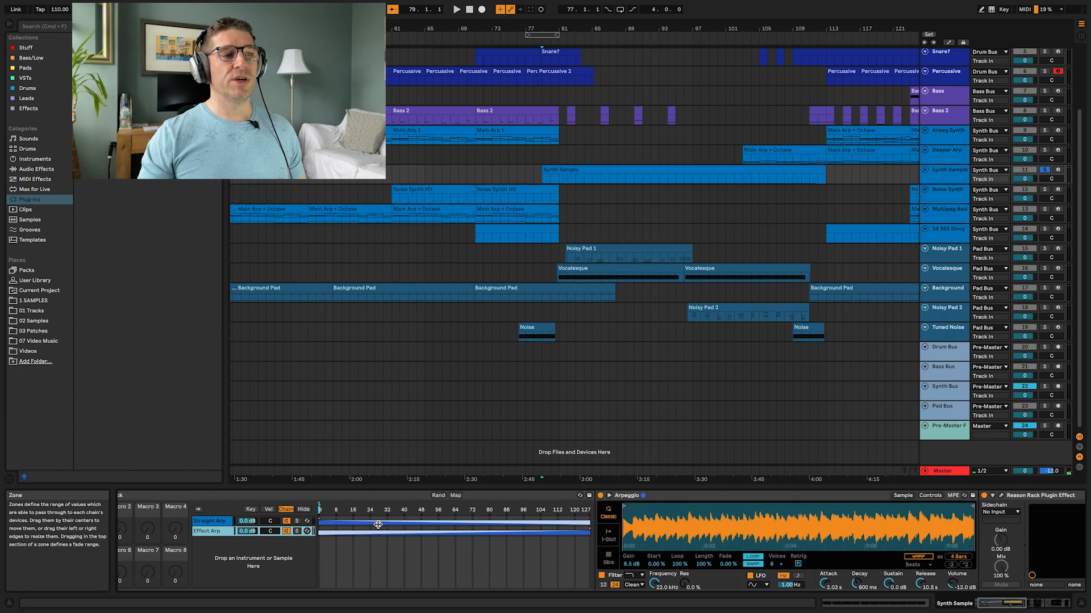
pyautogui.press('space')
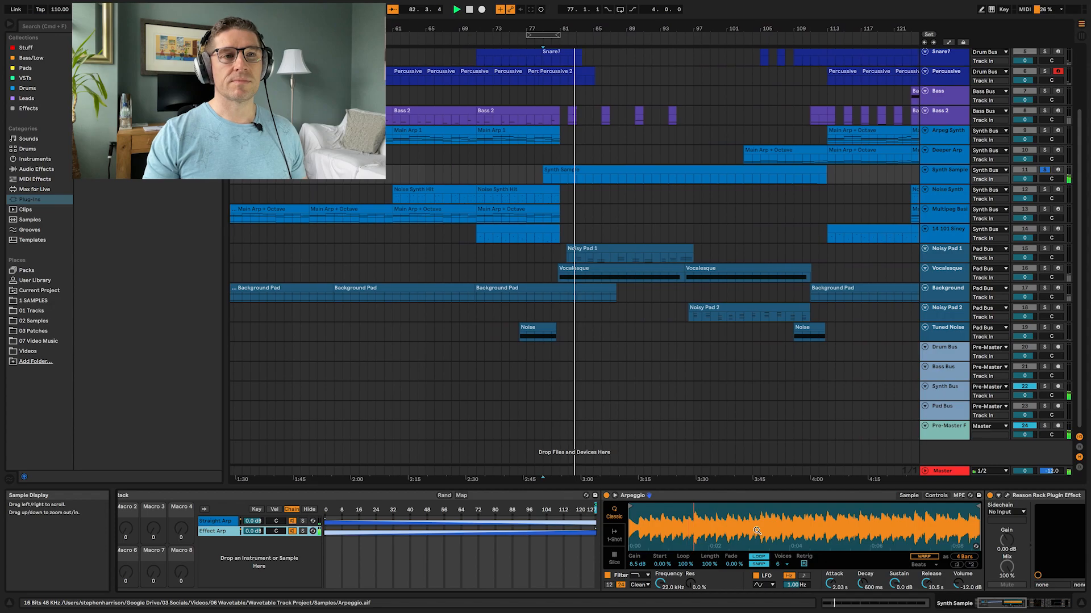
# Step: Select and solo the Noise Synth Hit track, then play and stop it
pyautogui.click(946, 195)
pyautogui.click(1044, 190)
pyautogui.press('space')
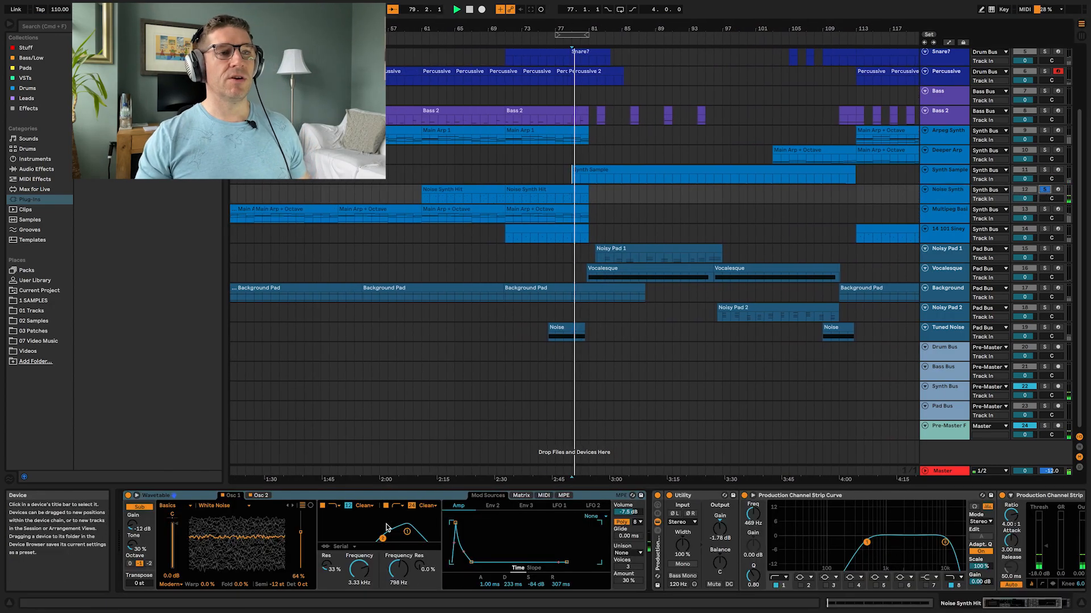
pyautogui.press('space')
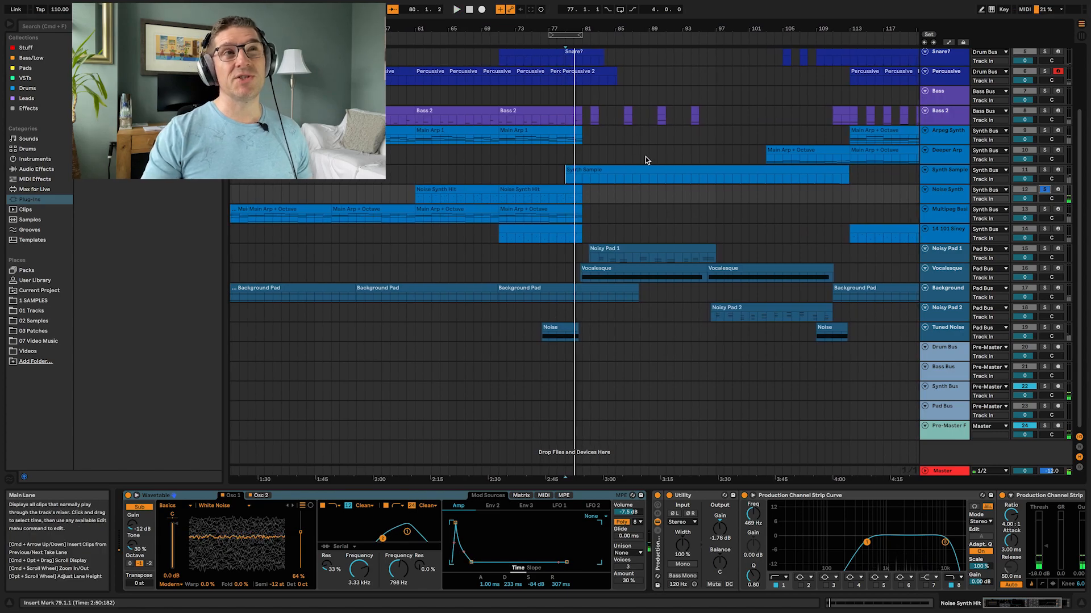
# Step: Set the playback position near bar 61 on the Noise Synth Hit clip and play the arrangement
pyautogui.click(415, 199)
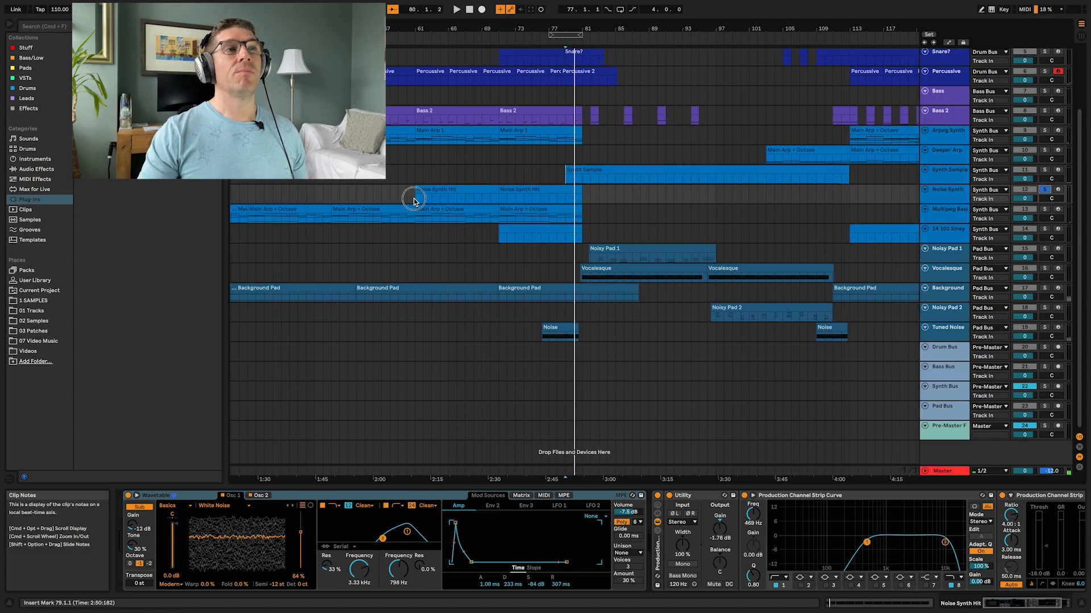
pyautogui.press('space')
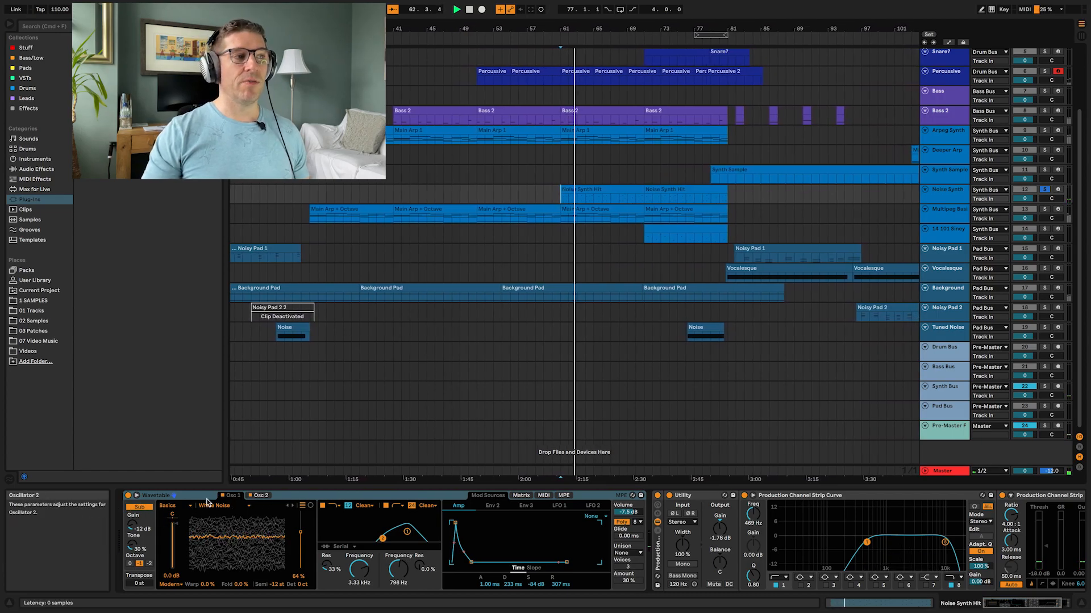
# Step: Expand the Wavetable display and switch both filters off and back on to compare, then stop playback
pyautogui.click(158, 494)
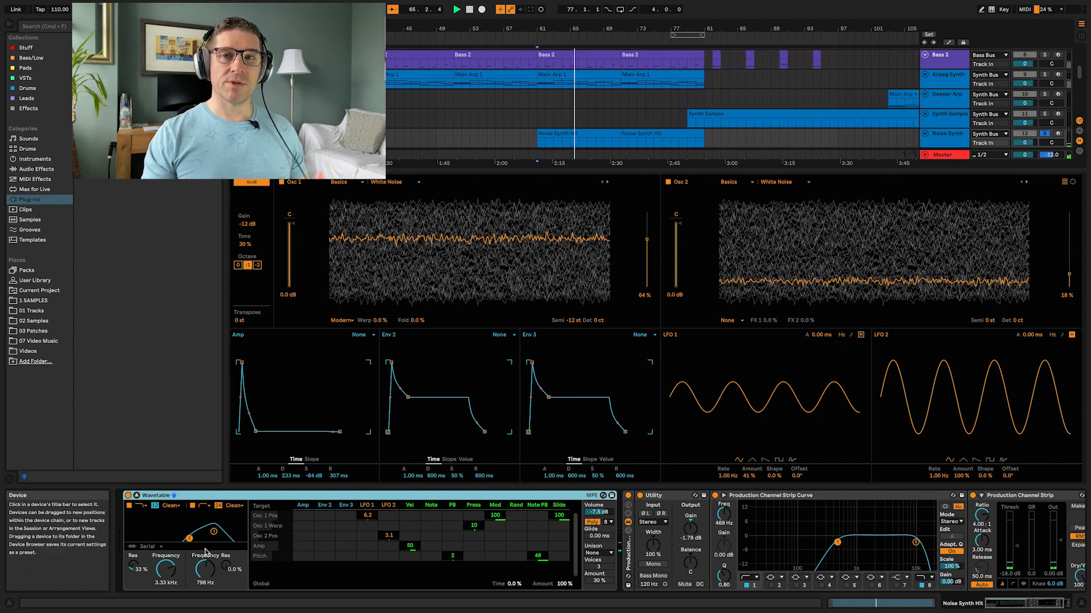
pyautogui.click(129, 505)
pyautogui.click(193, 505)
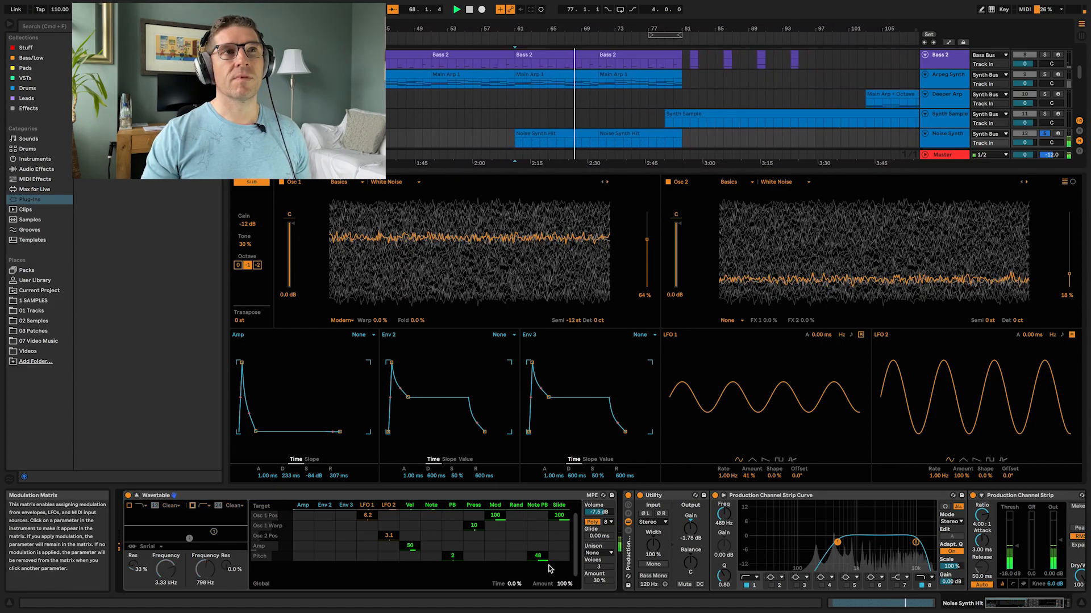
pyautogui.click(129, 506)
pyautogui.click(193, 506)
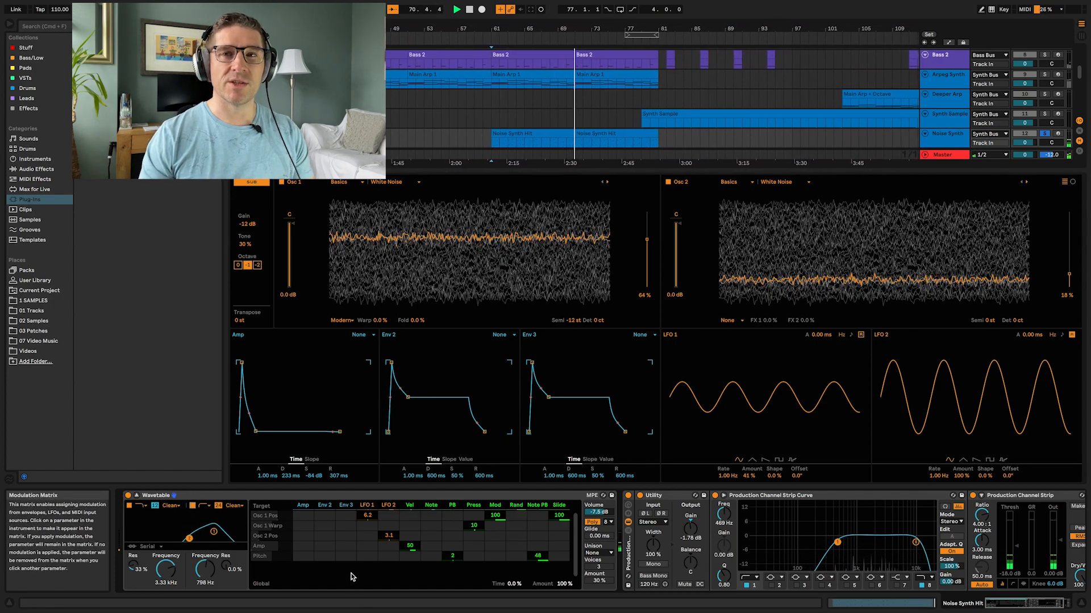
pyautogui.press('space')
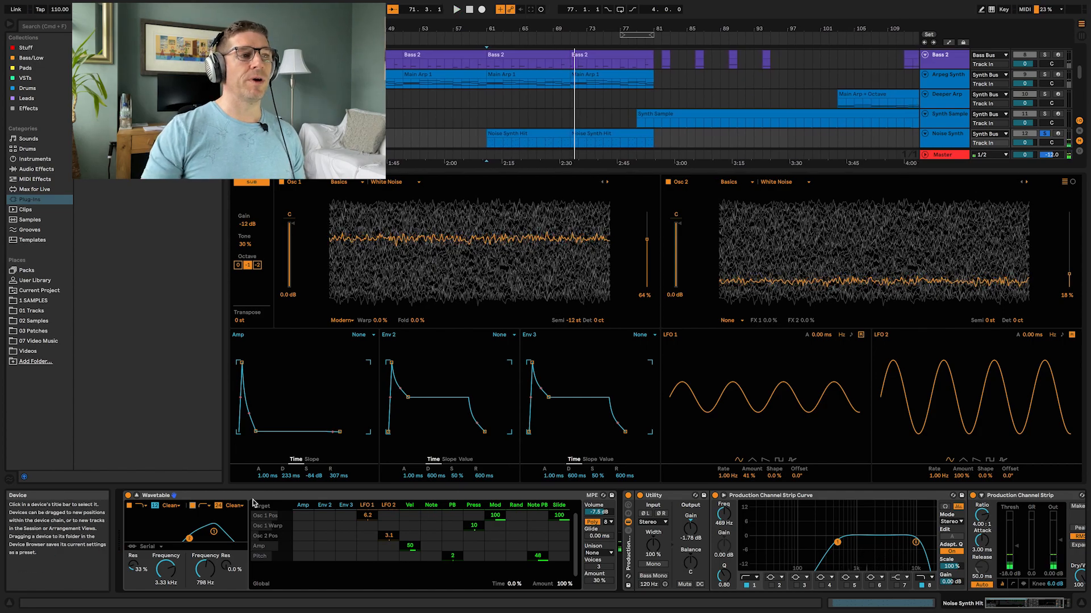
# Step: Select the Multipeg Basic track, set playback near bar 51, and play and stop the arrangement
pyautogui.click(136, 496)
pyautogui.click(949, 210)
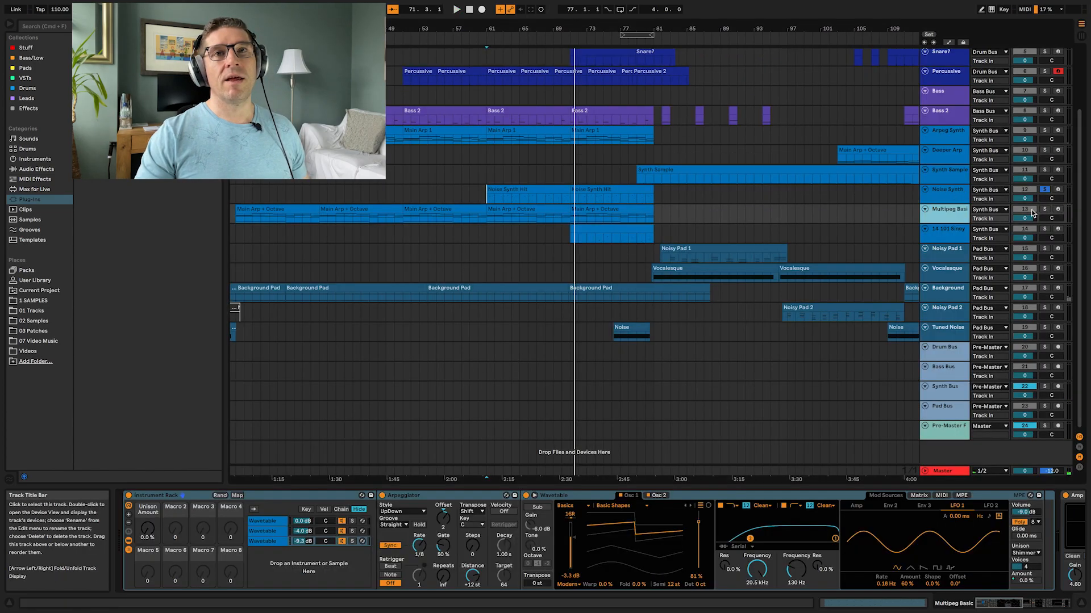
pyautogui.click(406, 219)
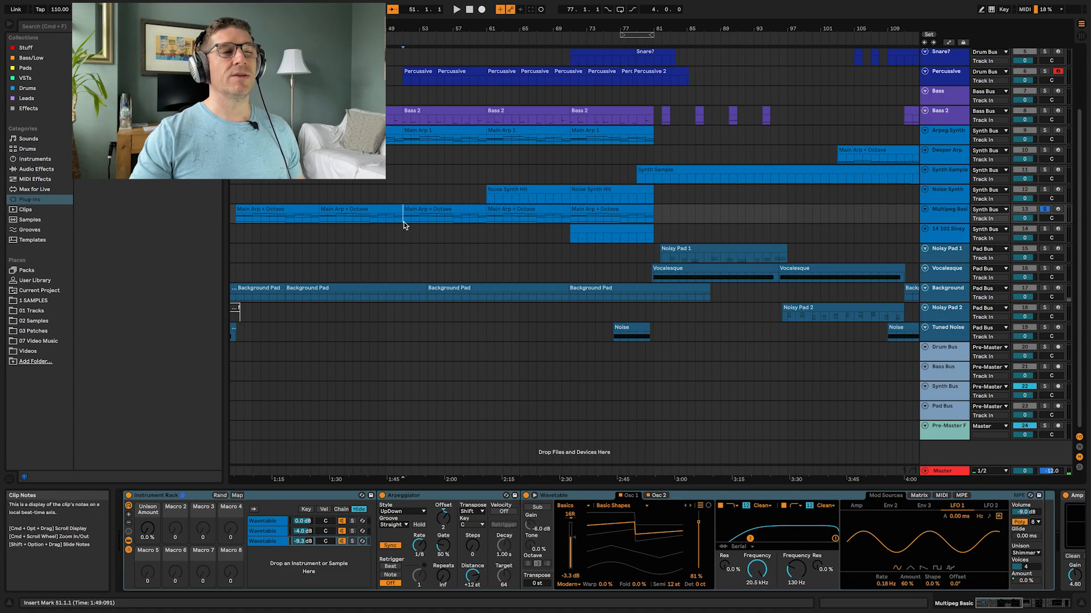
pyautogui.press('space')
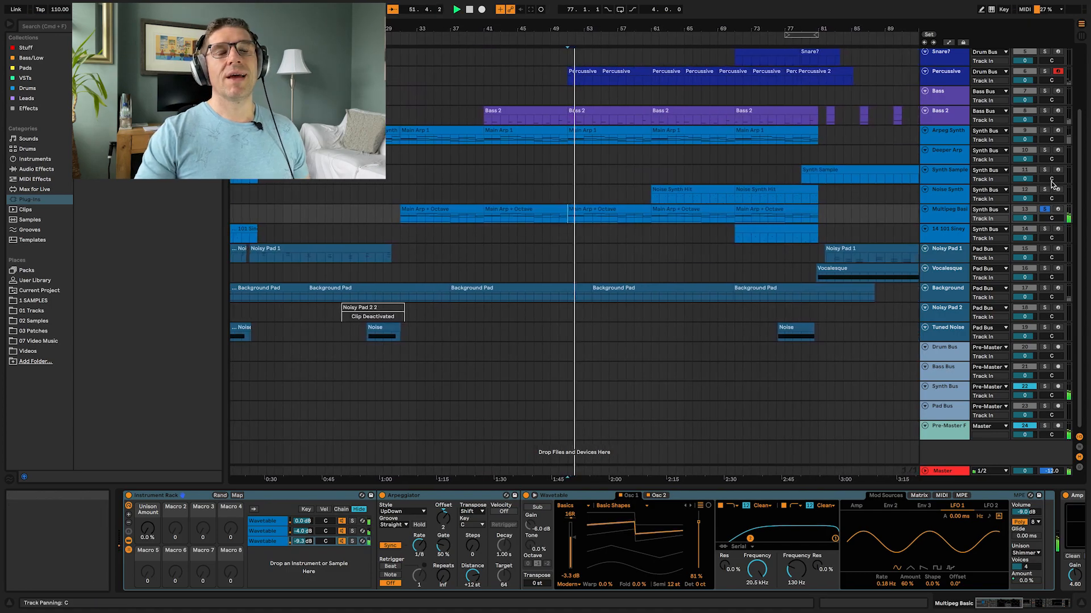
pyautogui.press('space')
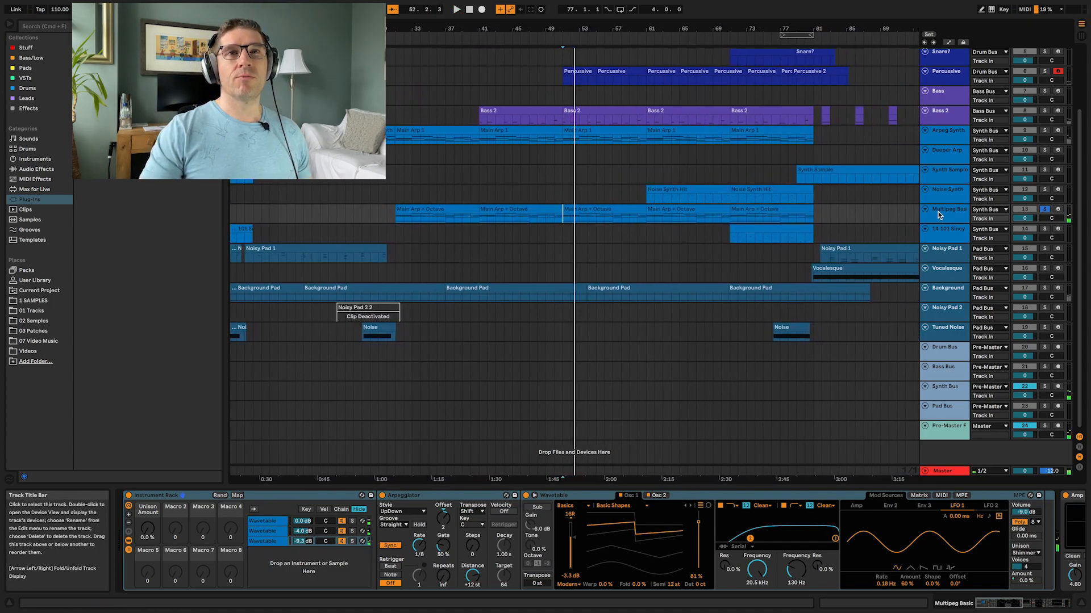
# Step: Select each of the three Wavetable chains in the Instrument Rack and review their expanded Wavetable oscillator settings
pyautogui.click(264, 521)
pyautogui.click(267, 531)
pyautogui.click(272, 541)
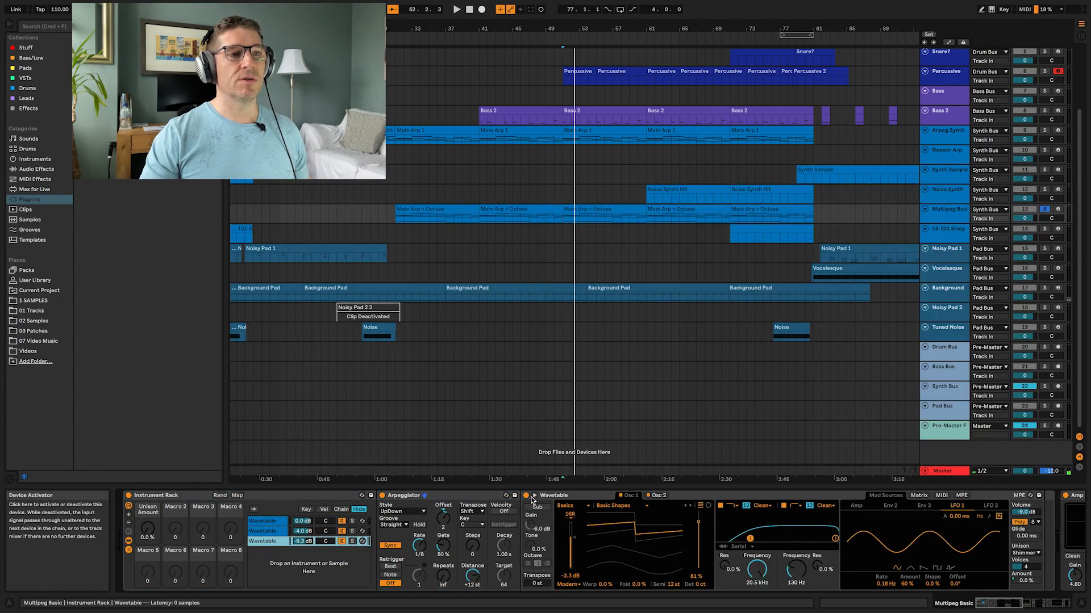
pyautogui.click(534, 496)
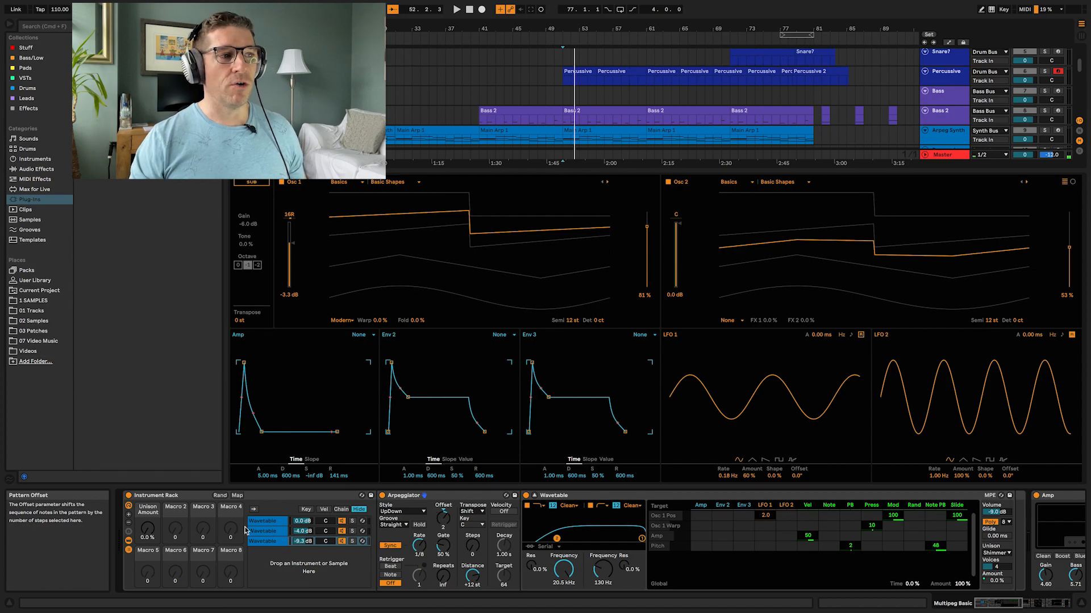
pyautogui.click(276, 522)
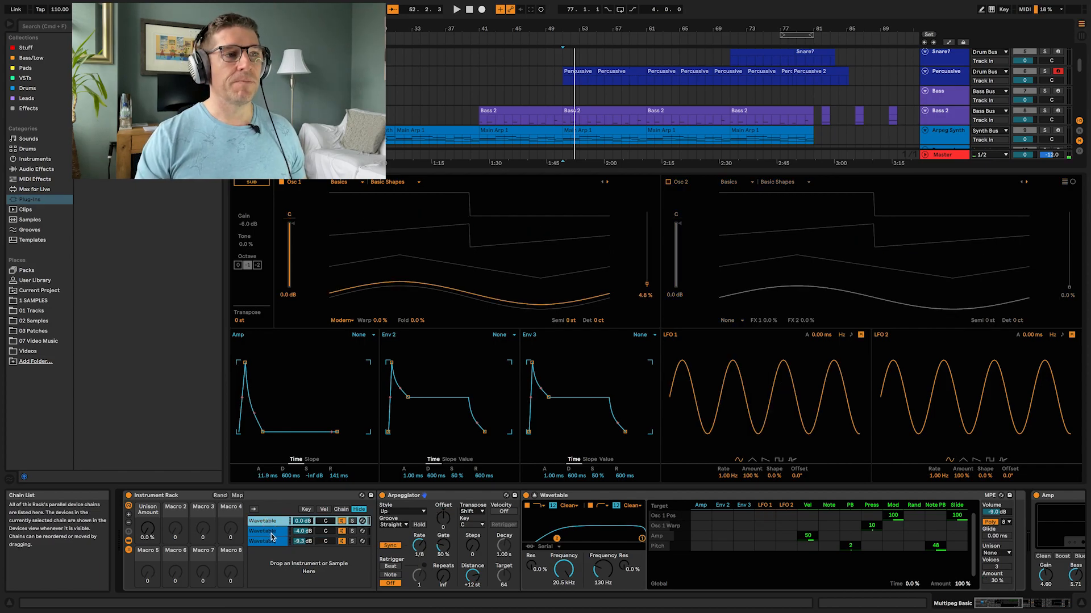
pyautogui.click(271, 535)
pyautogui.click(273, 524)
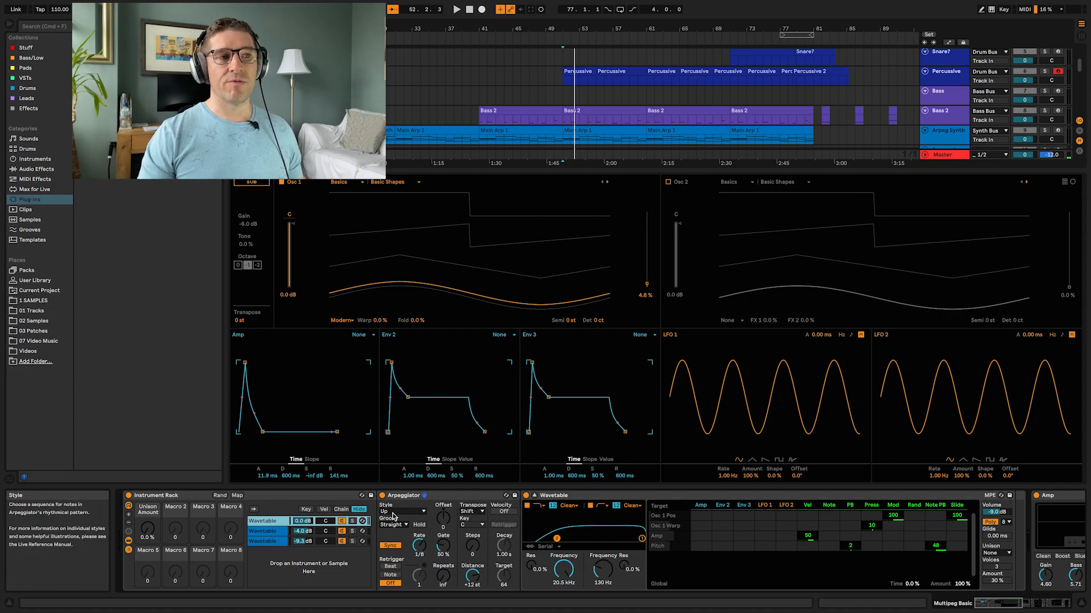
pyautogui.click(269, 532)
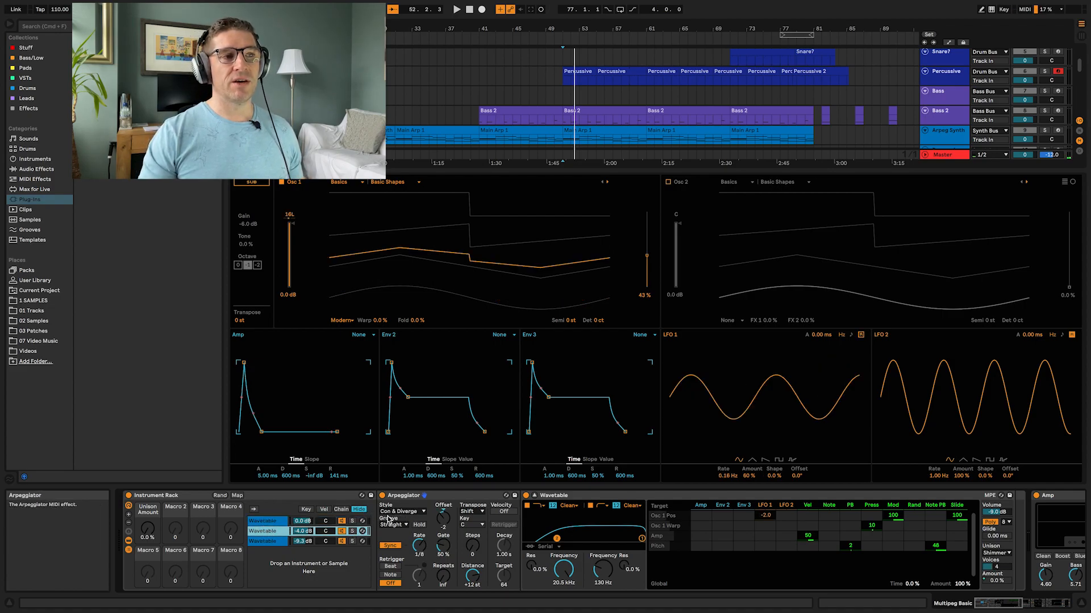
pyautogui.click(271, 542)
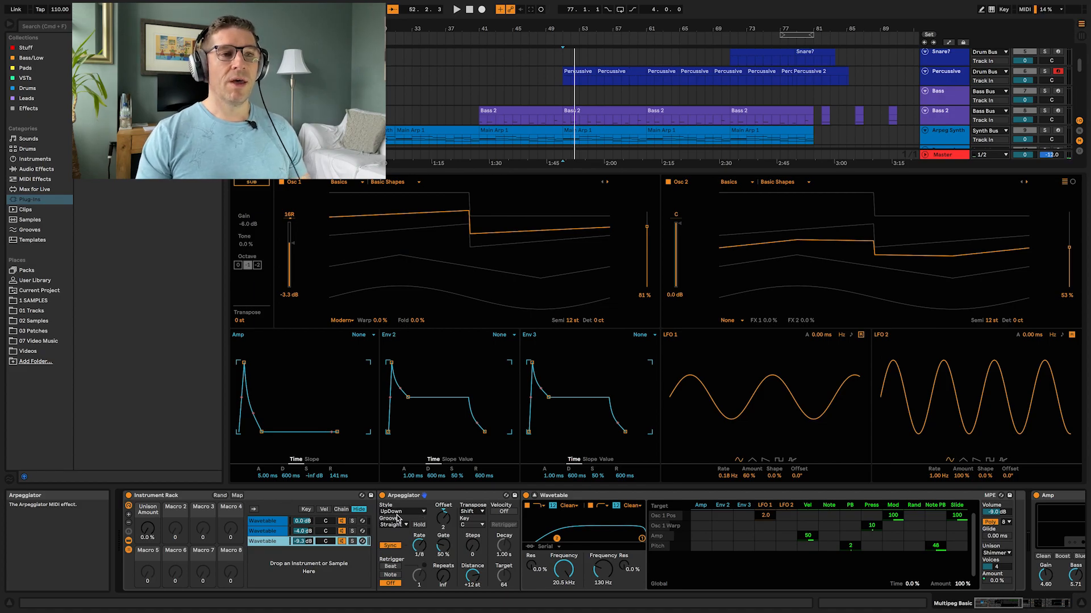
pyautogui.click(267, 532)
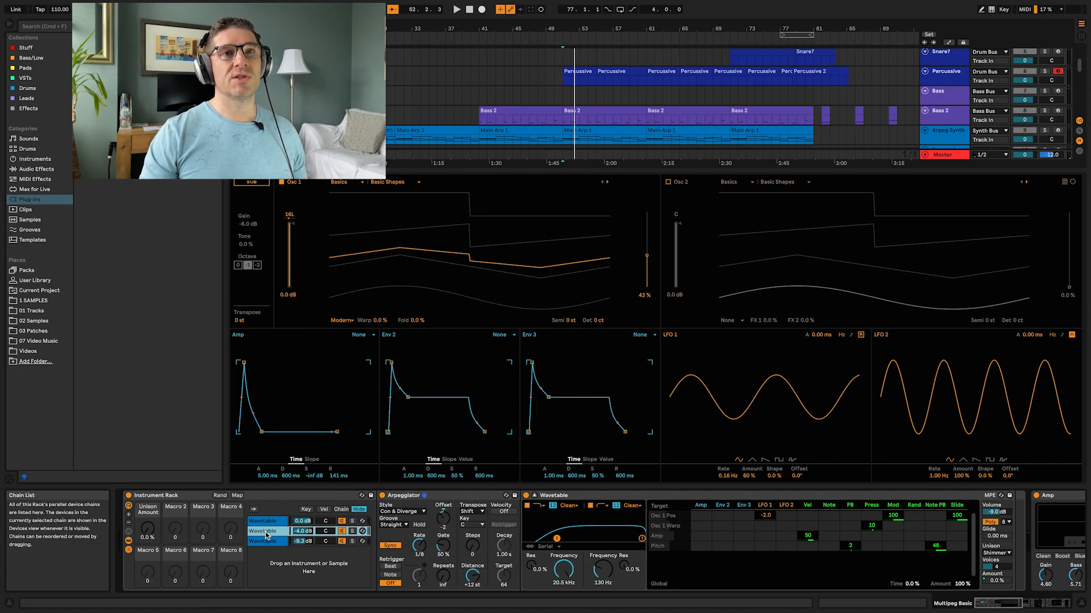
pyautogui.click(267, 523)
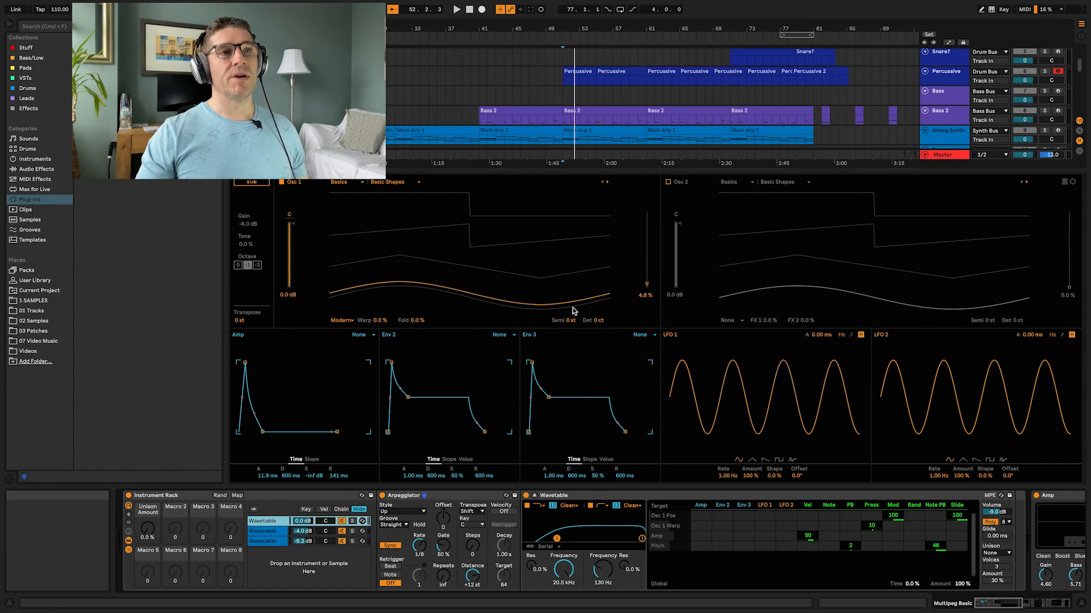
pyautogui.click(274, 543)
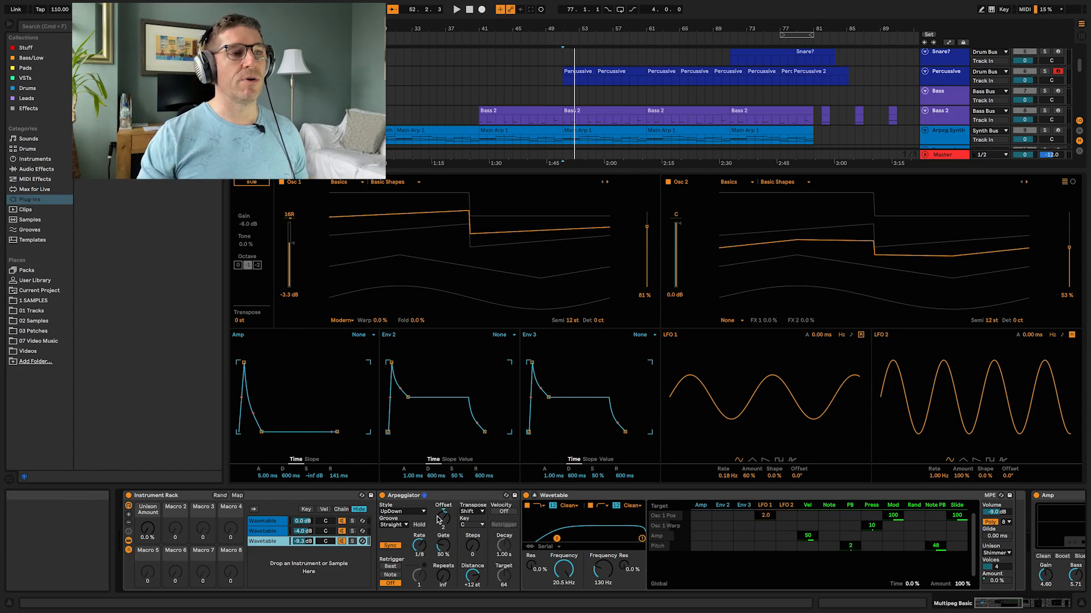
# Step: Play the arrangement while scrolling along the Multipeg Basic device chain to the Amp effect and resizing the Wavetable display
pyautogui.press('space')
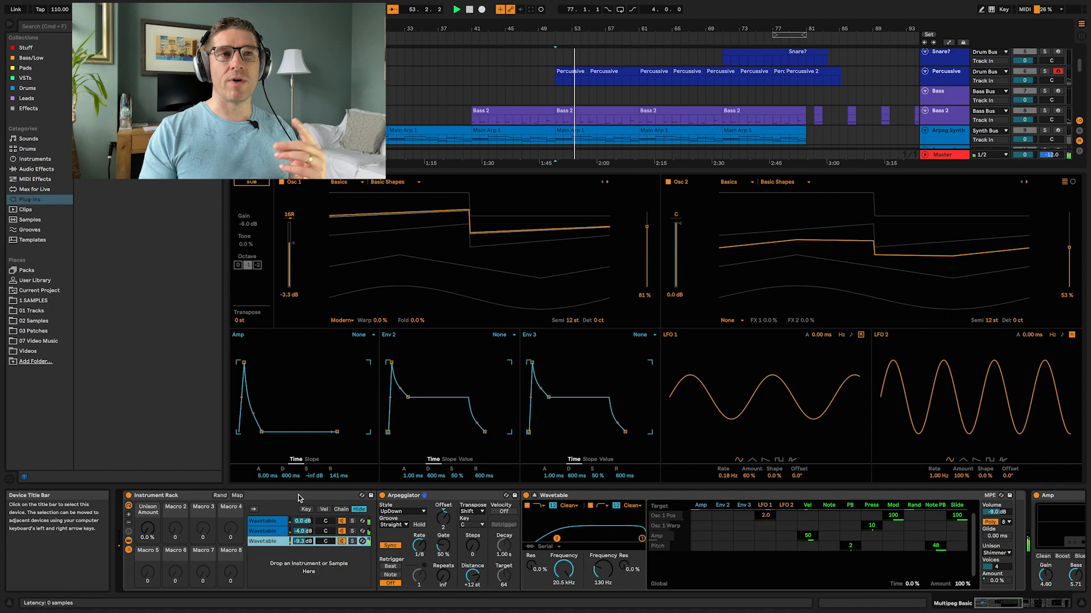
pyautogui.hscroll(1, 299, 498)
pyautogui.hscroll(6, 298, 496)
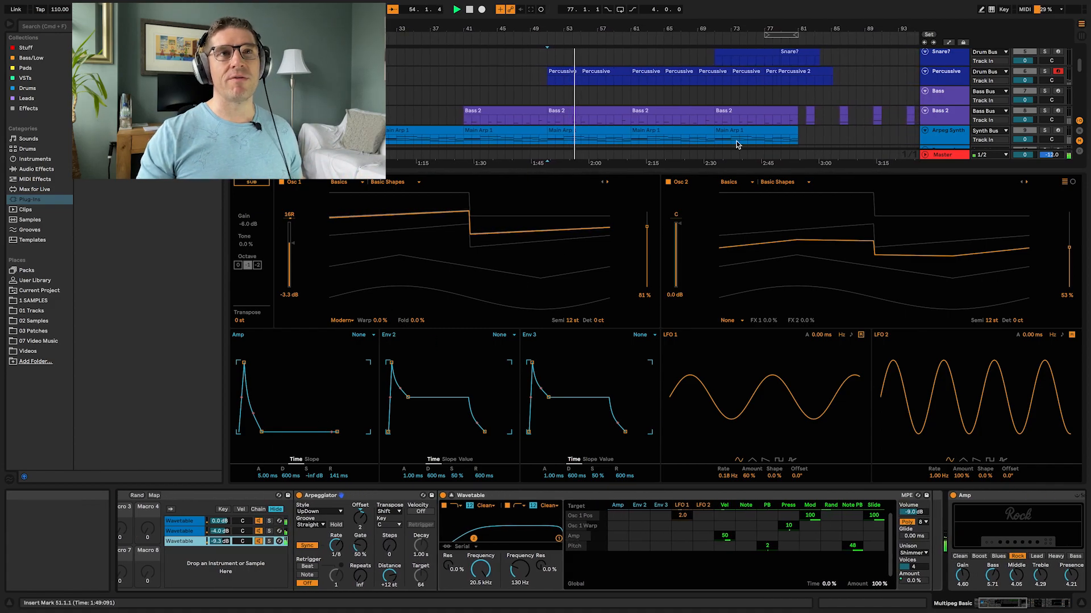
pyautogui.moveTo(825, 172); pyautogui.dragTo(840, 252)
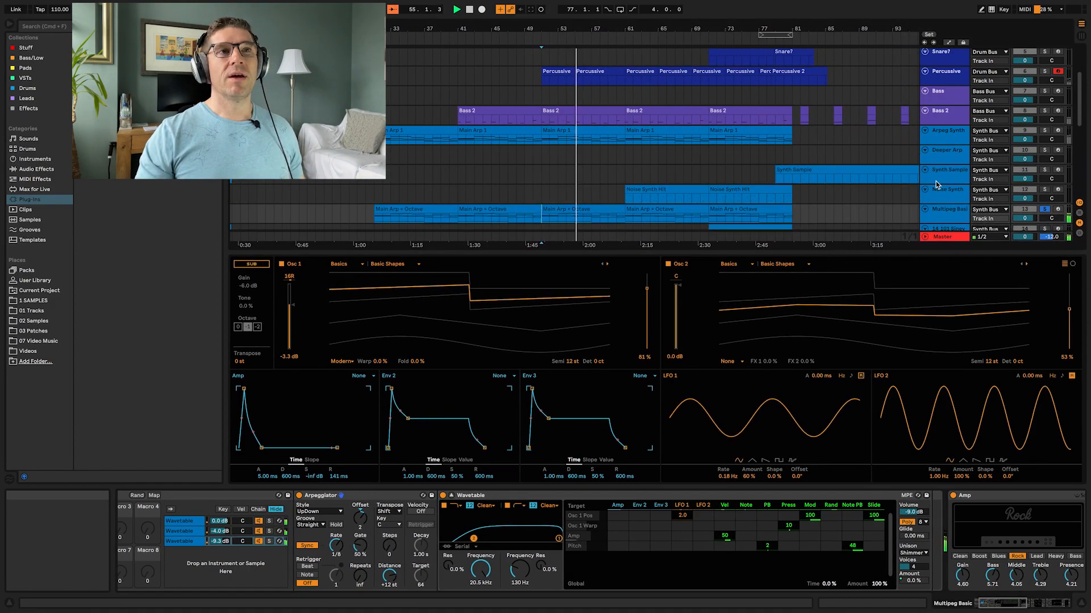
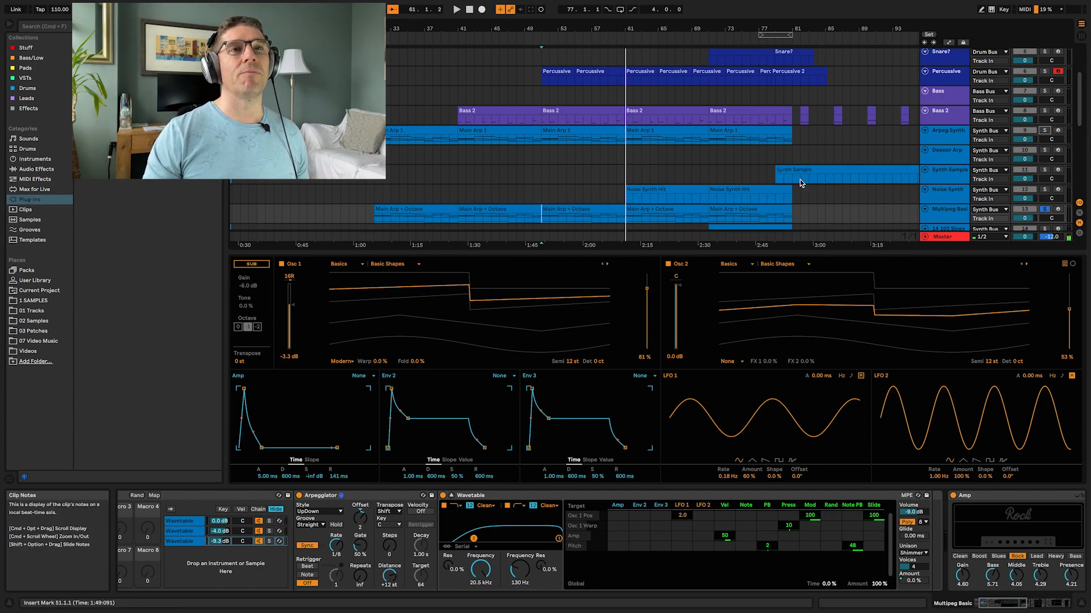
# Step: Select the 14 101 Siney track and set the insert mark at bar 71 in its lane
pyautogui.scroll(-3, 799, 179)
pyautogui.click(944, 172)
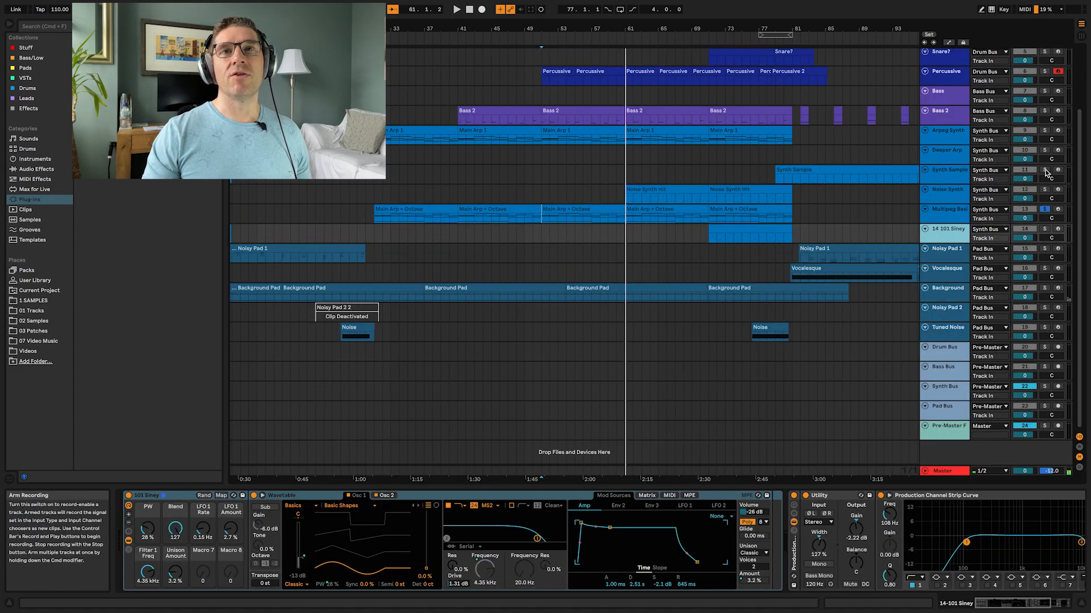
pyautogui.click(711, 239)
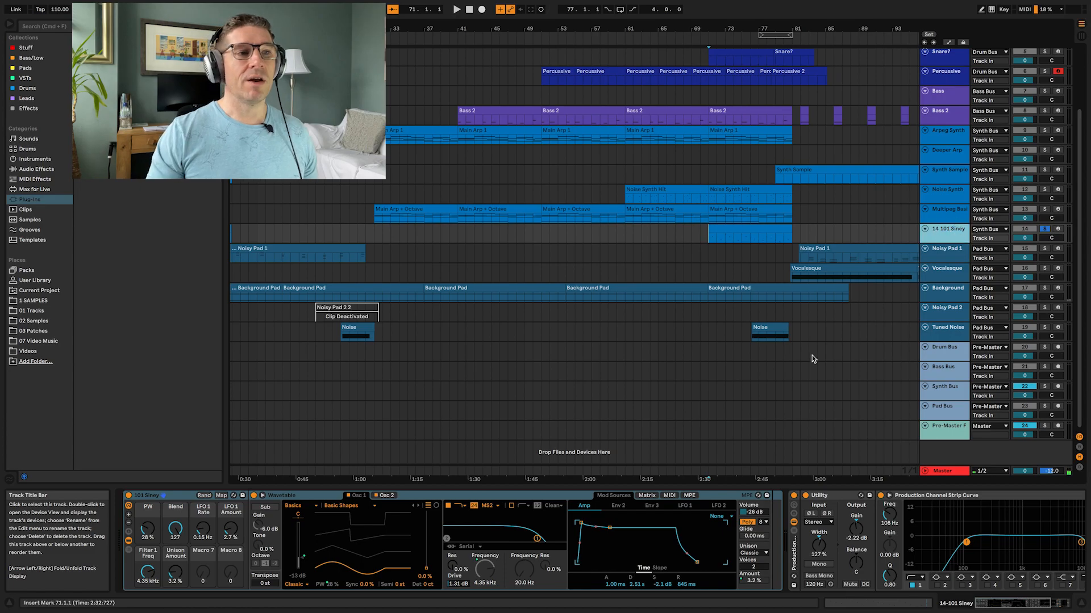
# Step: Expand and enlarge the 101 Siney Wavetable display, then start playback
pyautogui.click(262, 496)
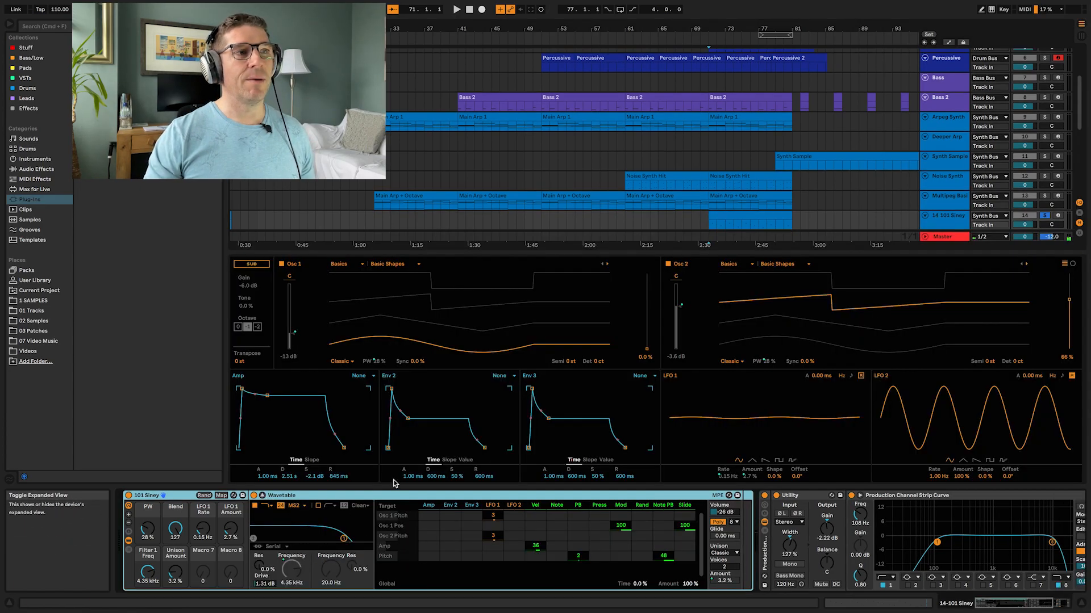
pyautogui.moveTo(492, 253); pyautogui.dragTo(496, 217)
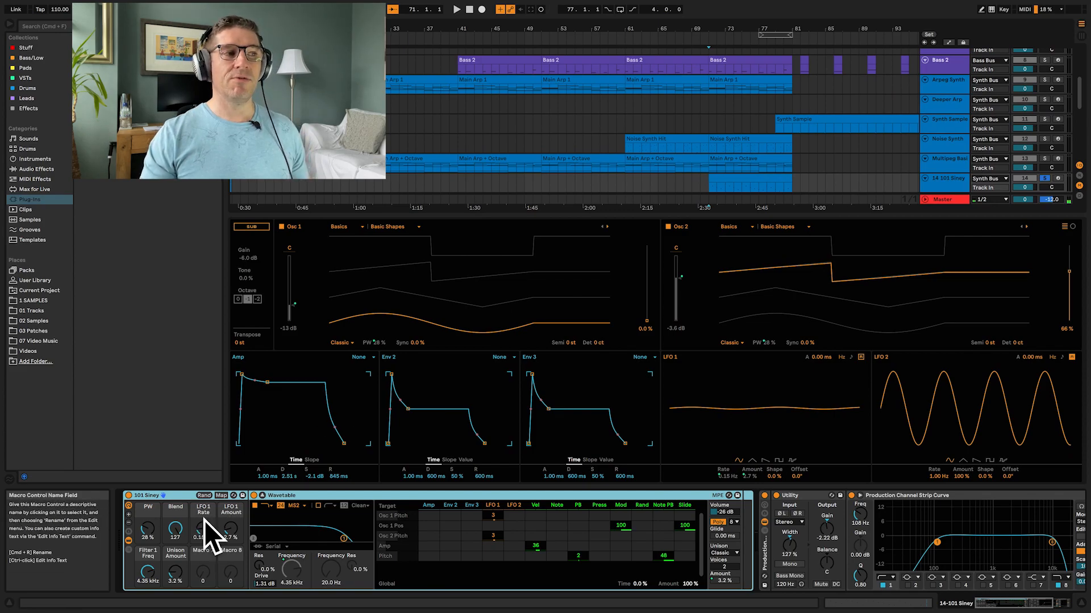
pyautogui.press('space')
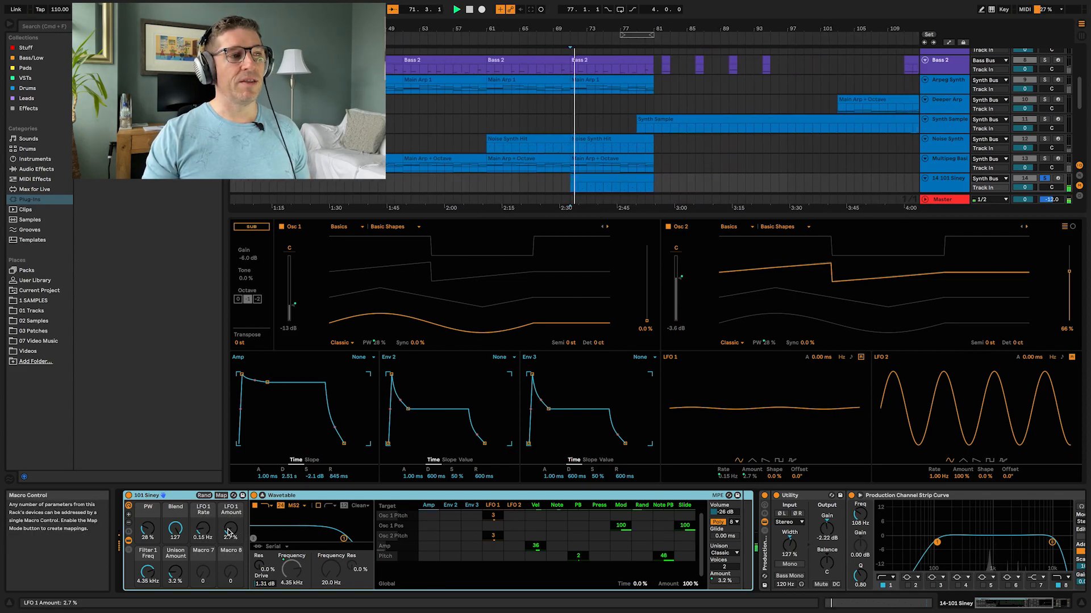
# Step: Set the rack's LFO 1 Amount macro to 1.9 % and the PW macro to 21 % while listening
pyautogui.moveTo(228, 532); pyautogui.dragTo(231, 526)
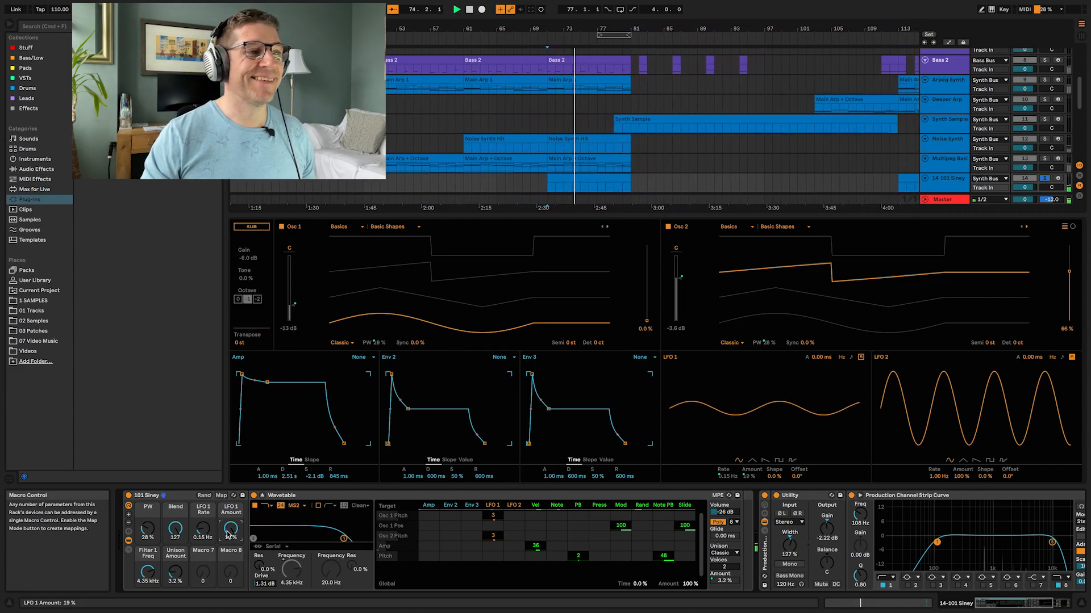
pyautogui.moveTo(228, 534); pyautogui.dragTo(228, 549)
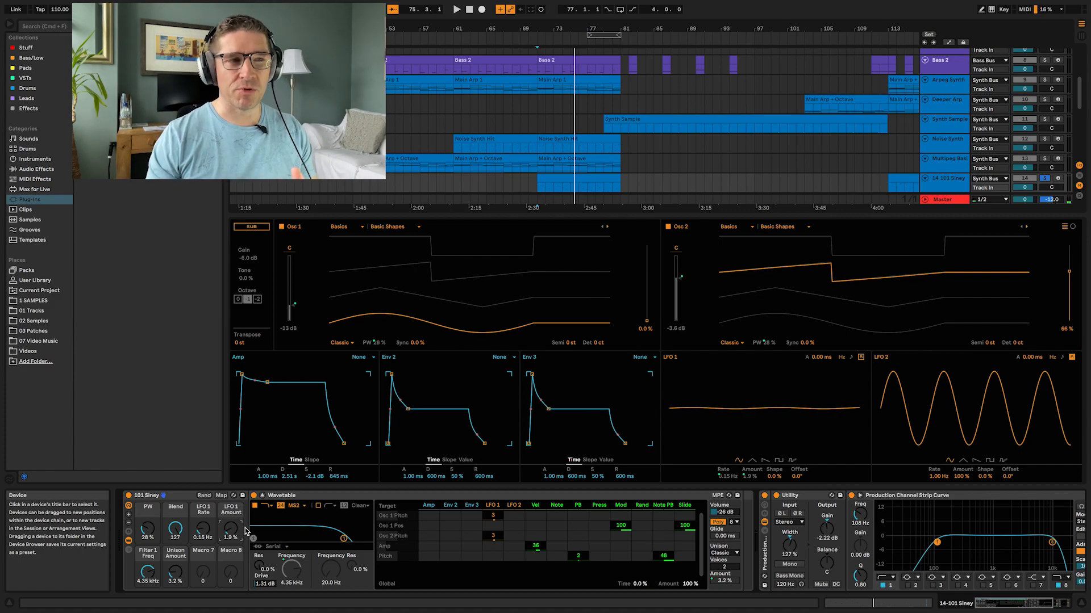
pyautogui.moveTo(147, 528); pyautogui.dragTo(147, 533)
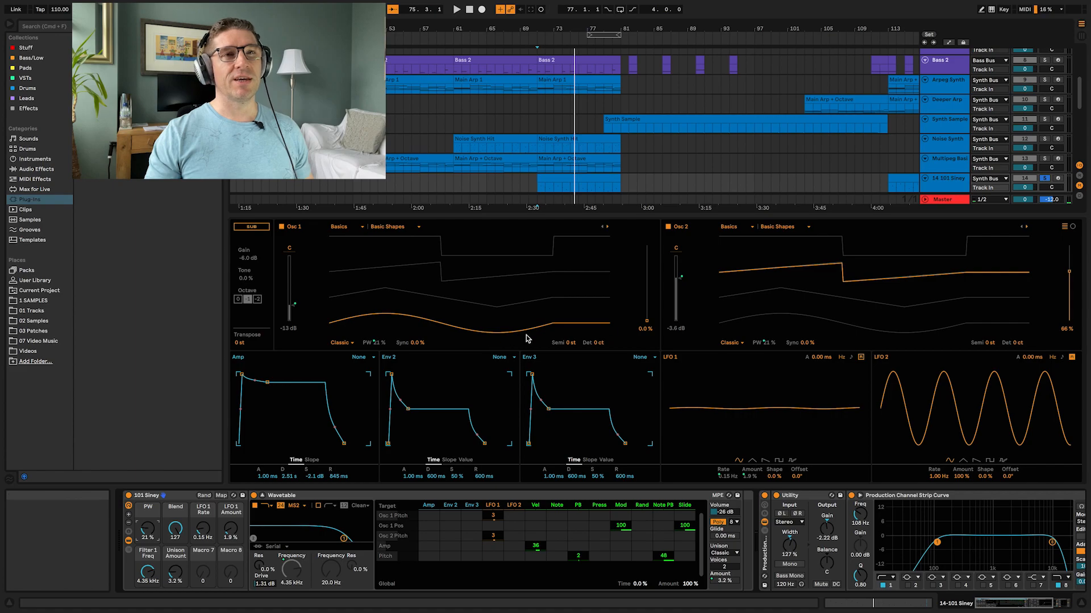
pyautogui.moveTo(175, 529)
pyautogui.mouseDown()
pyautogui.moveTo(175, 598)
pyautogui.moveTo(175, 531)
pyautogui.mouseUp()
# Step: Restart playback and set the Unison Amount macro to 5.1 %
pyautogui.press('space')
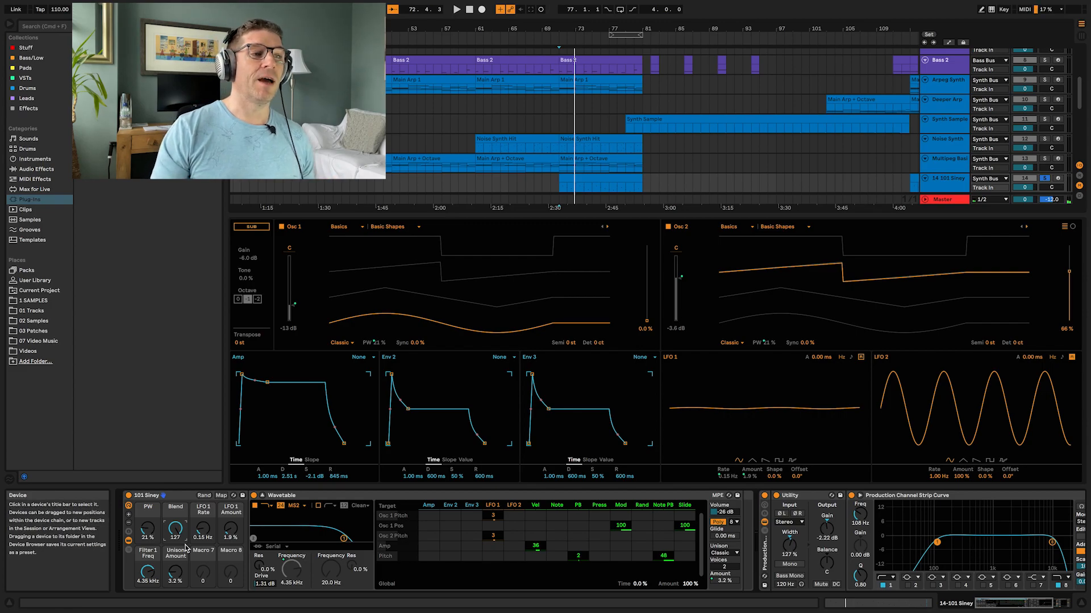
pyautogui.press('space')
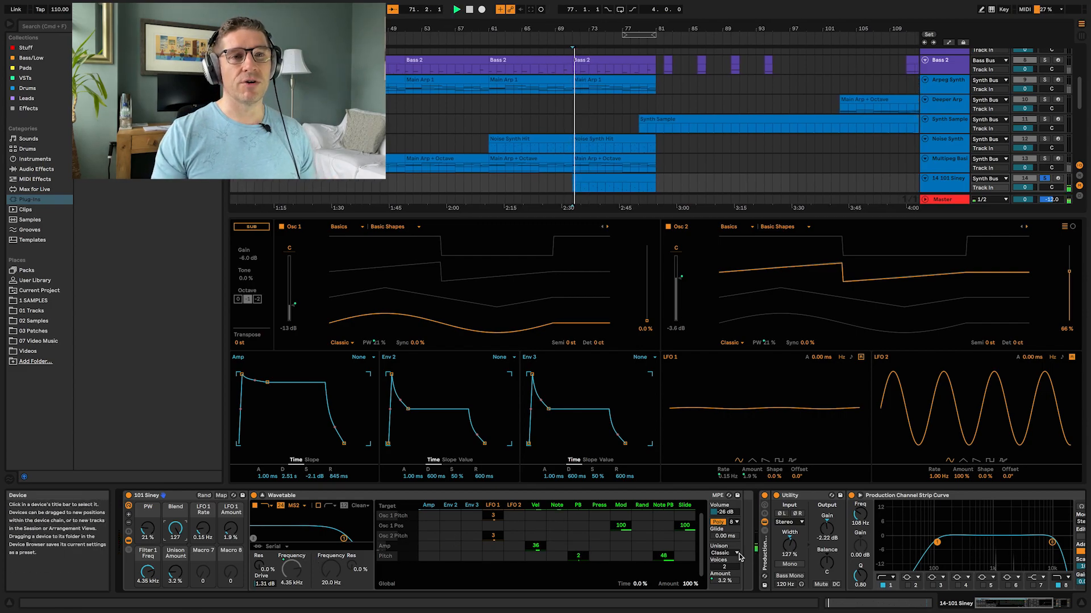
pyautogui.moveTo(175, 572); pyautogui.dragTo(176, 575)
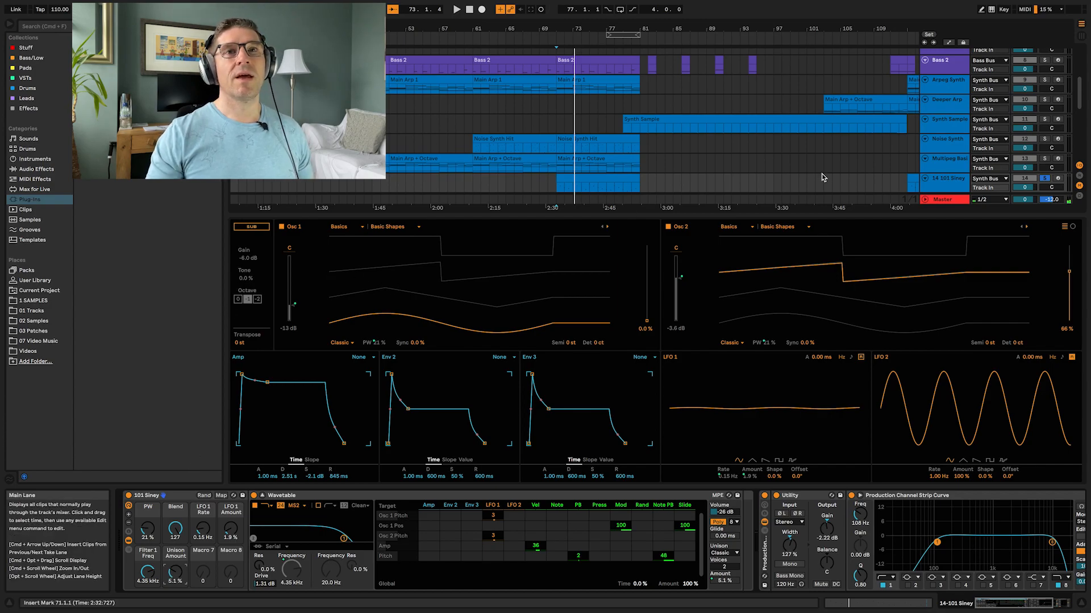
# Step: Collapse the Wavetable view, select the Synth Bus track, and select its A Bit Warmer and Boost and Crunch devices
pyautogui.click(262, 495)
pyautogui.click(672, 394)
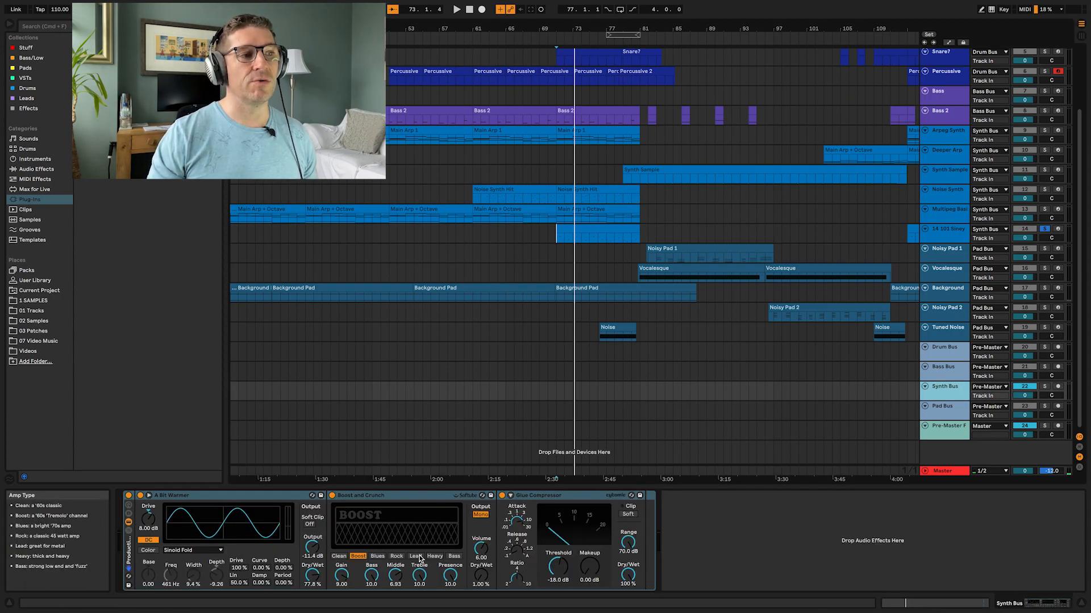
pyautogui.click(211, 497)
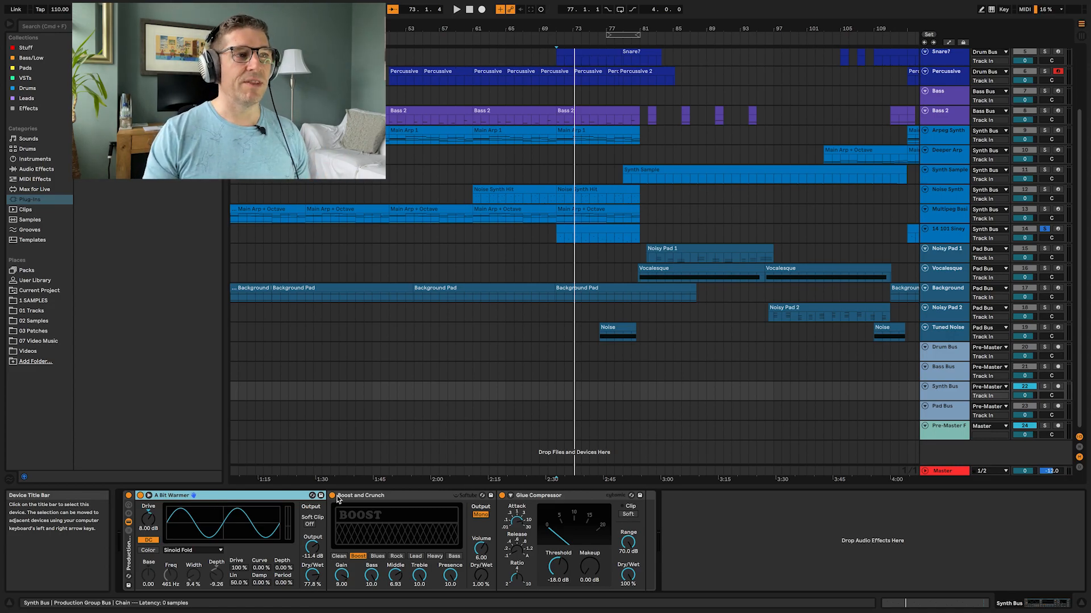
pyautogui.click(415, 497)
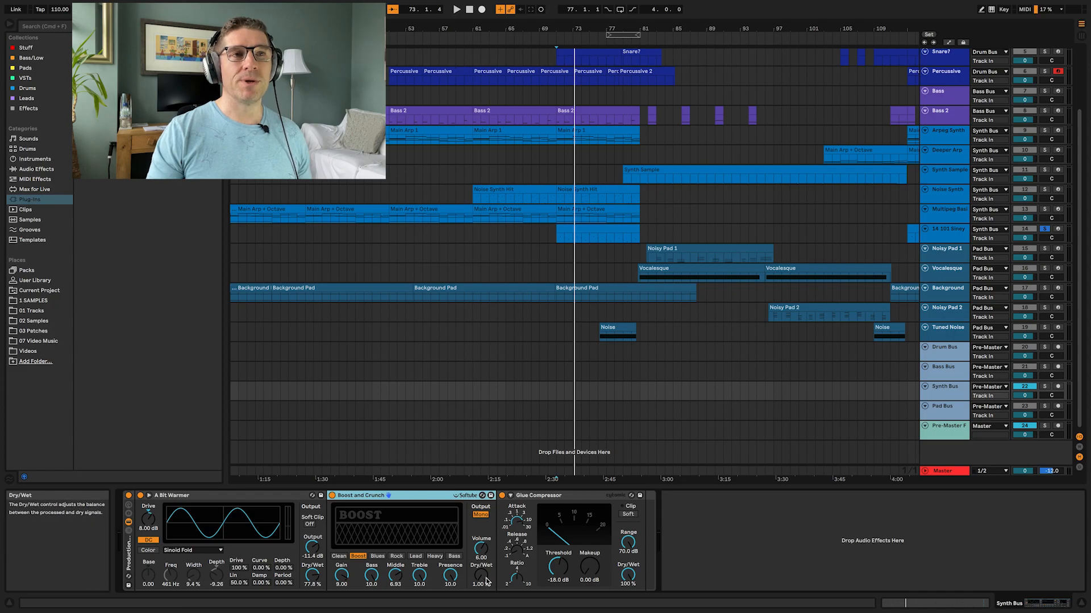
# Step: Solo the Synth Bus, play it, and bypass then re-enable Boost and Crunch, touching its Dry/Wet control
pyautogui.click(1044, 386)
pyautogui.press('space')
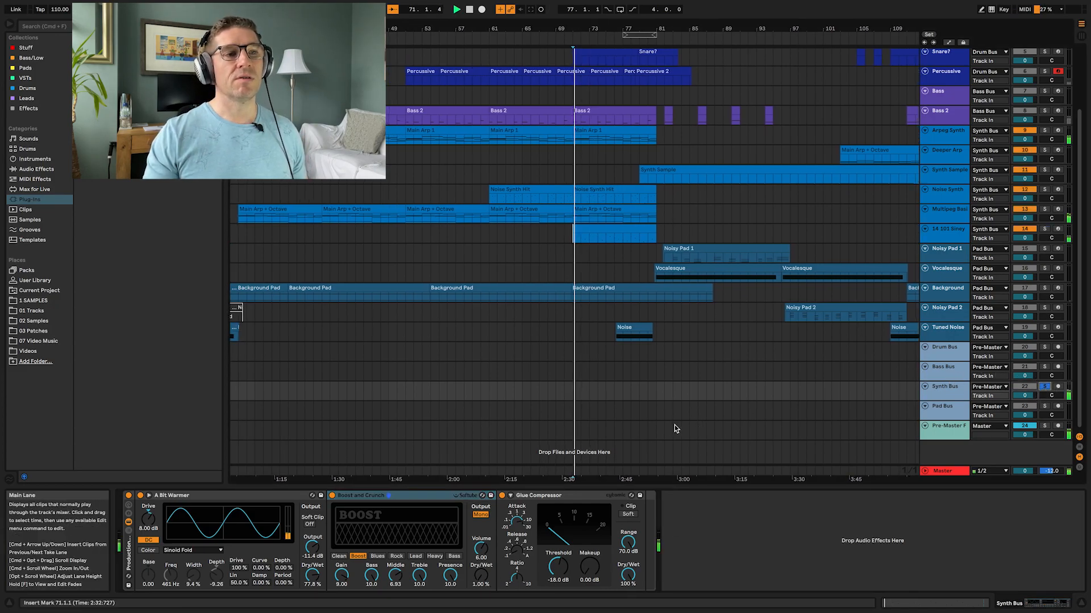
pyautogui.click(332, 496)
pyautogui.click(332, 495)
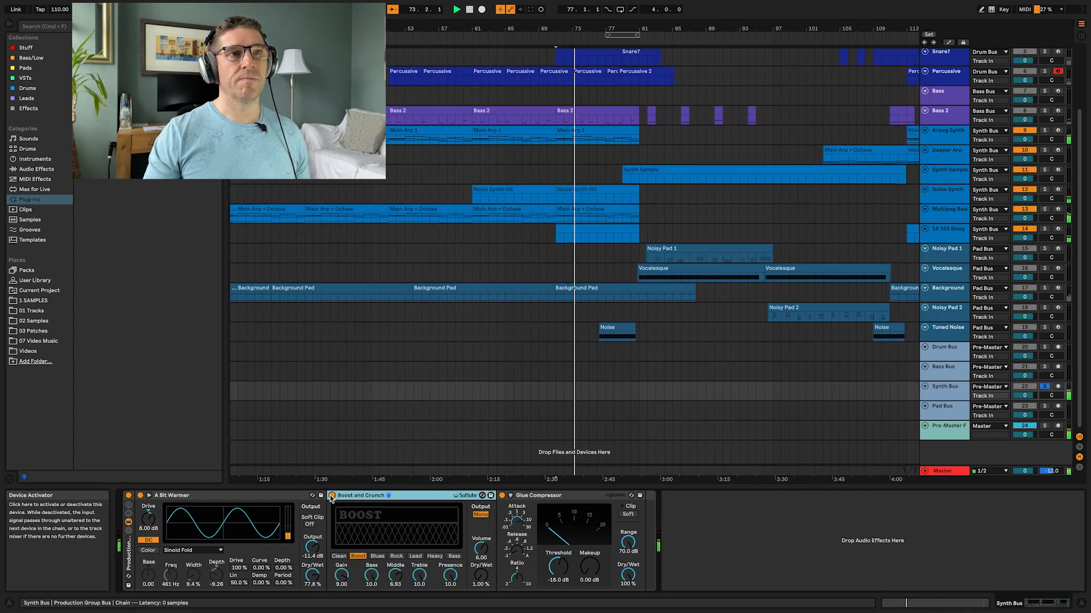
pyautogui.click(480, 576)
pyautogui.moveTo(480, 576); pyautogui.dragTo(481, 570)
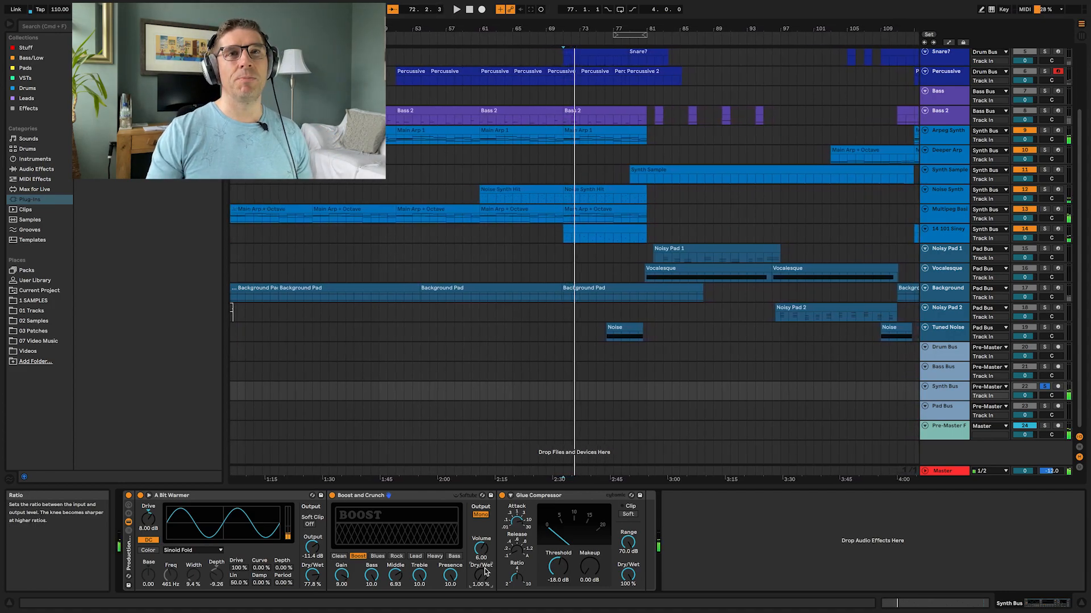
# Step: Select the Noisy Pad 1 track, unsolo the Synth Bus and solo Noisy Pad 1
pyautogui.click(956, 256)
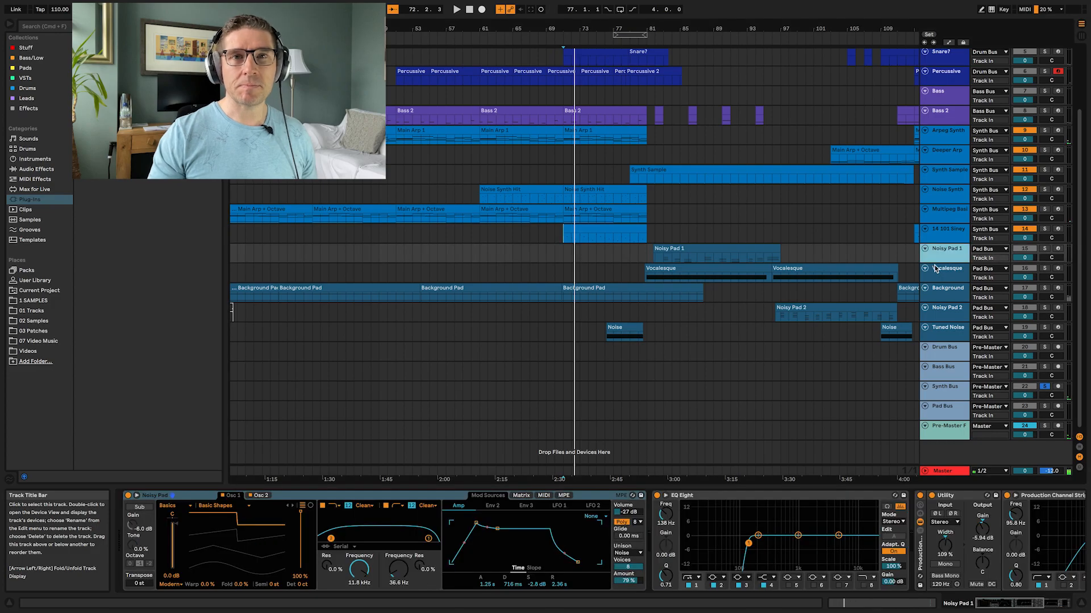
pyautogui.click(1047, 388)
pyautogui.click(1044, 248)
pyautogui.click(944, 258)
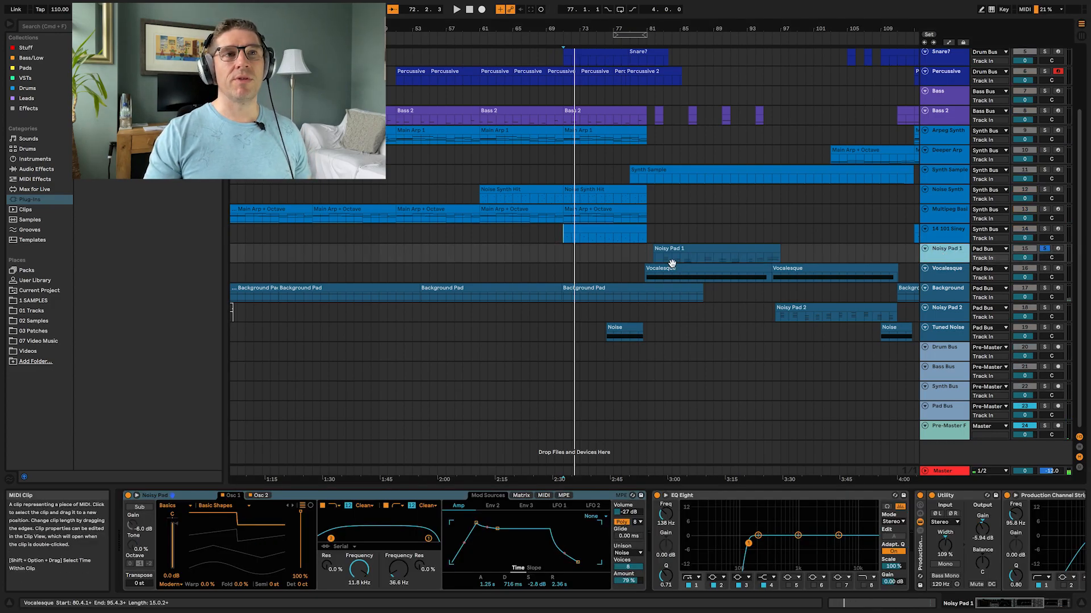
pyautogui.click(664, 263)
pyautogui.click(941, 258)
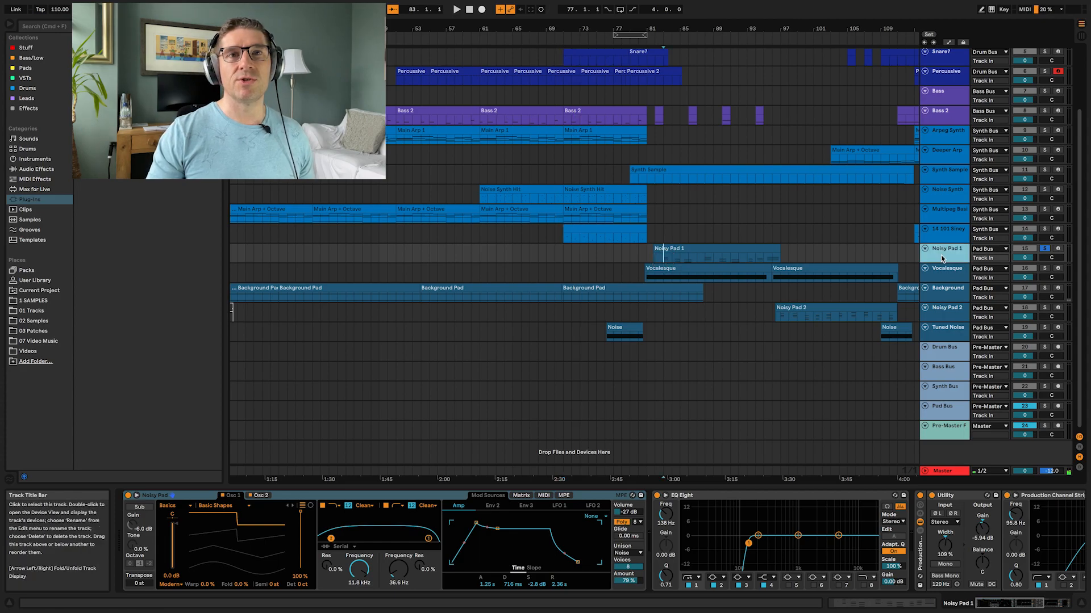
# Step: Expand the Noisy Pad Wavetable and play while switching its Unison mode to None and back to Noise
pyautogui.click(137, 496)
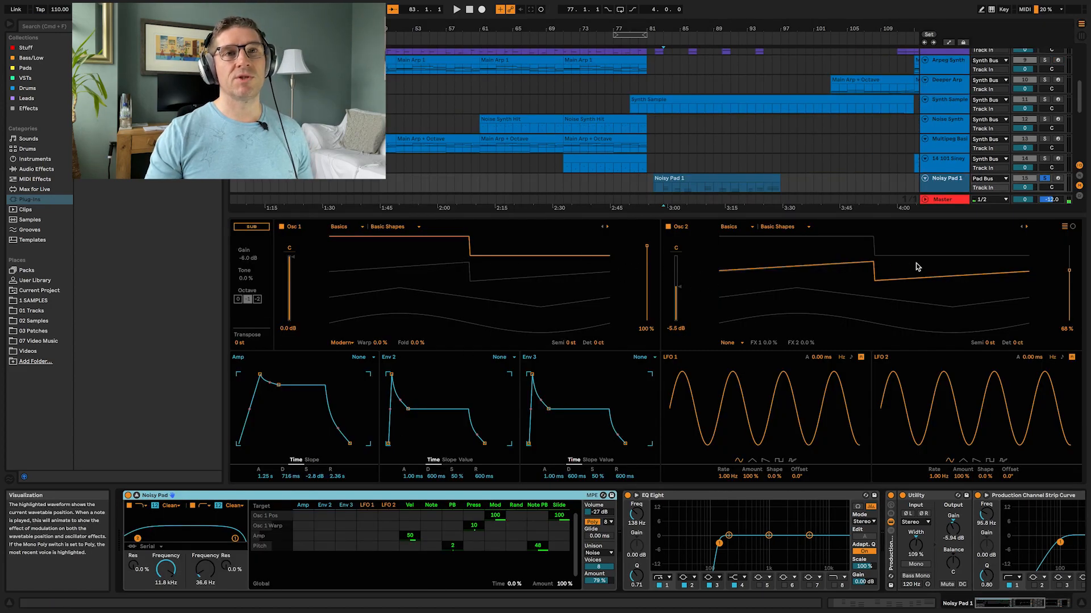
pyautogui.press('space')
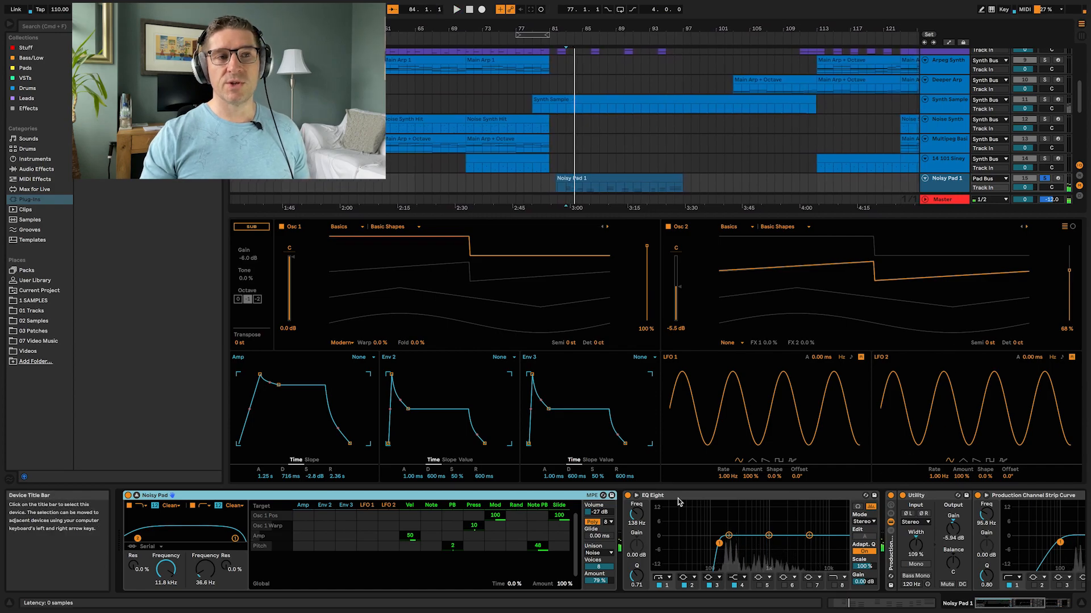
pyautogui.click(595, 552)
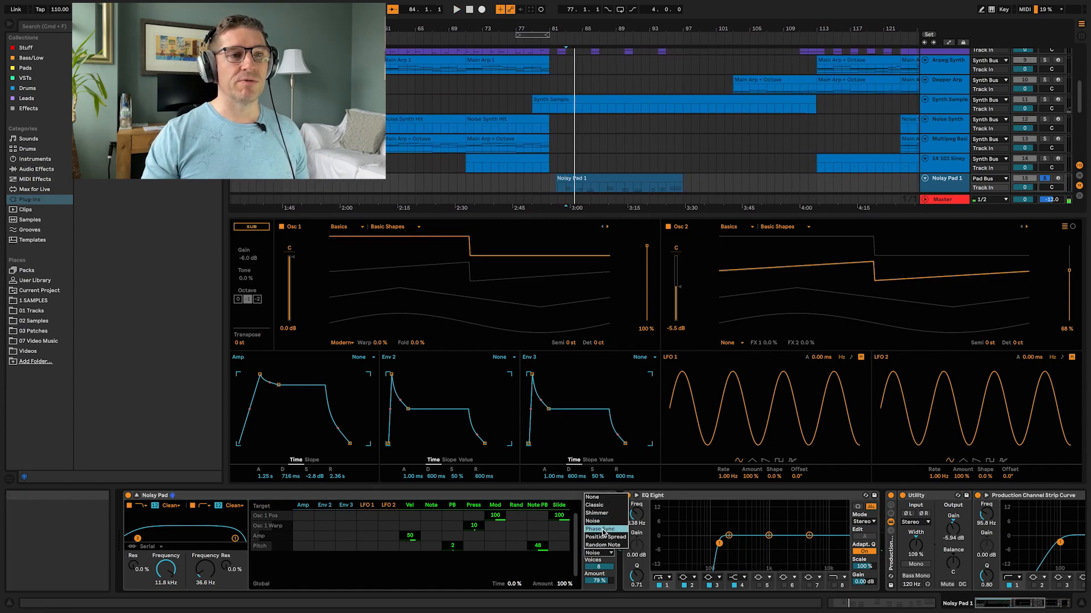
pyautogui.click(606, 499)
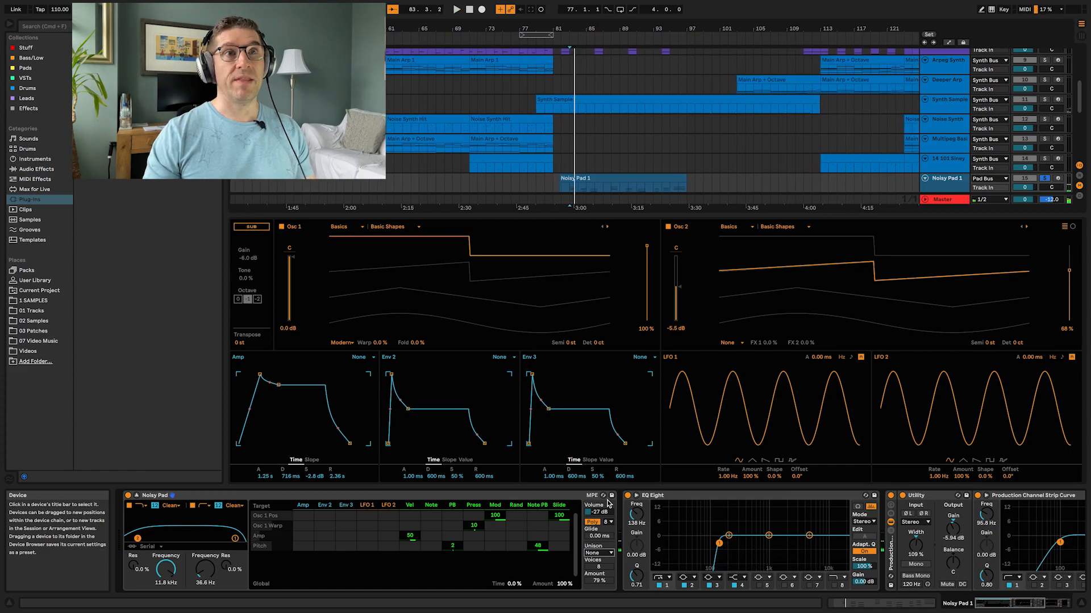
pyautogui.click(597, 552)
pyautogui.click(610, 527)
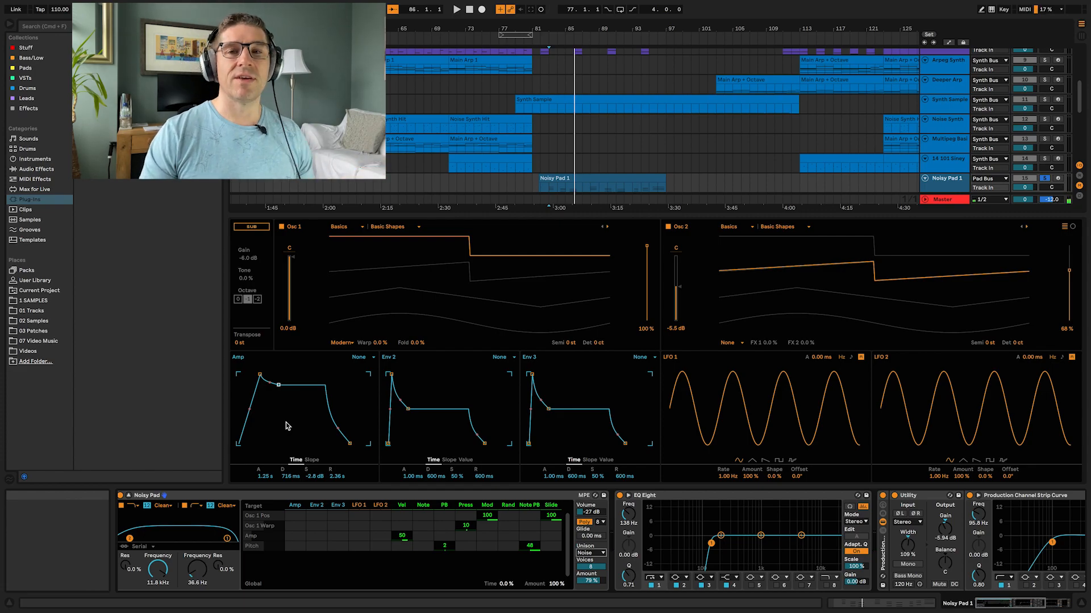
pyautogui.press('space')
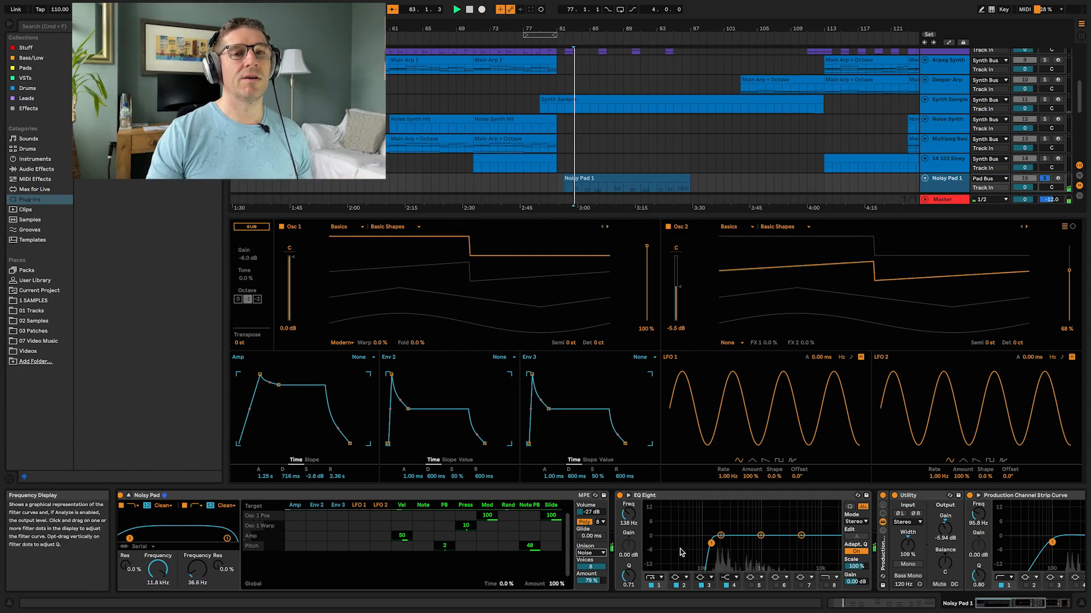
# Step: Review the rest of the Noisy Pad chain, then select and solo the Vocalesque track
pyautogui.hscroll(5, 679, 546)
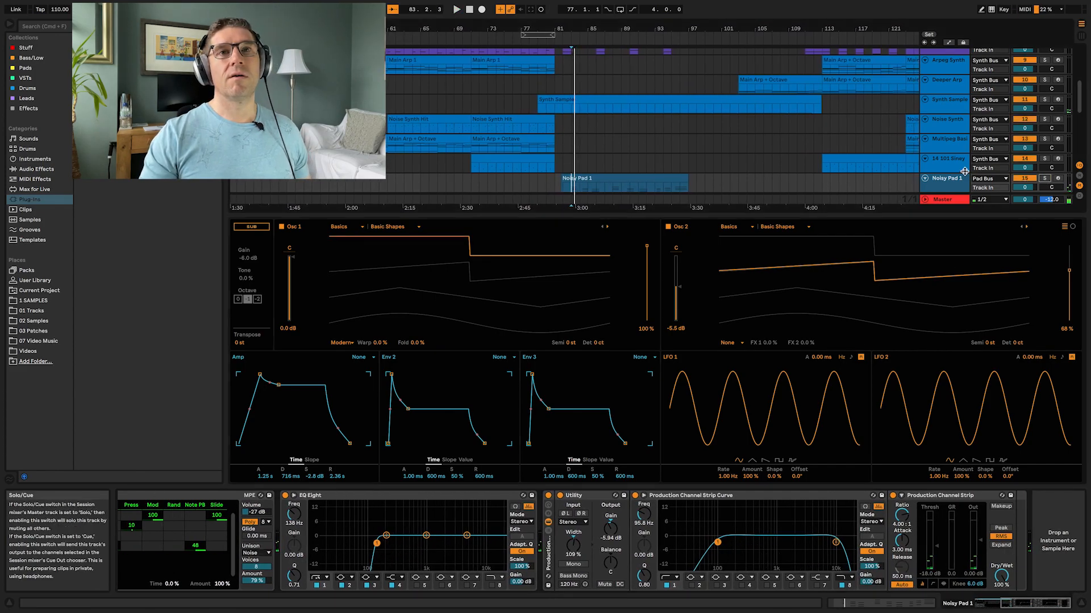
pyautogui.scroll(-2, 964, 171)
pyautogui.click(947, 165)
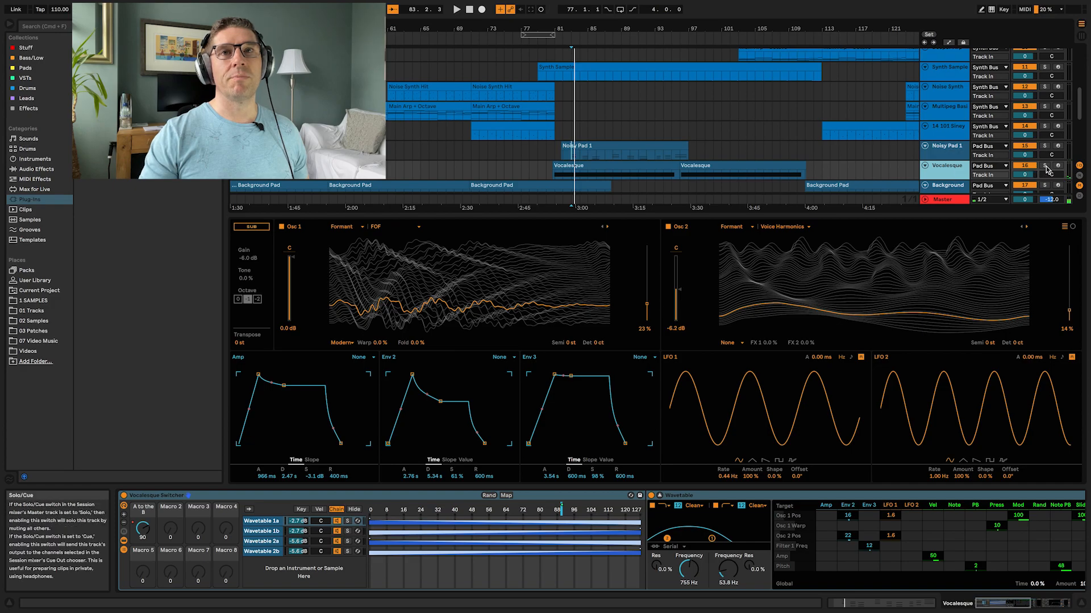
pyautogui.click(1046, 166)
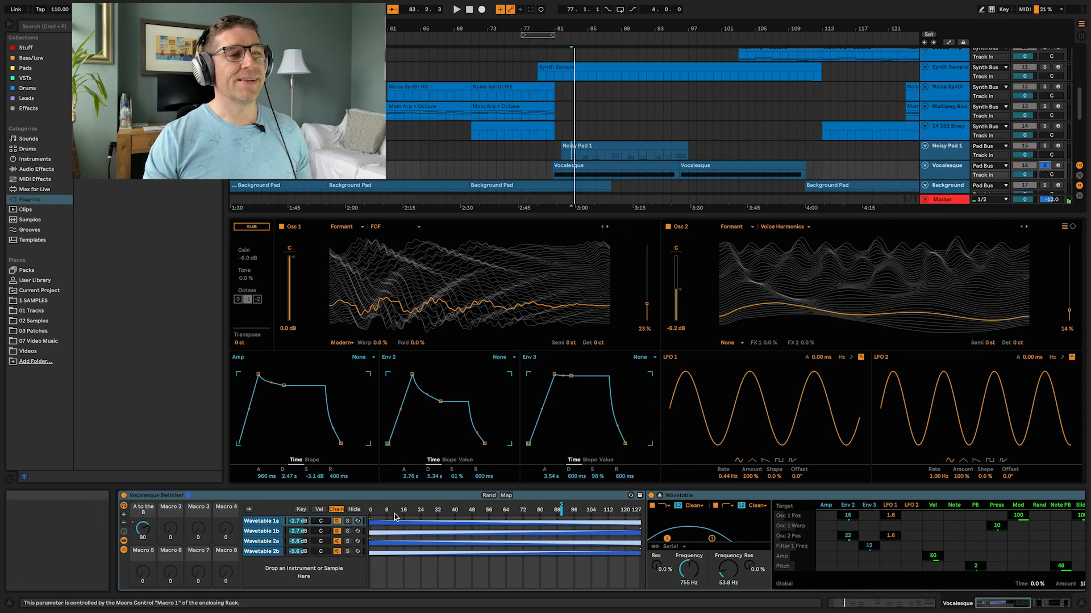
# Step: Arm the Vocalesque track and expand its Wavetable display
pyautogui.click(361, 229)
pyautogui.click(365, 218)
pyautogui.click(1058, 269)
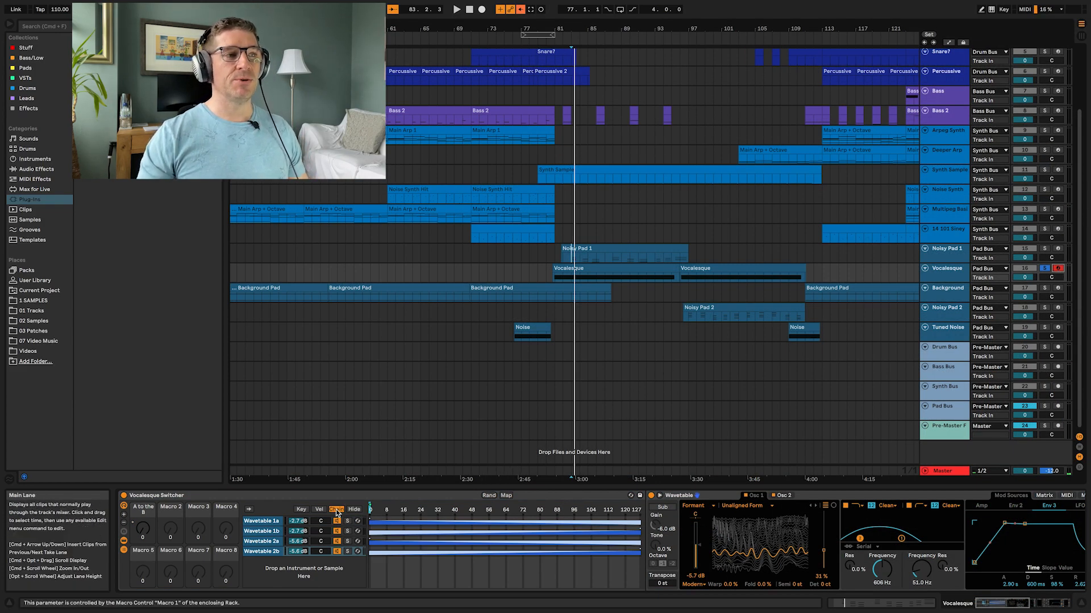
pyautogui.click(660, 496)
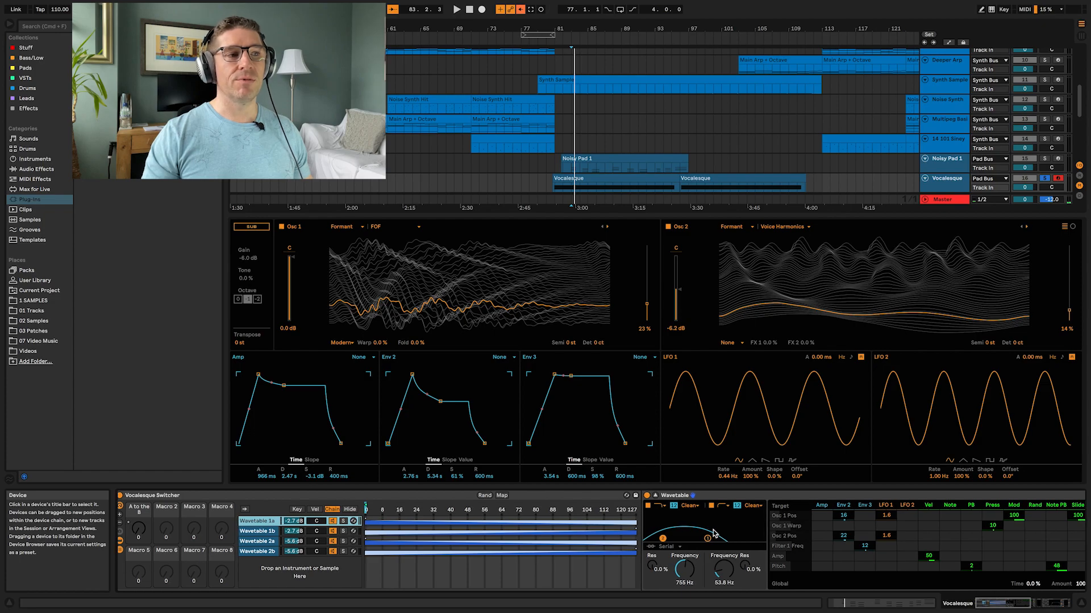
# Step: Select the Wavetable 1b chain in the Vocalesque Switcher rack and scroll through its devices
pyautogui.hscroll(3, 715, 534)
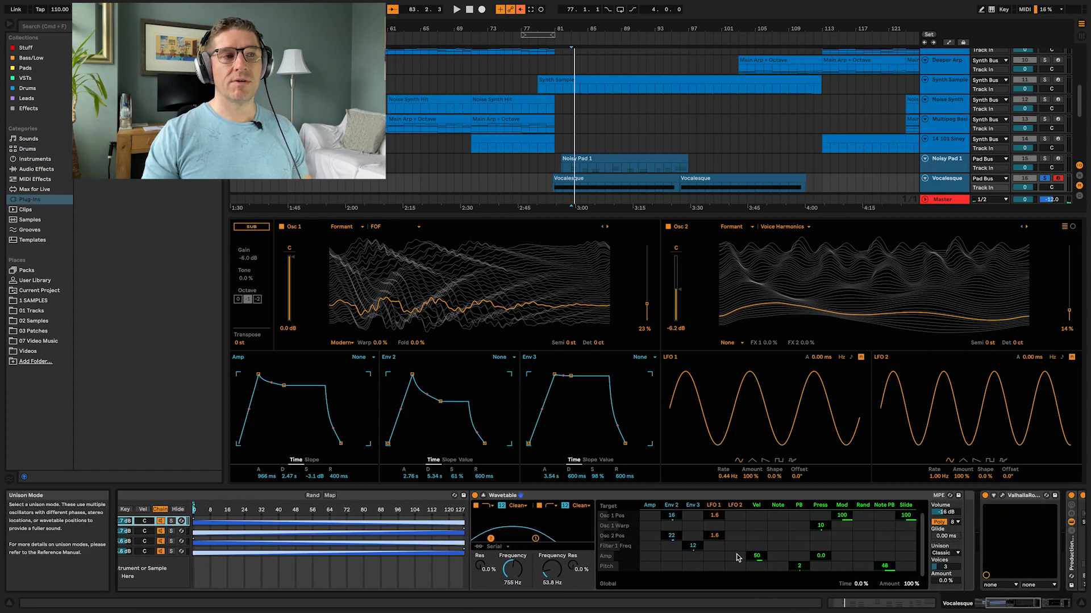
pyautogui.hscroll(-2, 126, 538)
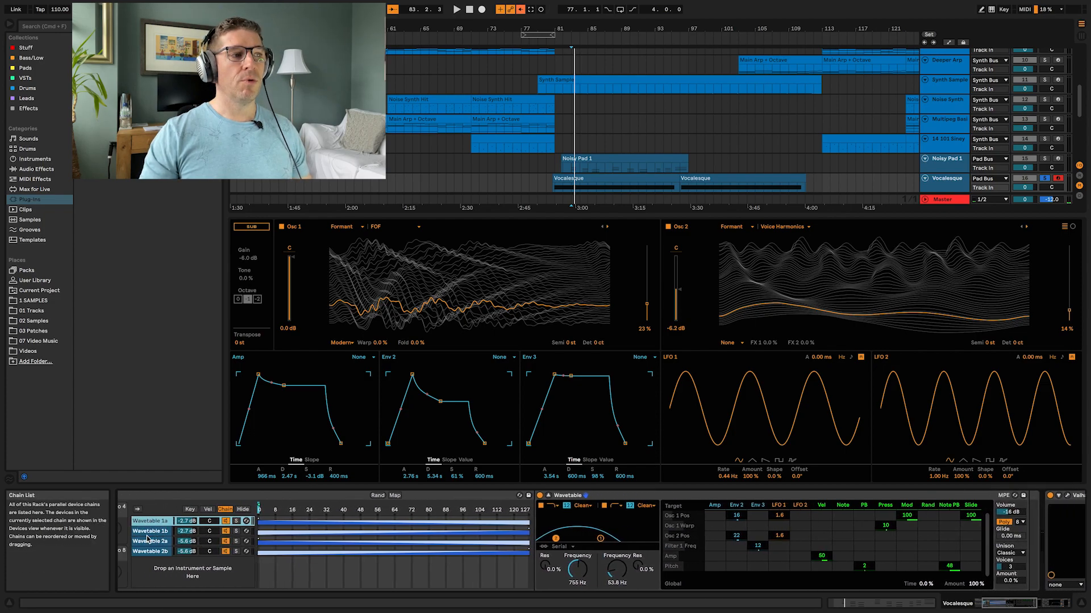
pyautogui.click(412, 531)
pyautogui.hscroll(5, 412, 532)
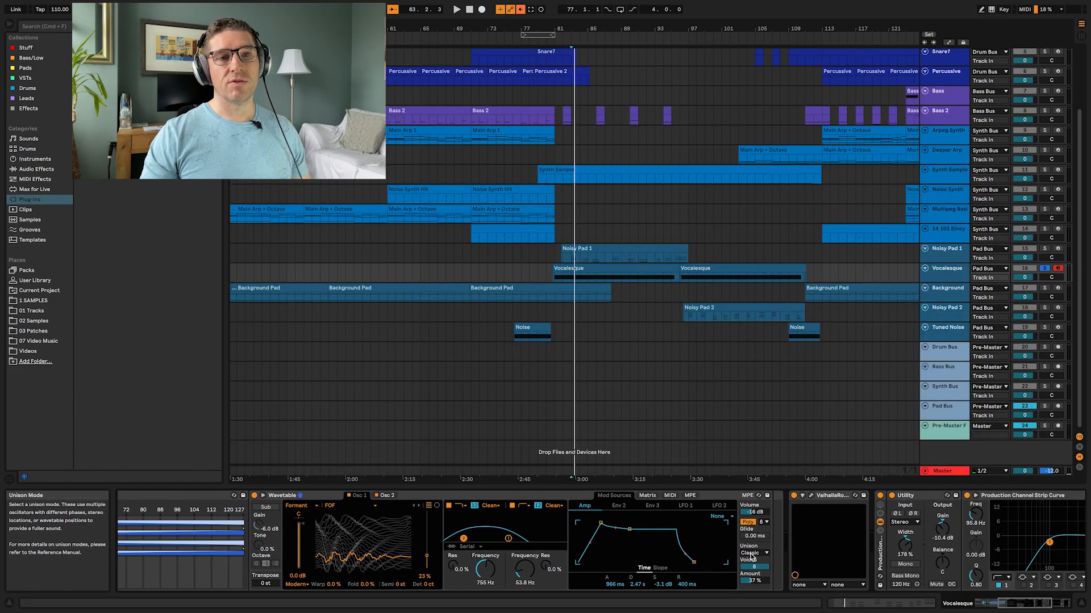
pyautogui.hscroll(-3, 398, 540)
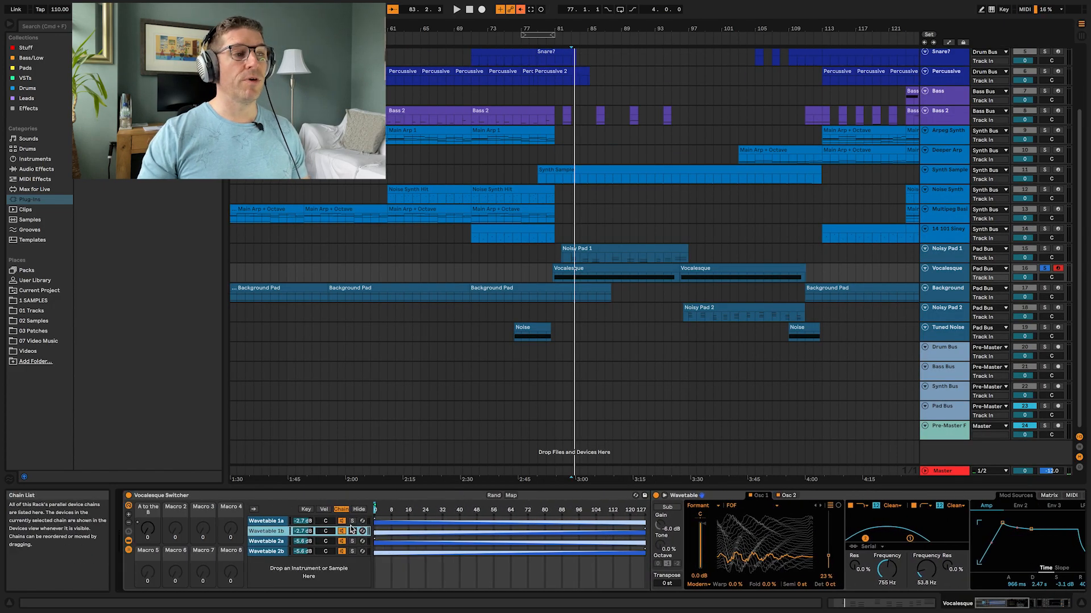
# Step: Step through the Wavetable 1a, 2a and 2b chains of the Vocalesque Switcher rack to view each synth
pyautogui.click(276, 522)
pyautogui.click(260, 543)
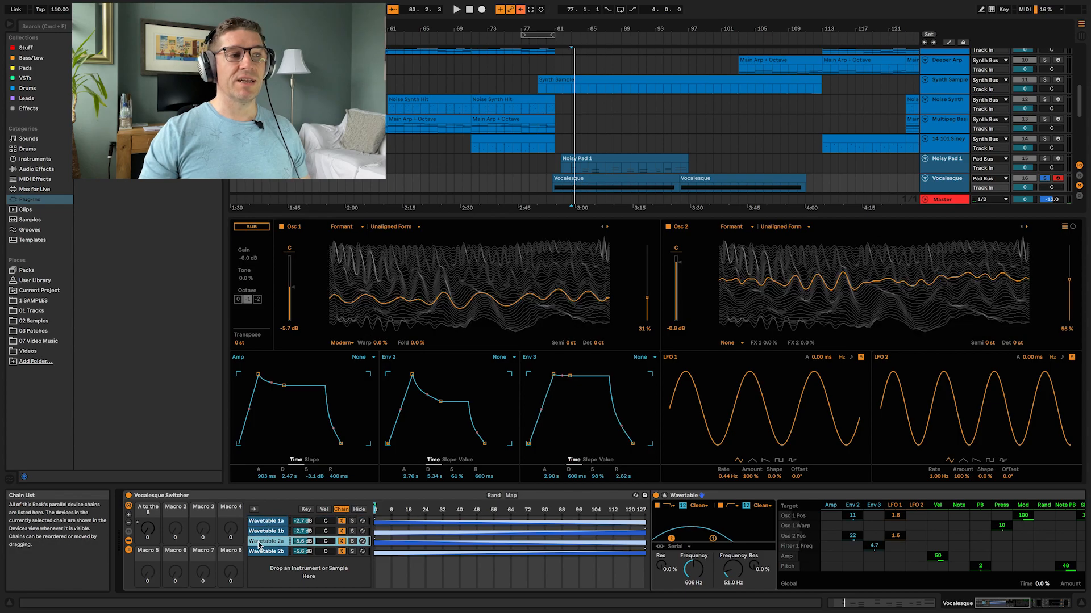
pyautogui.click(262, 552)
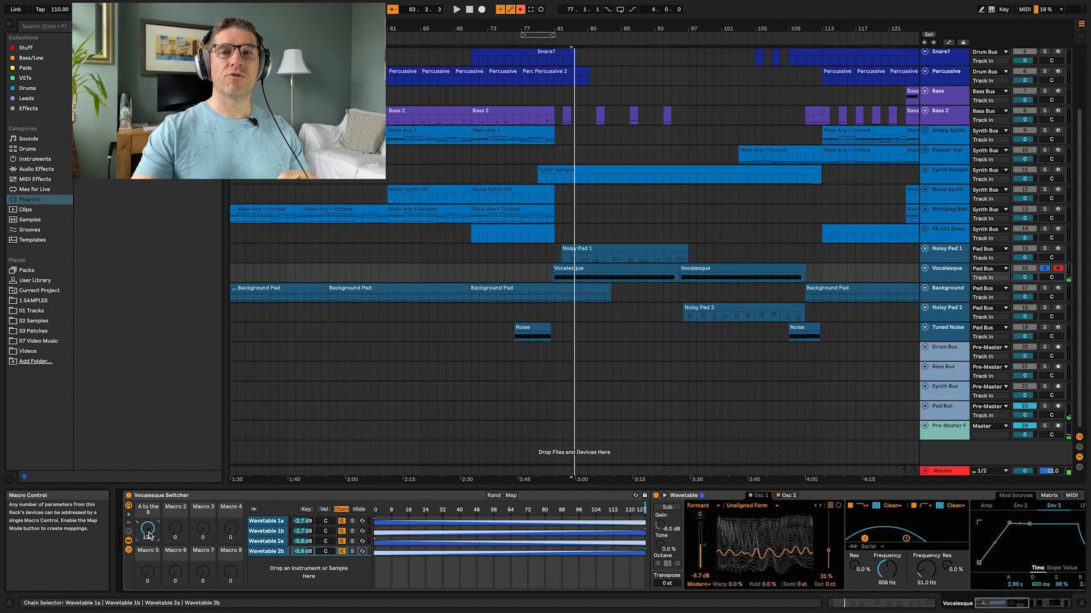
# Step: Play the arrangement from the Vocalesque clip around bar 80, then stop playback
pyautogui.click(578, 278)
pyautogui.press('space')
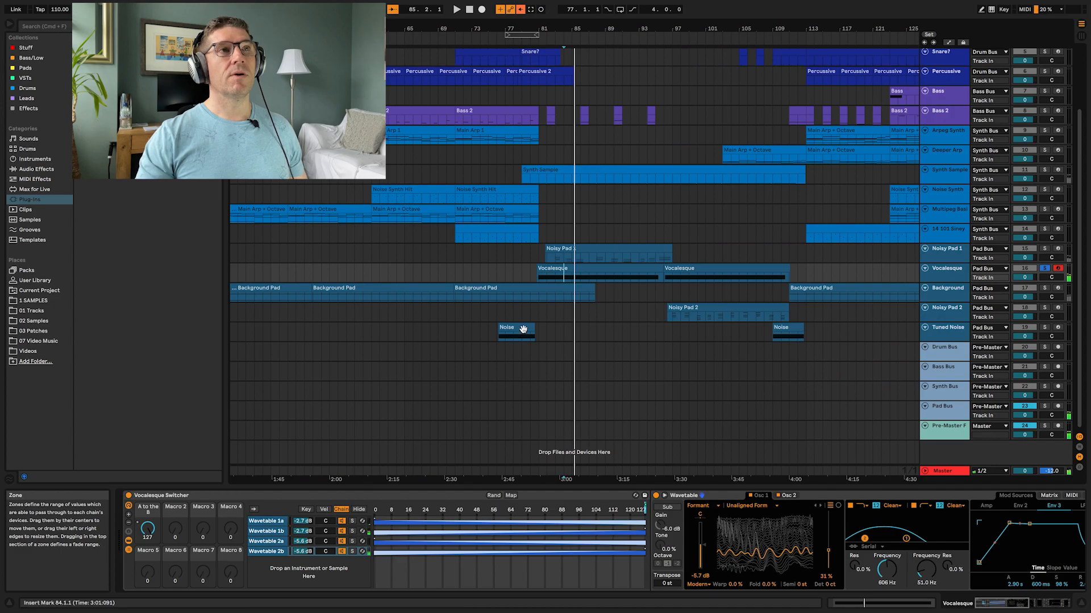
pyautogui.press('space')
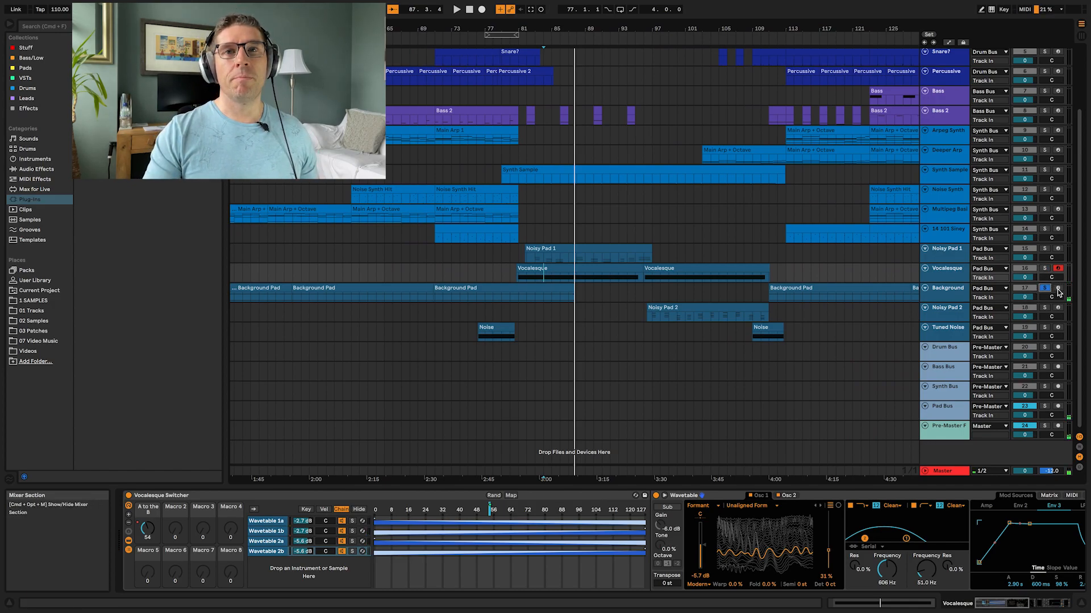
# Step: Select the Background track and play the arrangement from about 2:30
pyautogui.click(952, 302)
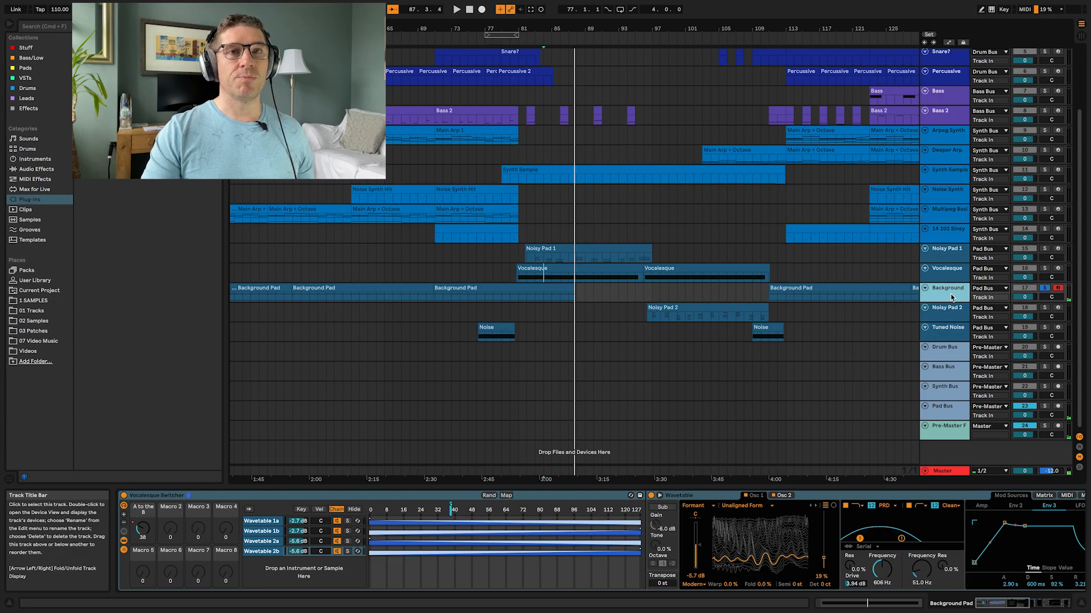
pyautogui.click(430, 298)
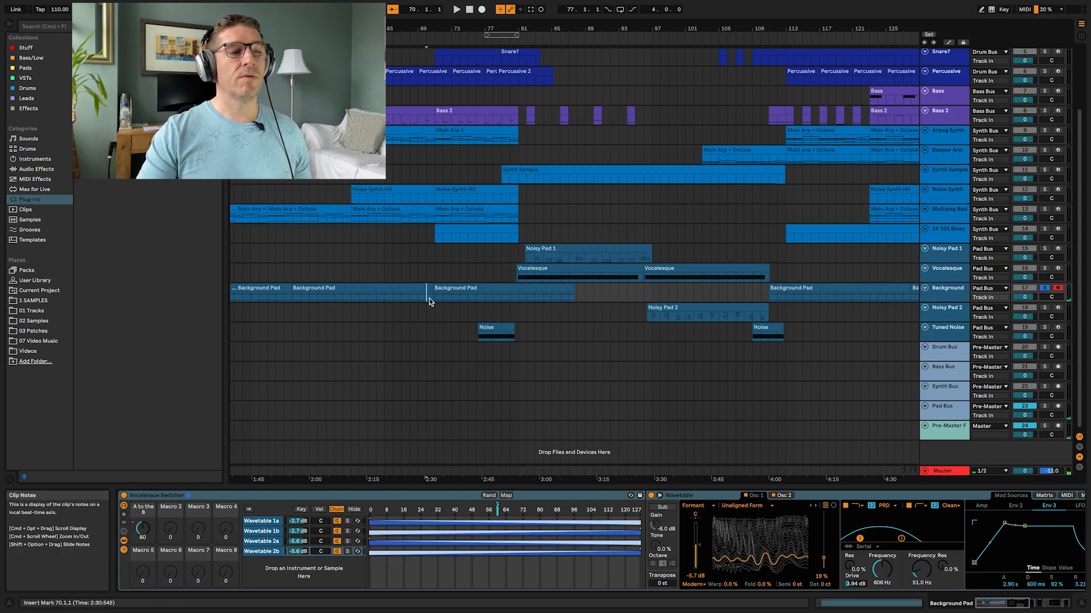
pyautogui.press('space')
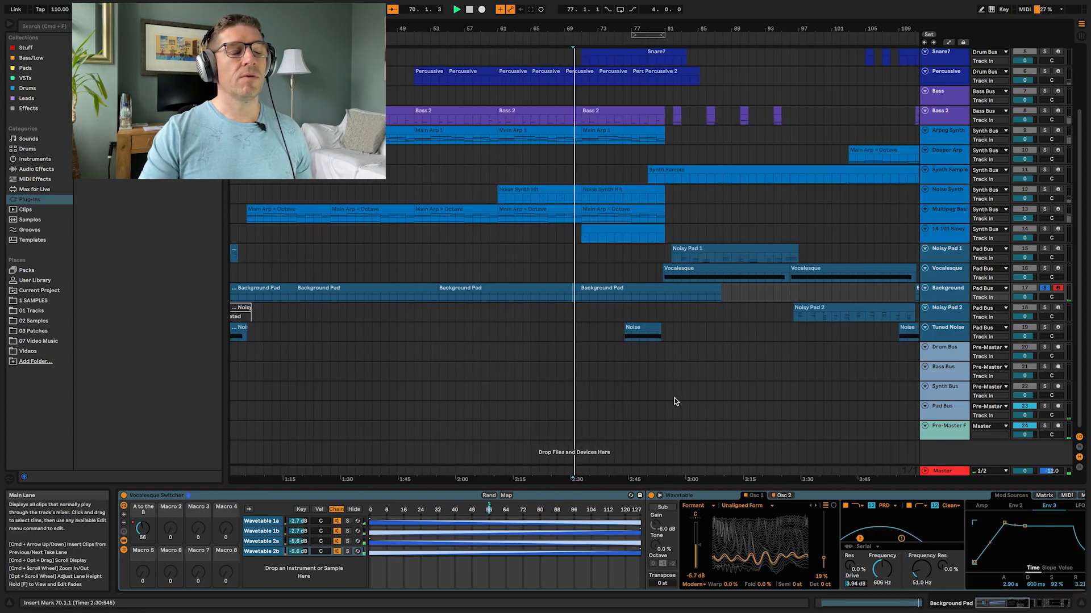
# Step: Select the Wavetable 1b chain in the Background track's switcher rack, scroll through its devices and expand its Wavetable display
pyautogui.click(275, 530)
pyautogui.hscroll(5, 653, 568)
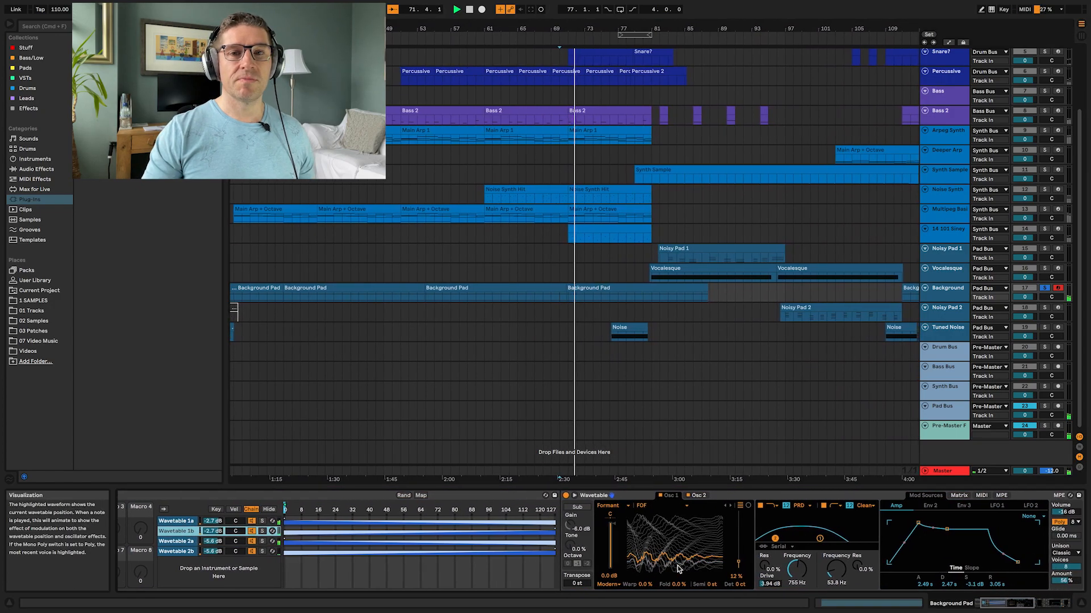
pyautogui.hscroll(-4, 139, 554)
pyautogui.hscroll(5, 568, 546)
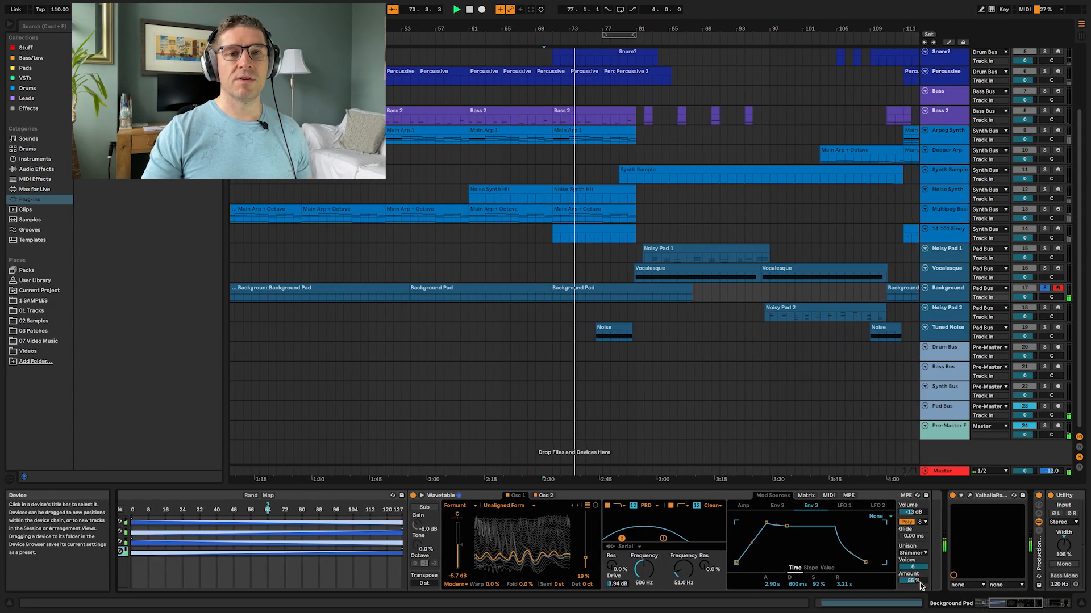
pyautogui.click(421, 496)
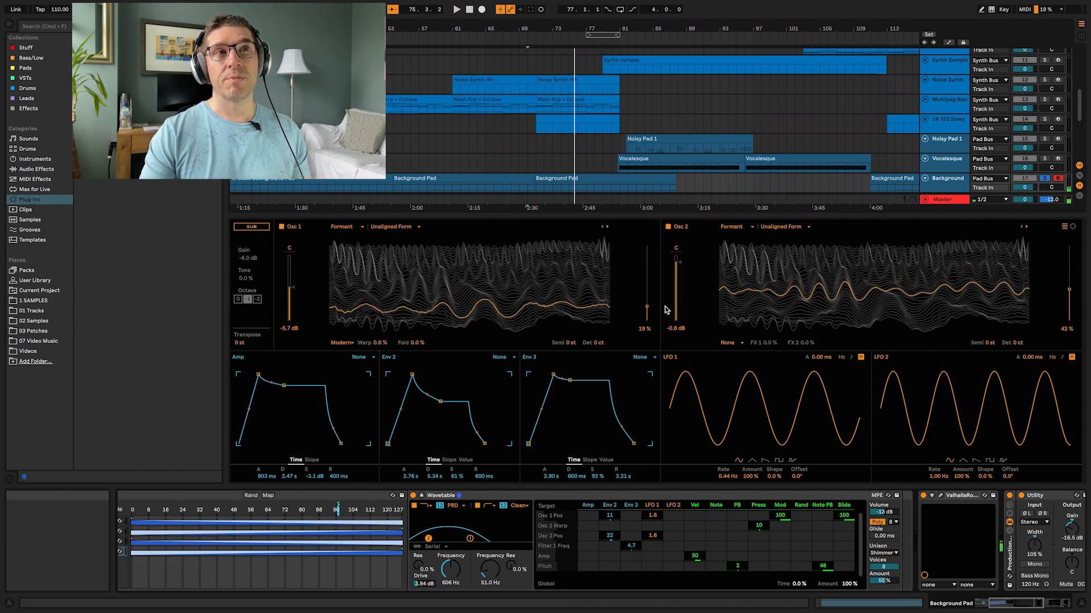
# Step: Play the Background pad from around bar 81 and stop playback
pyautogui.click(618, 183)
pyautogui.press('space')
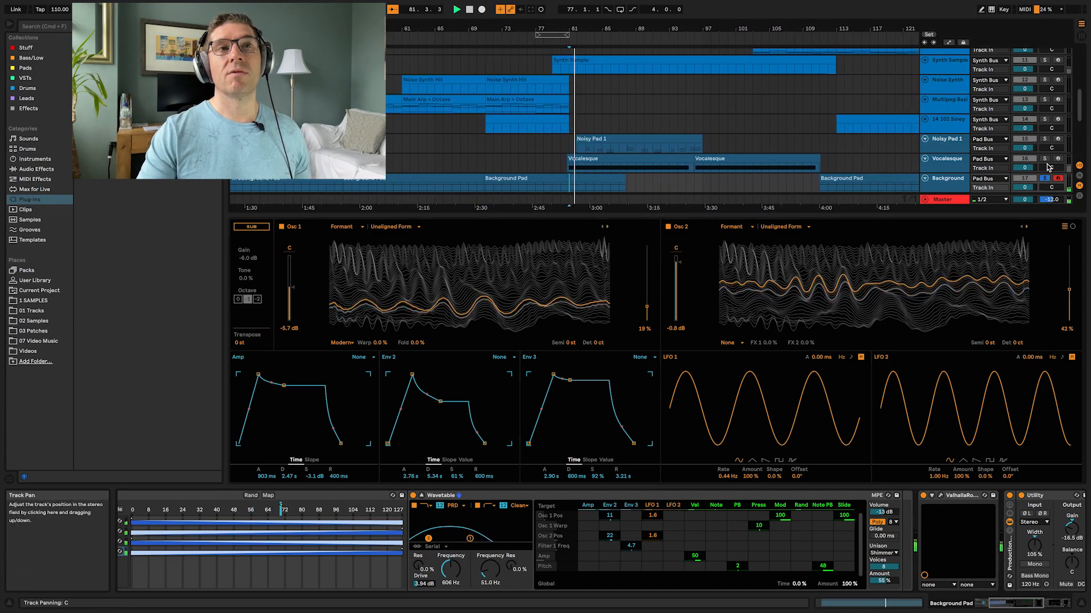
pyautogui.press('space')
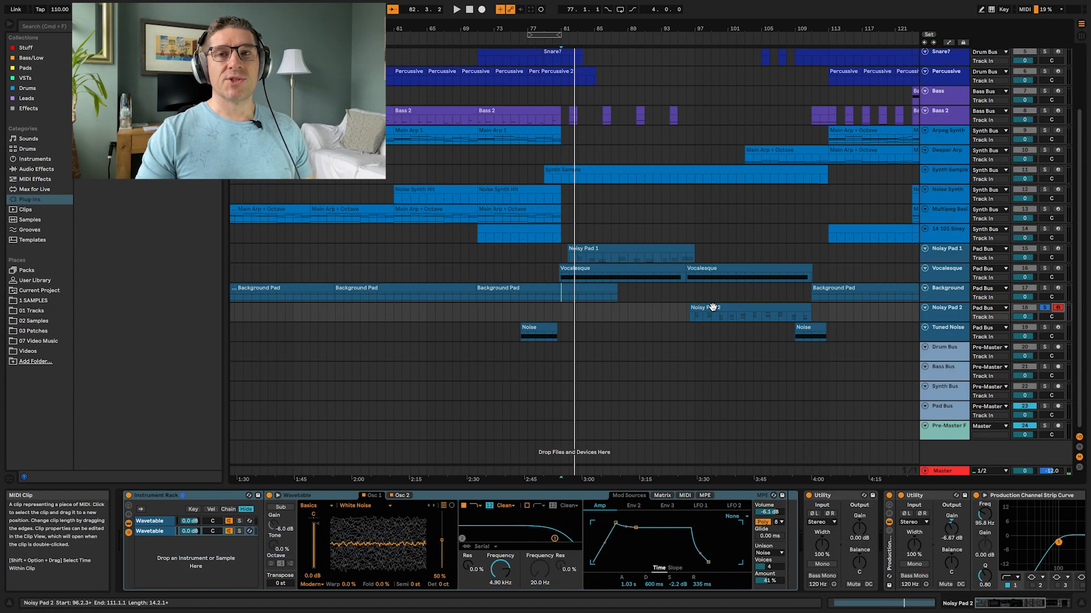
# Step: Select the Noisy Pad 2 clip, inspect both Wavetable chains in its Instrument Rack with the display expanded, and play from bar 97
pyautogui.click(697, 319)
pyautogui.click(694, 316)
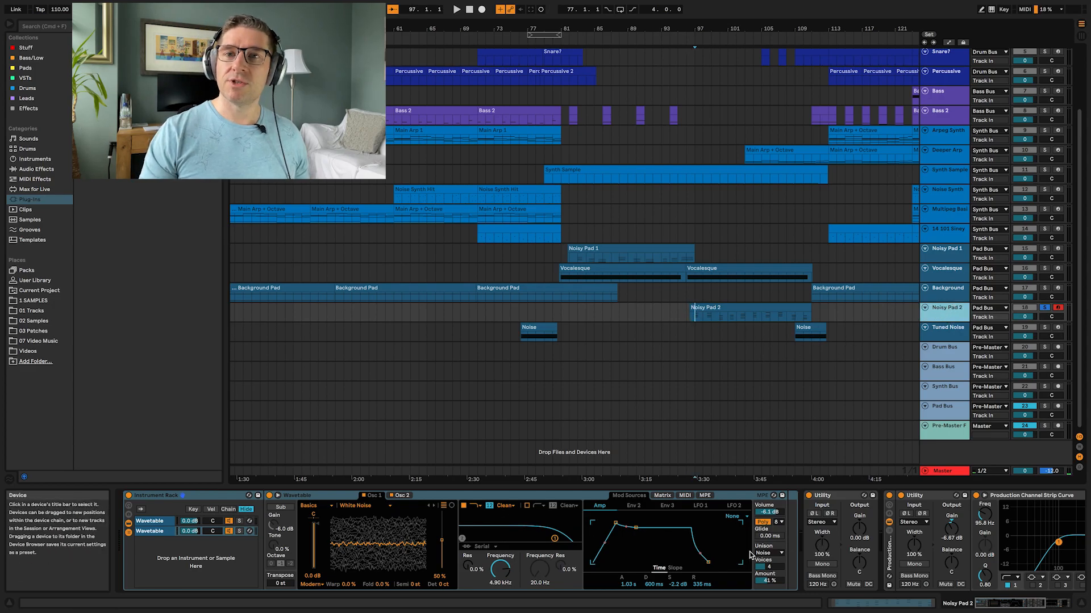
pyautogui.click(154, 527)
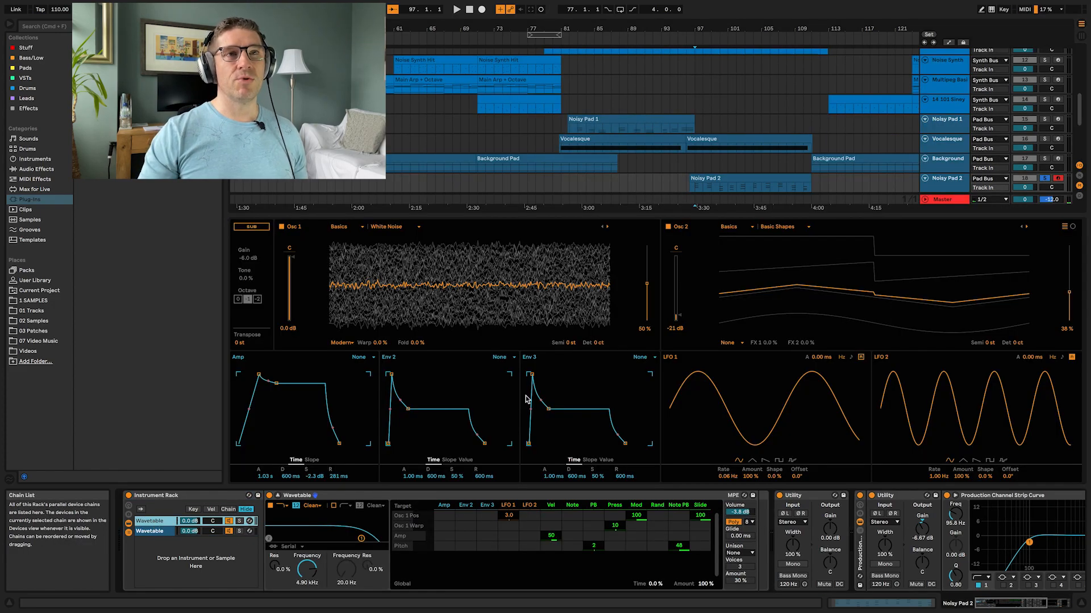
pyautogui.click(164, 531)
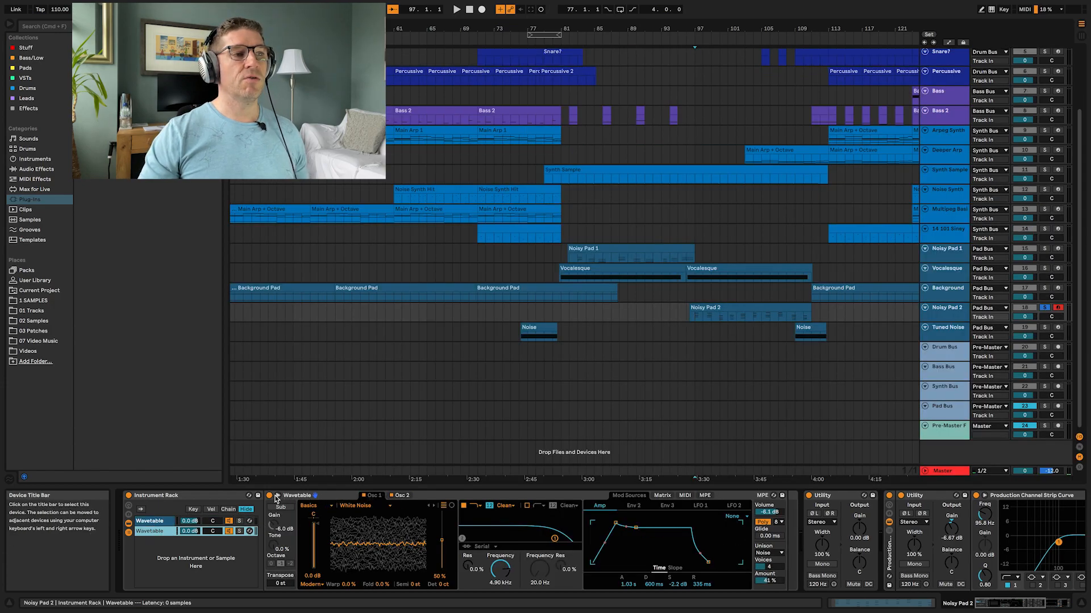
pyautogui.click(276, 496)
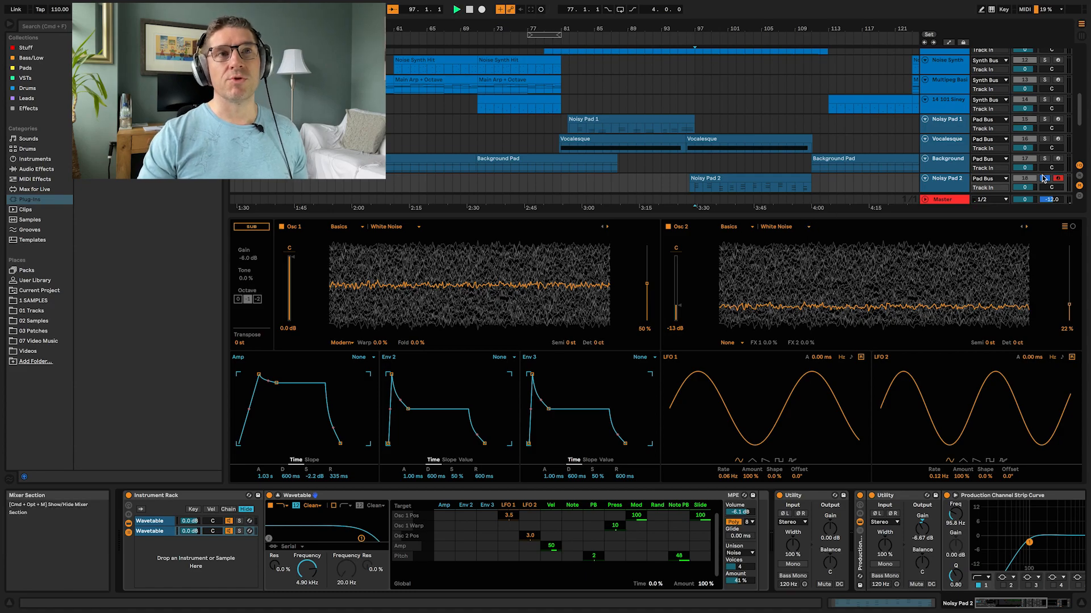
pyautogui.press('space')
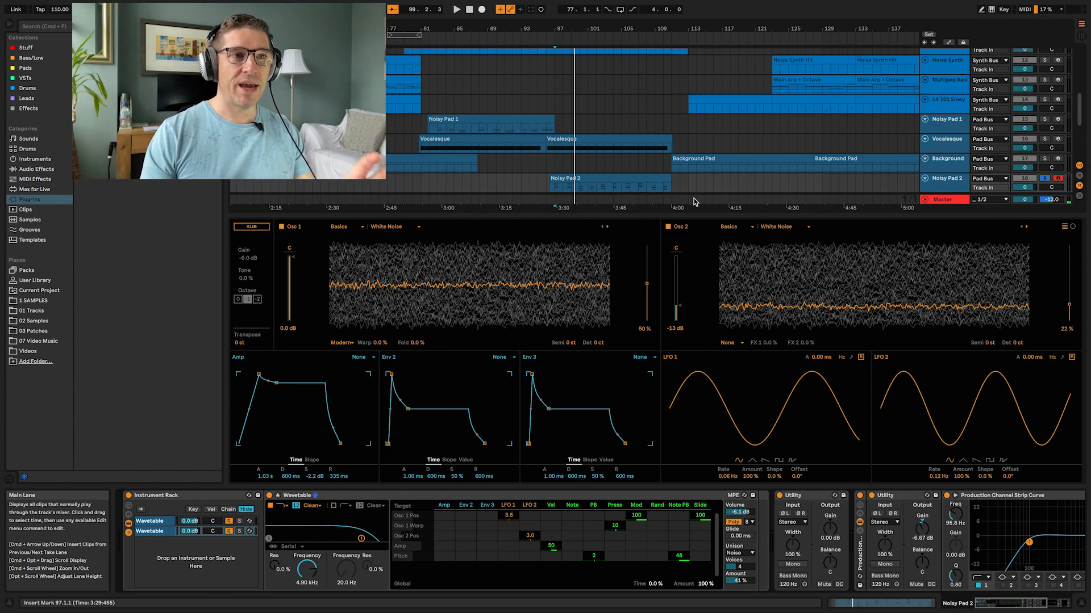
pyautogui.press('space')
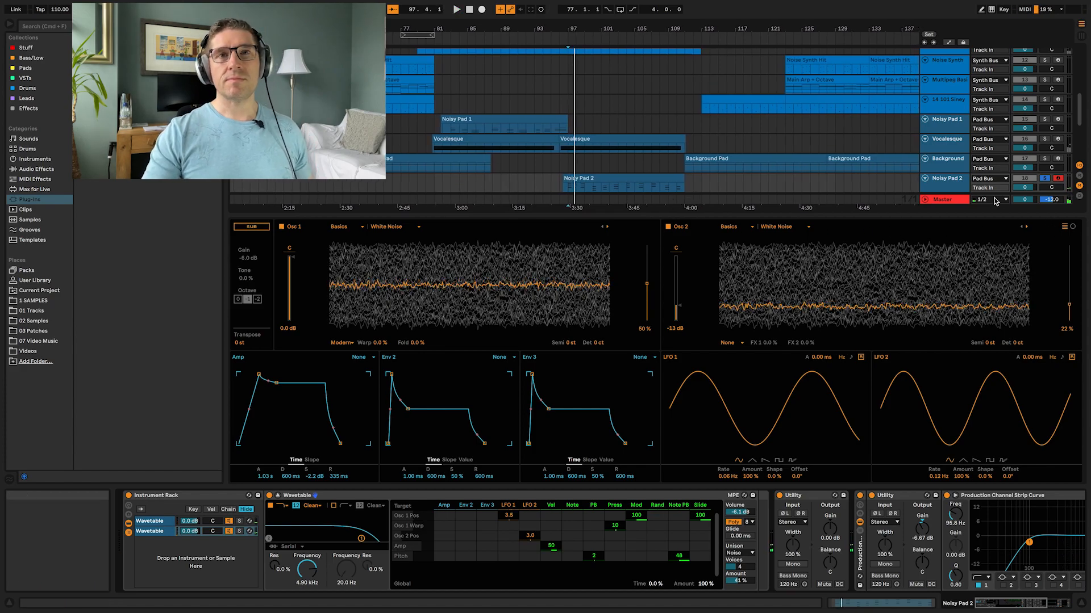
# Step: Select the Tuned Noise track's Noise clip, arm the track and start playback from around bar 109
pyautogui.click(494, 485)
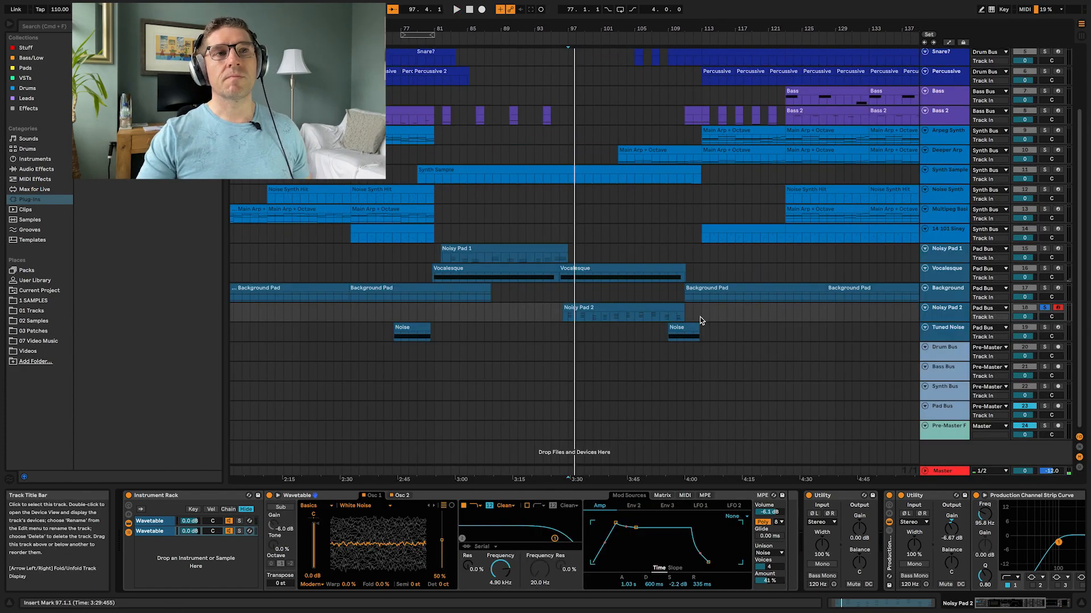
pyautogui.click(646, 327)
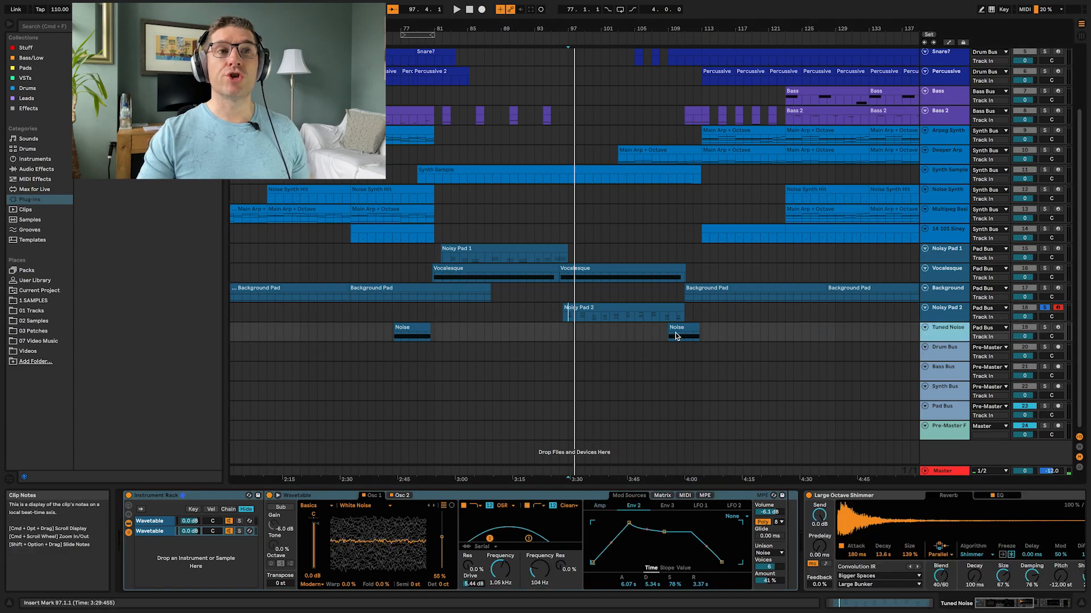
pyautogui.click(669, 334)
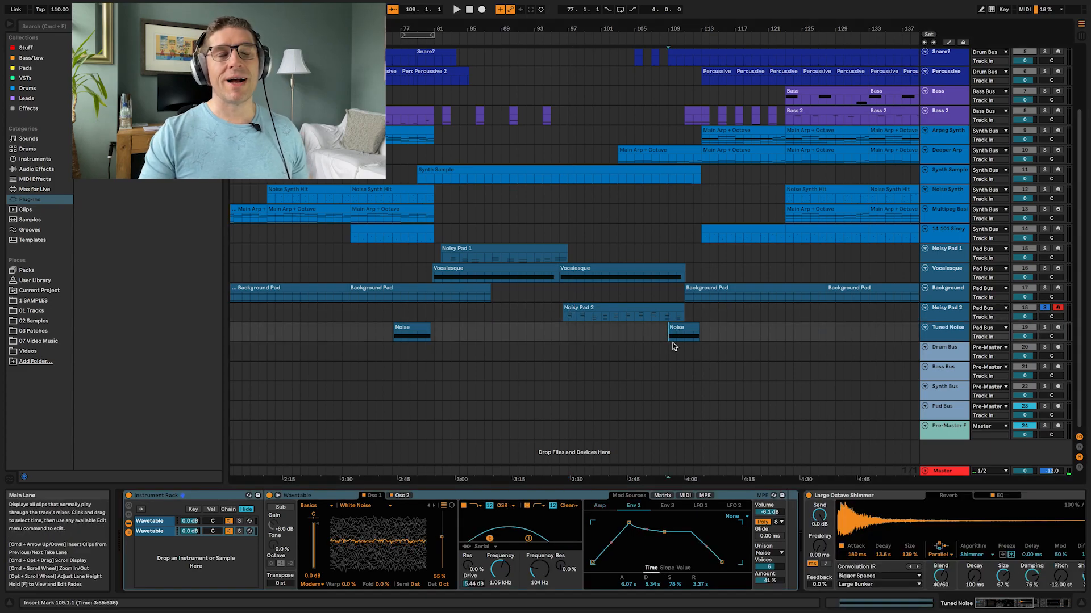
pyautogui.click(1057, 328)
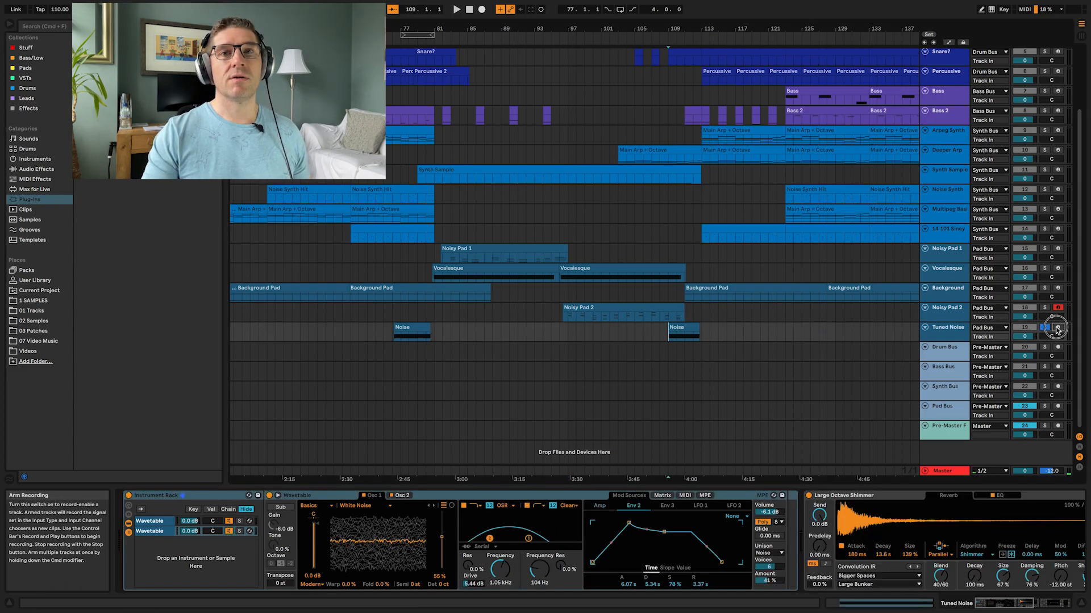
pyautogui.press('space')
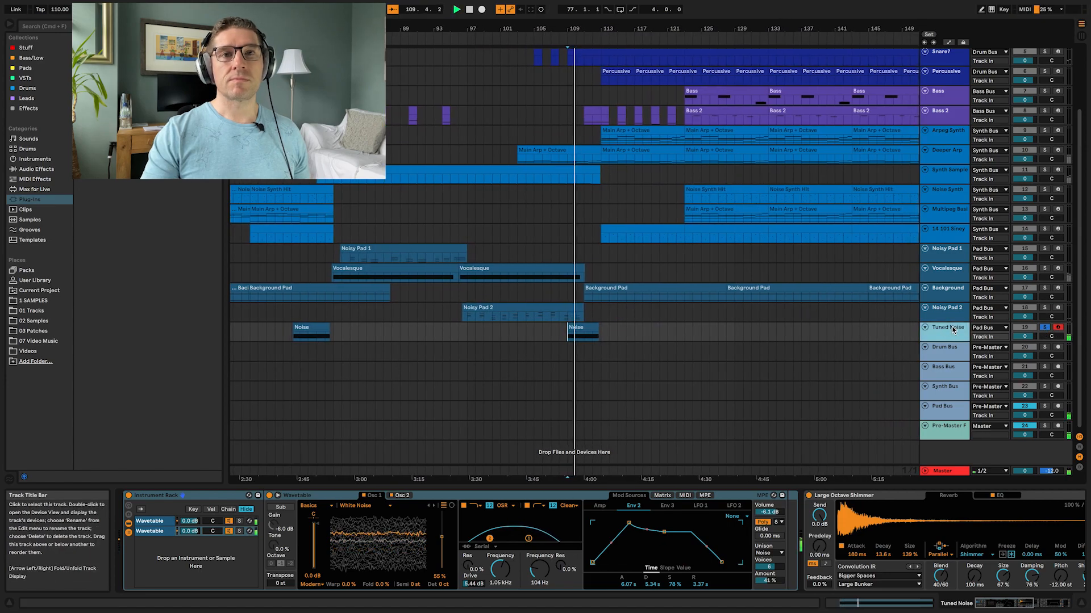
# Step: Switch between the two Wavetable chains of the Tuned Noise Instrument Rack while listening, then stop playback
pyautogui.click(153, 532)
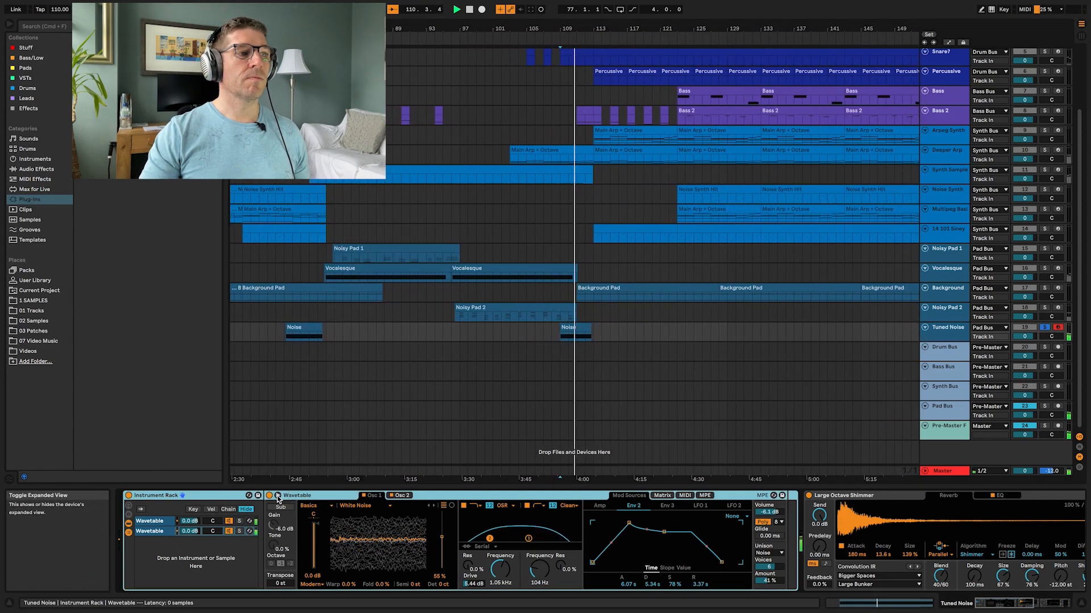
pyautogui.click(154, 522)
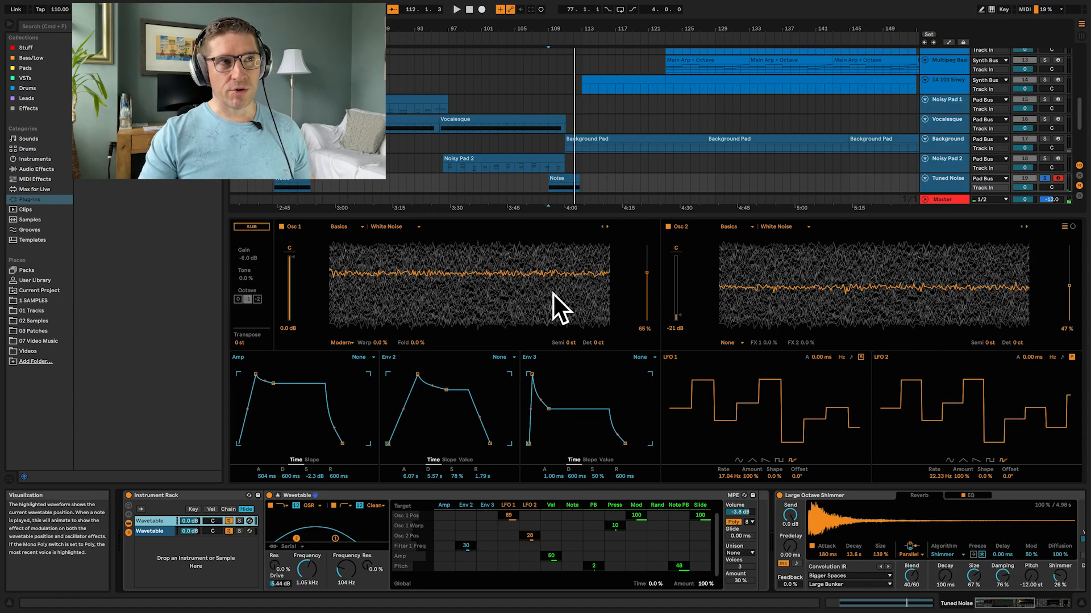
pyautogui.click(155, 531)
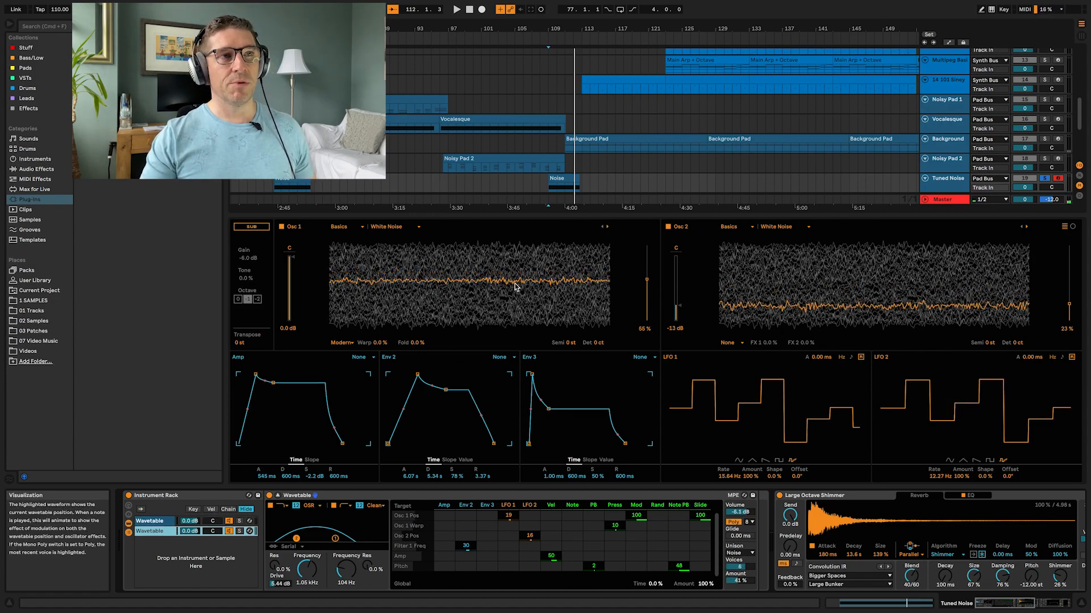
pyautogui.press('space')
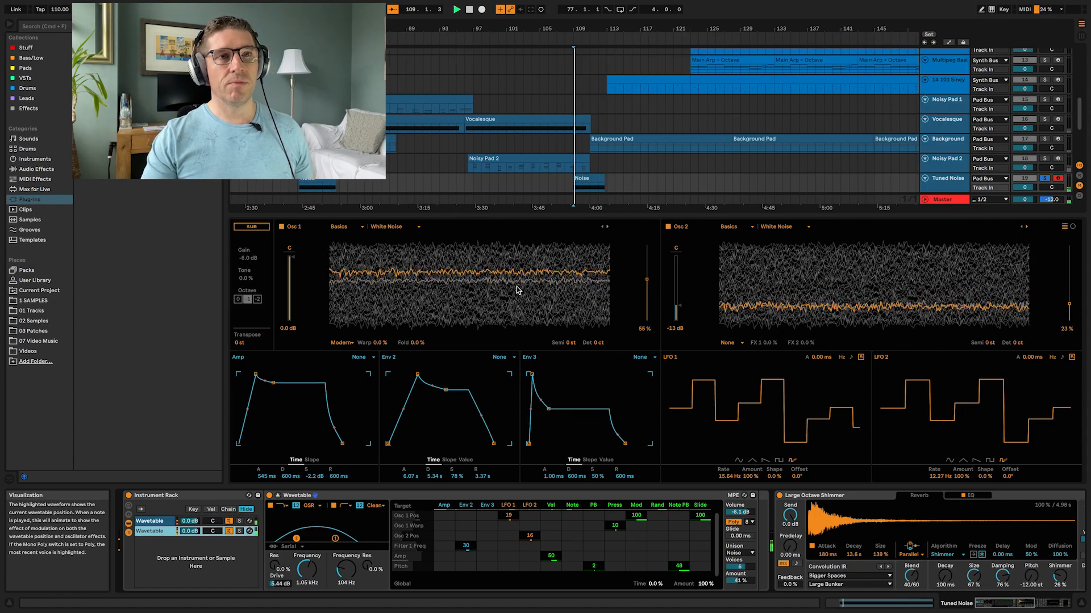
# Step: Set both LFO 1 and LFO 2 shapes to sine in the first Wavetable chain of the Tuned Noise rack
pyautogui.click(164, 522)
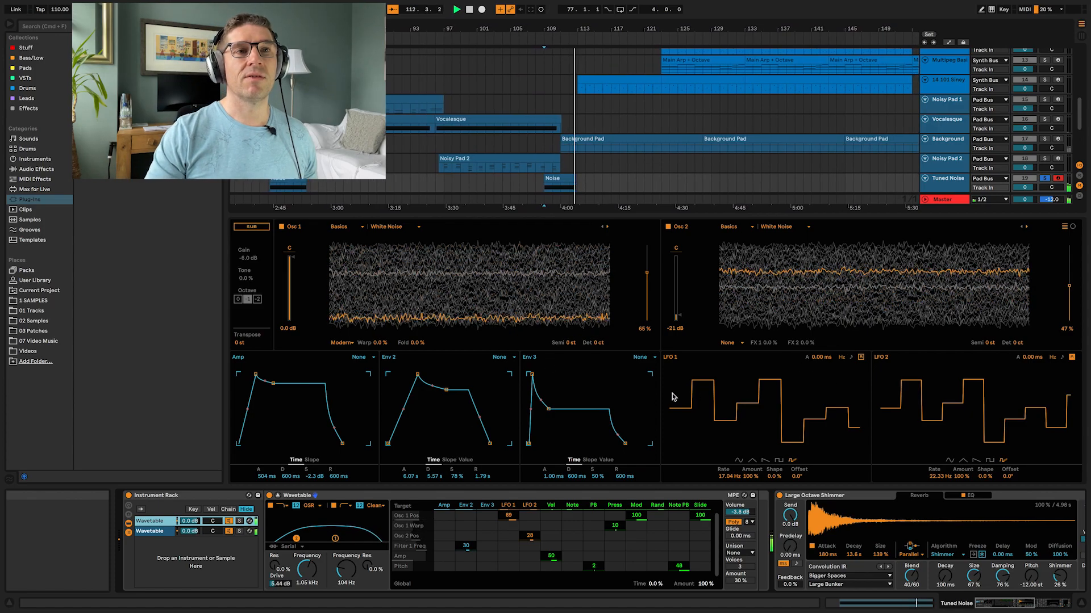
pyautogui.click(739, 461)
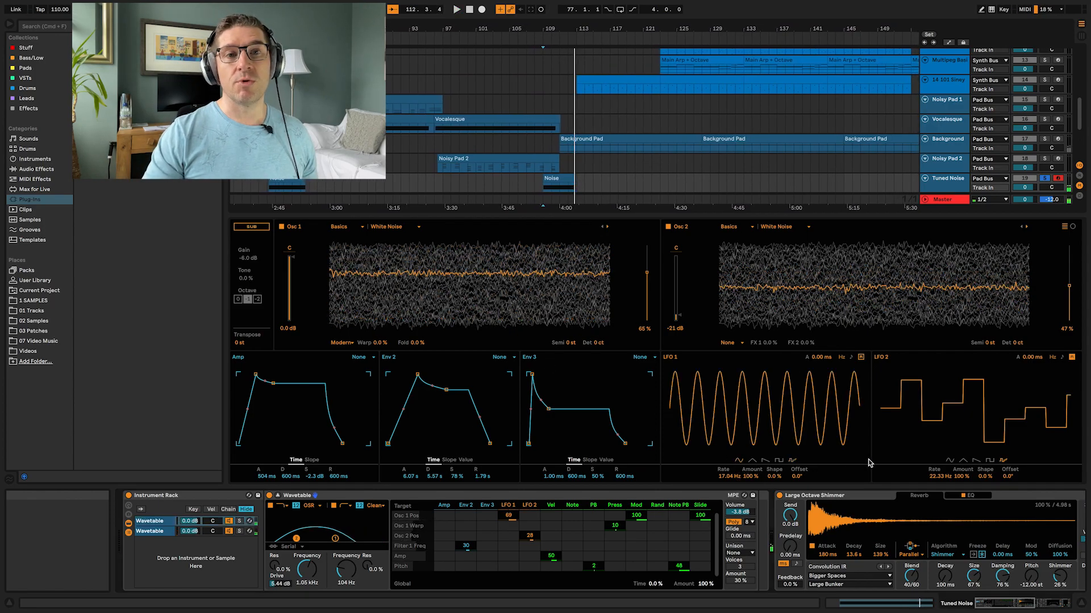
pyautogui.click(949, 461)
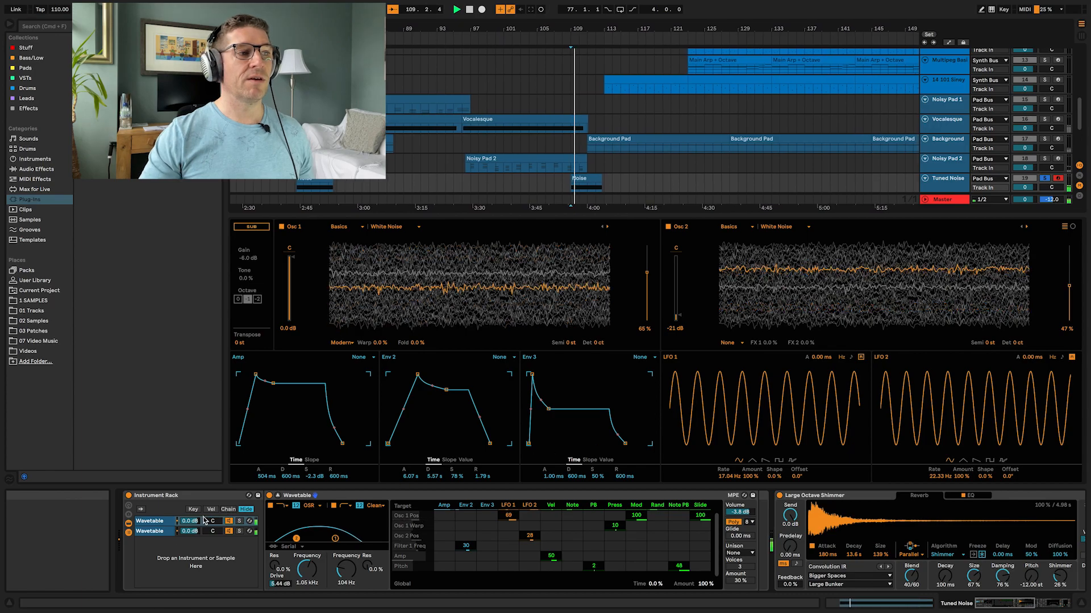
# Step: Set both LFO shapes to sine in the second Wavetable chain, lowering LFO 1 amount to 67% and adjusting LFO 2 amount
pyautogui.click(161, 534)
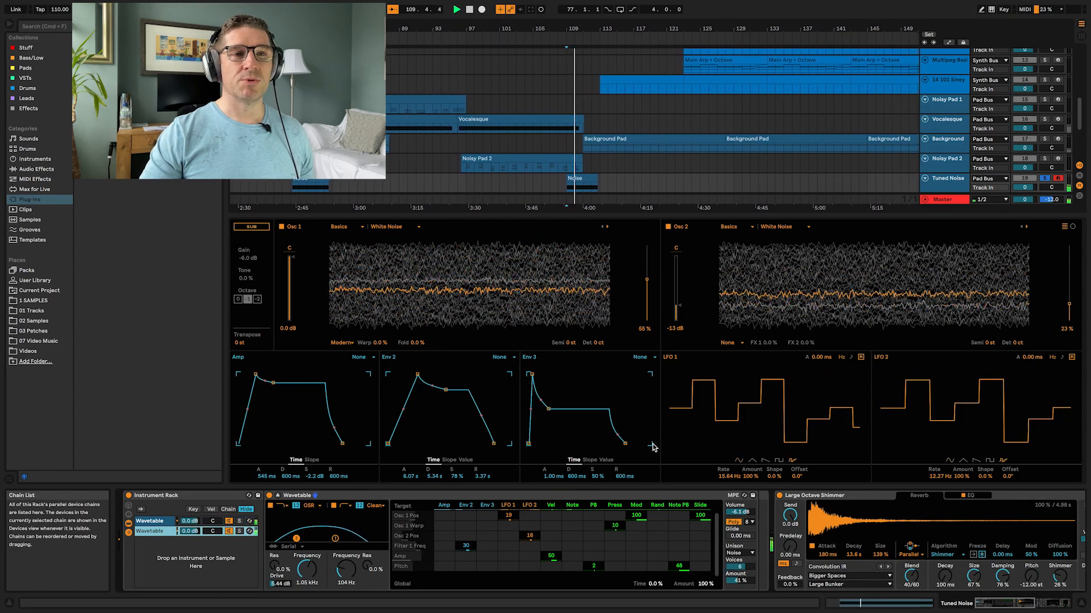
pyautogui.click(739, 461)
pyautogui.click(949, 461)
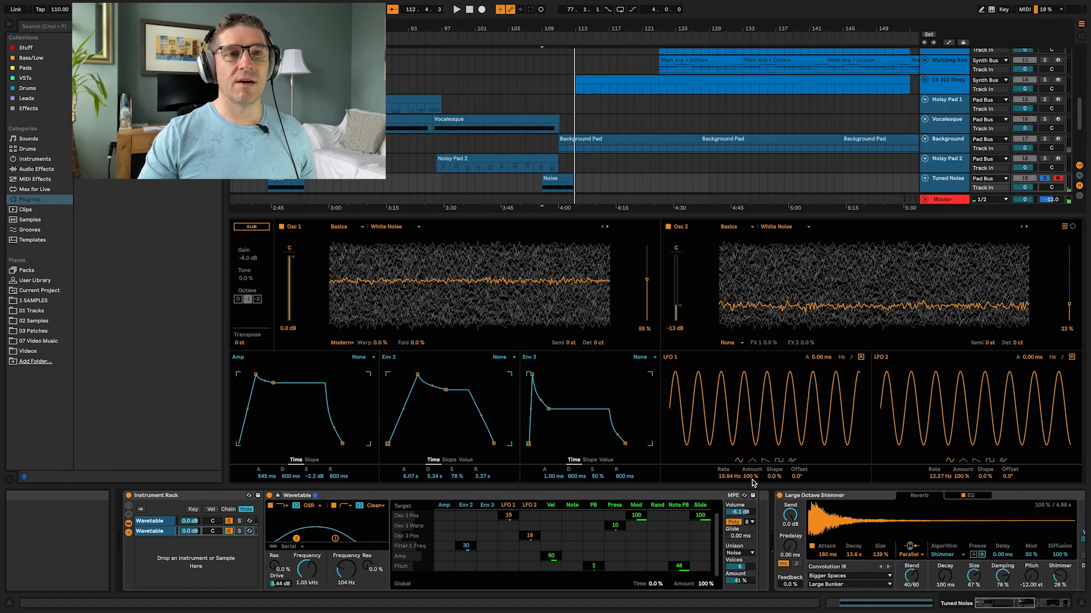
pyautogui.moveTo(751, 478); pyautogui.dragTo(751, 500)
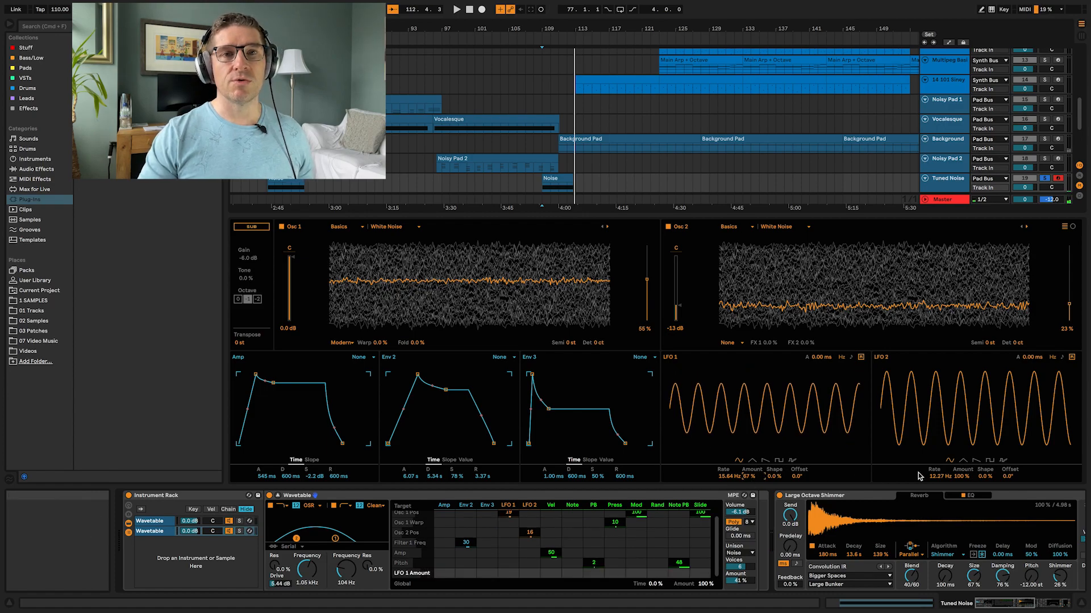
pyautogui.moveTo(961, 476); pyautogui.dragTo(961, 491)
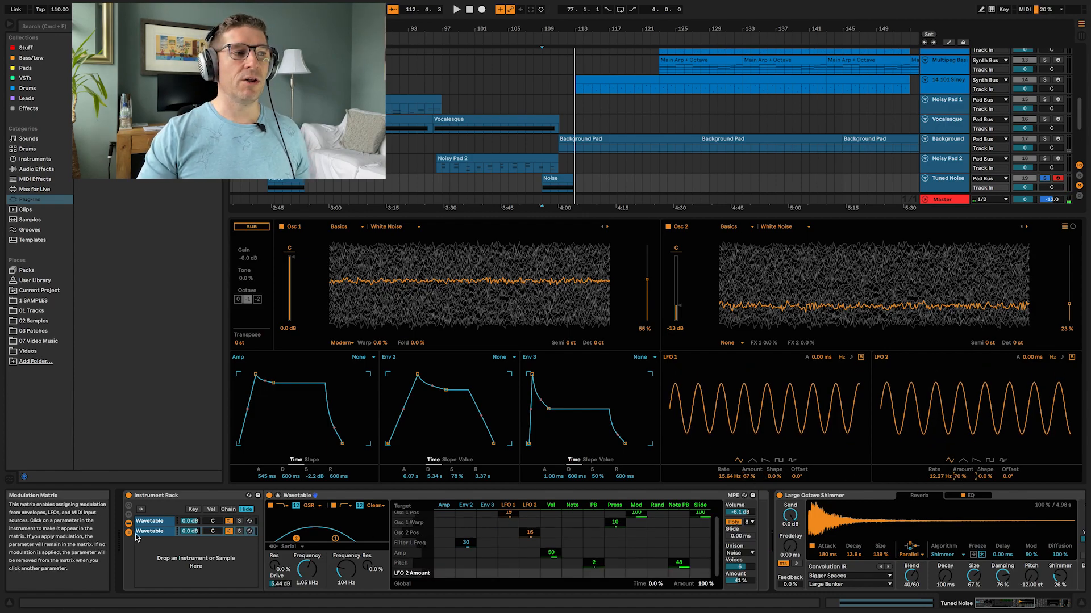
pyautogui.click(157, 522)
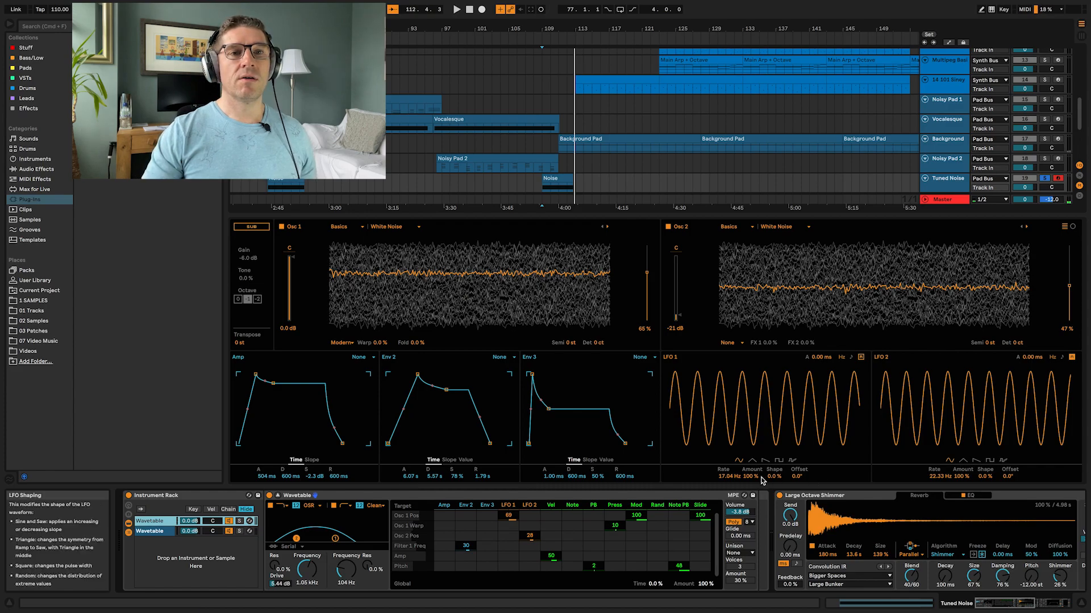
# Step: Lower the LFO 1 amount to 75% and reduce the LFO 2 amount in the second Wavetable chain, then stop playback
pyautogui.moveTo(751, 477); pyautogui.dragTo(751, 494)
pyautogui.moveTo(960, 479); pyautogui.dragTo(960, 494)
pyautogui.press('space')
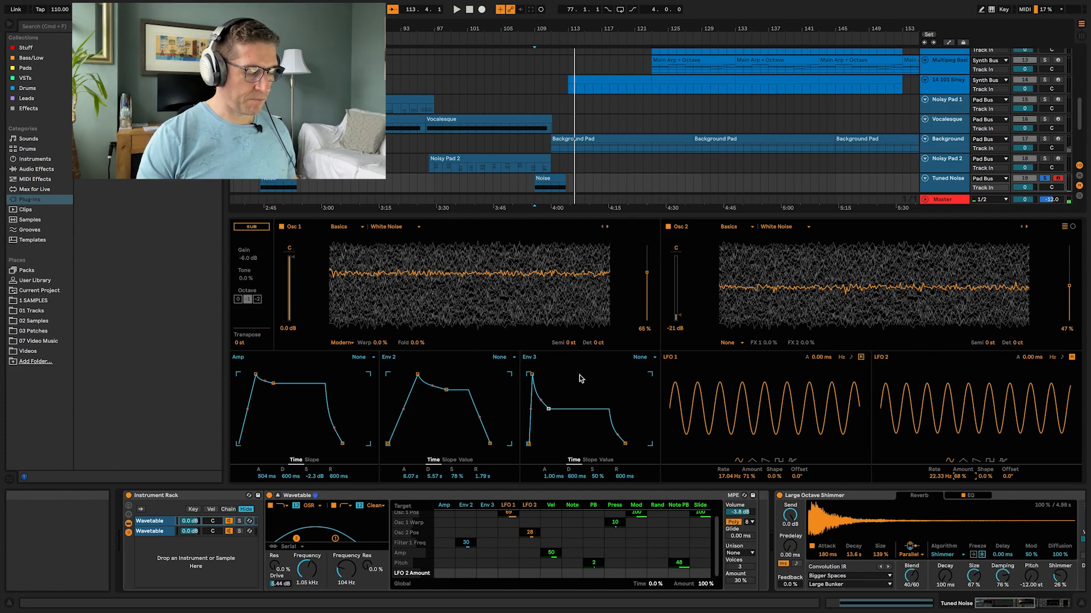
# Step: Collapse the Wavetable's expanded view and solo the Pad Bus track to show its effect chain
pyautogui.click(276, 496)
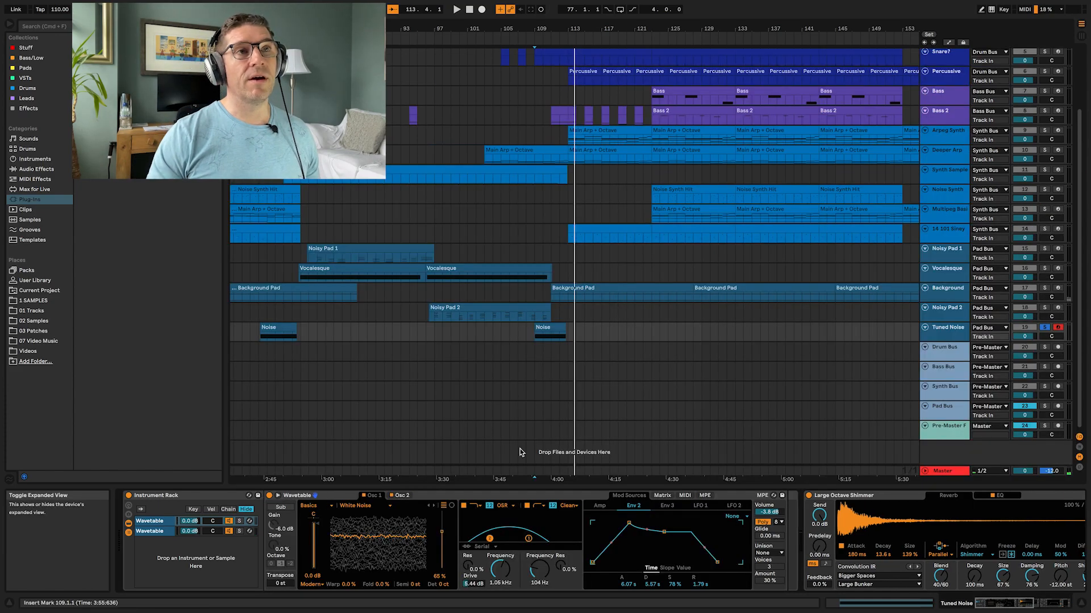
pyautogui.click(948, 406)
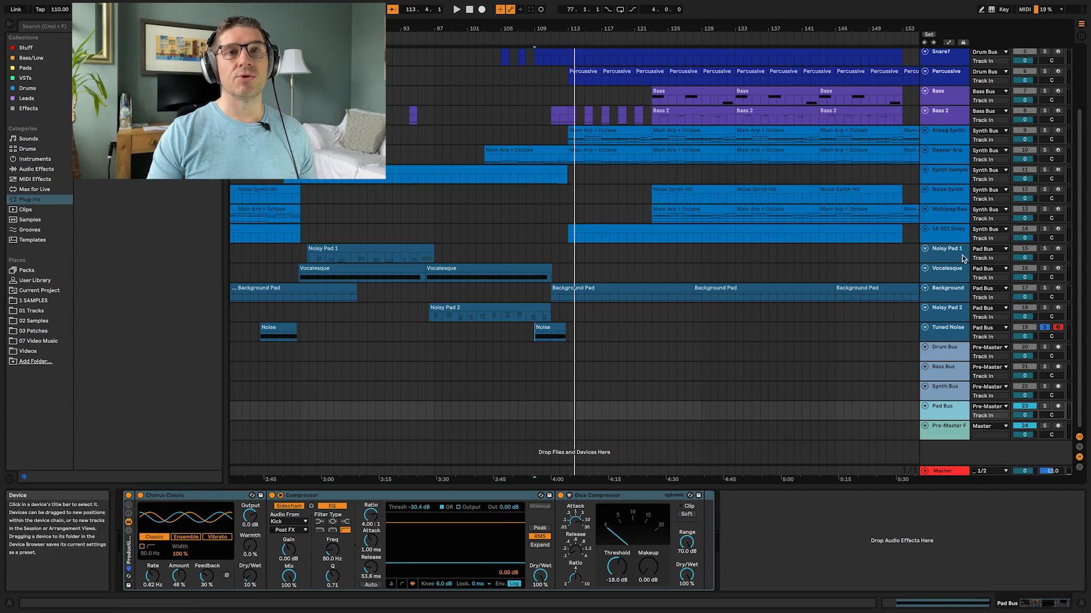
pyautogui.click(1044, 407)
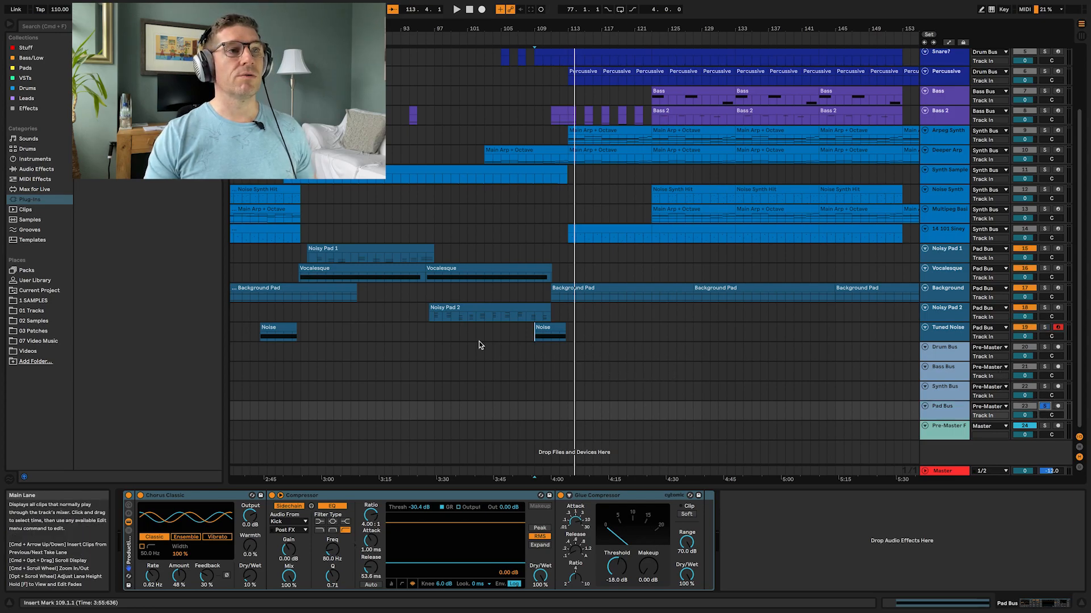
# Step: Start playback of the soloed pads from around bar 81
pyautogui.hscroll(-5, 466, 341)
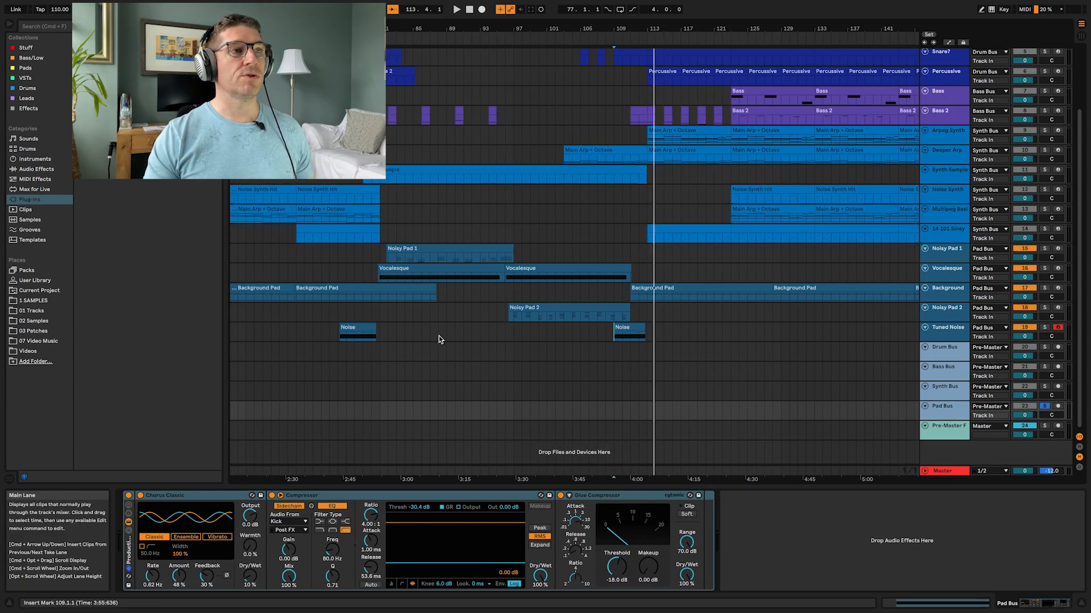
pyautogui.click(430, 411)
pyautogui.press('space')
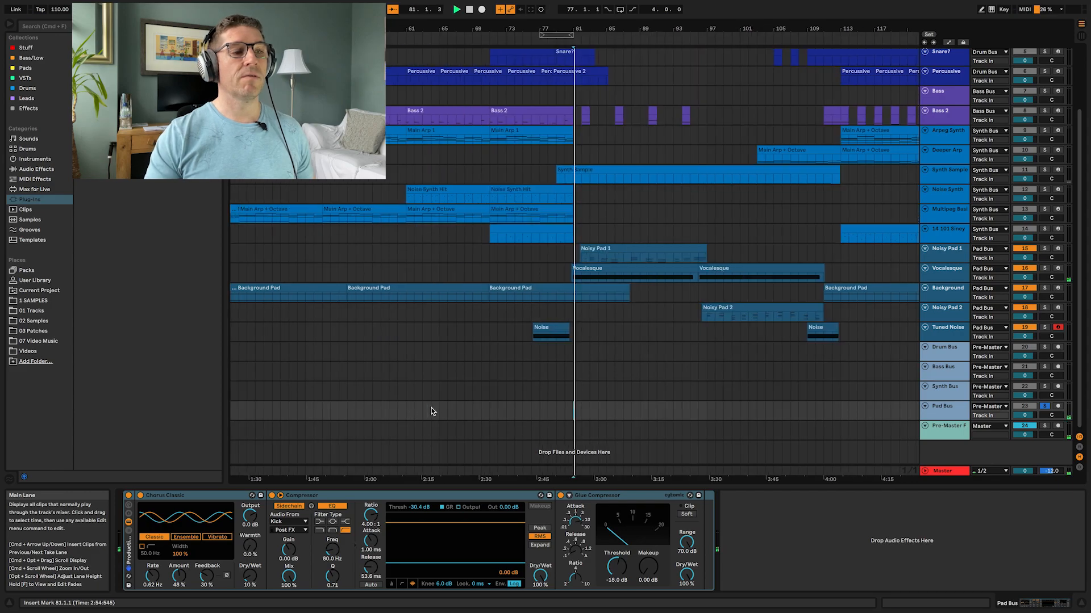
# Step: Toggle the Pad Bus effect rack off and on repeatedly to compare the processed and dry pads
pyautogui.click(129, 498)
pyautogui.click(129, 498)
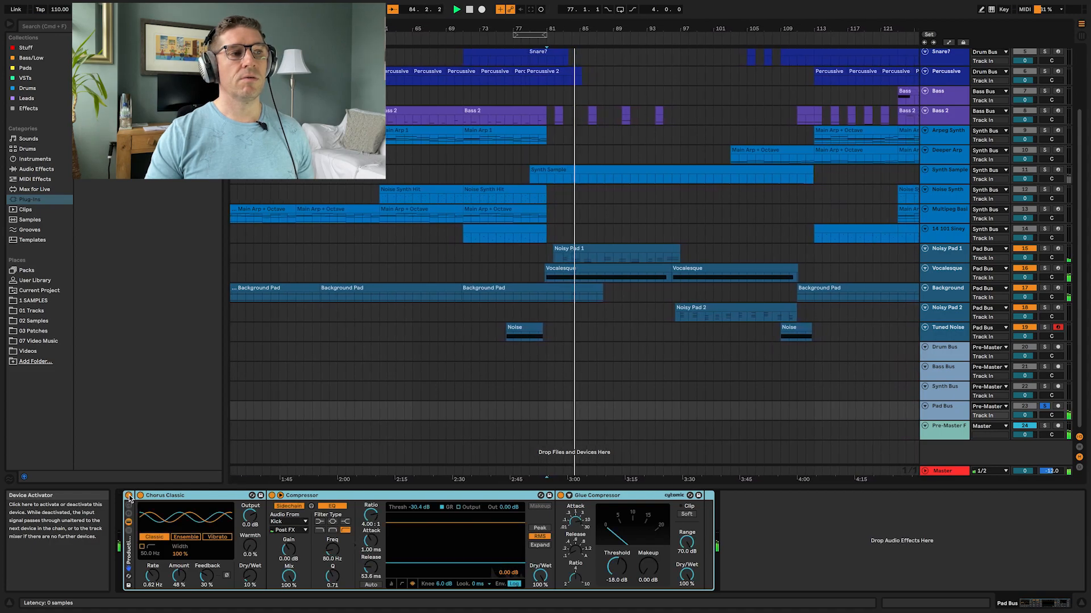
pyautogui.click(129, 498)
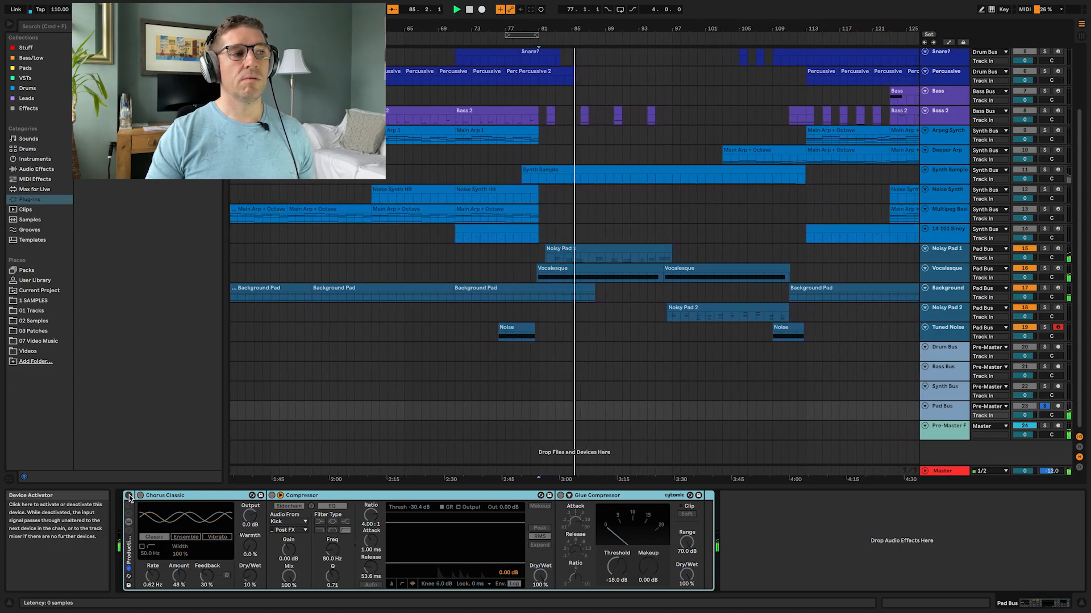
pyautogui.click(128, 497)
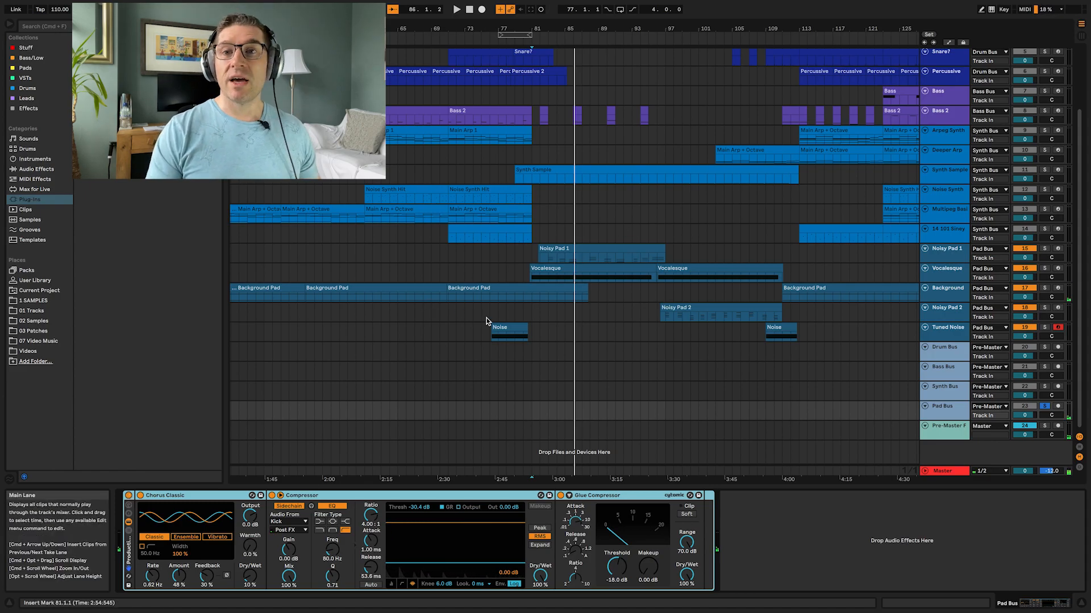
# Step: Unsolo the Pad Bus track
pyautogui.scroll(4, 518, 313)
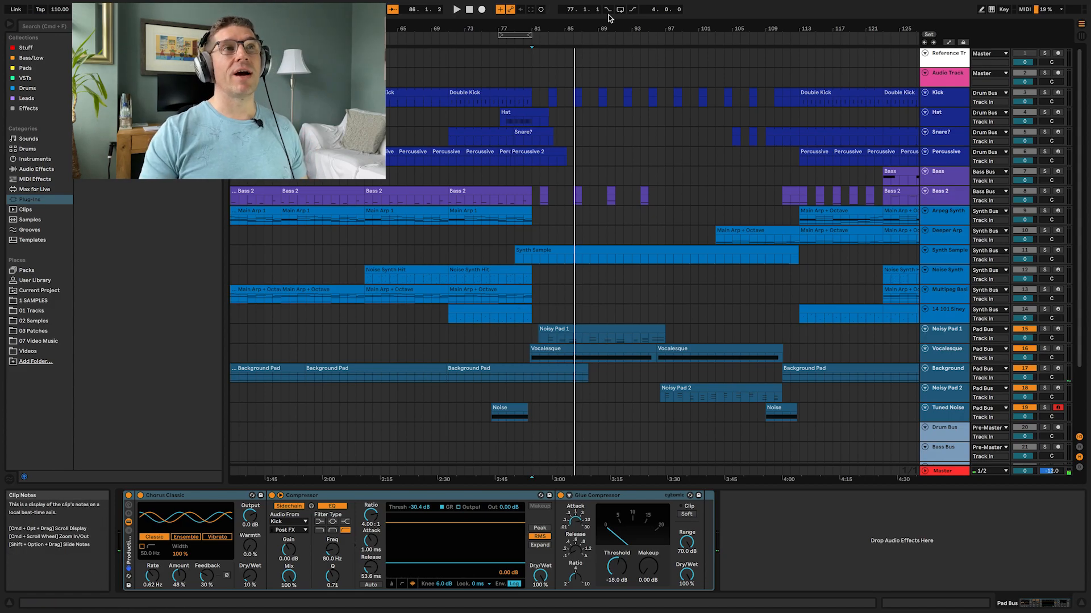
pyautogui.hscroll(-10, 578, 346)
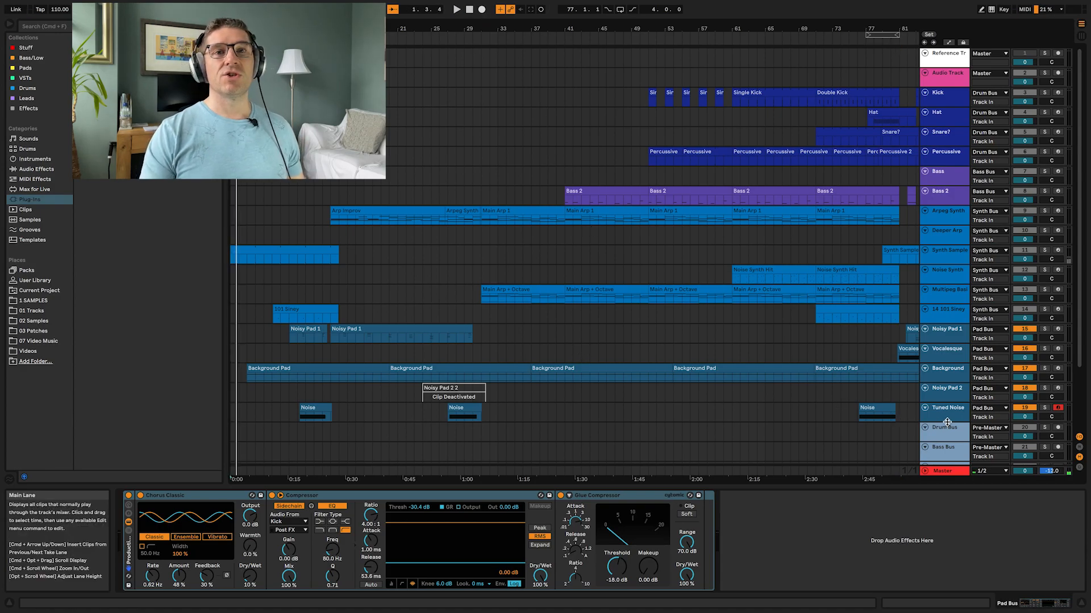
pyautogui.scroll(-3, 829, 385)
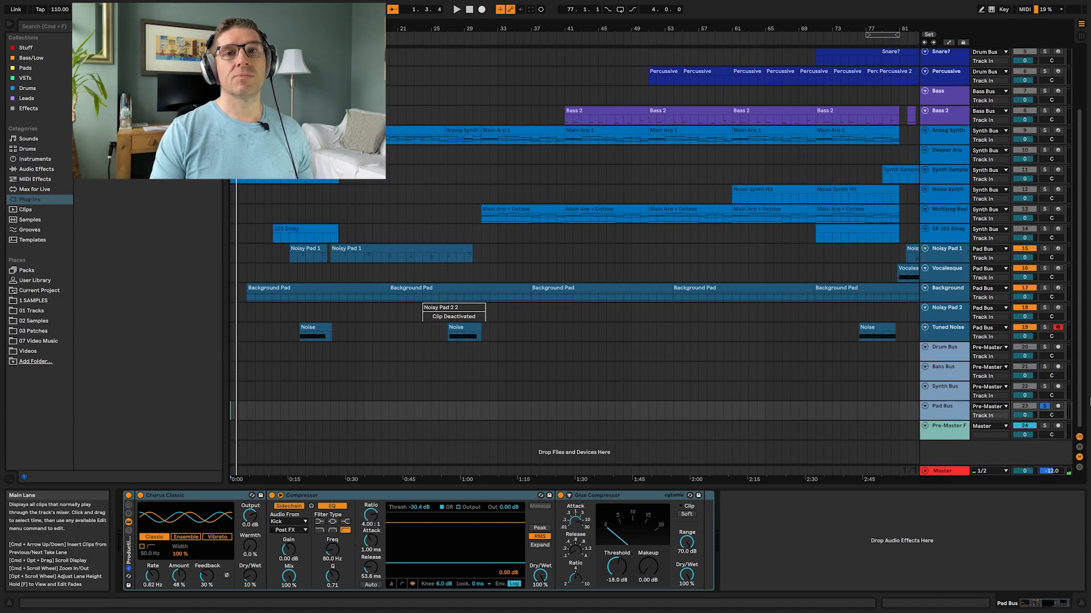
pyautogui.click(1044, 406)
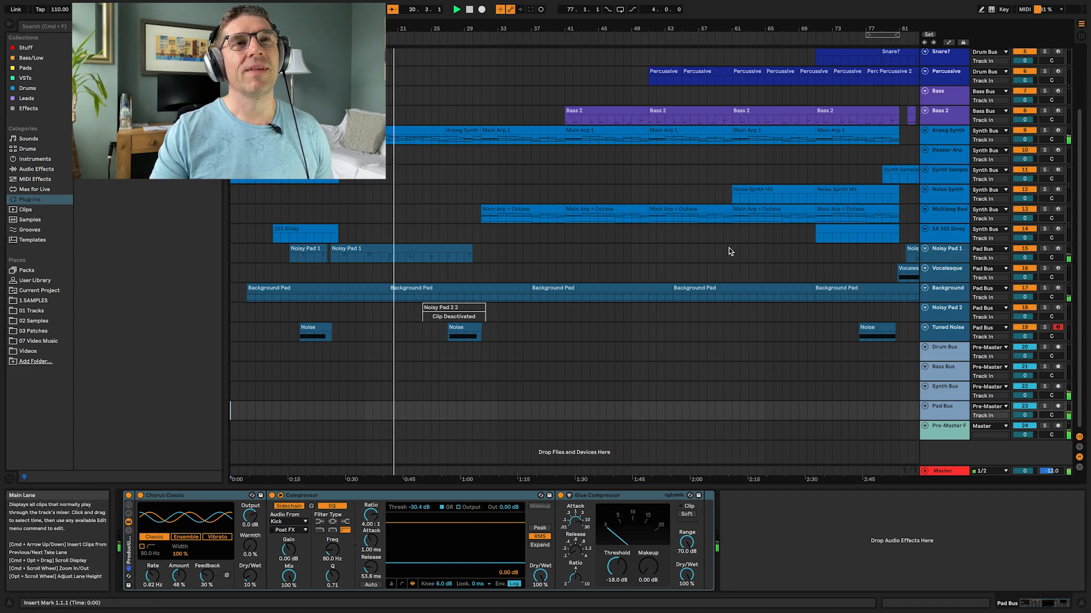
# Step: Listen to the full mix, jumping playback through the arrangement from around bar 31 up to bar 109
pyautogui.hscroll(5, 729, 250)
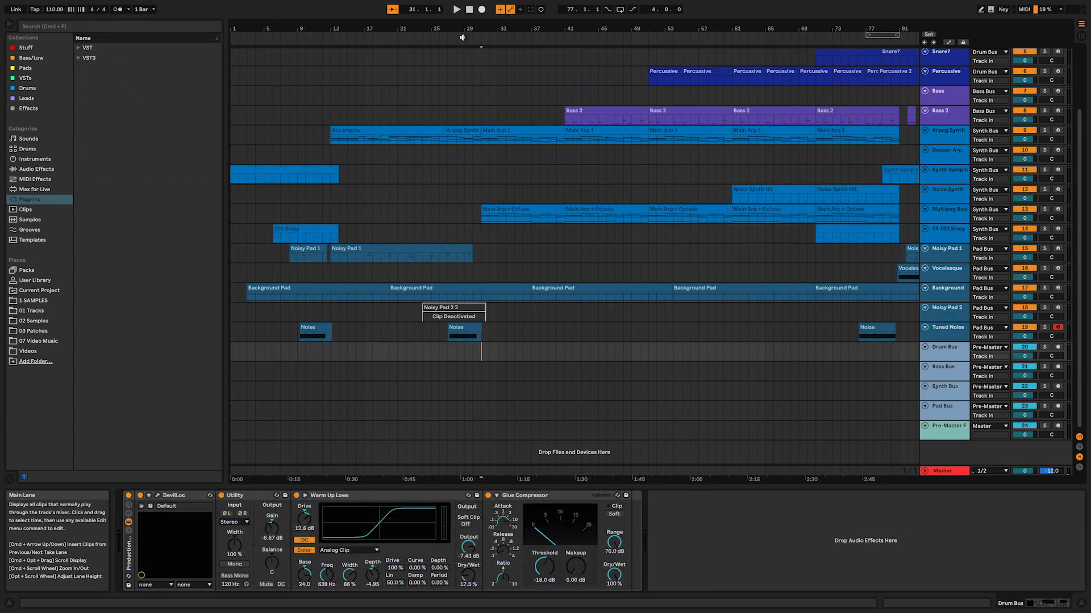
pyautogui.click(456, 10)
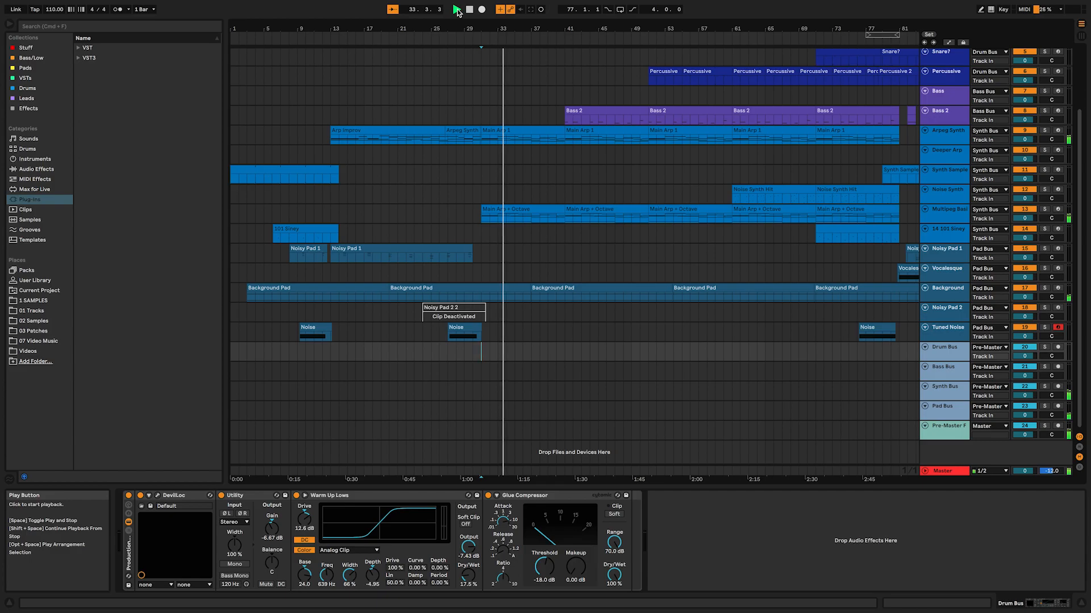
pyautogui.click(731, 353)
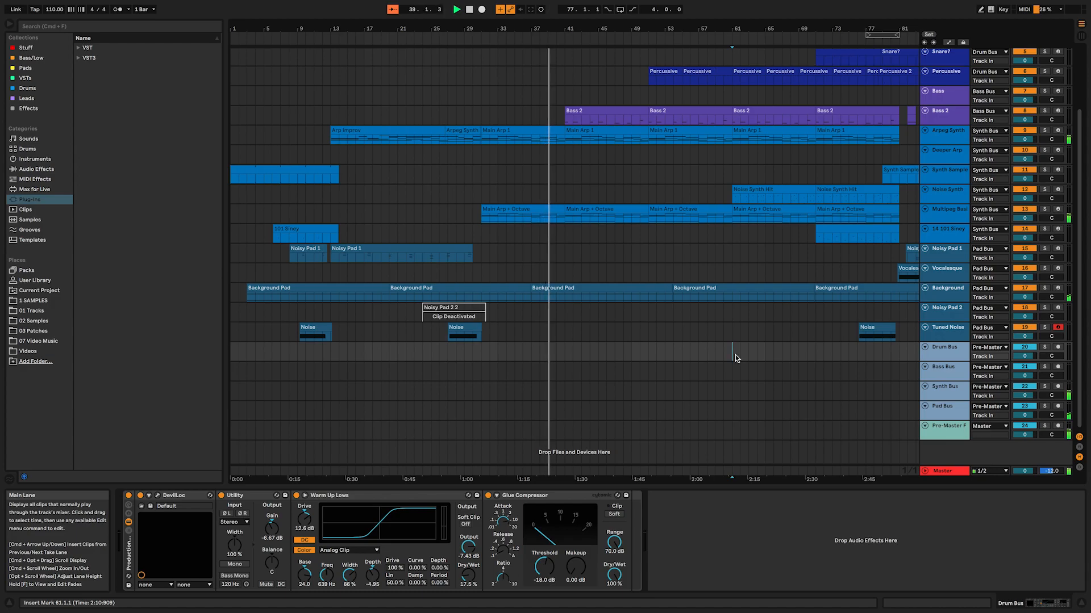
pyautogui.click(731, 43)
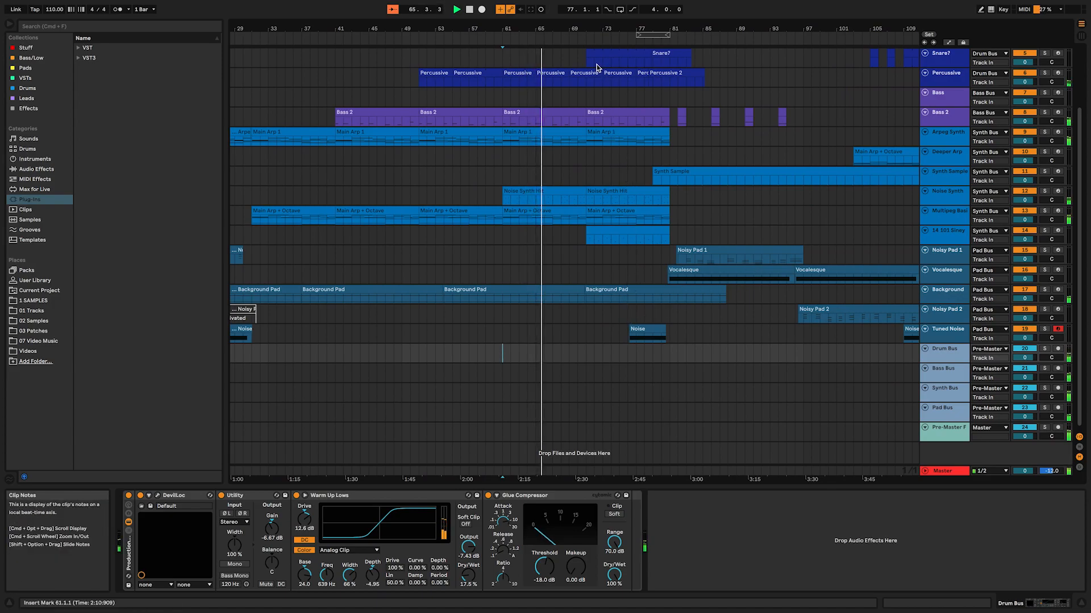
pyautogui.click(635, 42)
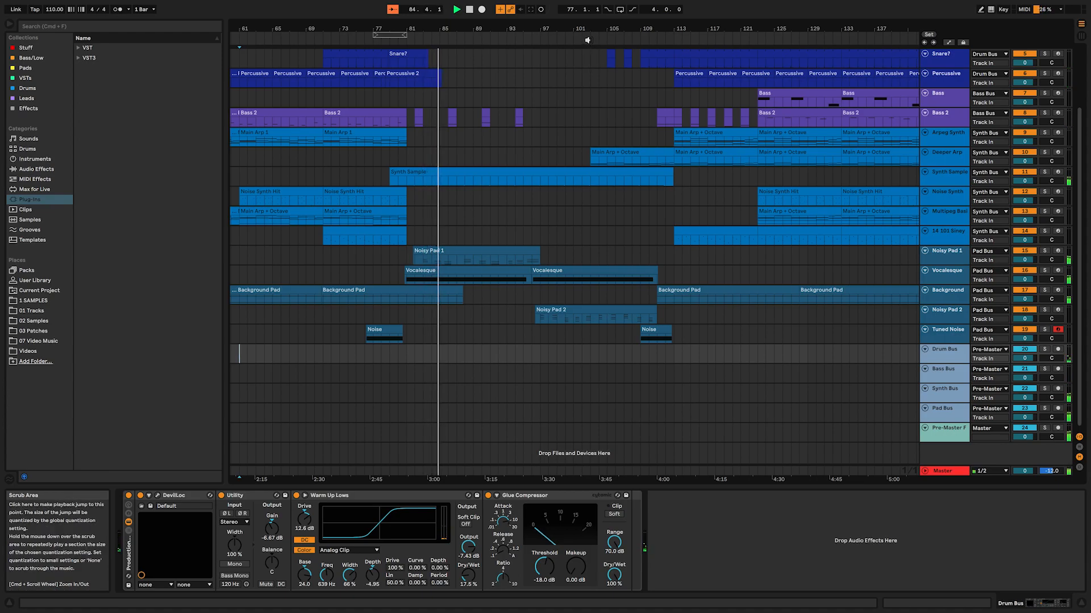
pyautogui.click(587, 40)
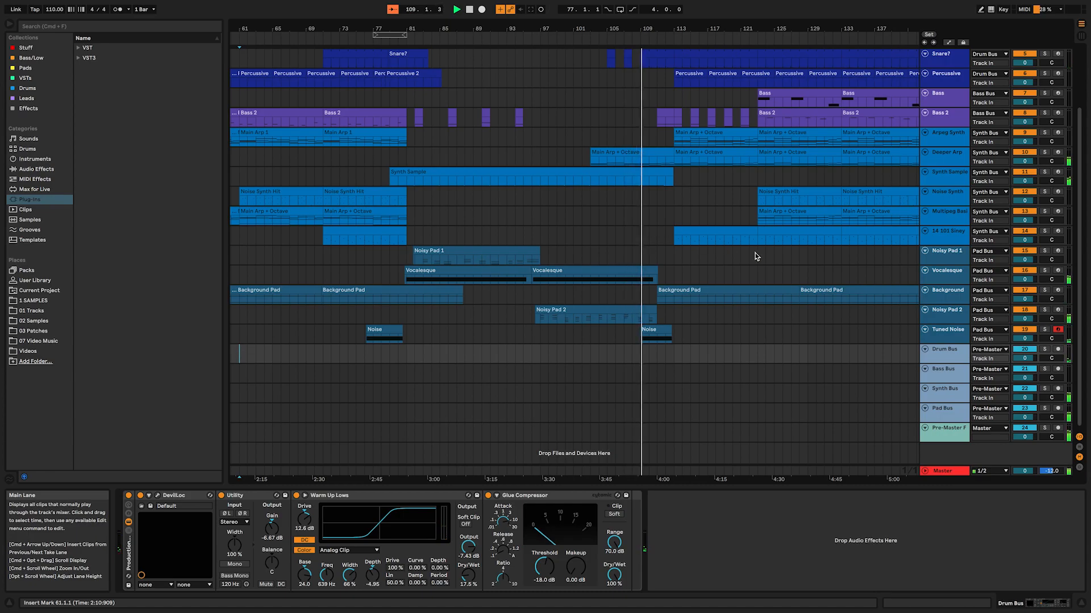
# Step: Jump playback through the arrangement's final sections past bar 130, then stop playback
pyautogui.scroll(3, 755, 256)
pyautogui.scroll(-1, 755, 256)
pyautogui.hscroll(5, 755, 256)
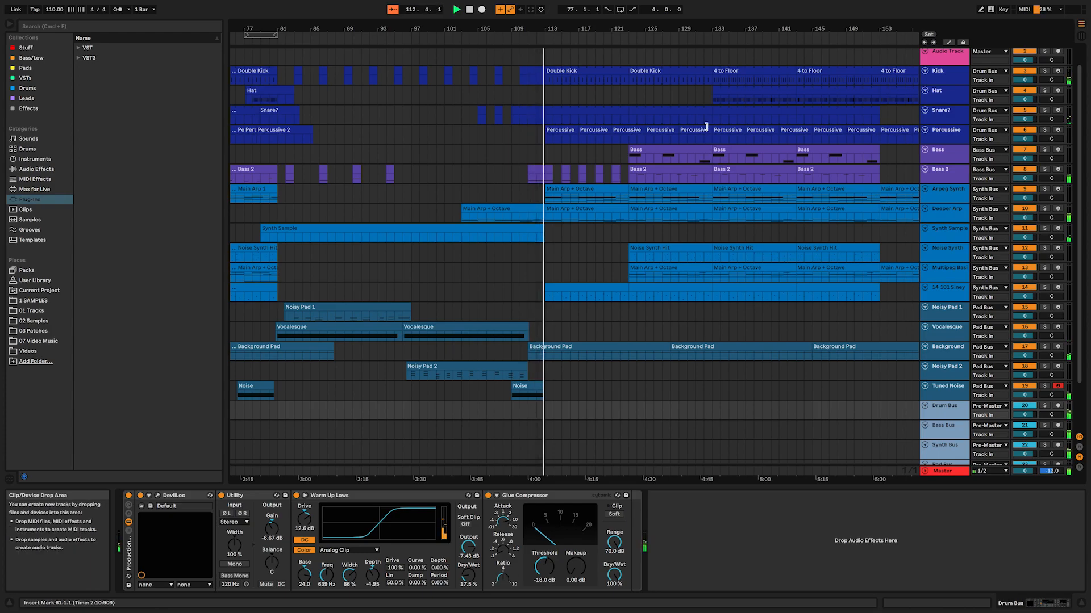
pyautogui.click(710, 38)
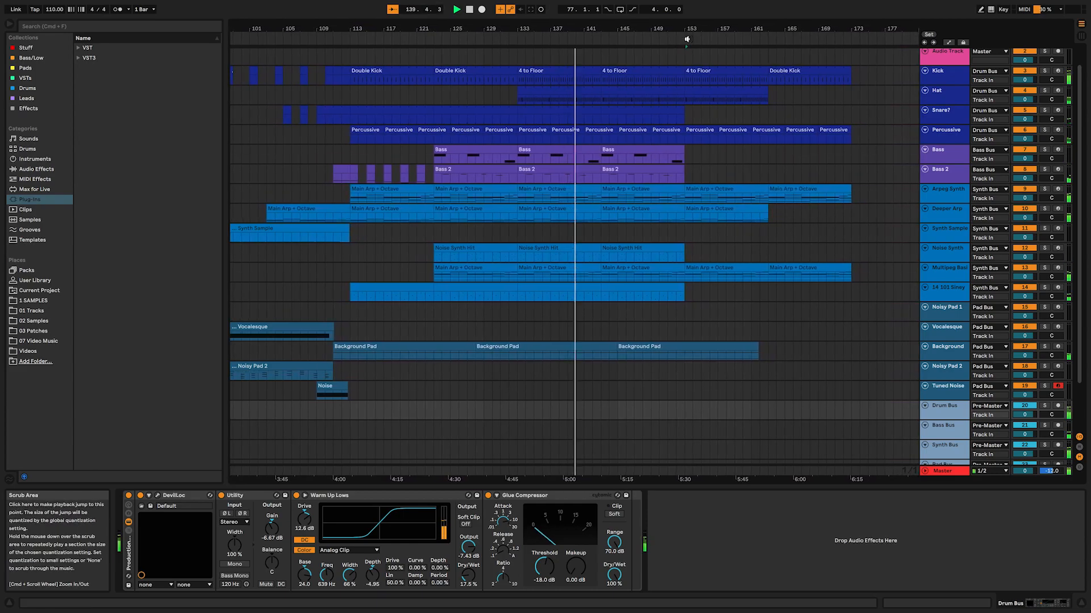
pyautogui.click(687, 38)
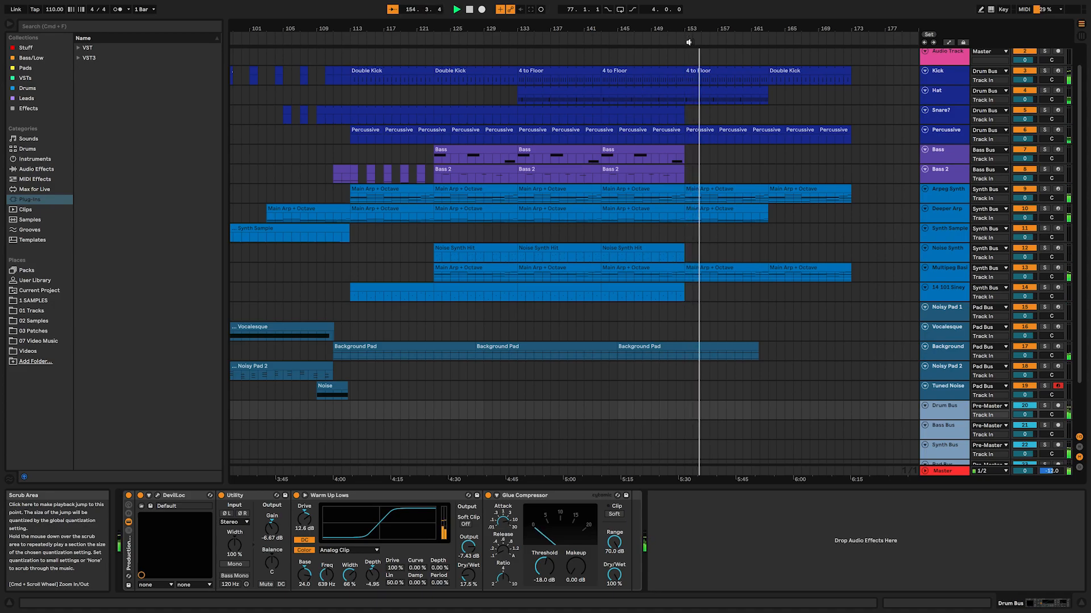
pyautogui.click(815, 42)
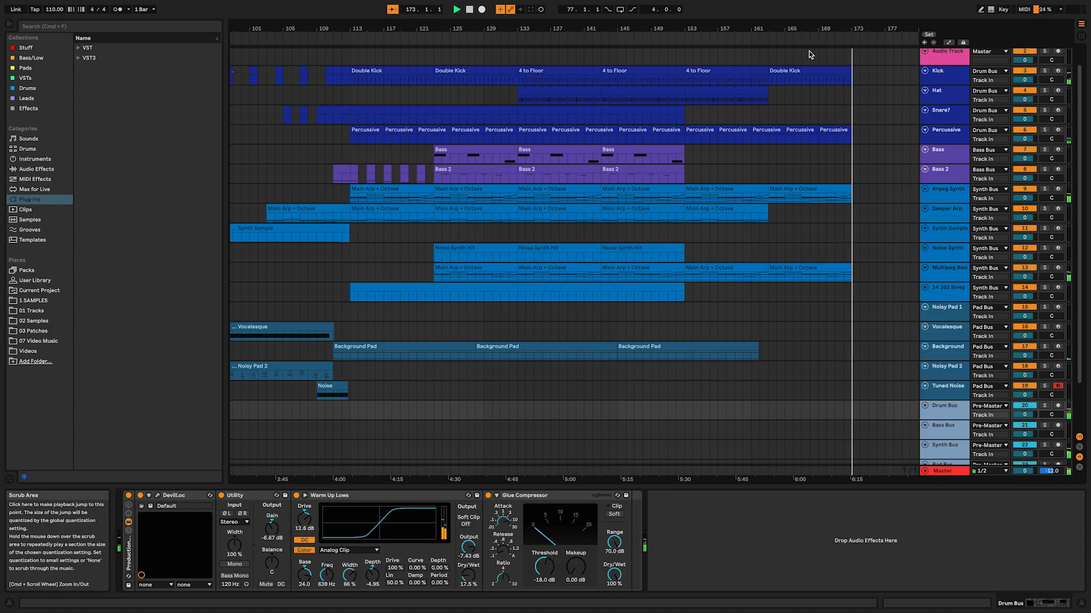
pyautogui.click(470, 10)
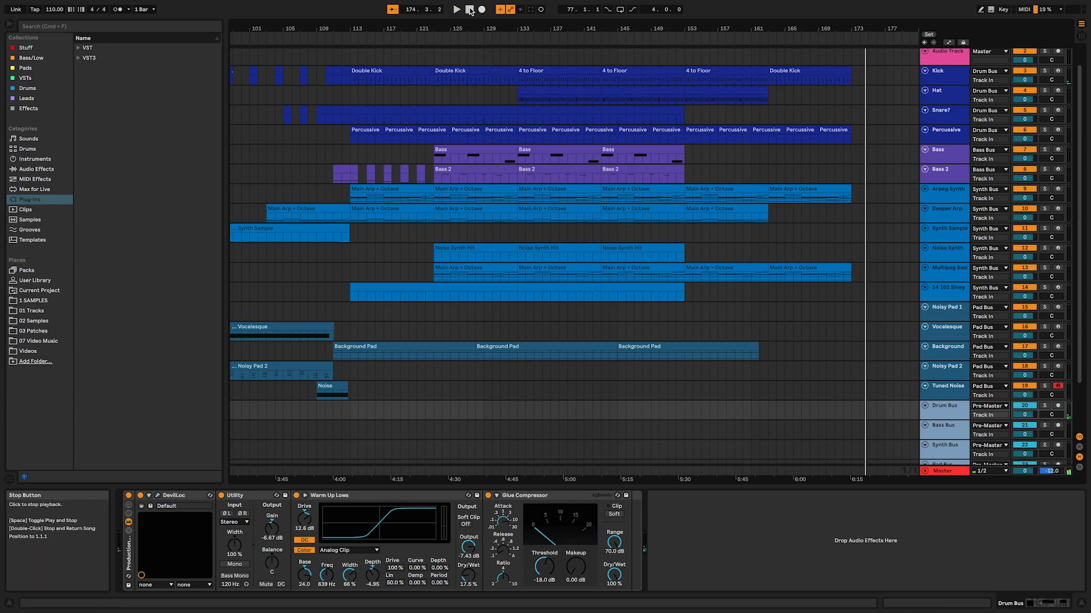